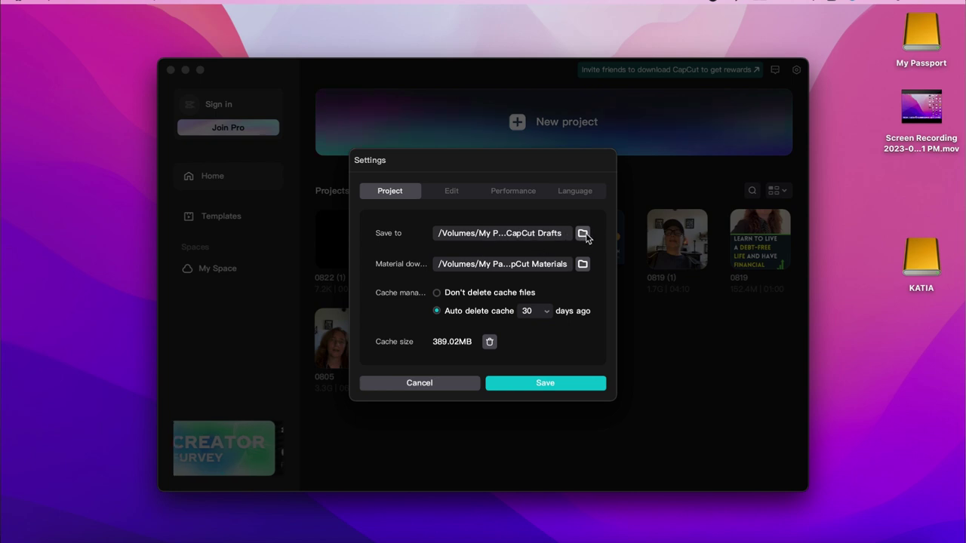
- Choose the CapCut Drafts folder as the project save location and check the available auto-delete cache intervals
left_click(583, 234)
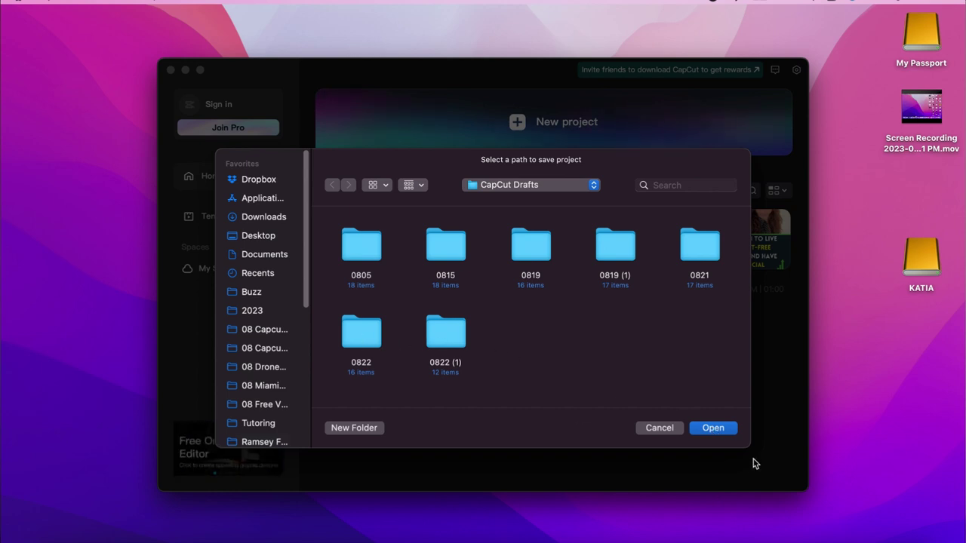
left_click(712, 427)
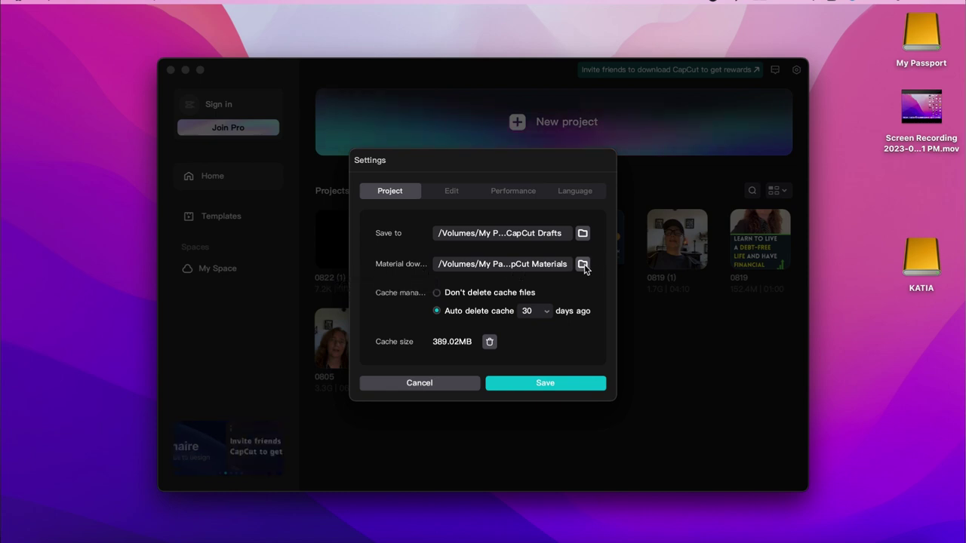
left_click(532, 316)
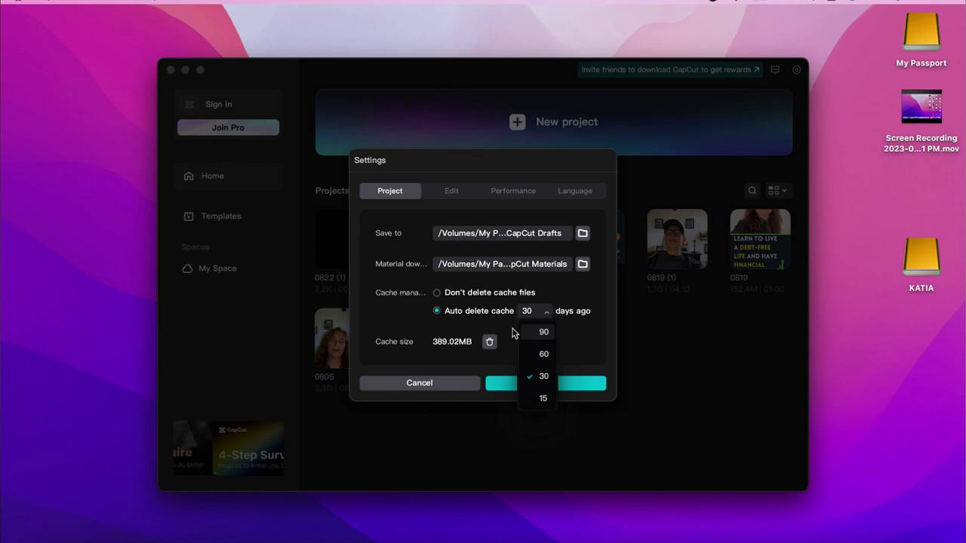
left_click(511, 326)
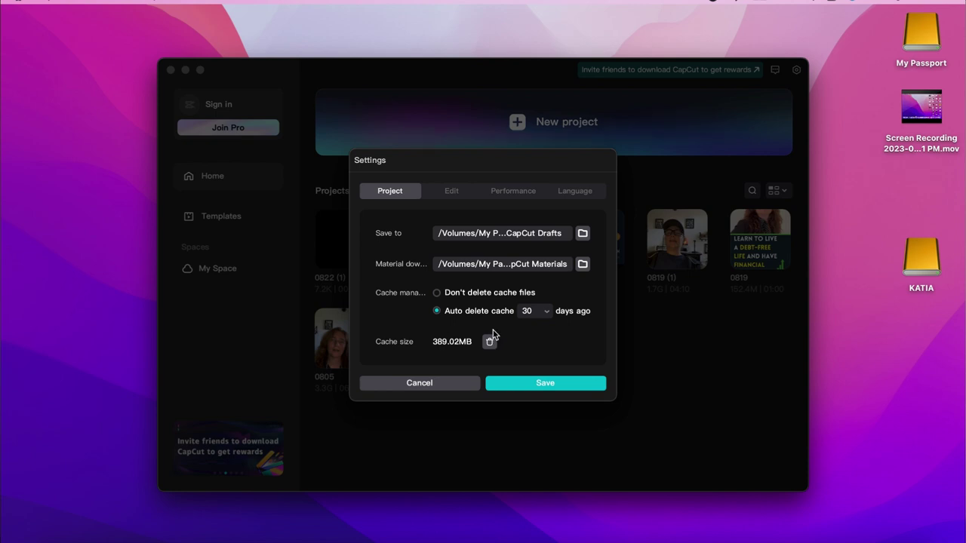
- Review the editing settings for image duration units, free layer default, frame rate and time code format
left_click(451, 193)
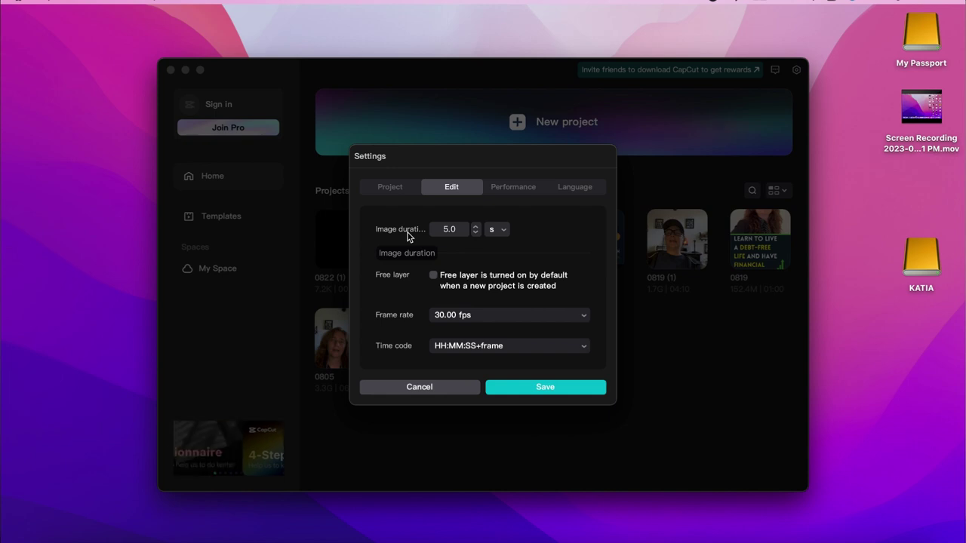
left_click(496, 230)
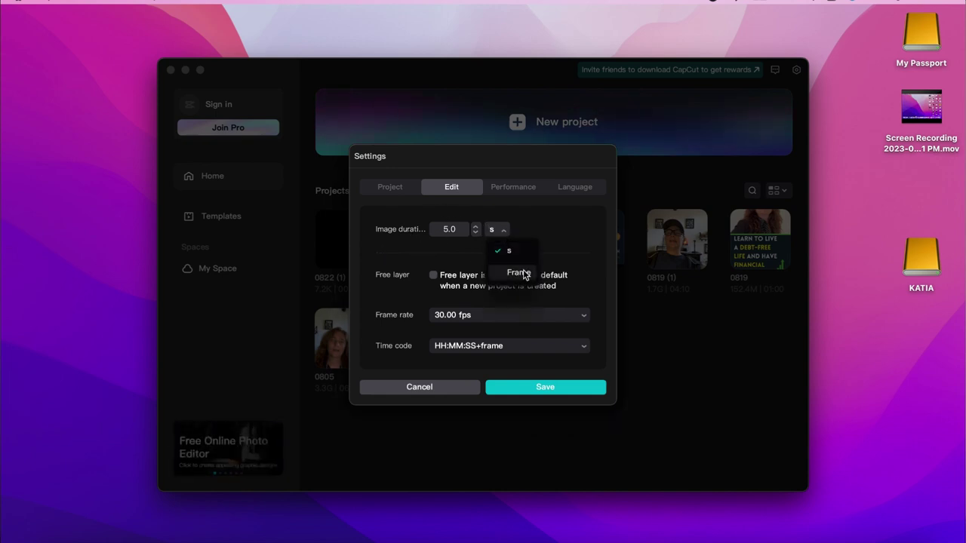
left_click(528, 218)
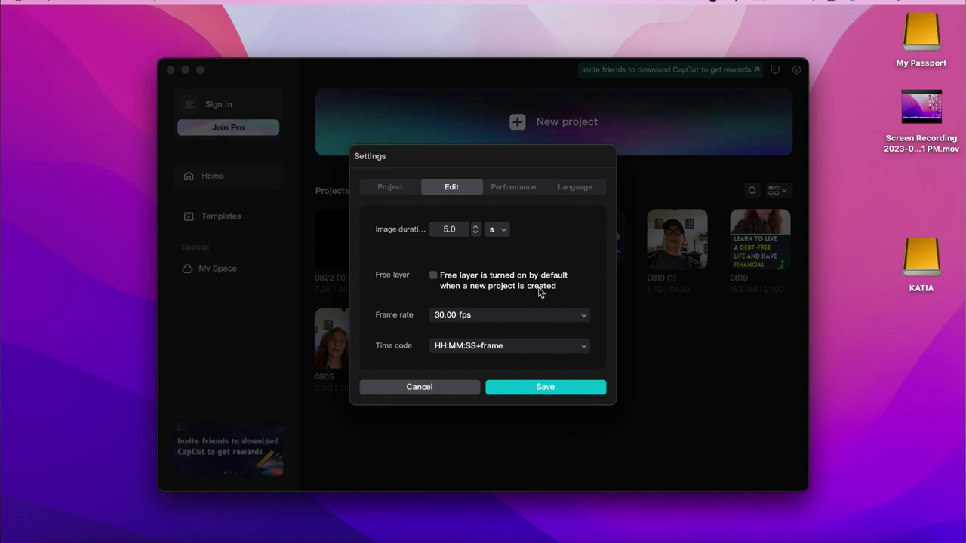
left_click(434, 276)
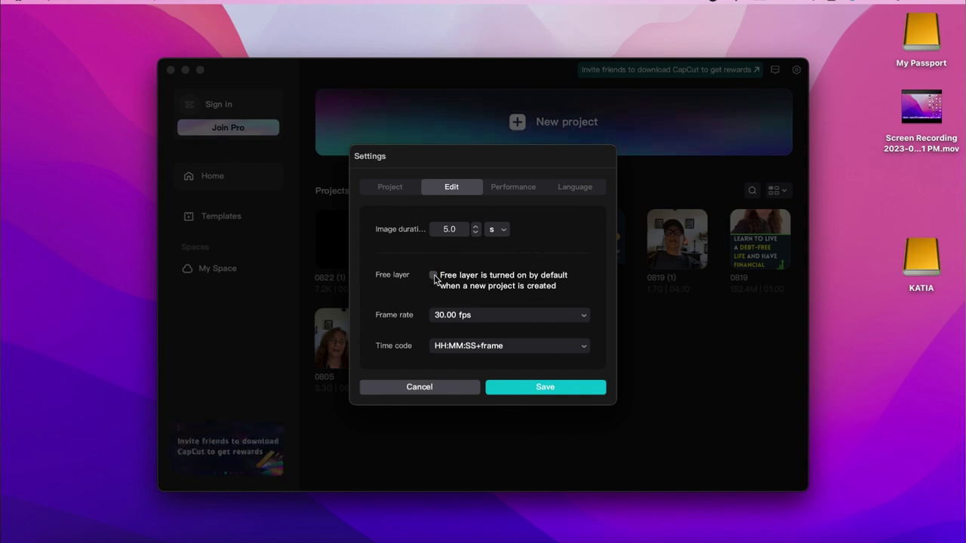
left_click(476, 321)
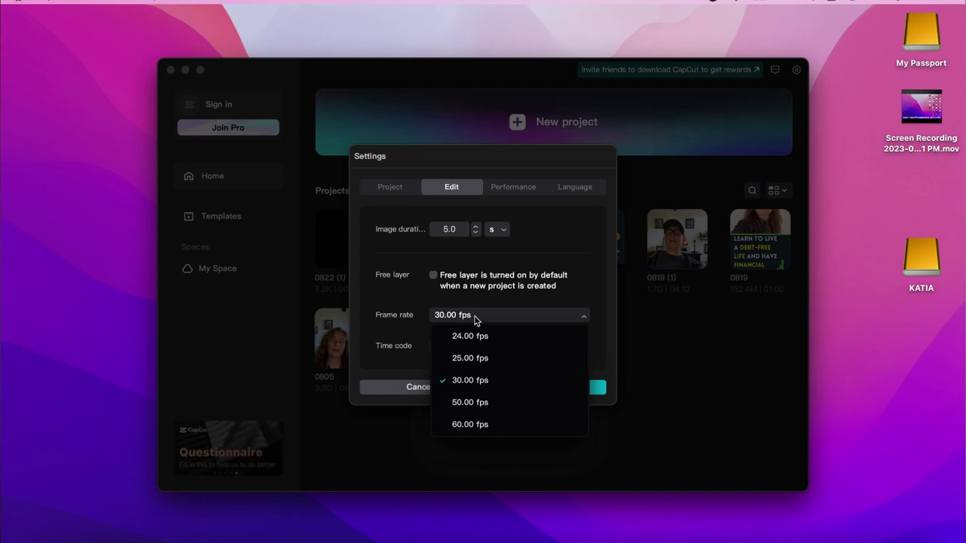
left_click(392, 320)
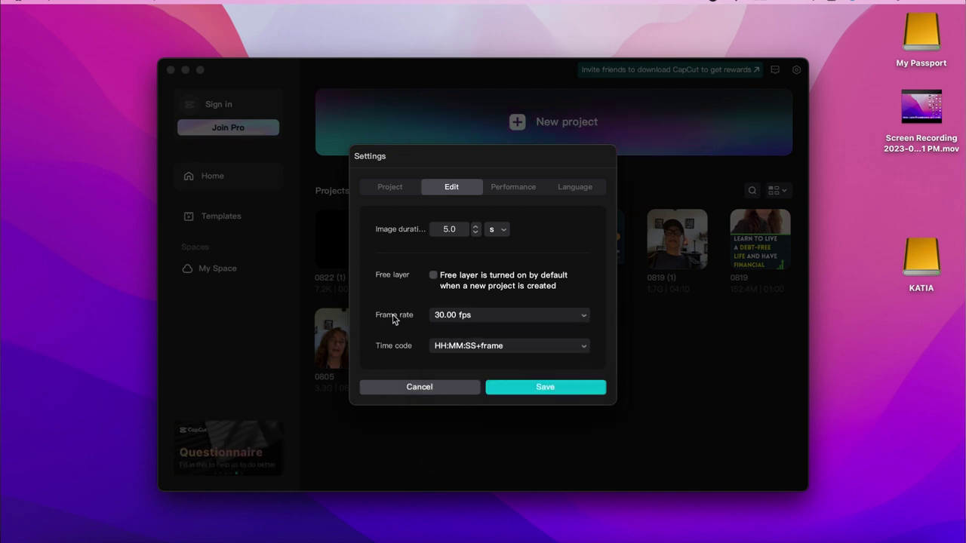
left_click(491, 352)
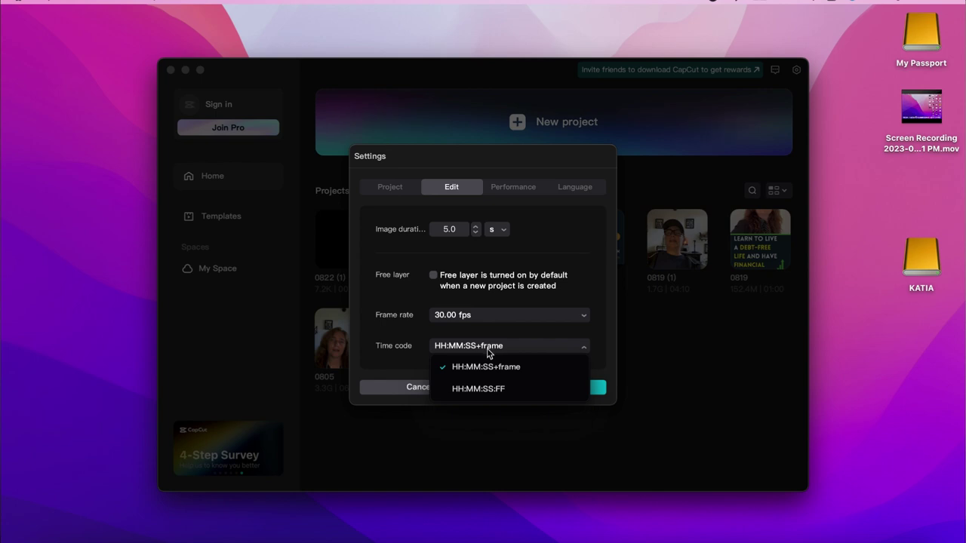
left_click(403, 351)
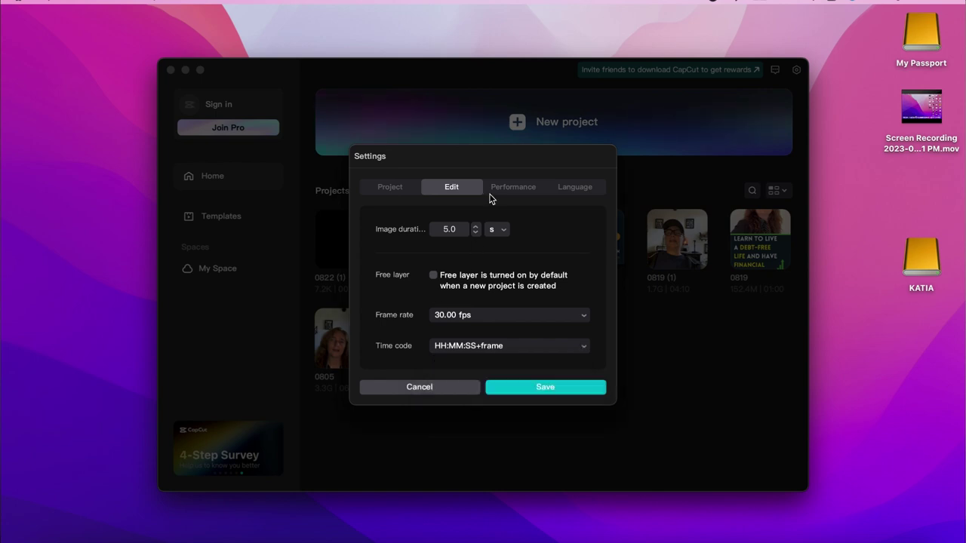
- Try to change the proxy location in the performance settings to the 2023 folder
left_click(508, 189)
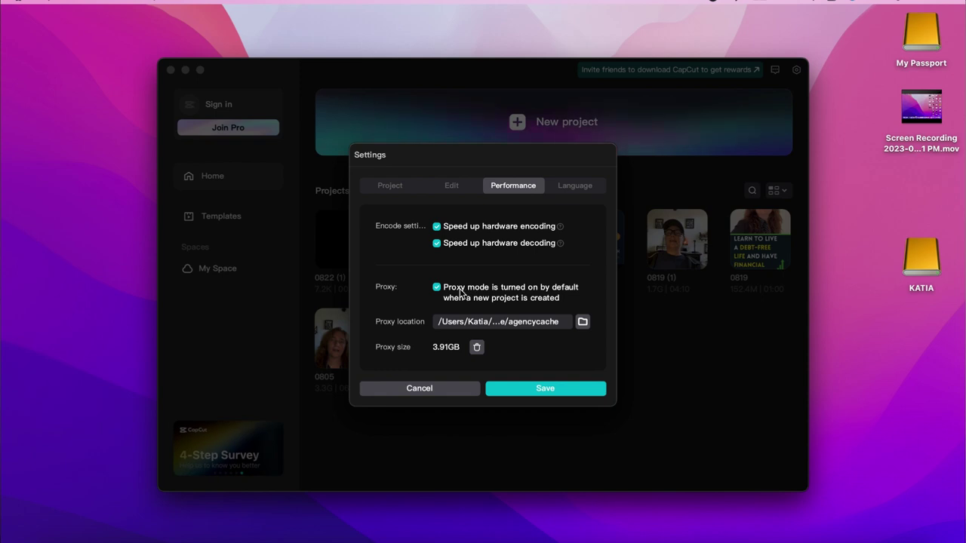
left_click(582, 320)
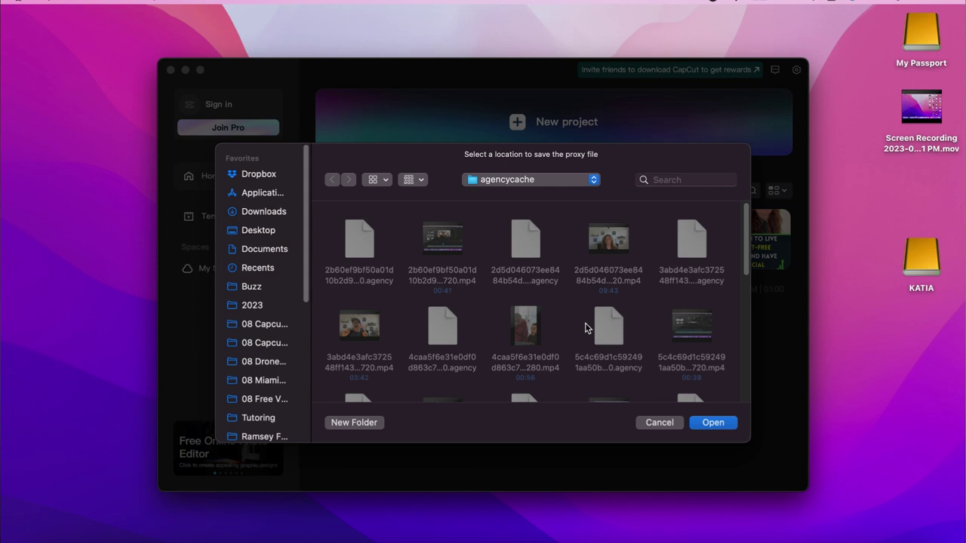
left_click(262, 311)
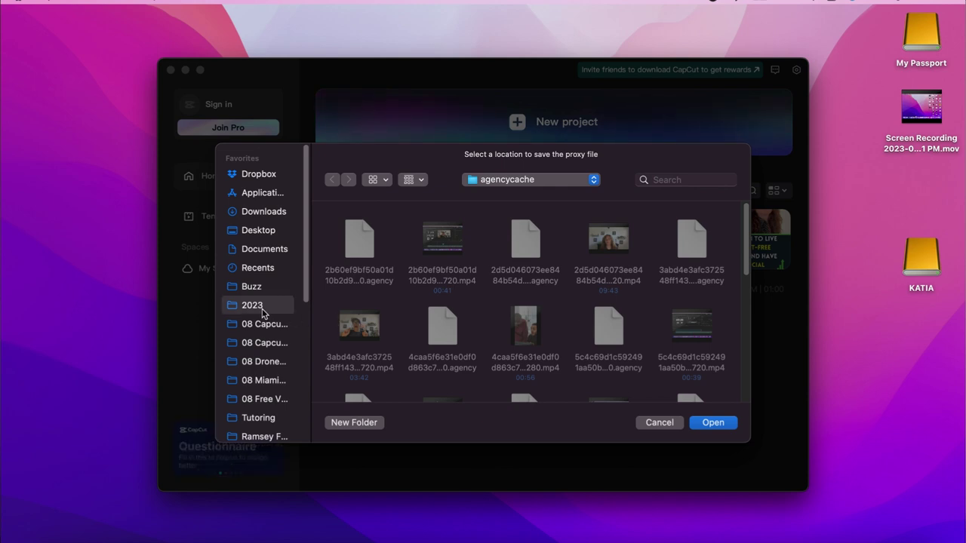
left_click(710, 424)
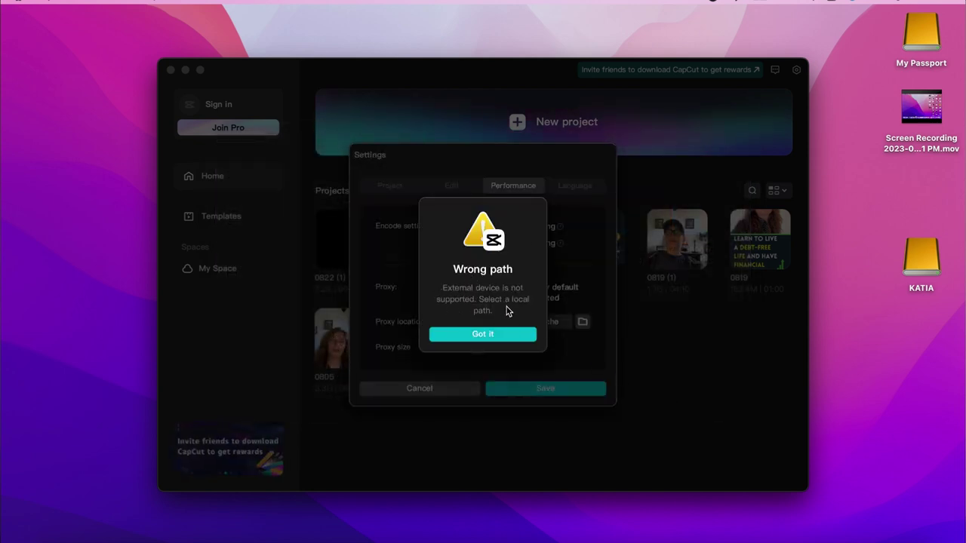
left_click(497, 336)
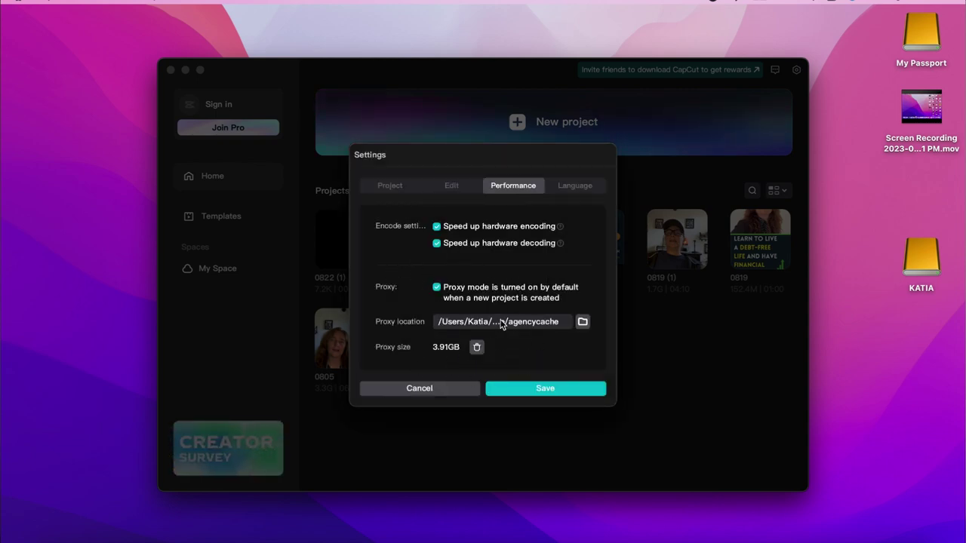
- Look through the available interface languages and close the settings
left_click(575, 186)
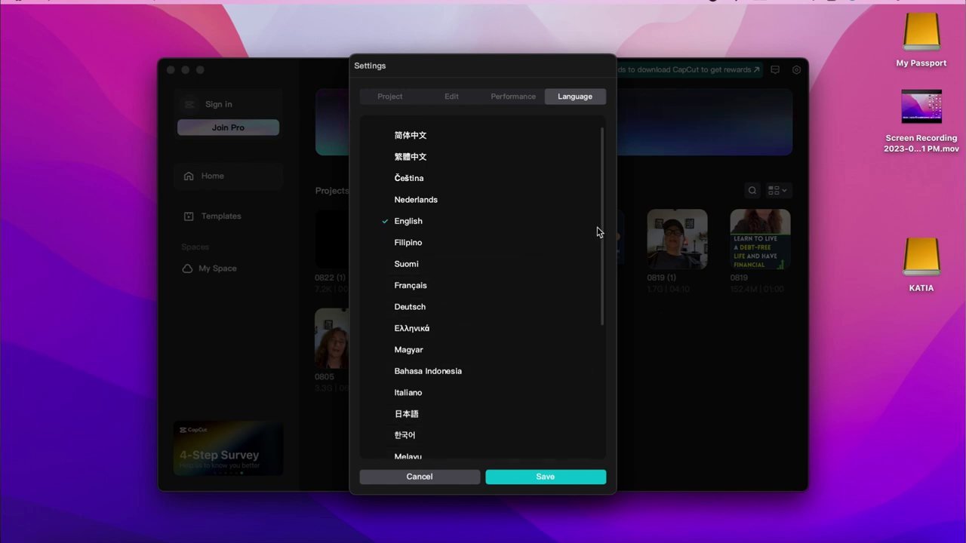
left_click_drag(602, 228, 610, 209)
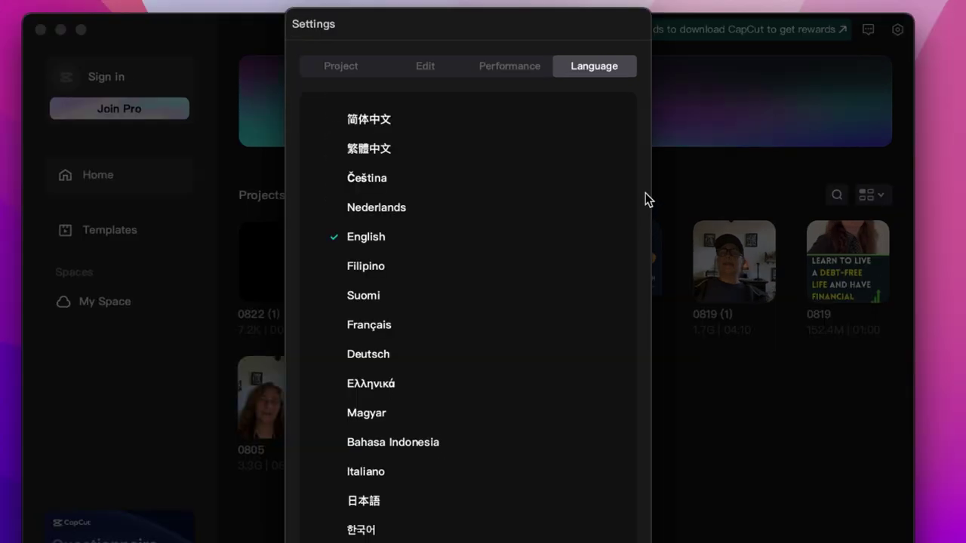
key("Escape")
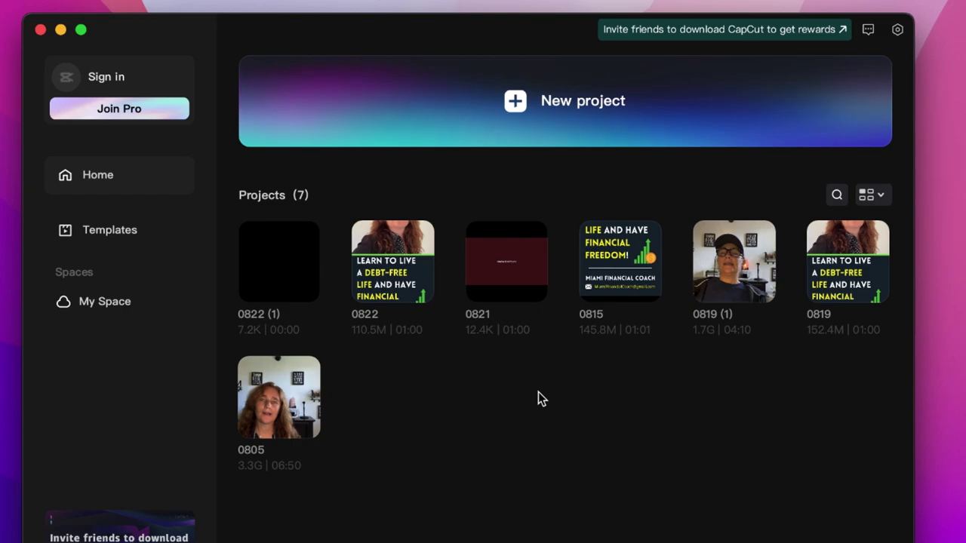
- Create a new project and name it "CapCut Video Editor Tutorial from Z to Z"
left_click(491, 81)
type("CapCut Vi")
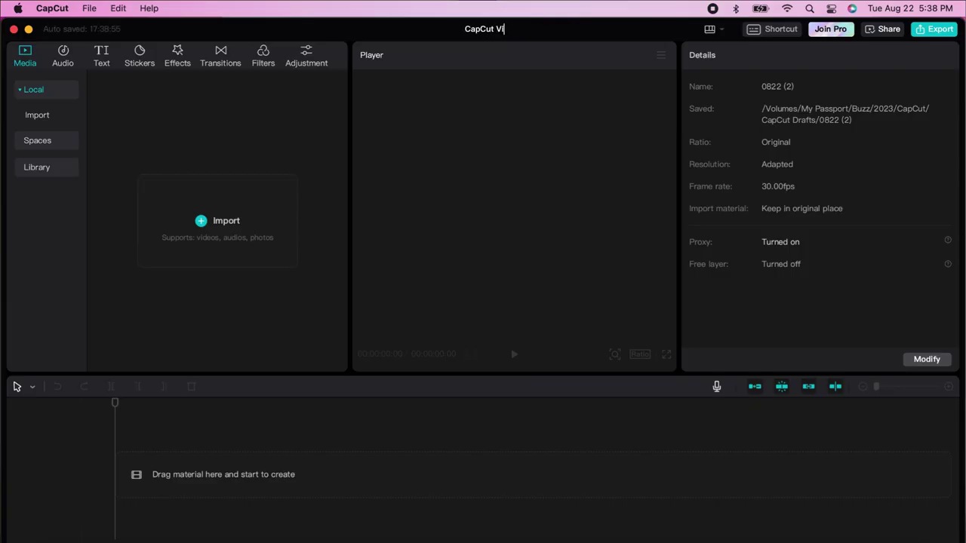
type("deo Editor Tutorial from Z to Z")
key("Return")
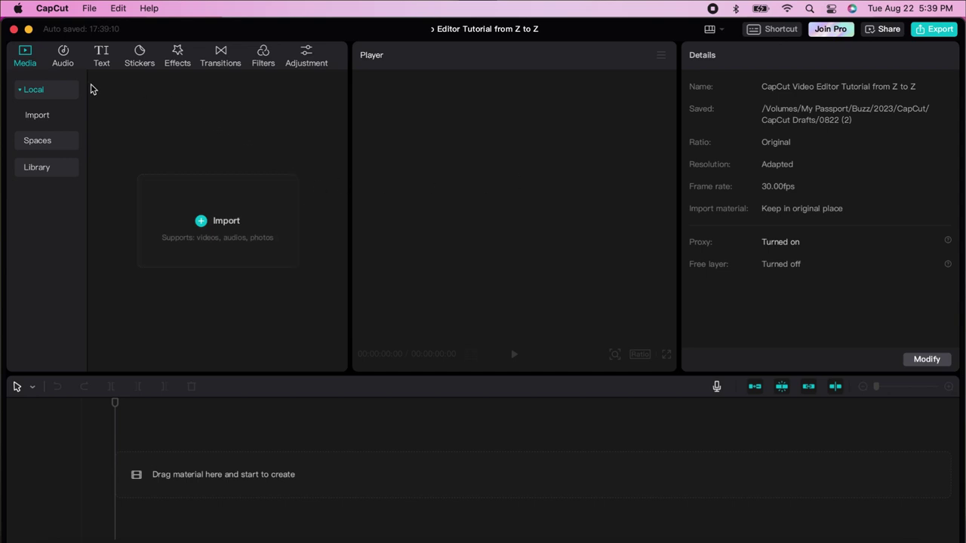
- Browse the audio and text libraries, then the Fashion and Emphasis sticker categories
left_click(65, 57)
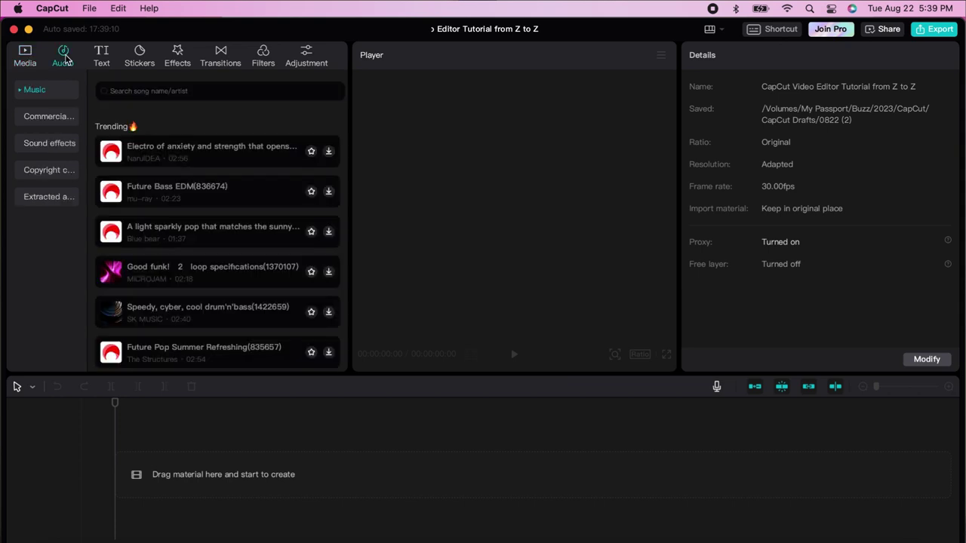
left_click(104, 57)
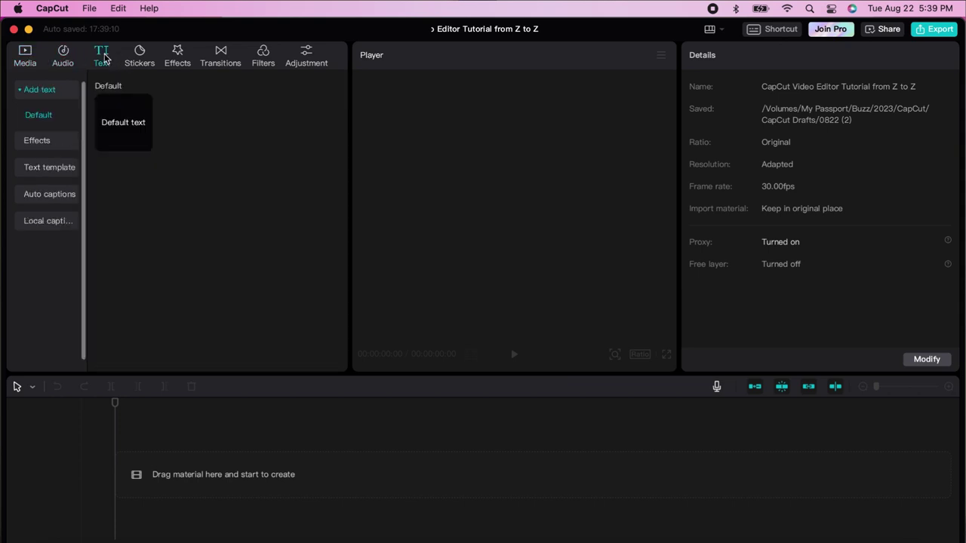
left_click(142, 58)
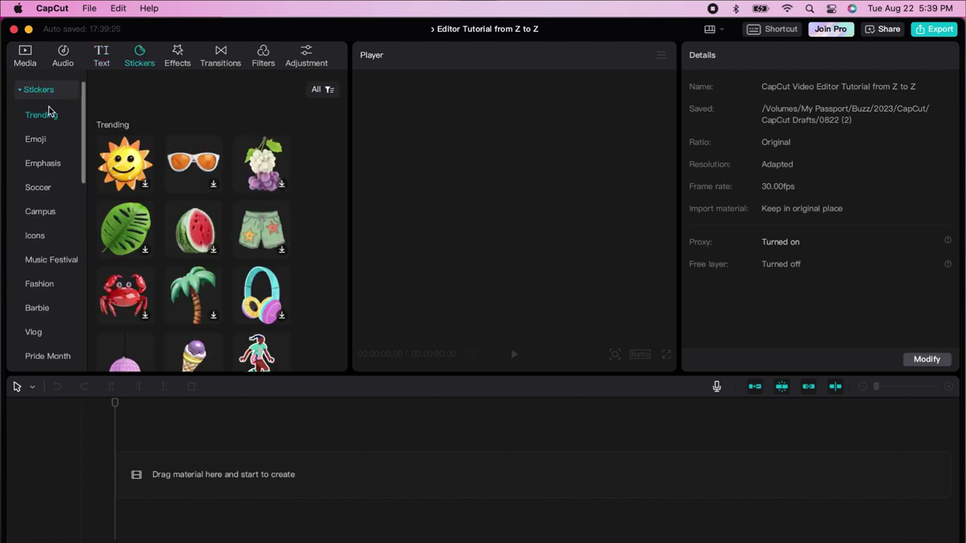
left_click(39, 283)
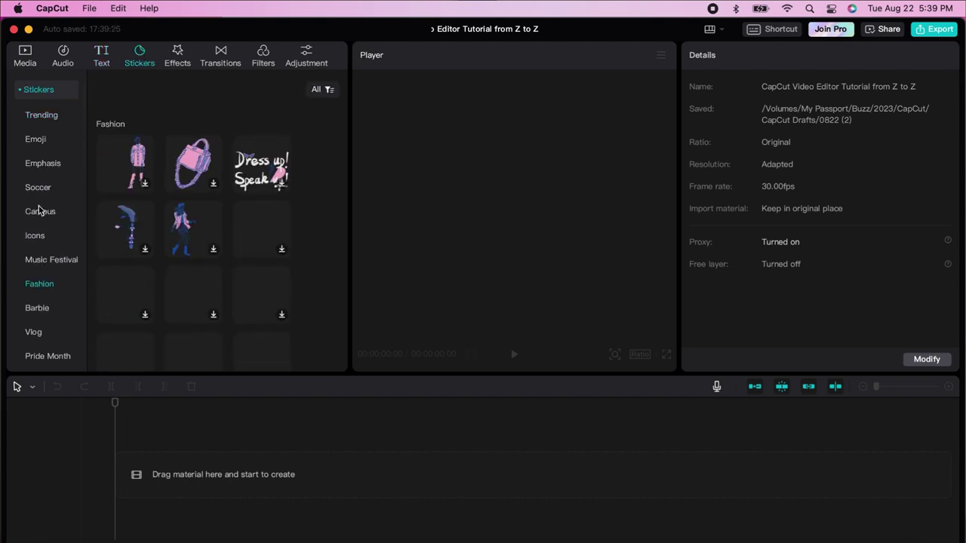
left_click(40, 168)
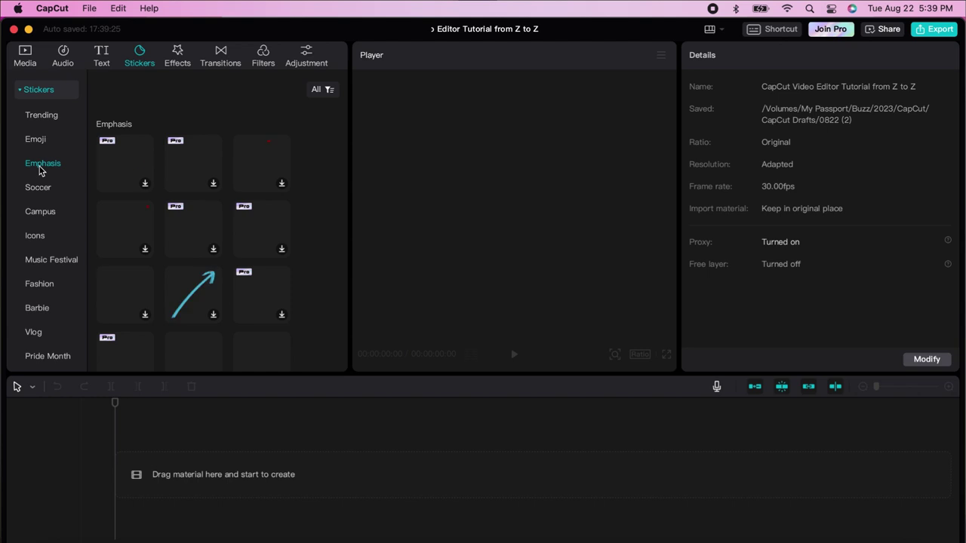
- Preview the Dizzy video effect and browse the Distortion, Slide and Mask transitions
left_click(178, 54)
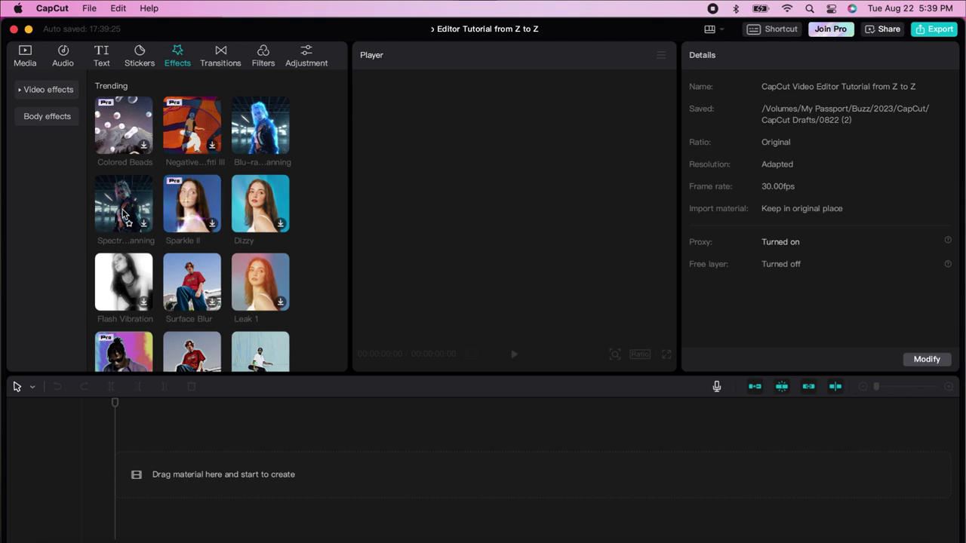
left_click(251, 215)
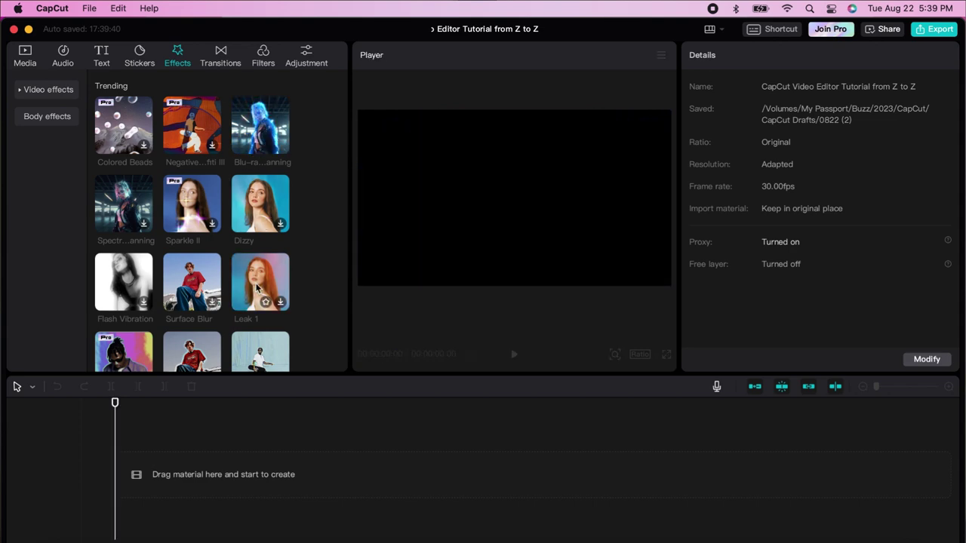
left_click(212, 54)
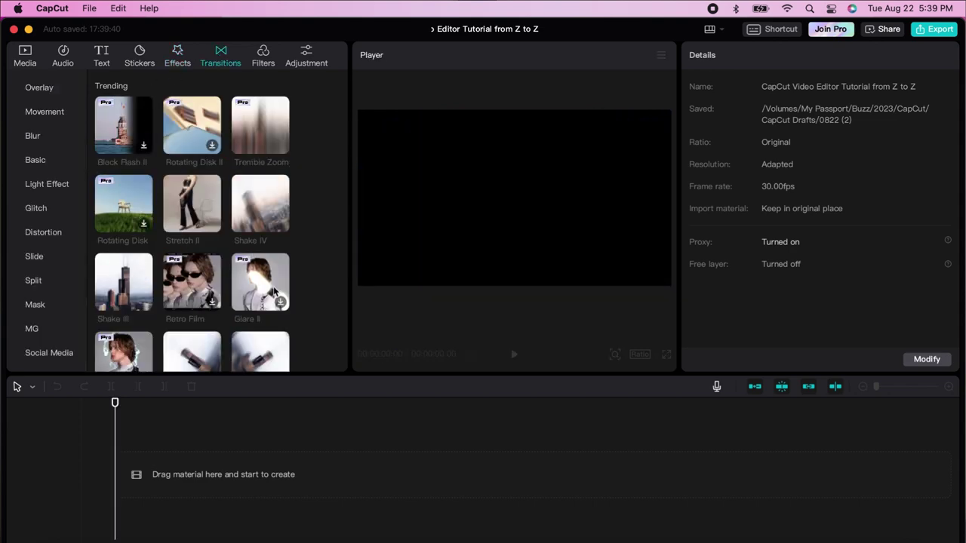
left_click(43, 239)
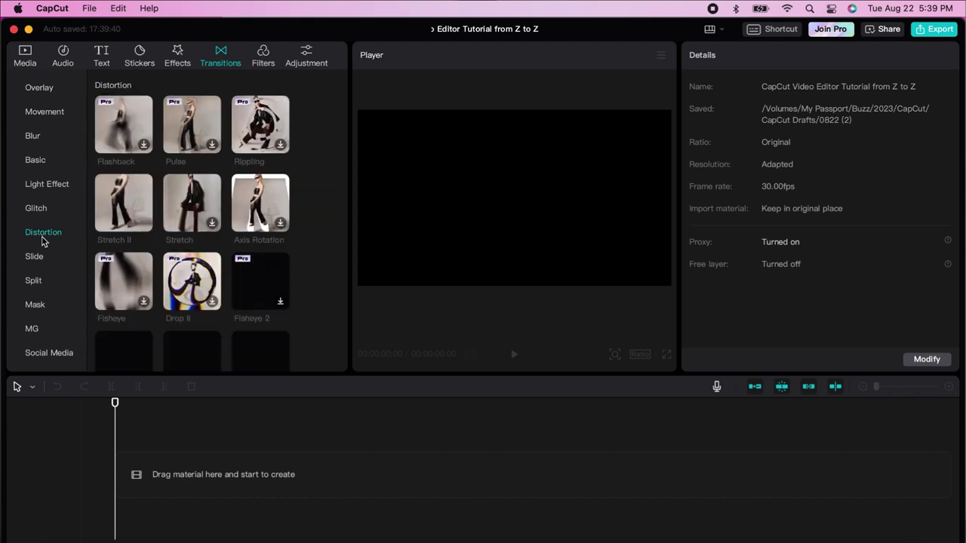
left_click(36, 260)
left_click(35, 306)
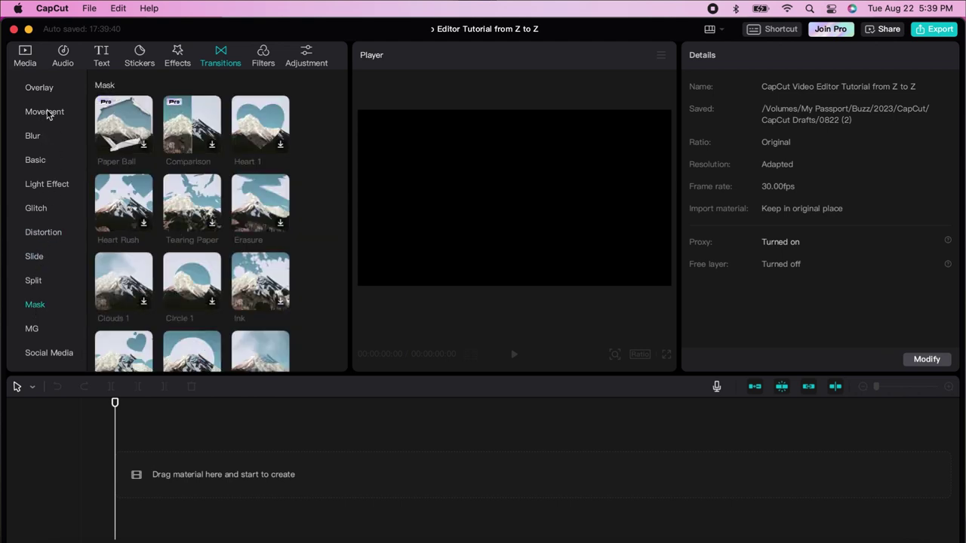
- Browse the Portrait and Mono filters and view the custom adjustment options
left_click(263, 57)
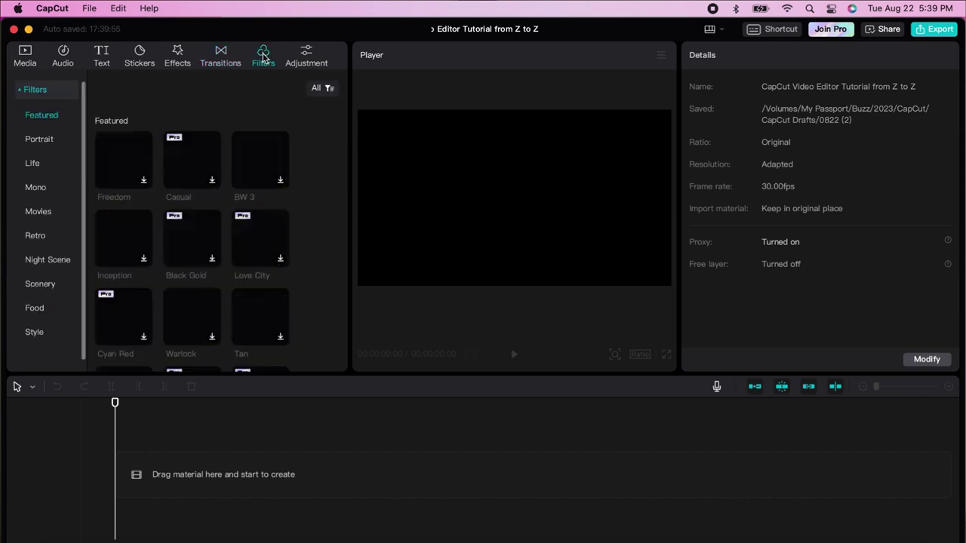
left_click(37, 143)
left_click(38, 189)
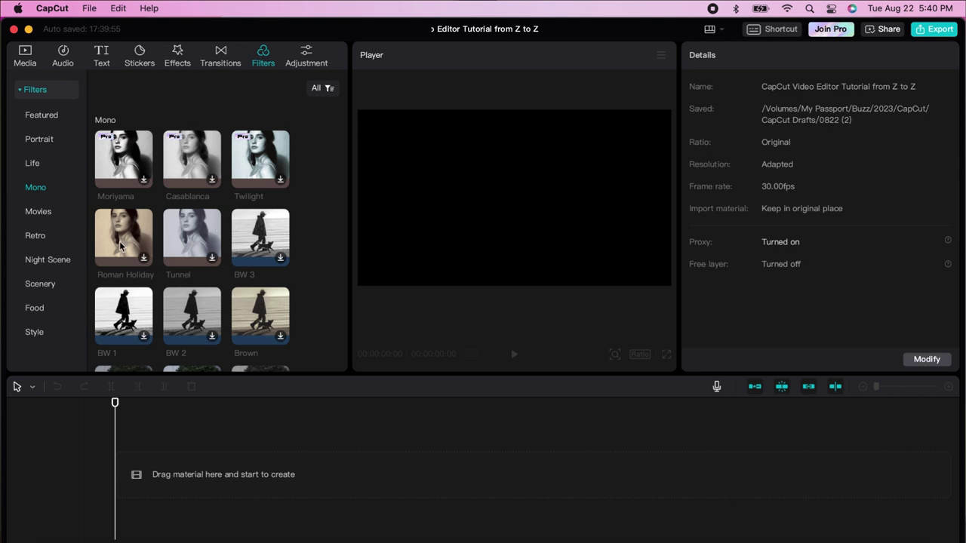
left_click(307, 58)
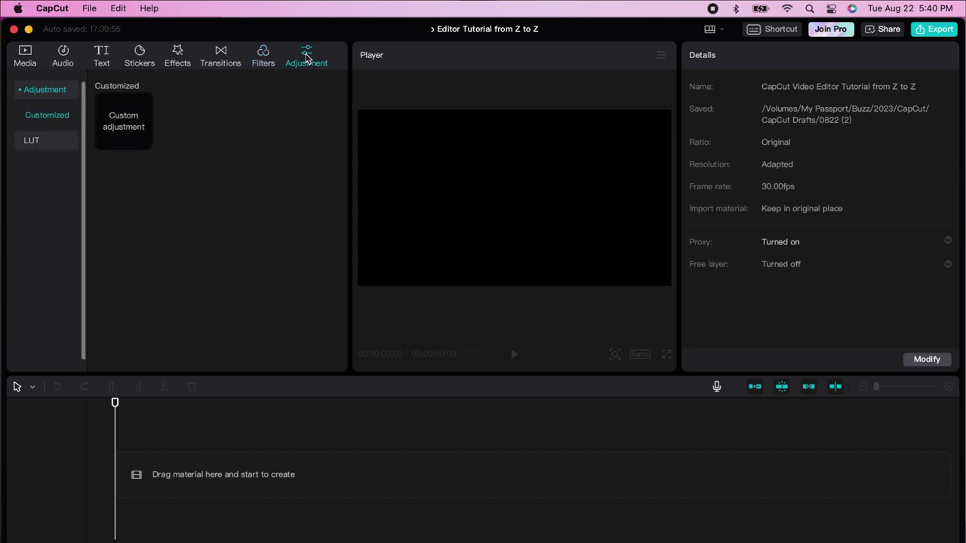
- Import the DollarAnim.mp4 video from the 08 Miami Financial Coaching folder into the project's media
left_click(24, 56)
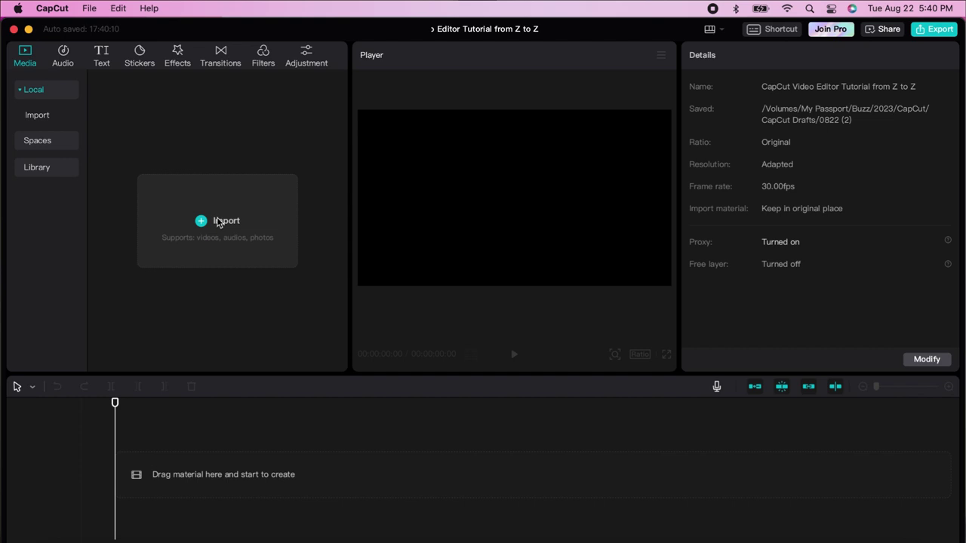
left_click(219, 221)
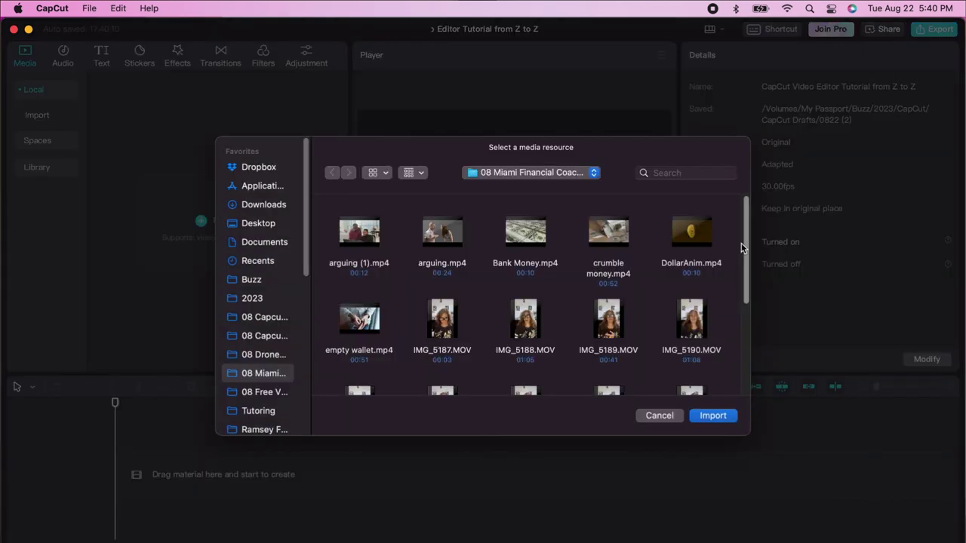
mouse_move(702, 250)
double_click(702, 251)
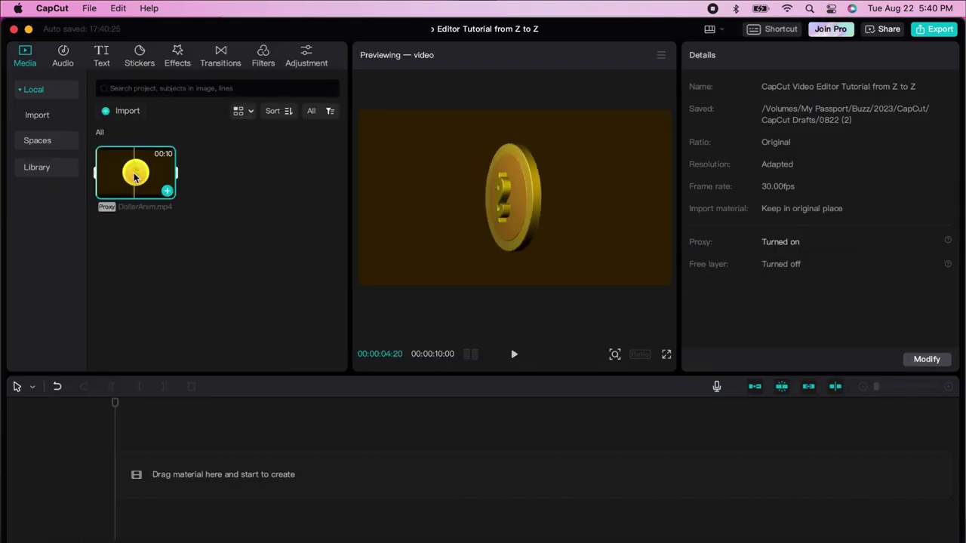
- Place DollarAnim.mp4 at the start of the timeline and scrub the playhead to 00:00:04:23
left_click_drag(134, 172, 126, 484)
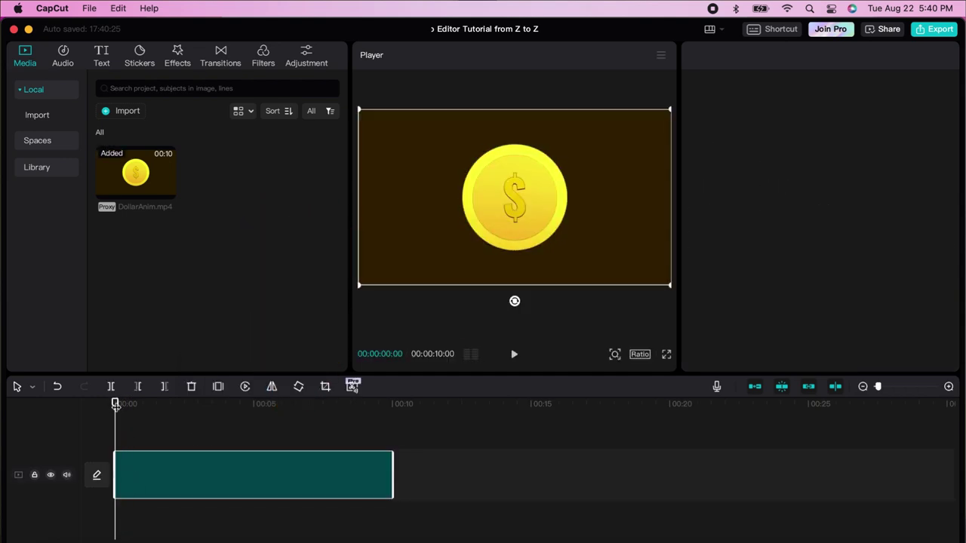
left_click(174, 405)
left_click_drag(181, 415, 247, 424)
left_click(247, 424)
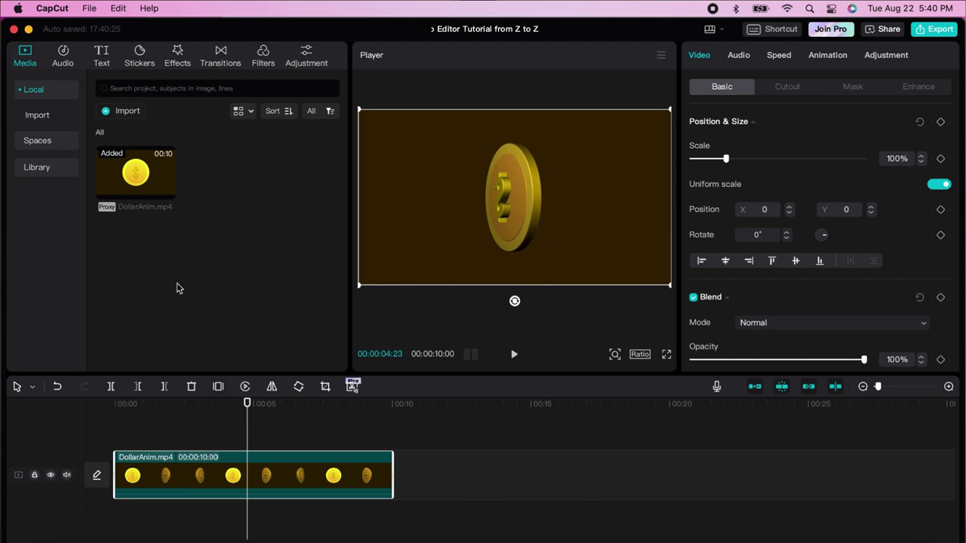
- Import Bank Money.mp4, arguing.mp4 and arguing (1).mp4 together into the project's media
left_click(126, 112)
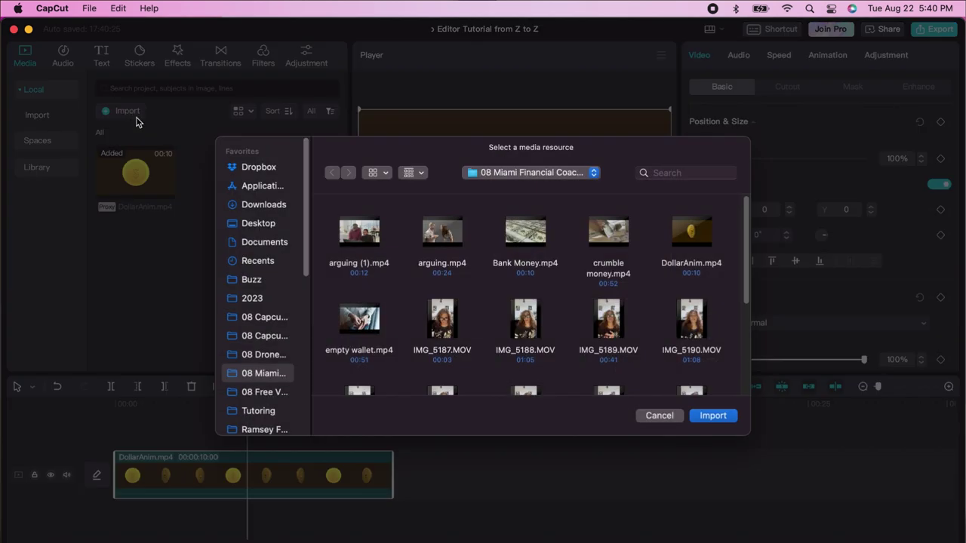
left_click(532, 239)
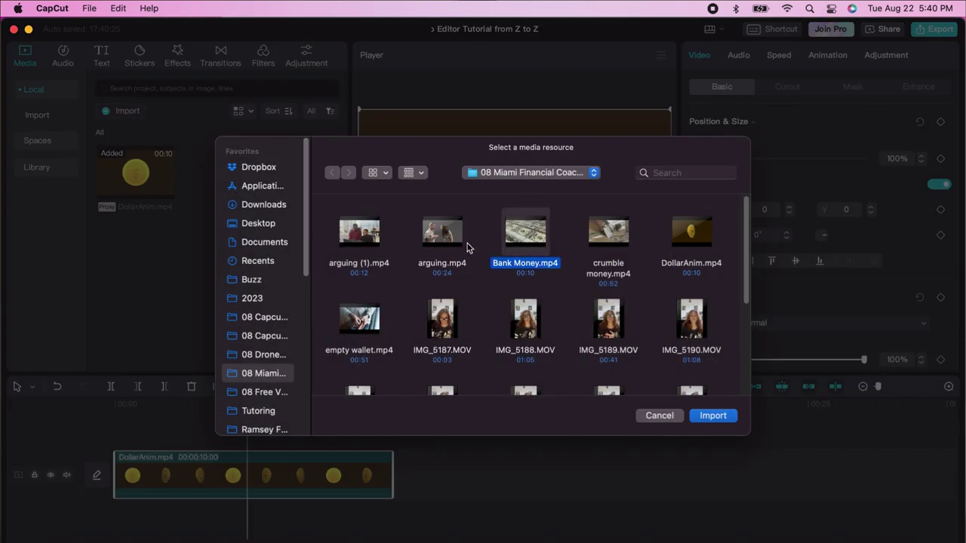
left_click(444, 240, "super")
left_click(360, 240, "super")
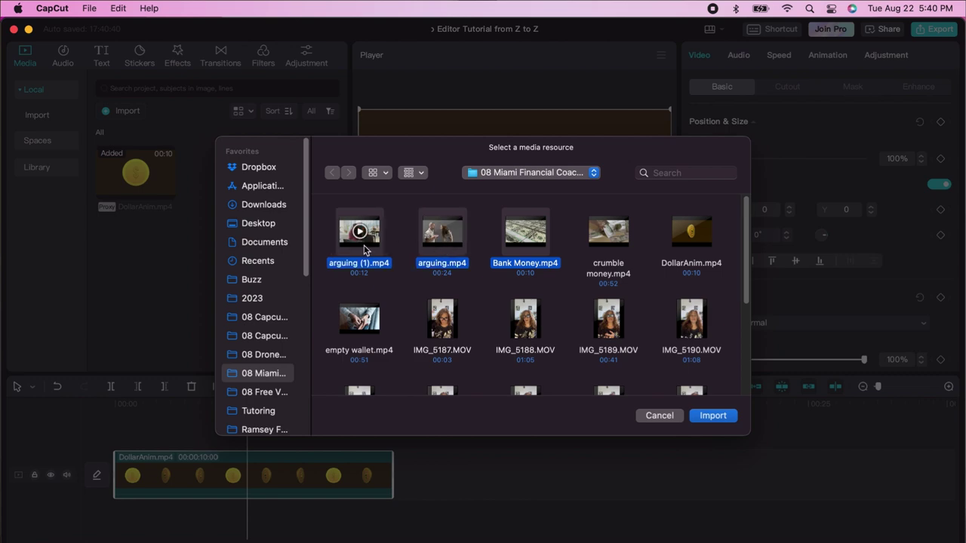
left_click(712, 416)
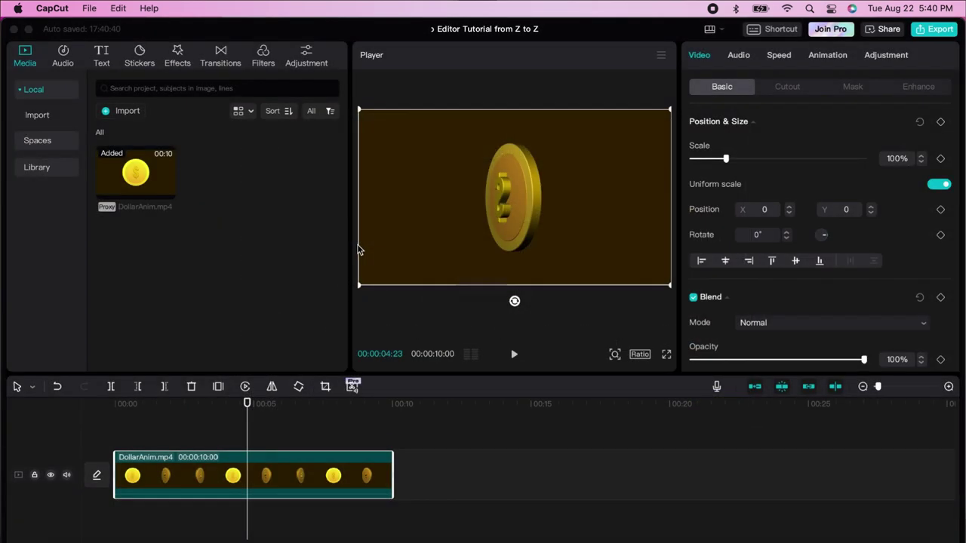
- Add Bank Money.mp4 and arguing.mp4 on a track above DollarAnim.mp4 and trim each to about one second, with a gap between them
left_click_drag(227, 172, 114, 439)
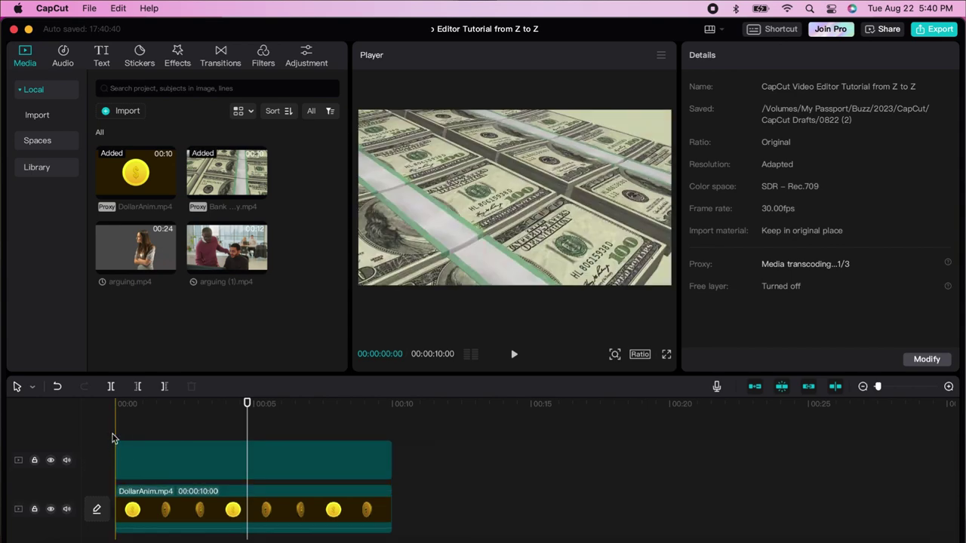
left_click_drag(385, 459, 180, 458)
left_click_drag(116, 456, 150, 457)
left_click_drag(151, 257, 211, 462)
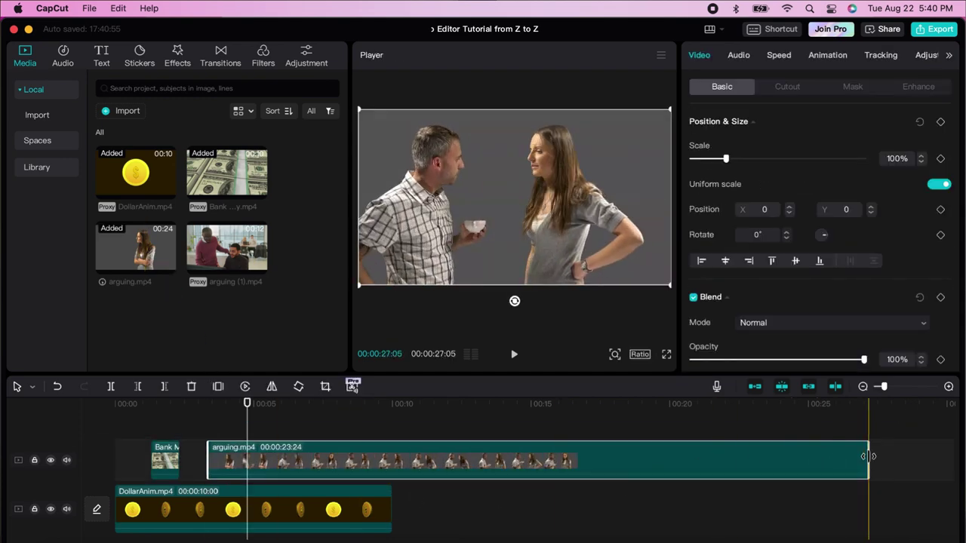
left_click_drag(868, 462, 229, 467)
- Add arguing (1).mp4 after arguing.mp4, shorten it, and move it onto the main track behind DollarAnim.mp4
left_click_drag(227, 247, 271, 457)
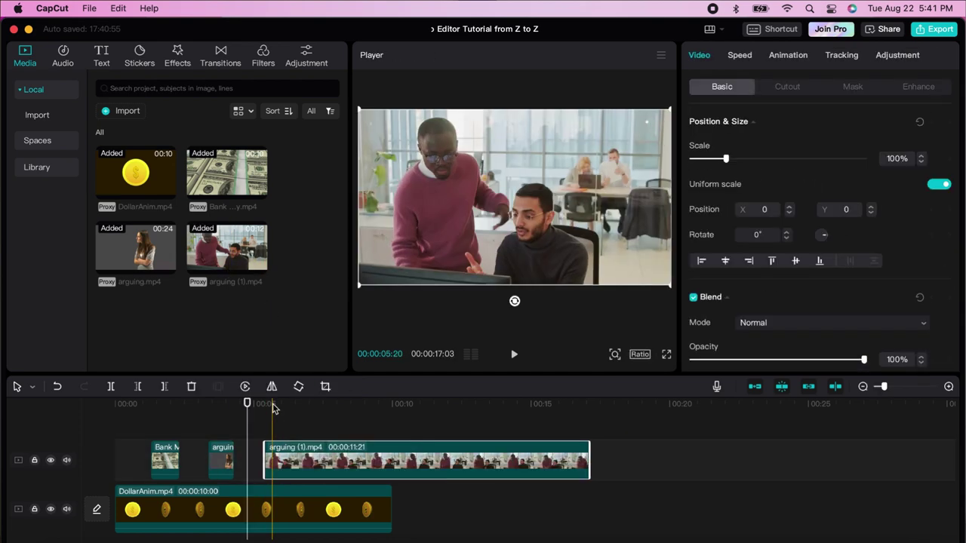
left_click_drag(590, 458, 331, 461)
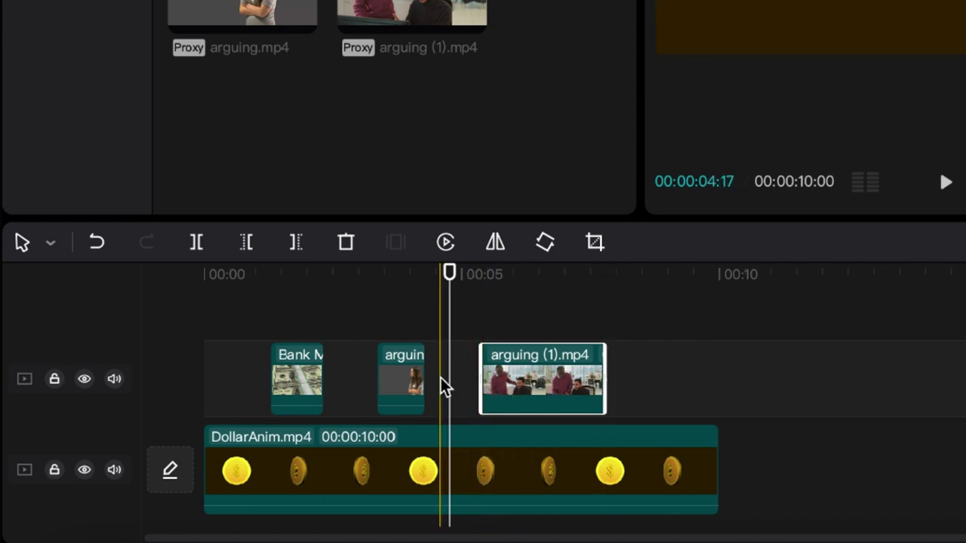
left_click_drag(484, 380, 635, 469)
left_click(690, 468)
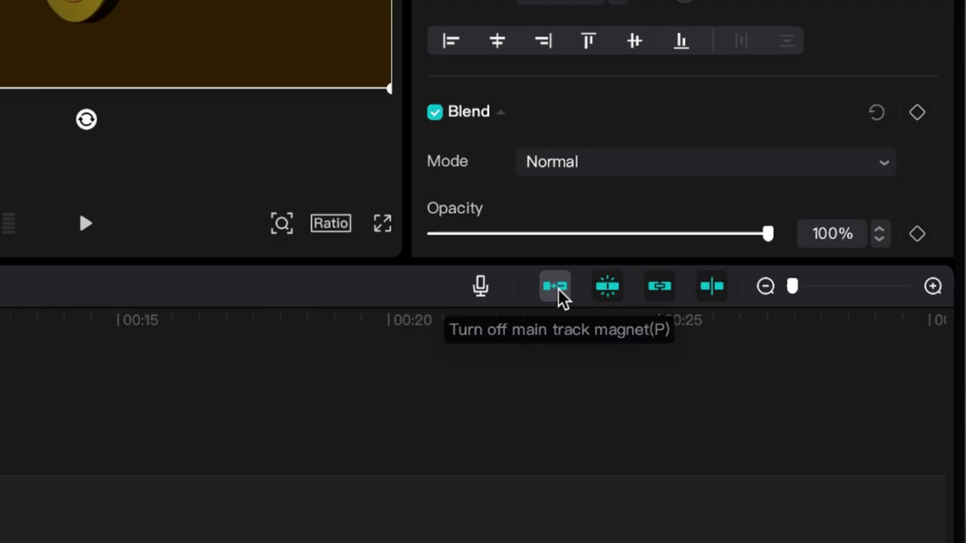
- With the main track magnet off, trim DollarAnim.mp4 to 00:00:04:28, and turn the magnet back on to close the gap
left_click(558, 290)
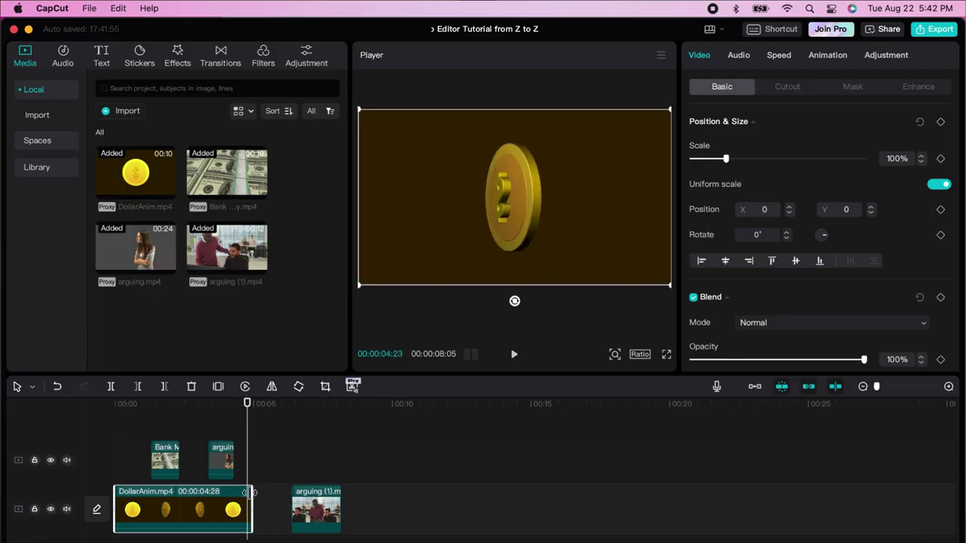
key("p")
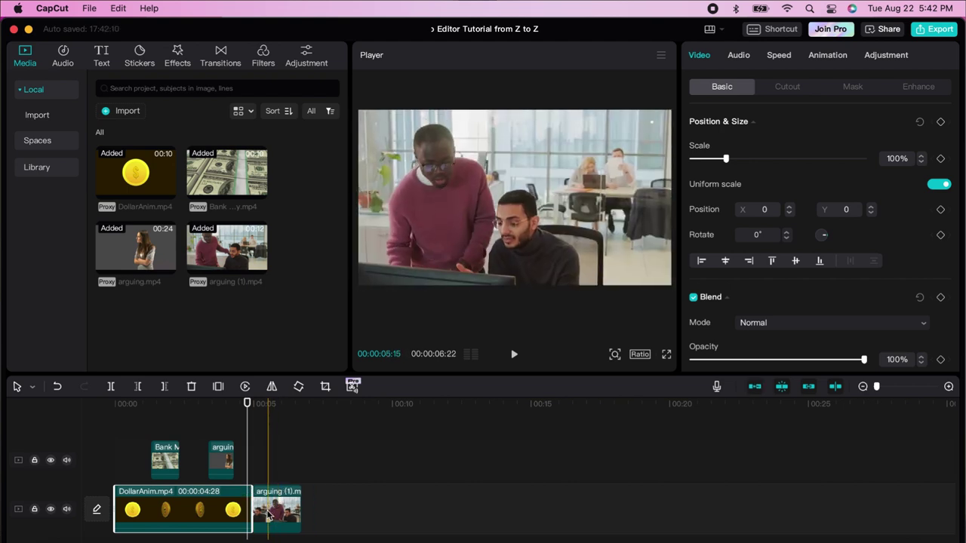
left_click(270, 515)
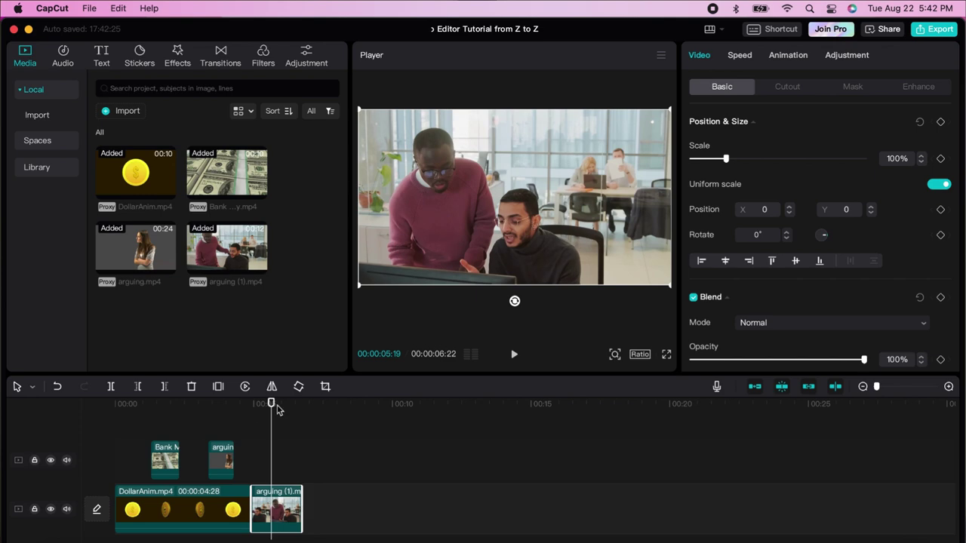
- Examine the player's color oscilloscope, preview quality and still frame options, and move the playhead to 00:00:03:25 over arguing.mp4
left_click_drag(277, 408, 185, 413)
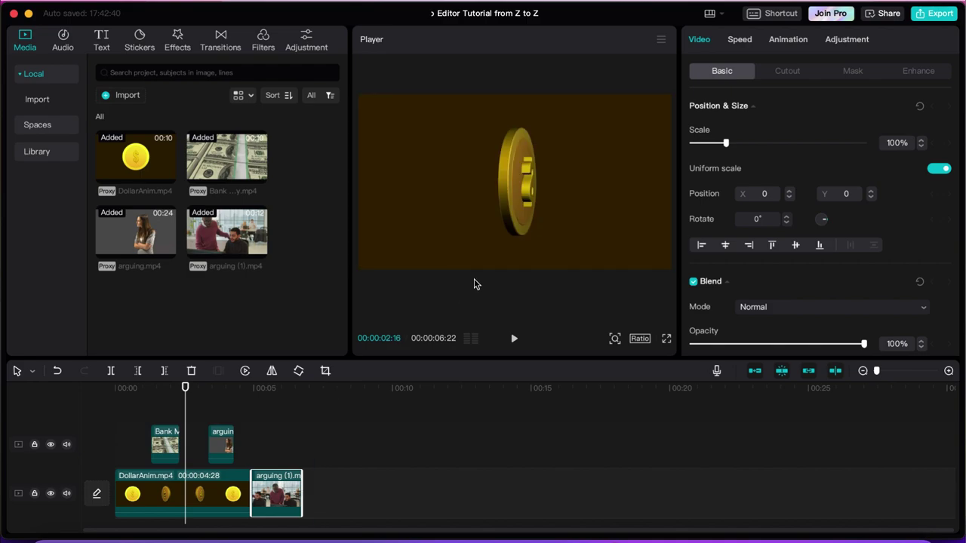
left_click(662, 42)
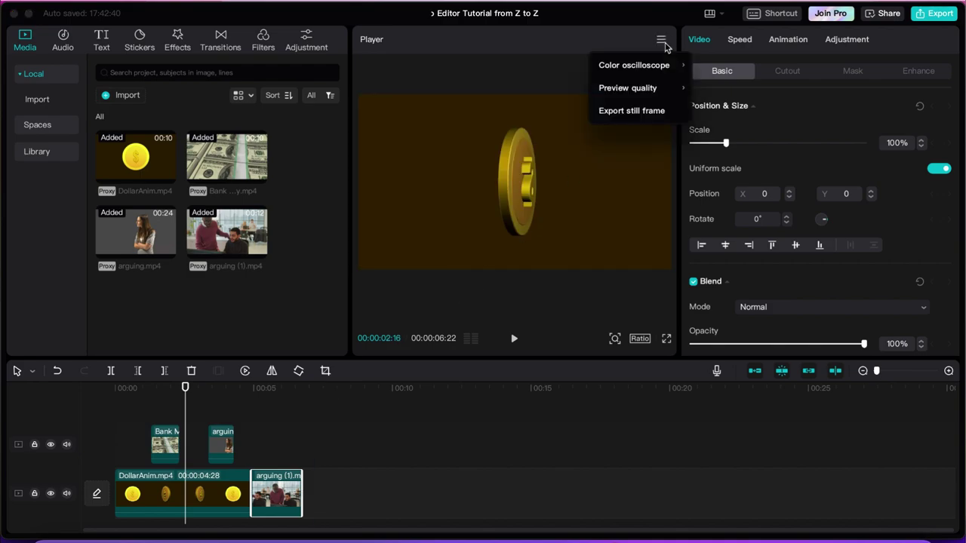
mouse_move(662, 67)
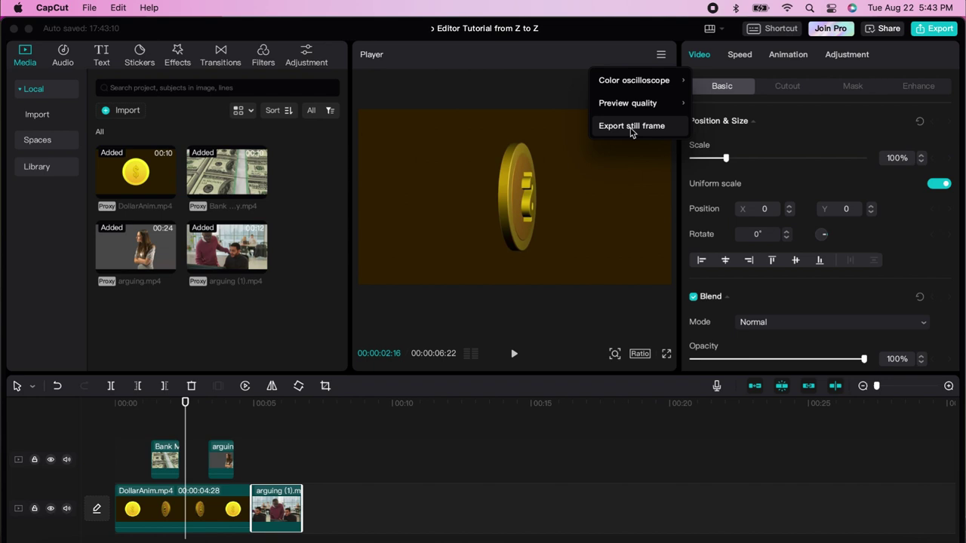
left_click(224, 405)
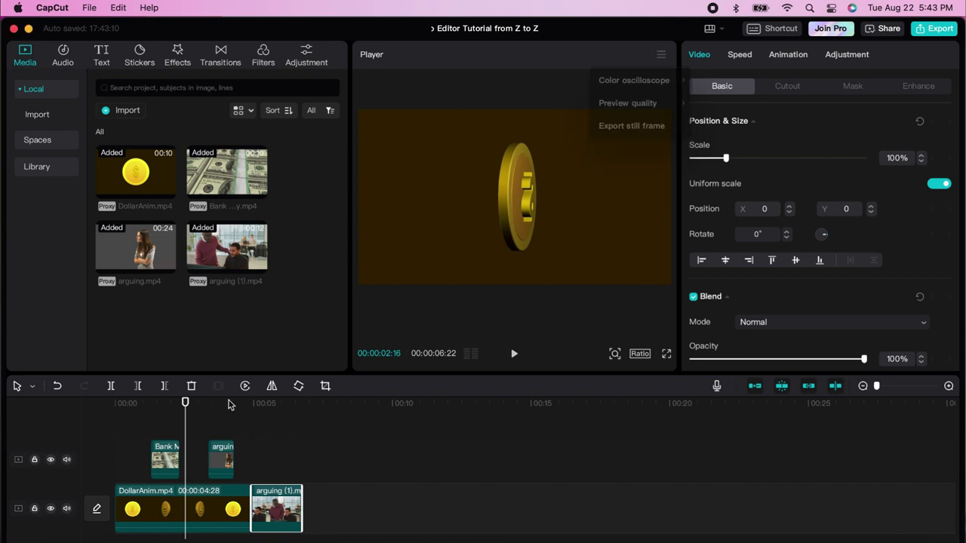
left_click(221, 405)
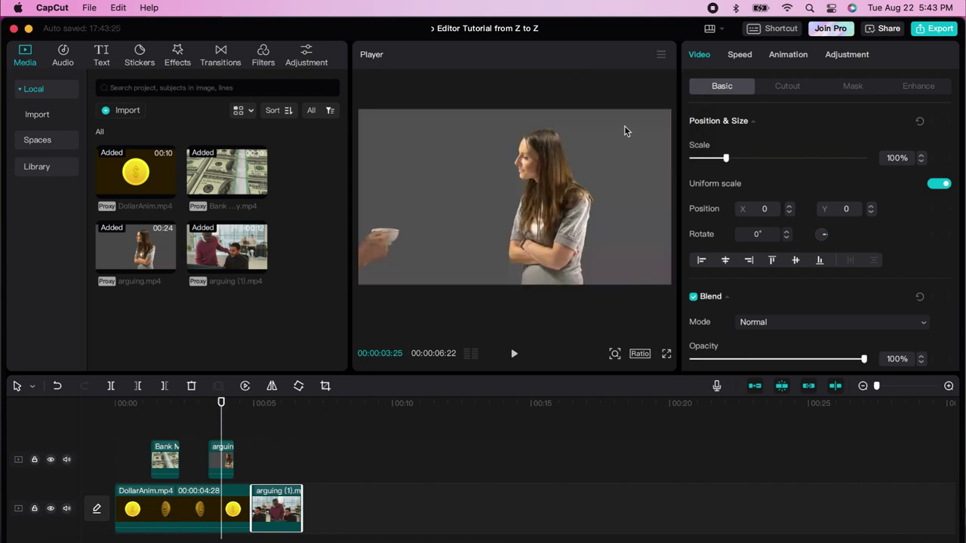
- Try a still frame export of the current frame at 4K resolution in PNG format, and cancel it
left_click(661, 58)
left_click(617, 130)
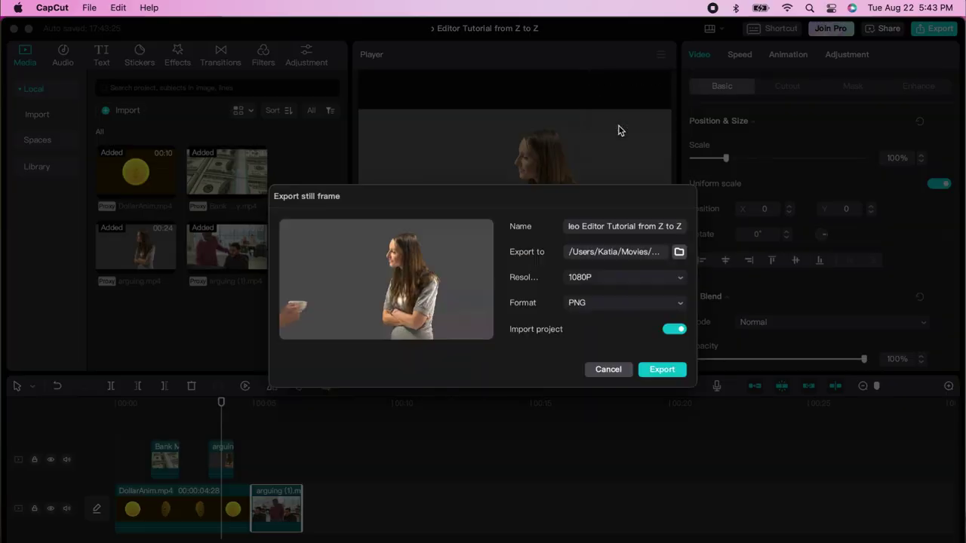
left_click(612, 279)
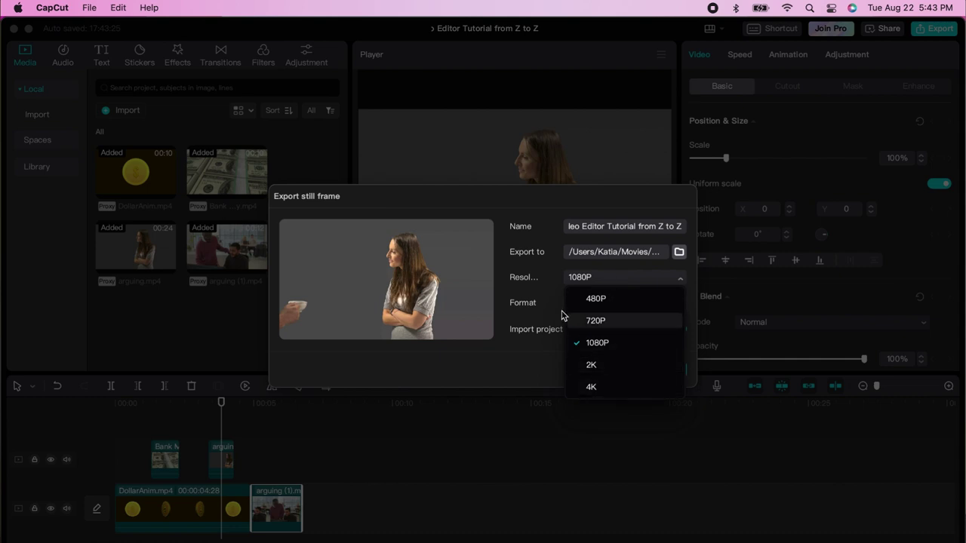
left_click(593, 394)
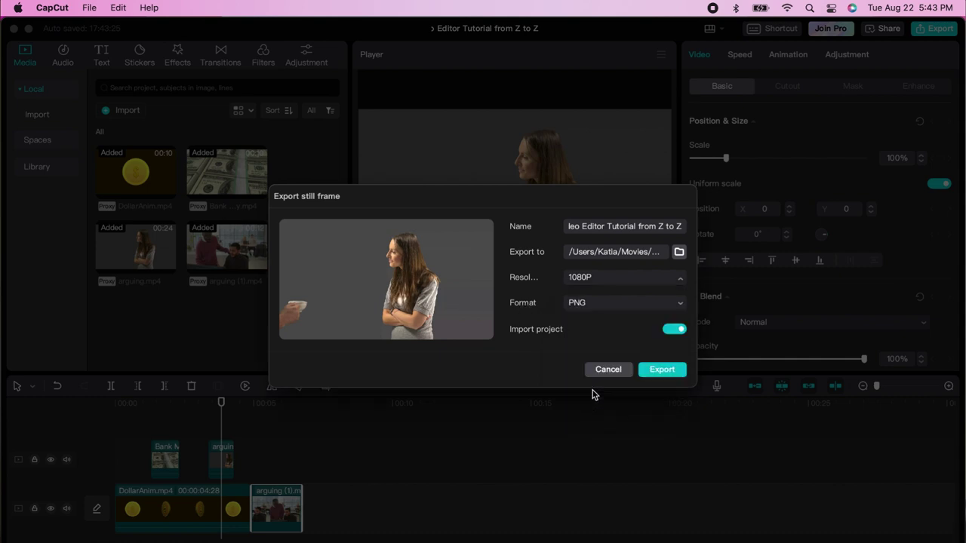
left_click(601, 304)
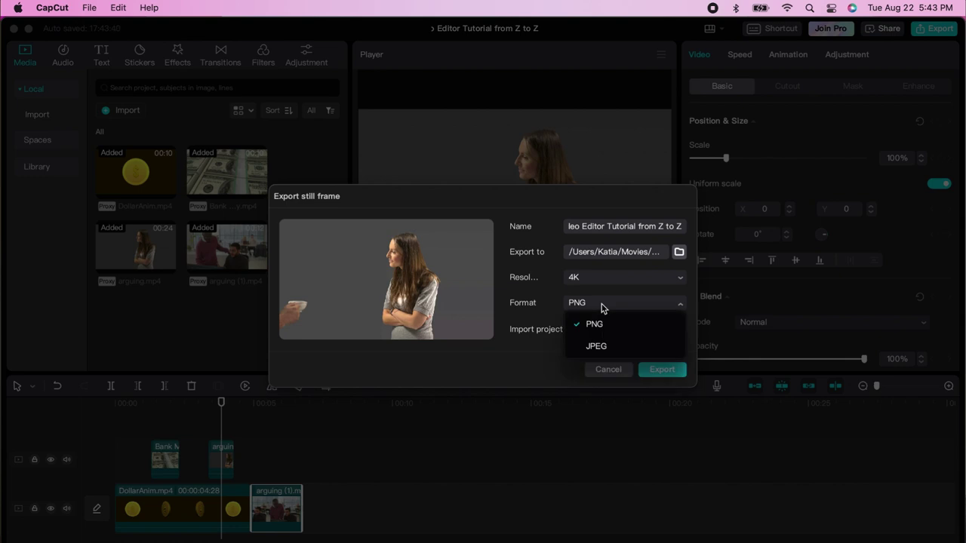
left_click(551, 356)
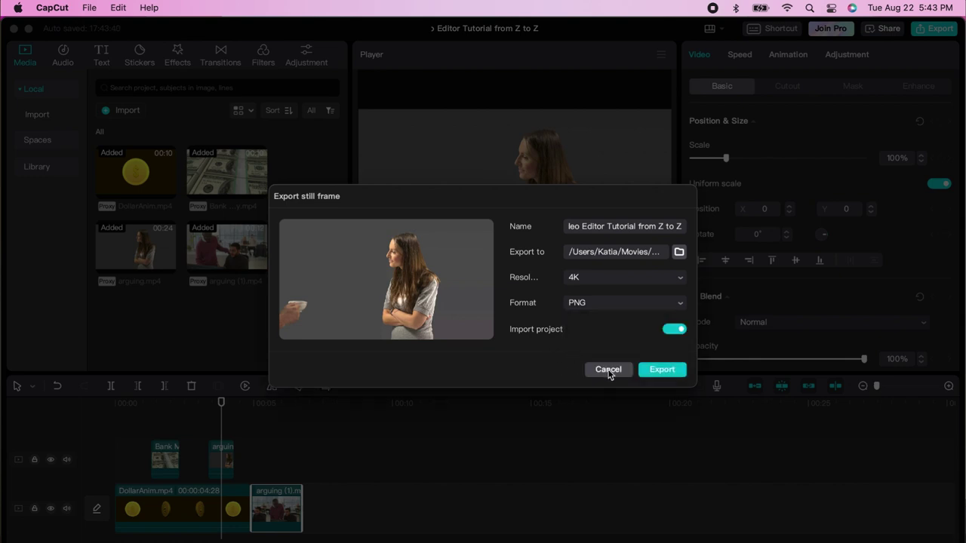
left_click(608, 370)
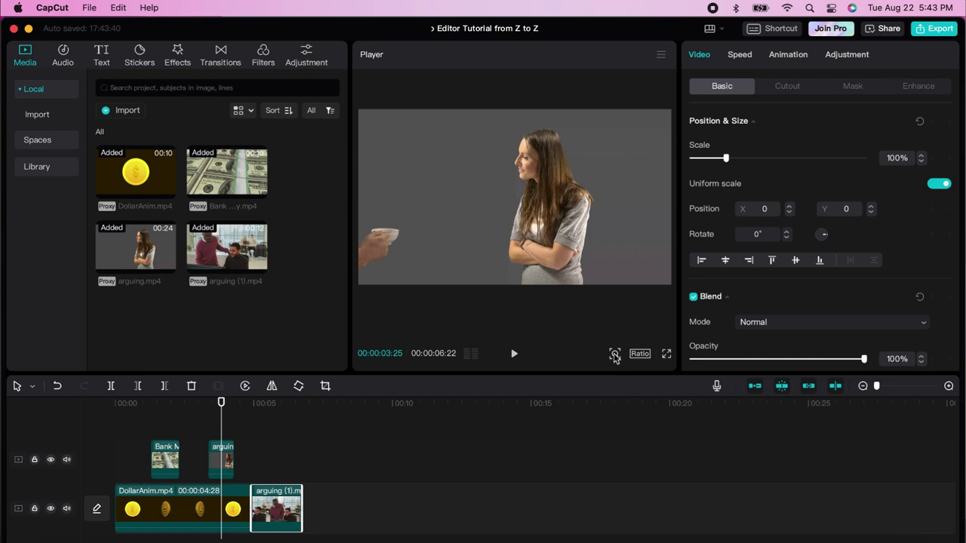
- Set the project's aspect ratio to 9:16 and enlarge arguing.mp4 to 315% at X -664, Y -74 to fill the vertical frame
mouse_move(615, 356)
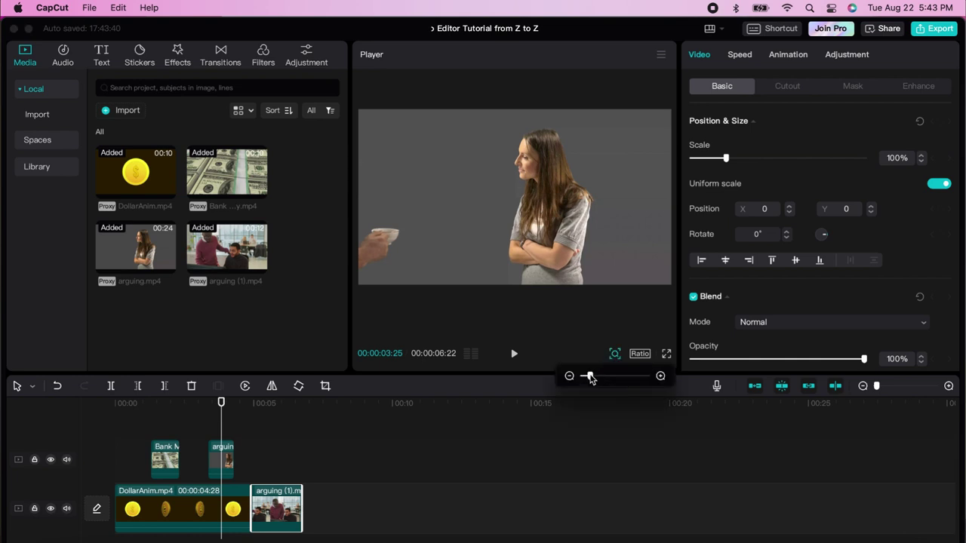
mouse_move(590, 377)
left_mouse_down()
mouse_move(662, 380)
mouse_move(580, 381)
mouse_move(606, 379)
mouse_move(591, 381)
left_mouse_up()
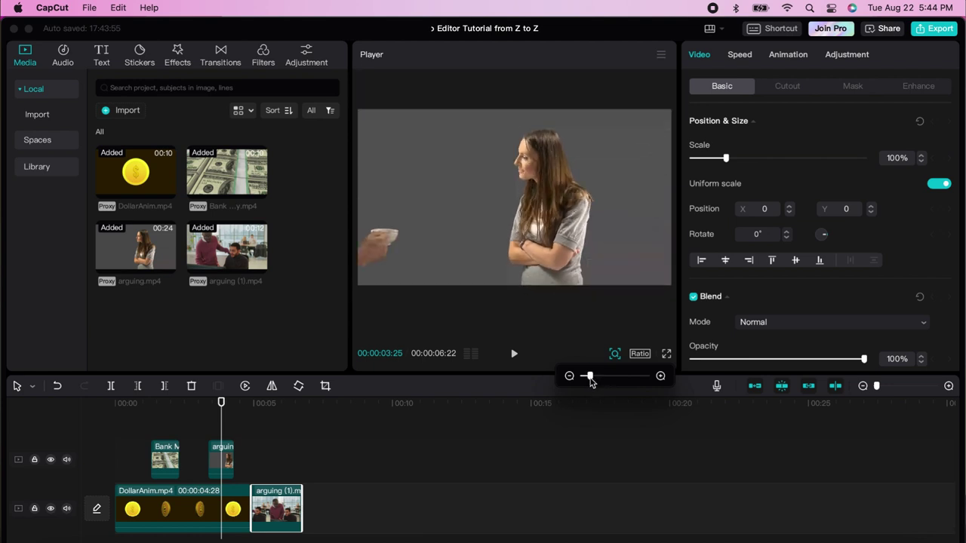
left_click(639, 353)
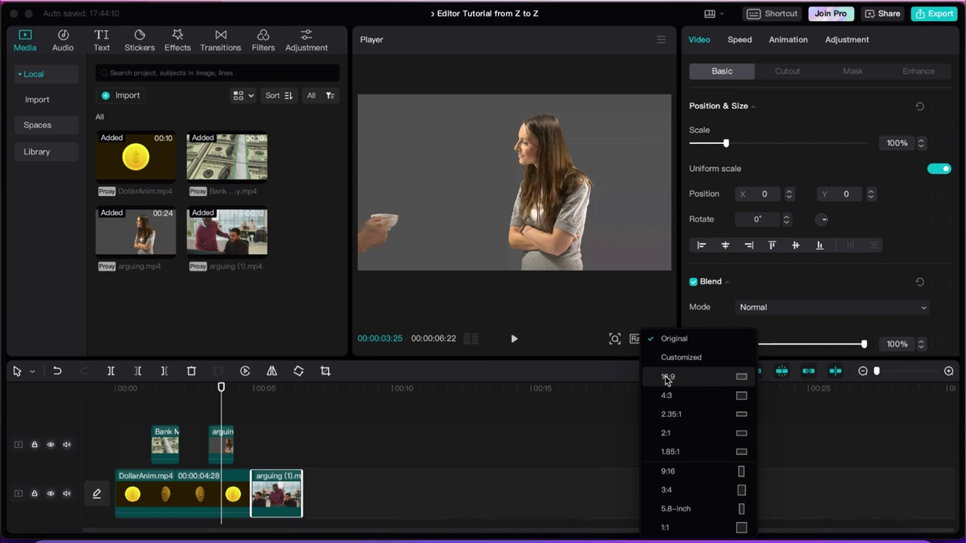
left_click(673, 473)
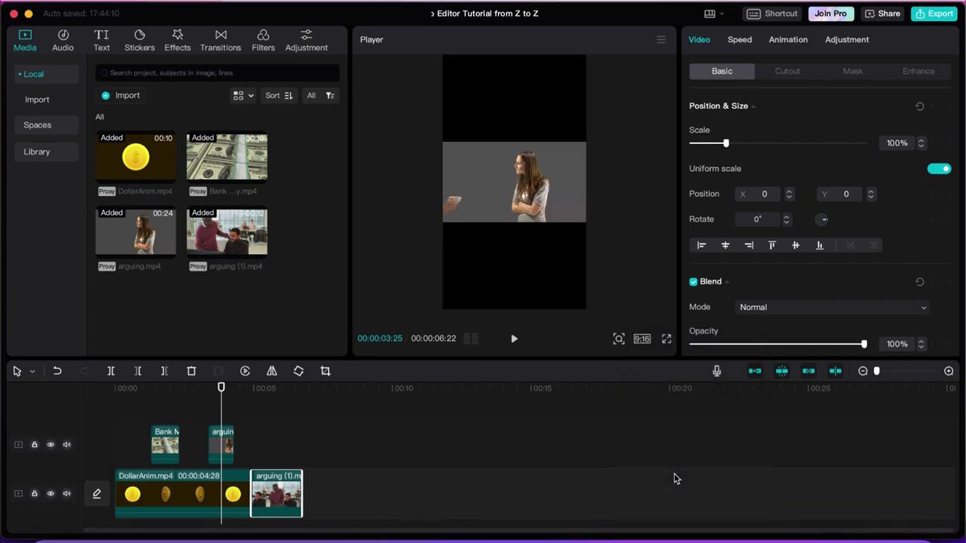
left_click(498, 196)
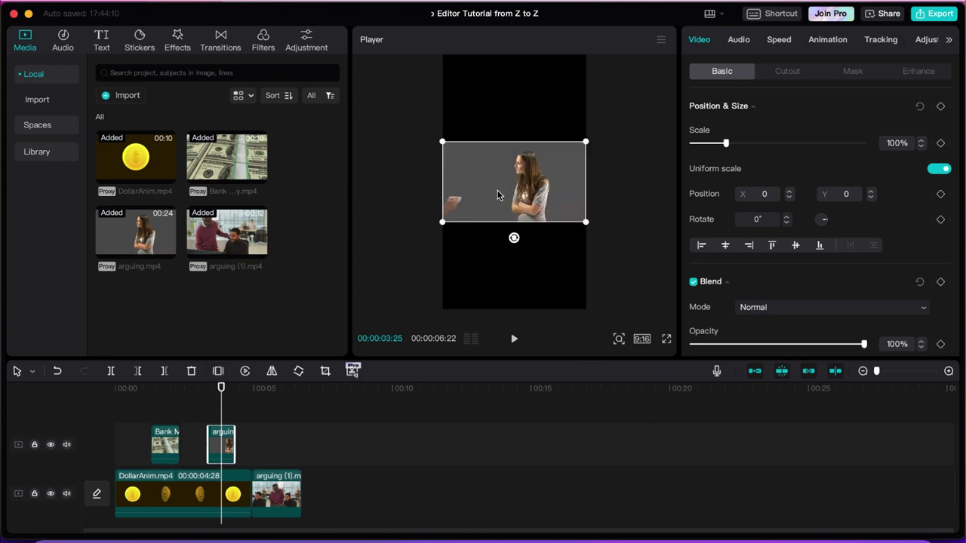
left_click_drag(587, 224, 787, 427)
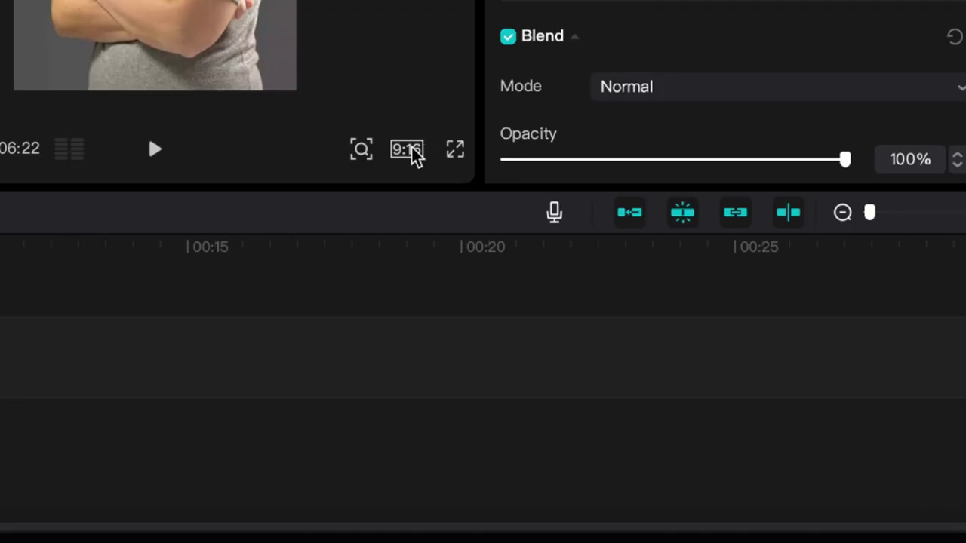
- Open the project settings through the customized ratio option and examine the available frame rates and color spaces
left_click(646, 354)
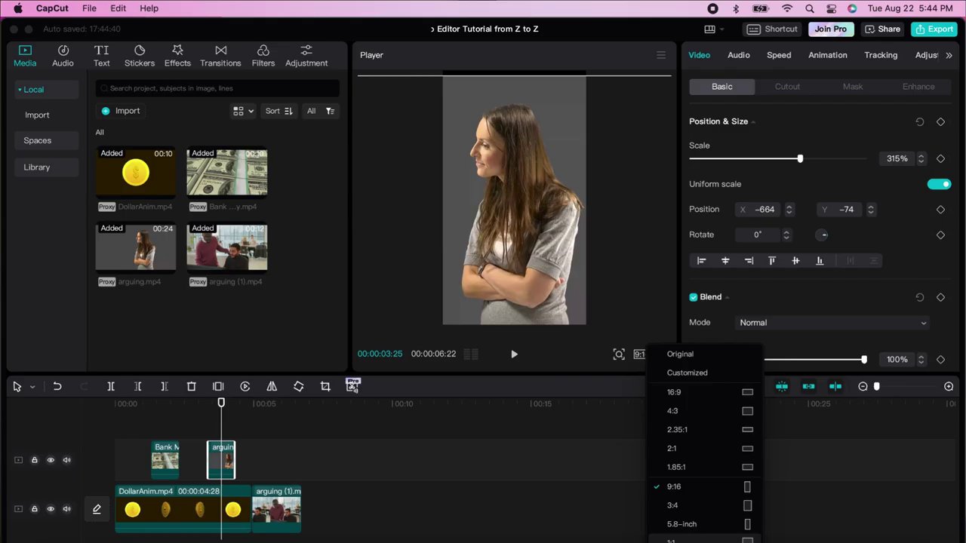
left_click(687, 372)
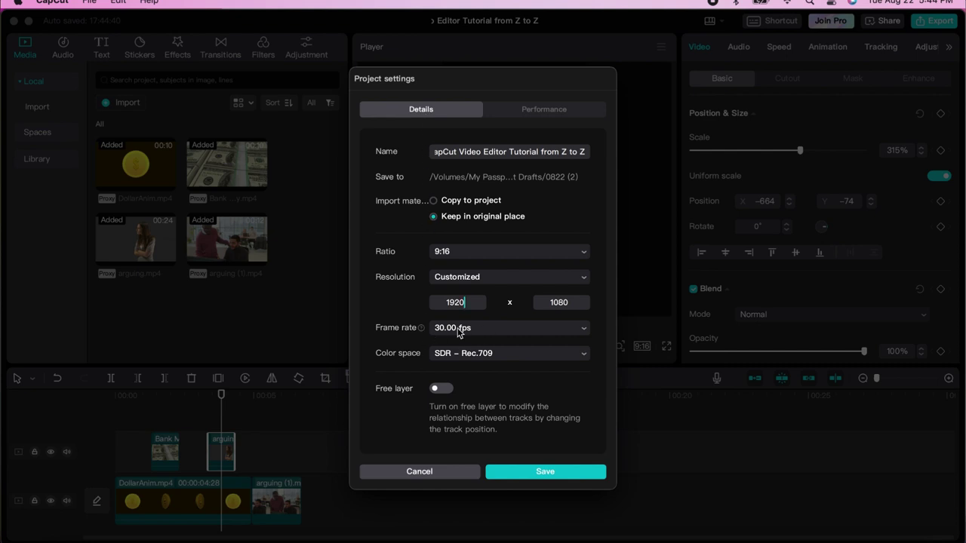
left_click(497, 332)
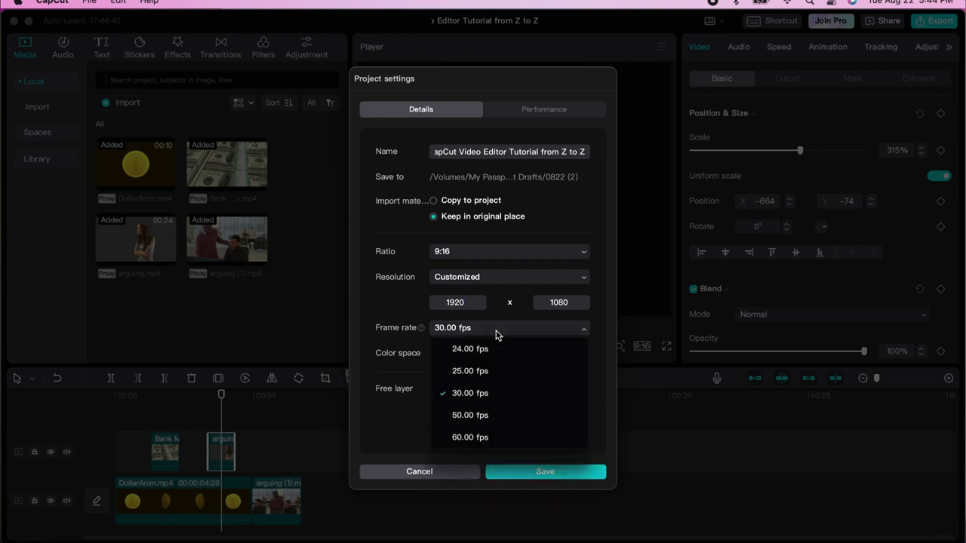
left_click(498, 332)
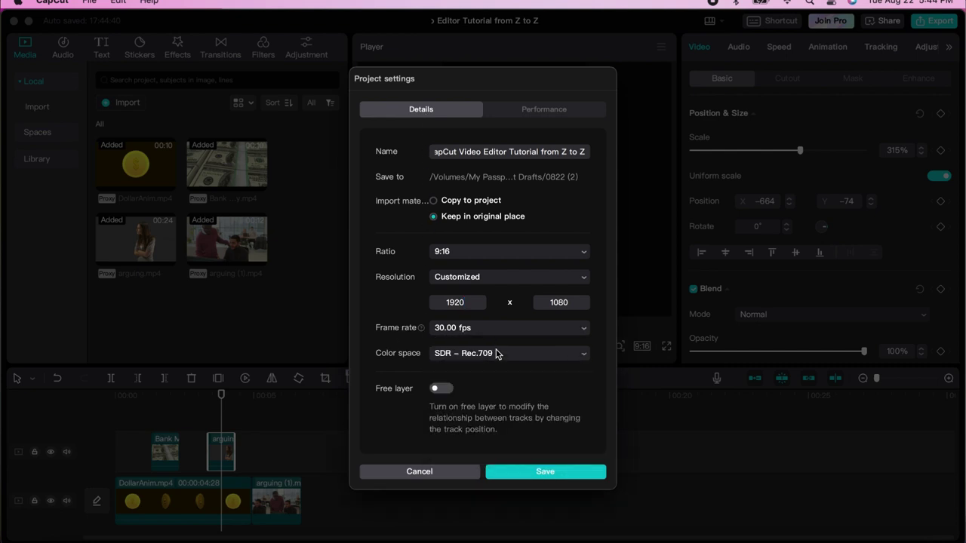
left_click(497, 358)
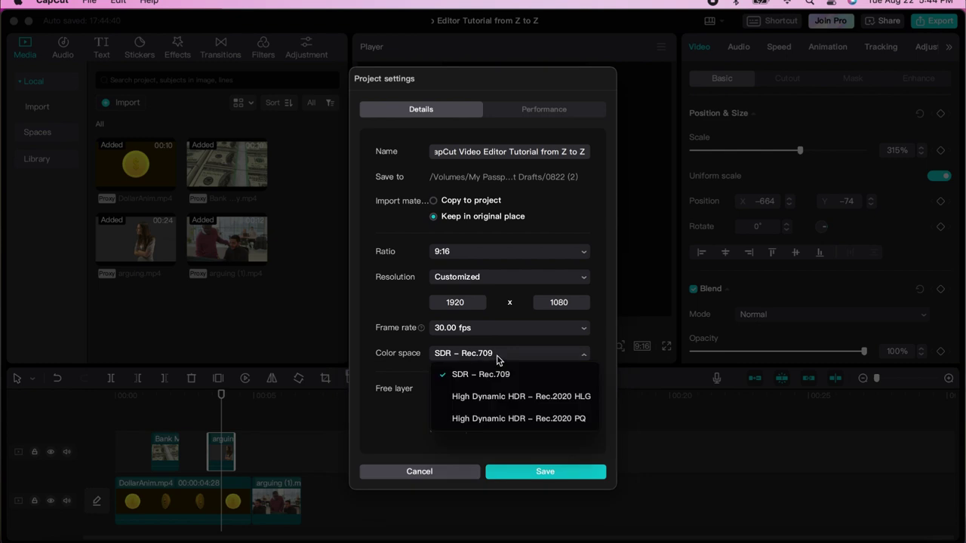
left_click(497, 358)
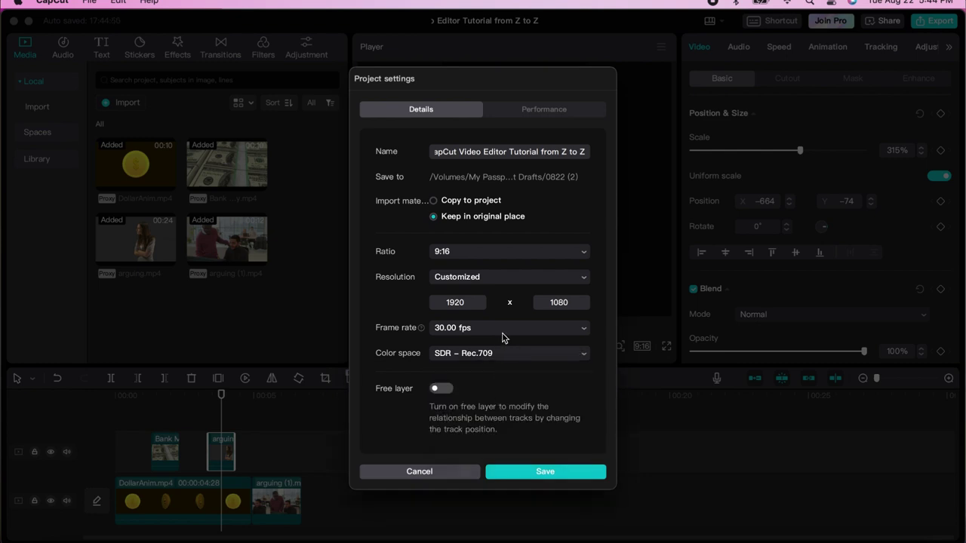
- Examine the proxy resolution choices in the project's performance settings, and close the project settings without saving
left_click(524, 111)
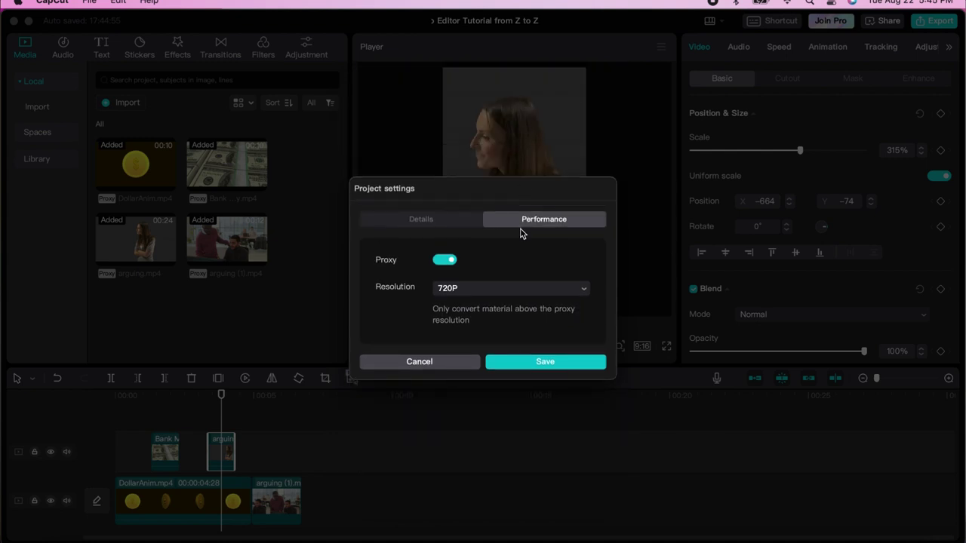
left_click(500, 297)
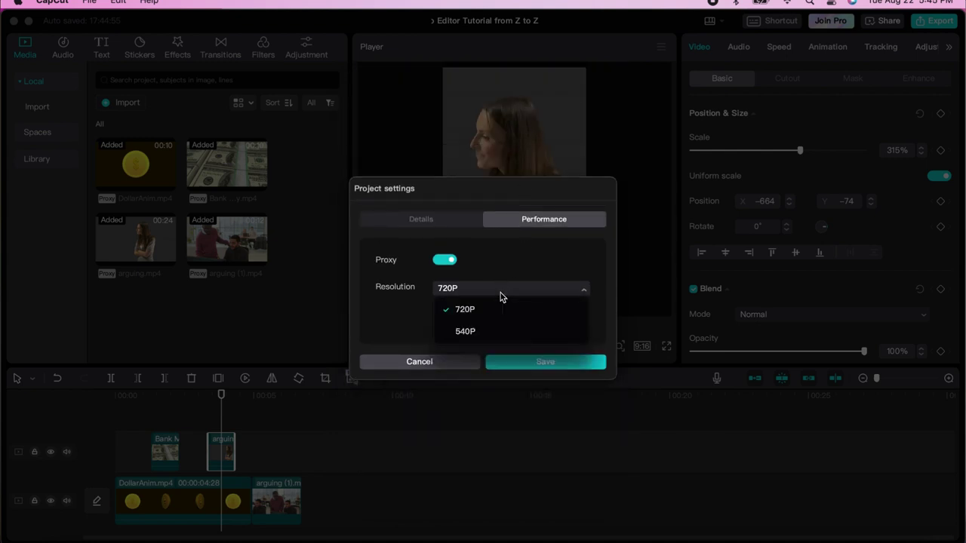
left_click(500, 297)
left_click(420, 218)
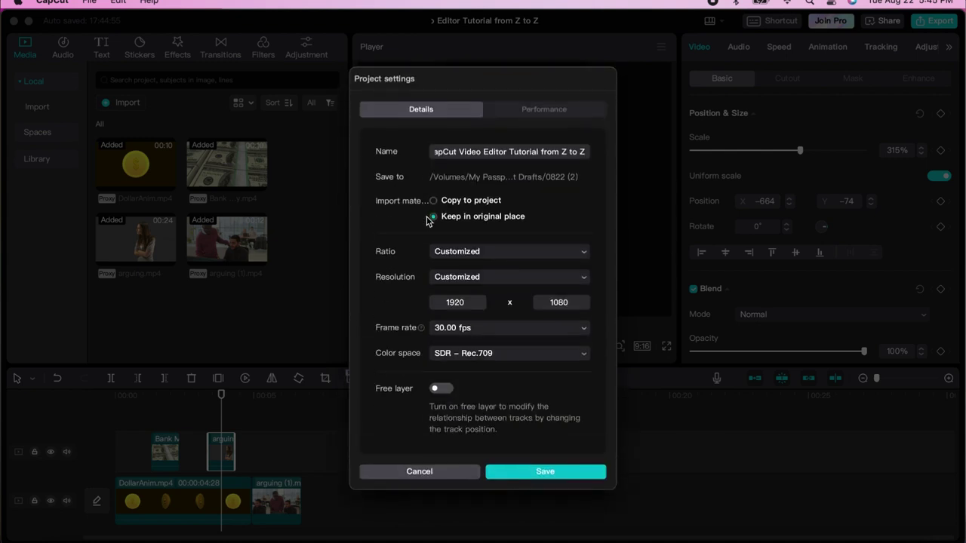
left_click(442, 474)
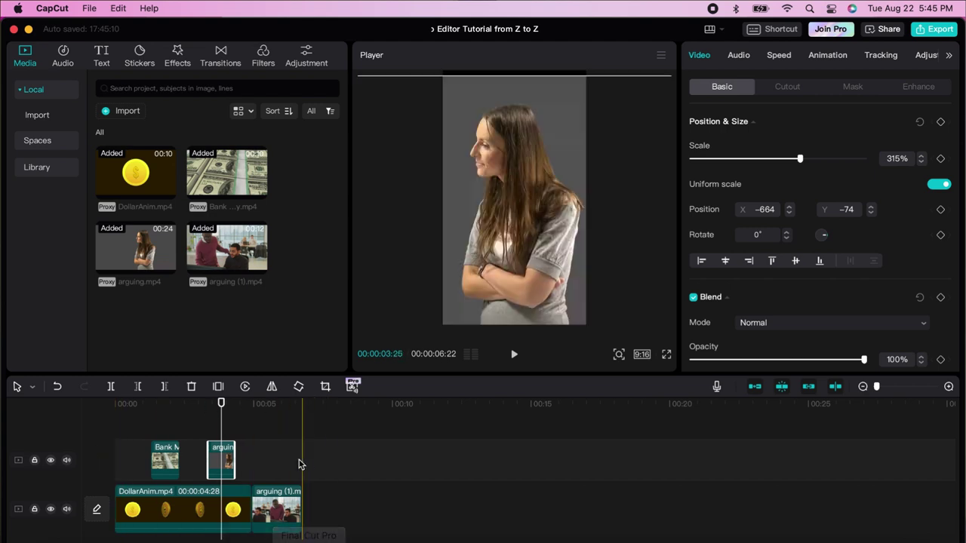
- Import empty wallet.mp4 from the Finder folder 08 Miami Financial Coach Shorts into the project's local media
left_click(133, 464)
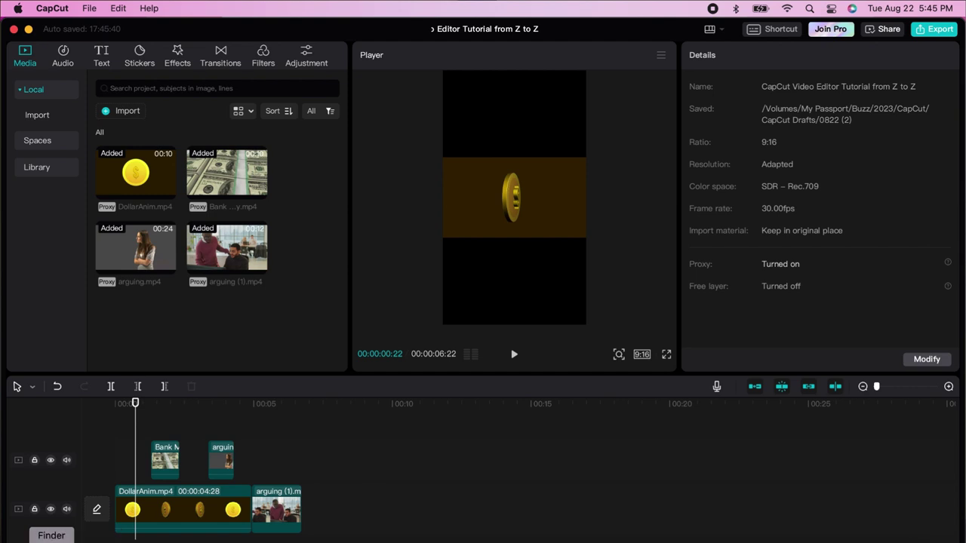
left_click(52, 540)
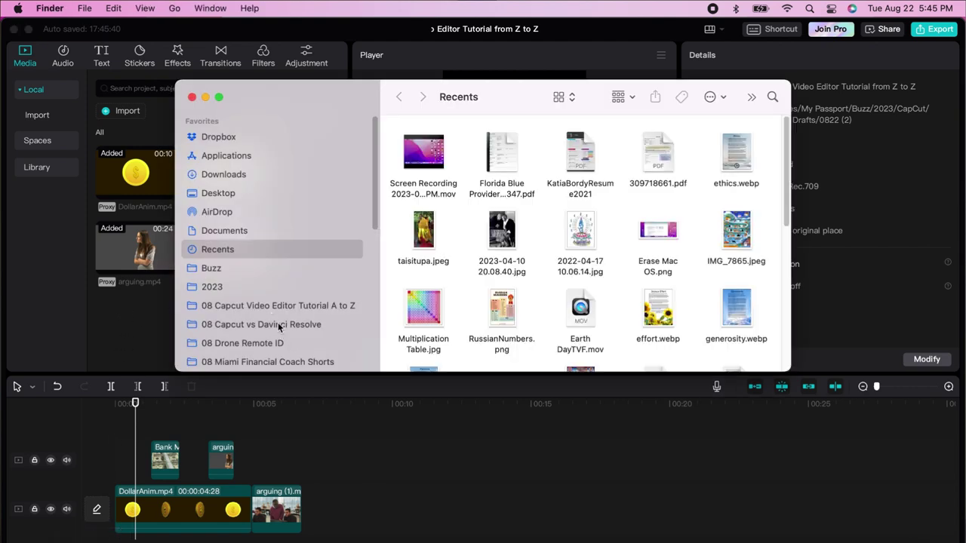
left_click(310, 324)
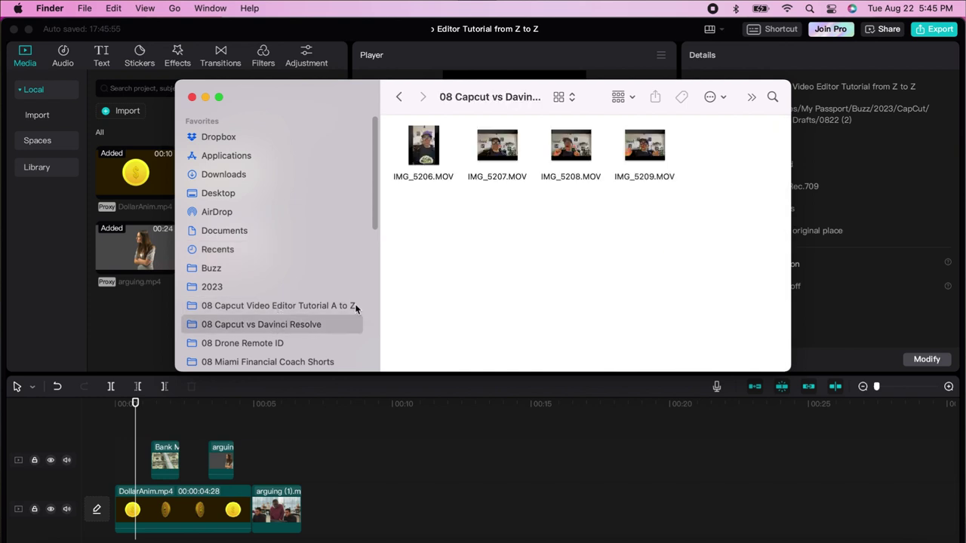
left_click(262, 344)
left_click(270, 363)
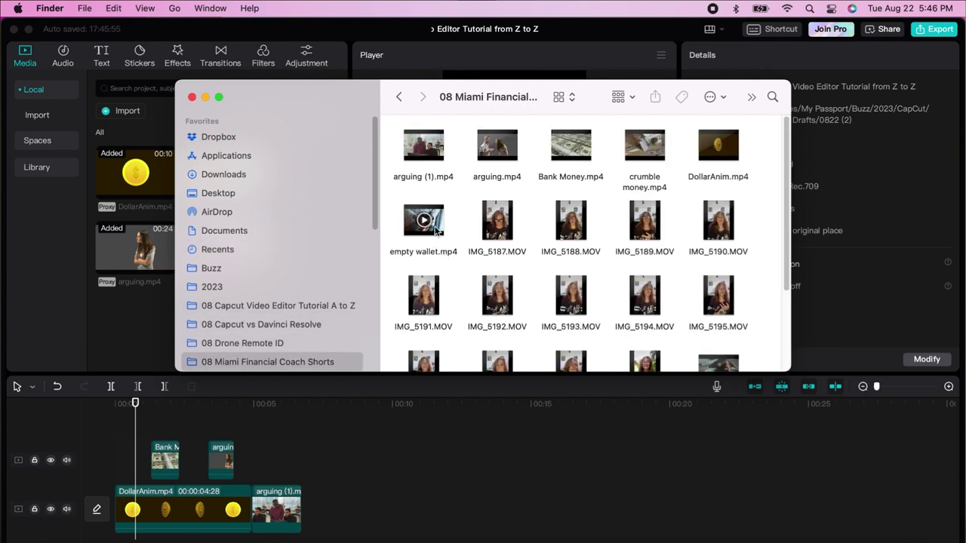
left_click_drag(437, 232, 152, 325)
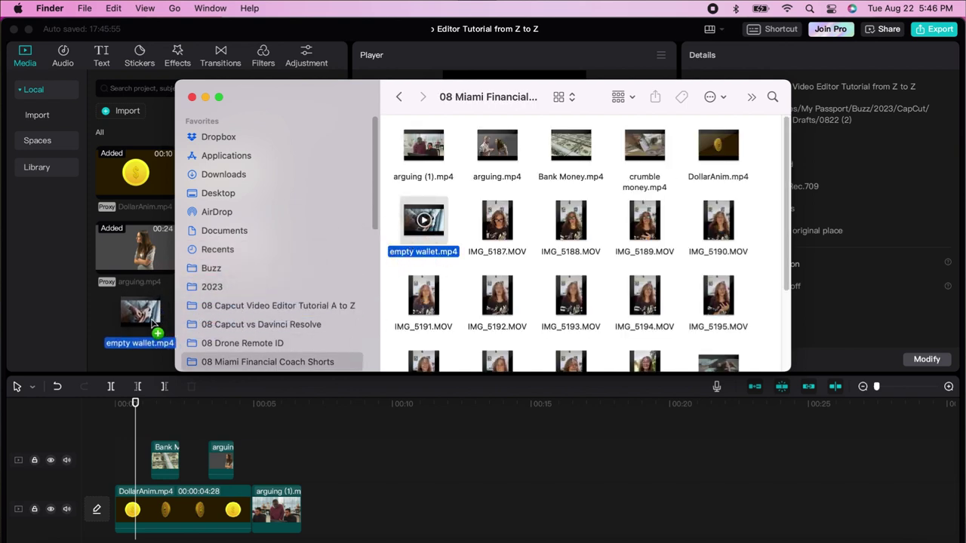
left_click(153, 325)
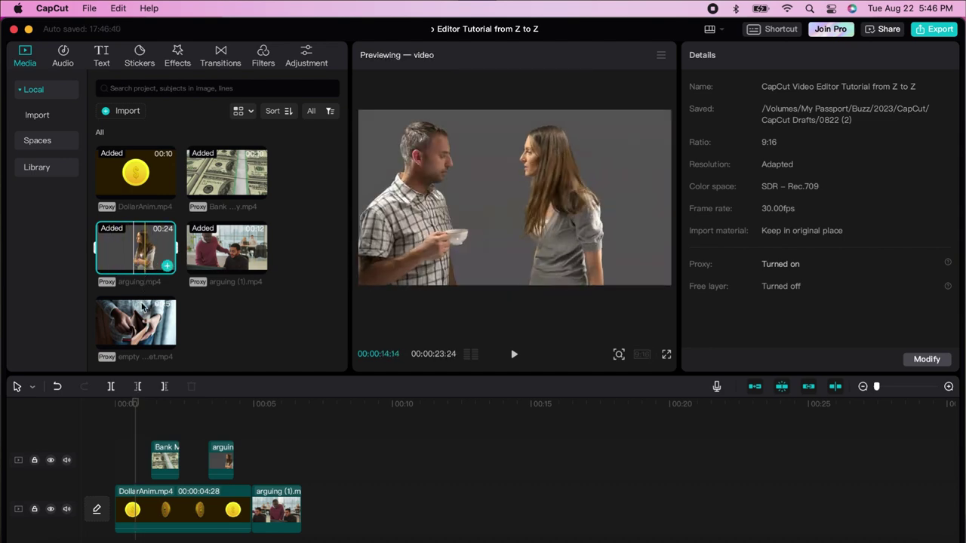
- Delete all clips from the timeline and place DollarAnim.mp4 at its start
left_click_drag(136, 322, 287, 451)
key("super+a")
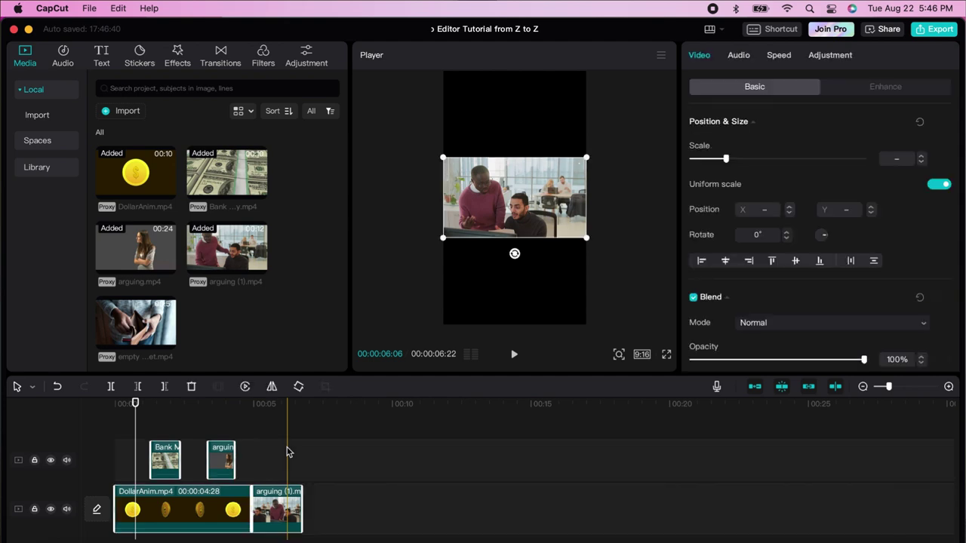
key("Delete")
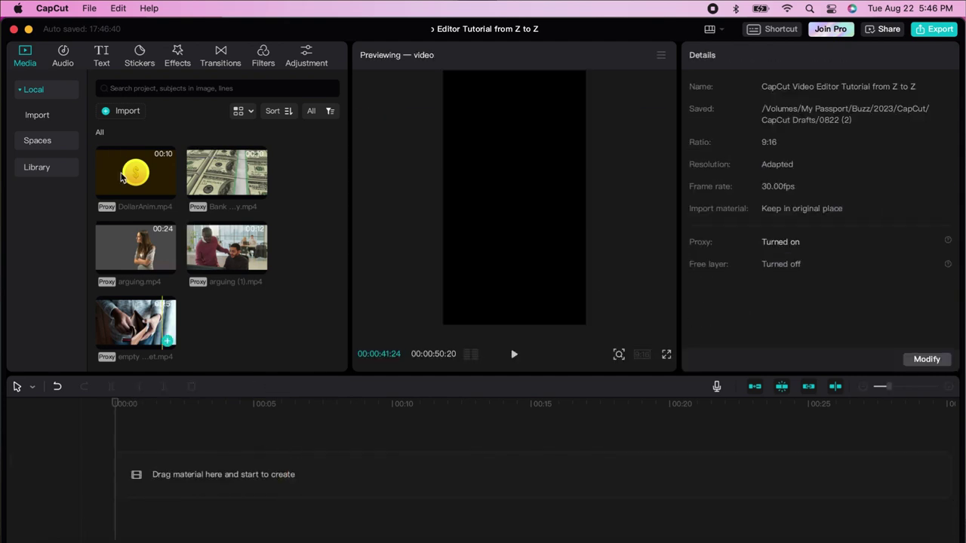
left_click_drag(136, 173, 121, 483)
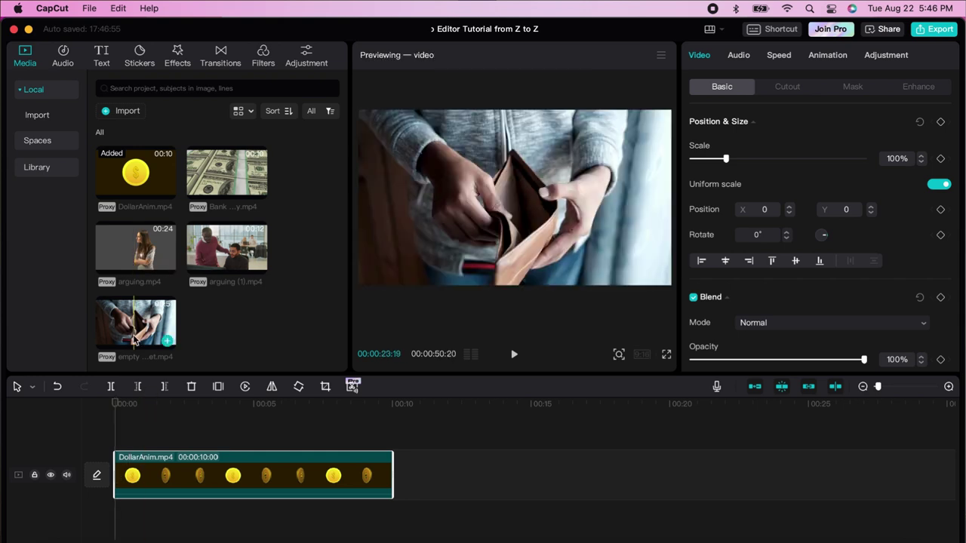
- Add the full empty wallet.mp4 after DollarAnim.mp4, remove it, and add only a section of 00:00:19:23 marked in its media thumbnail instead
left_click_drag(136, 324, 400, 483)
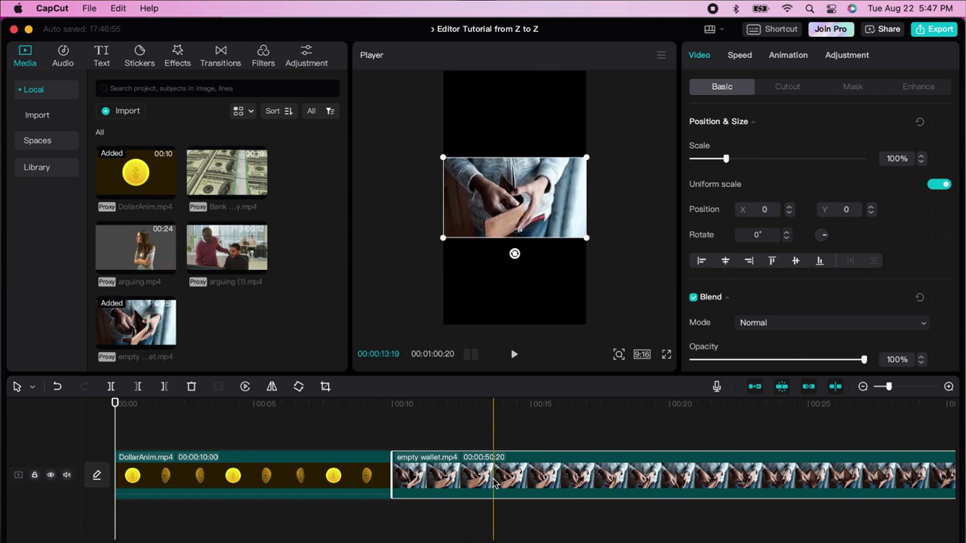
key("BackSpace")
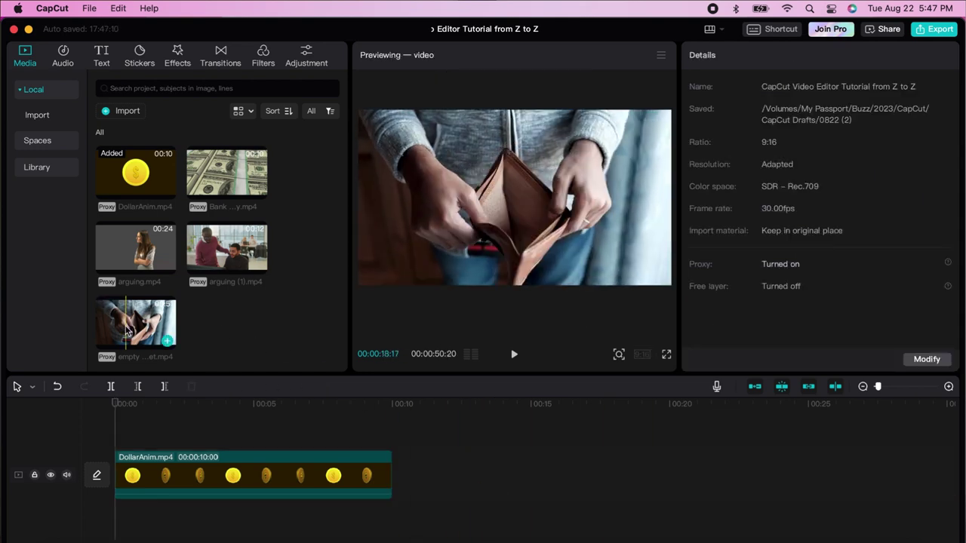
left_click(127, 332)
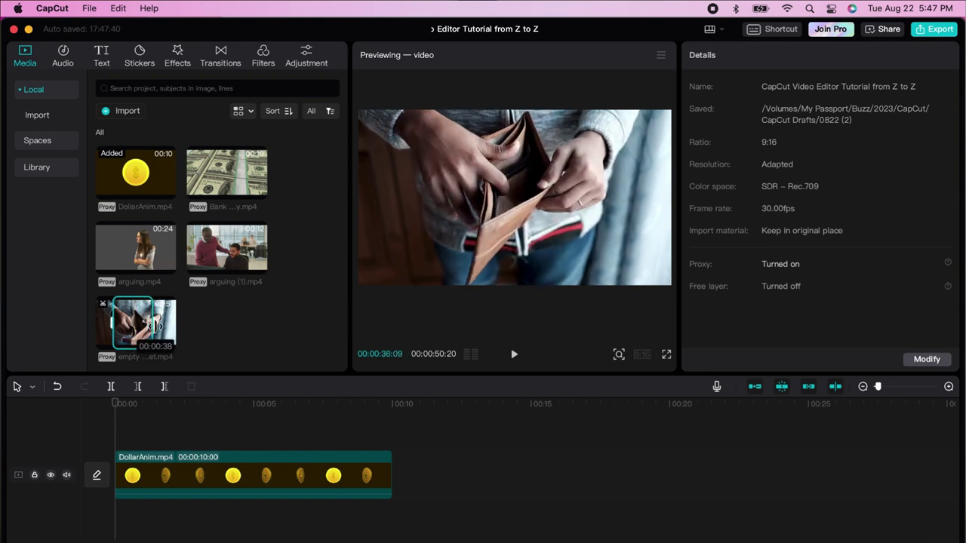
left_click_drag(142, 325, 394, 477)
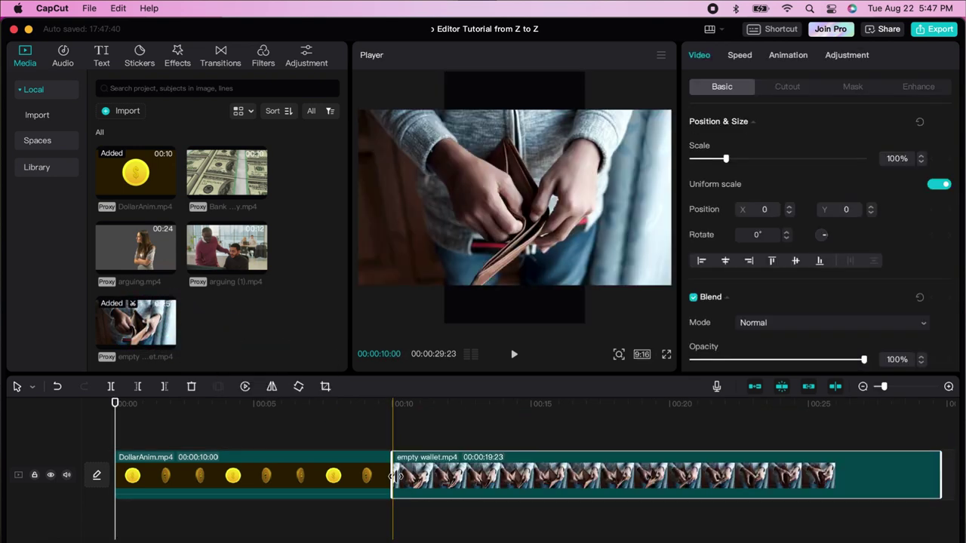
- Enlarge the empty wallet.mp4 clip to 316% to fill the vertical frame, and move the playhead to 00:00:13:20
left_click_drag(394, 402, 672, 402)
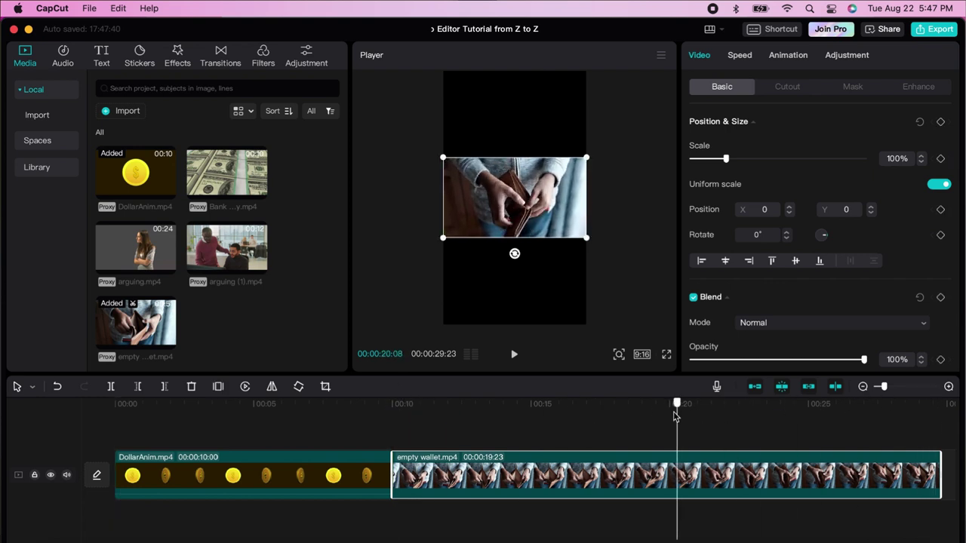
left_click_drag(587, 240, 754, 442)
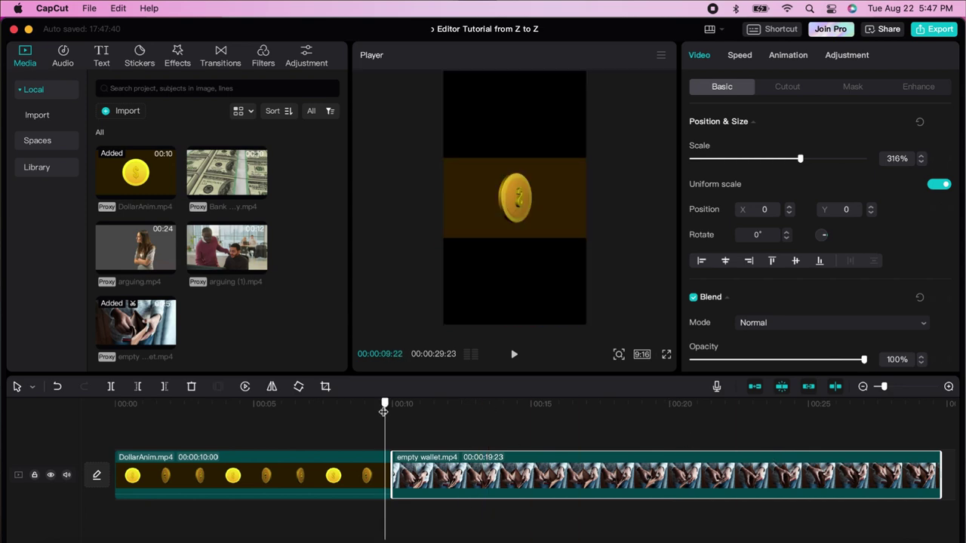
left_click(732, 407)
left_click_drag(738, 413, 494, 411)
- Show the file location of arguing.mp4 in Finder and return to CapCut
right_click(145, 257)
left_click(139, 257)
right_click(133, 255)
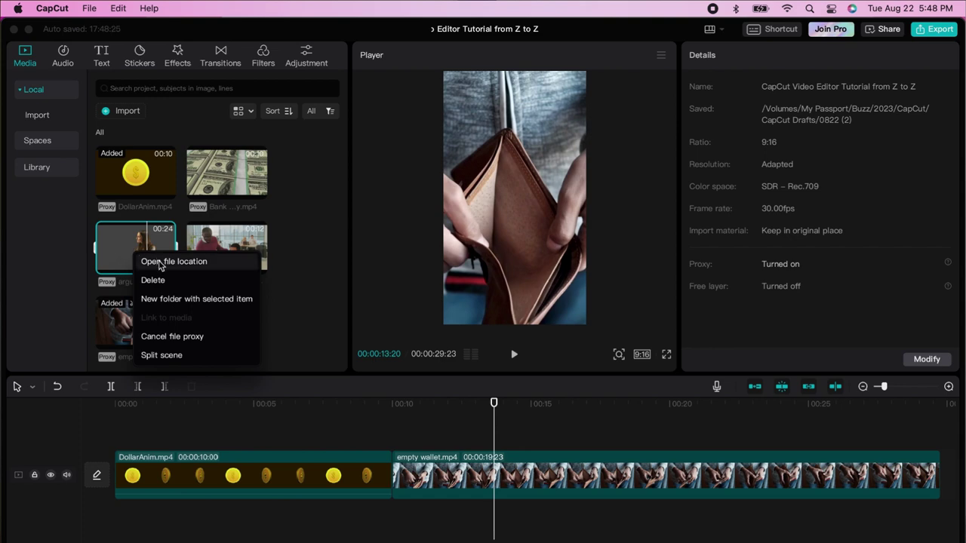
left_click(160, 263)
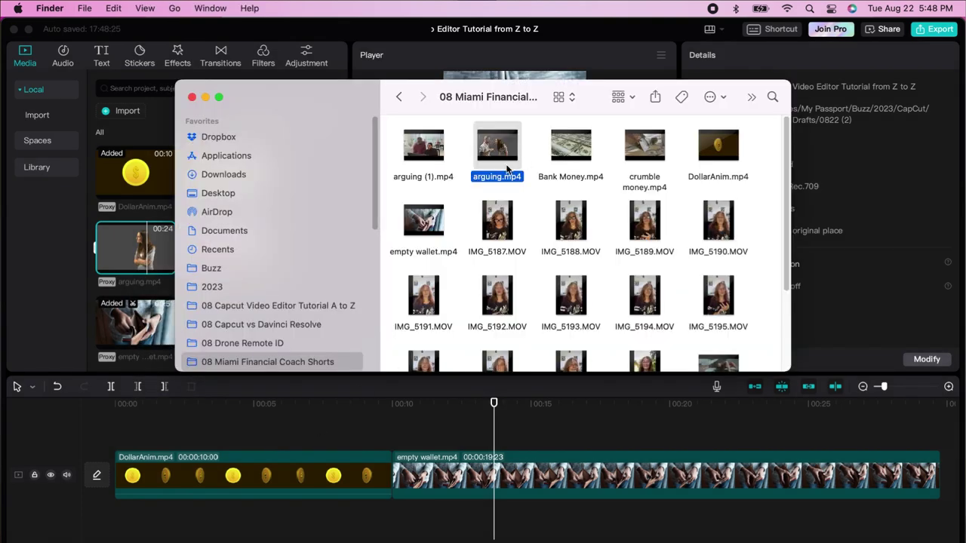
left_click(156, 243)
- Put arguing.mp4, arguing (1).mp4 and empty wallet.mp4 in a new media folder, and insert arguing.mp4 after DollarAnim.mp4 on the timeline
right_click(146, 251)
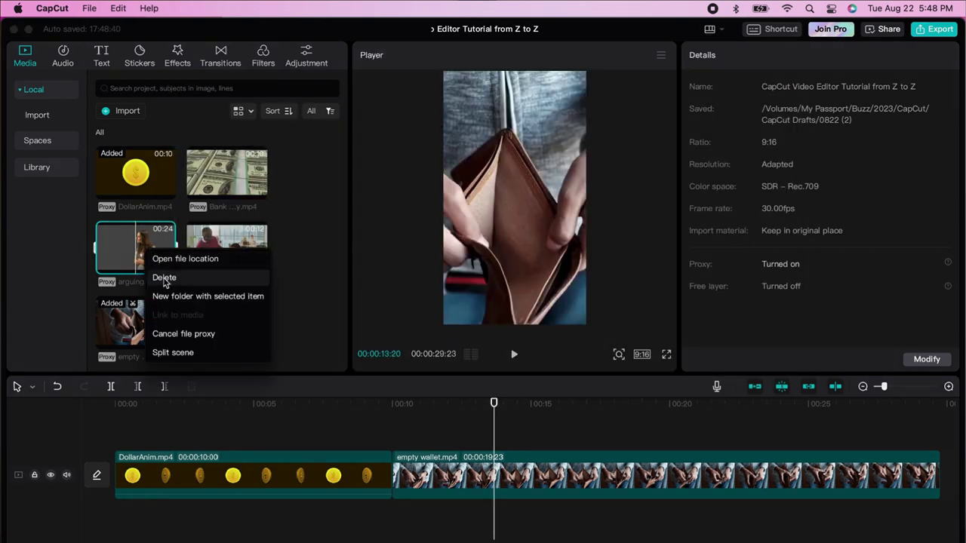
left_click(177, 299)
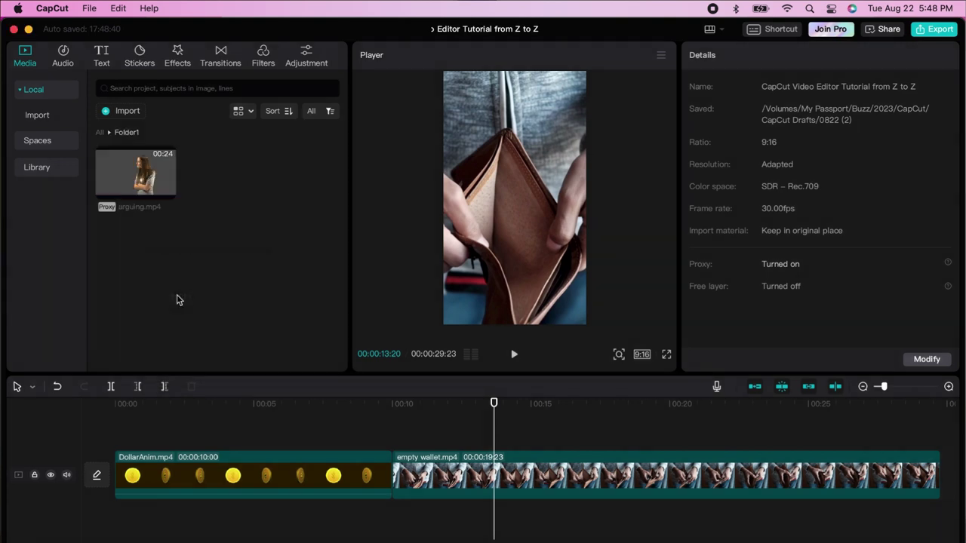
left_click(99, 132)
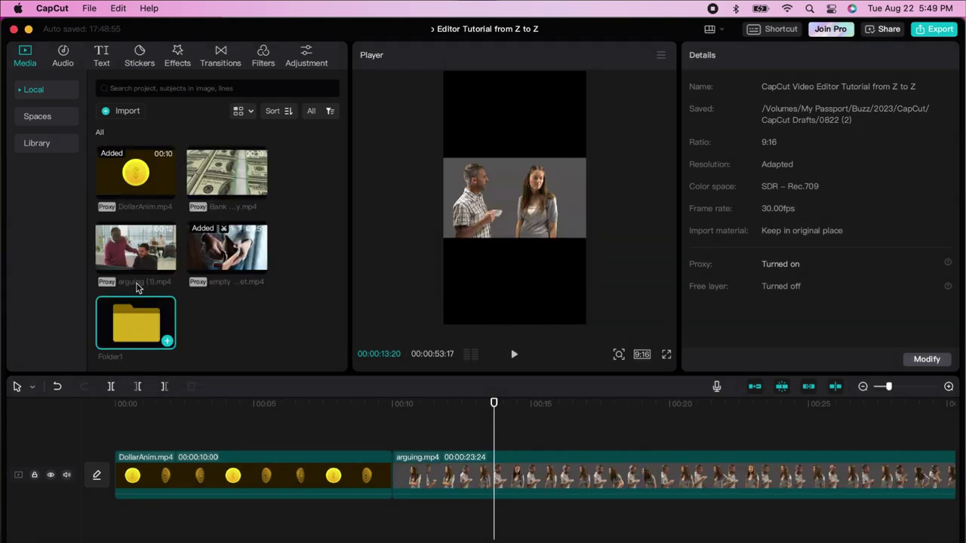
left_click_drag(136, 271, 138, 322)
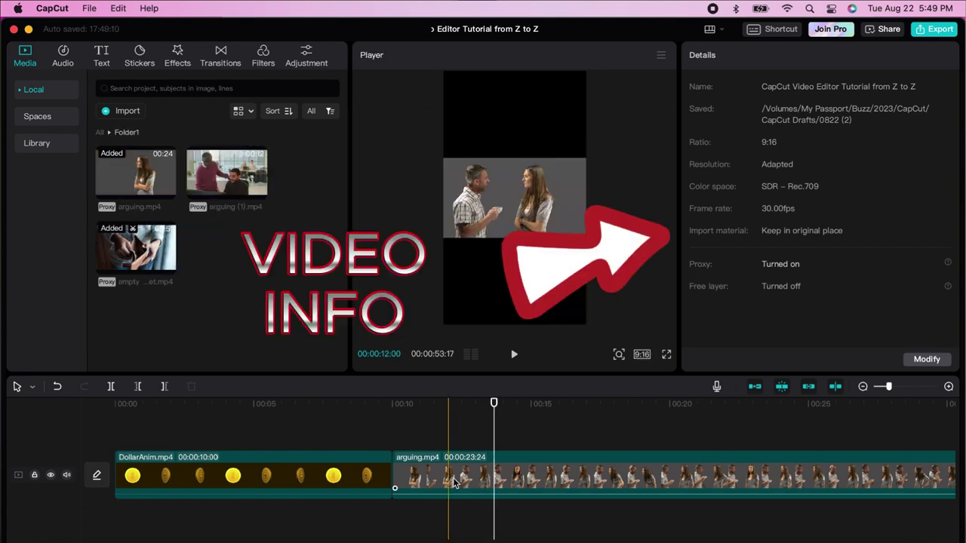
- Scale the arguing.mp4 clip on the timeline to 328% and set its X position to -1005 to center the woman
left_click(453, 482)
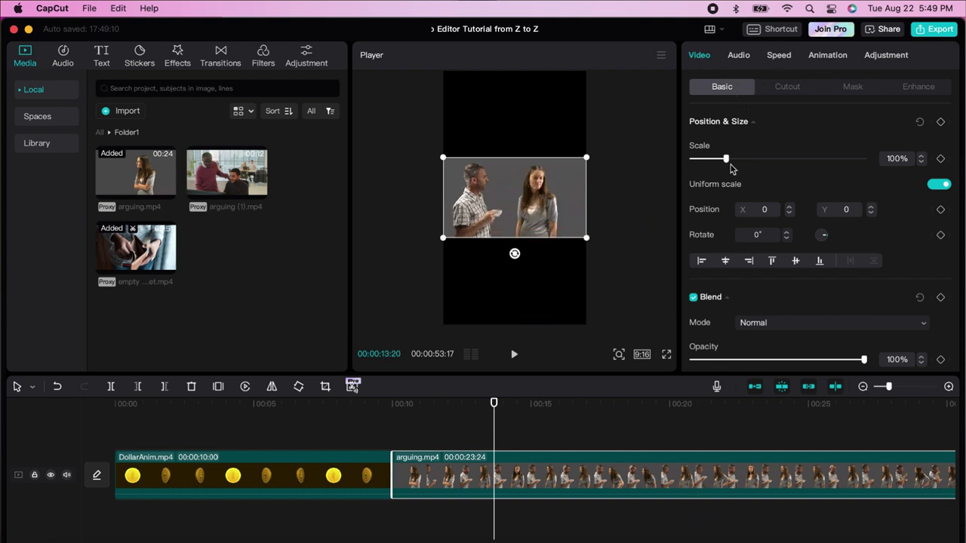
left_click_drag(726, 160, 806, 160)
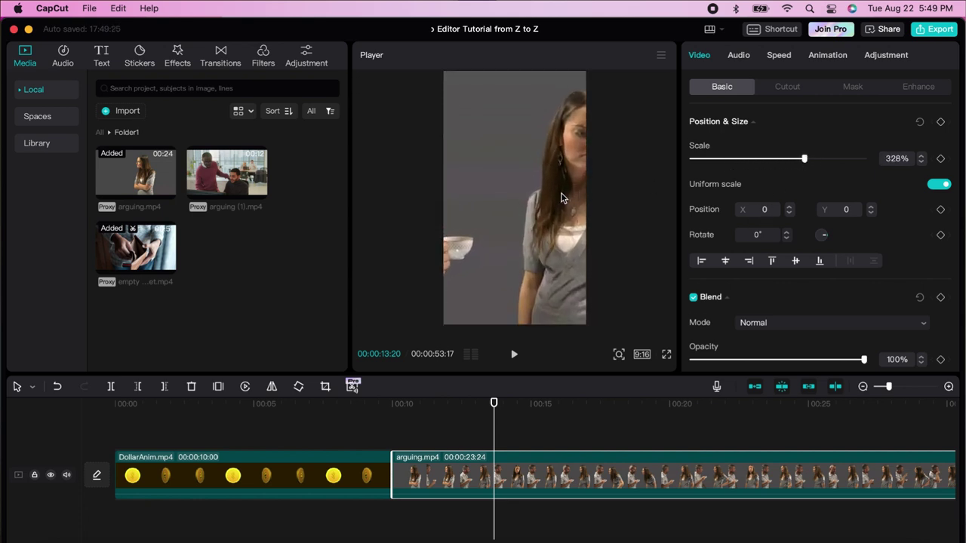
left_click_drag(561, 197, 494, 200)
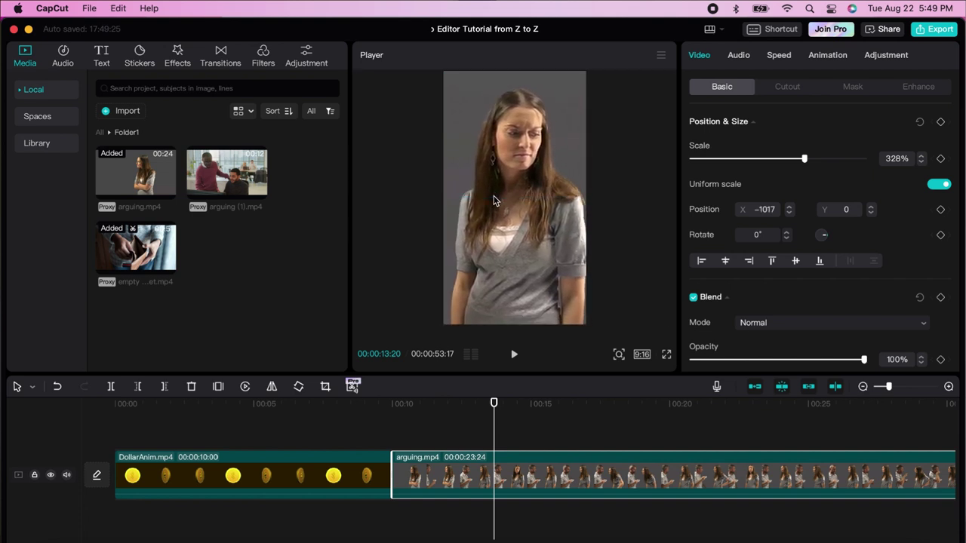
left_click(789, 207)
left_click(789, 208)
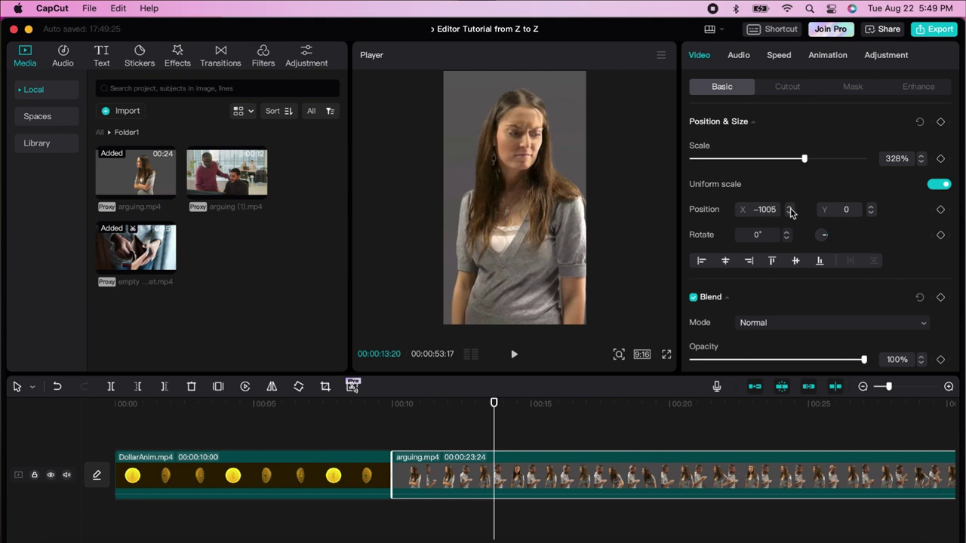
- Nudge the X position of the arguing.mp4 clip upward, and set it to 700
left_click(789, 208)
left_click(789, 208)
left_click(789, 209)
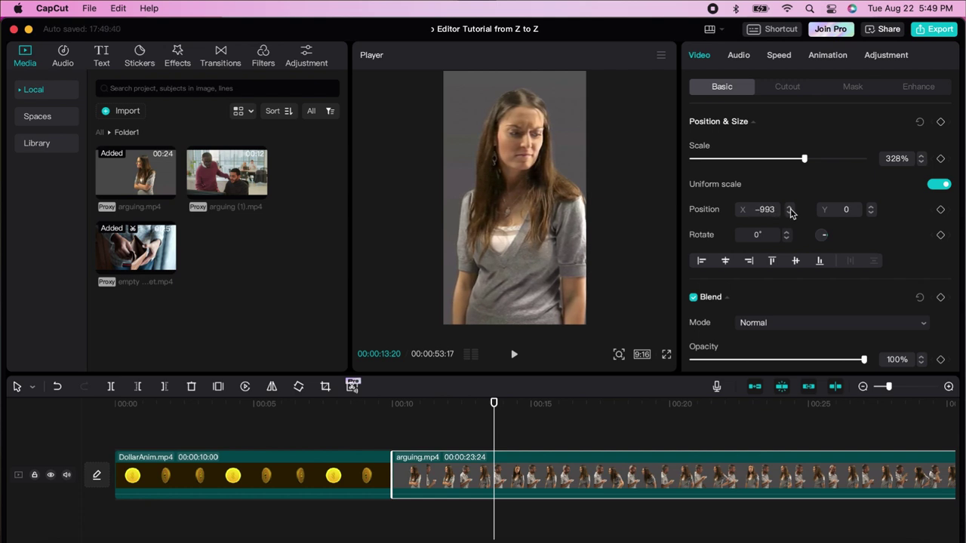
left_click(789, 209)
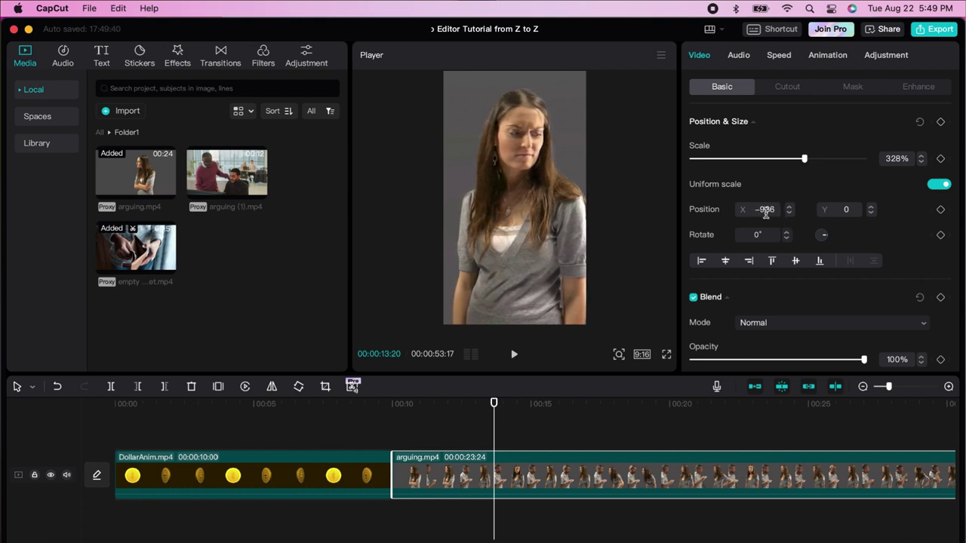
left_click(765, 210)
type("700")
key("Return")
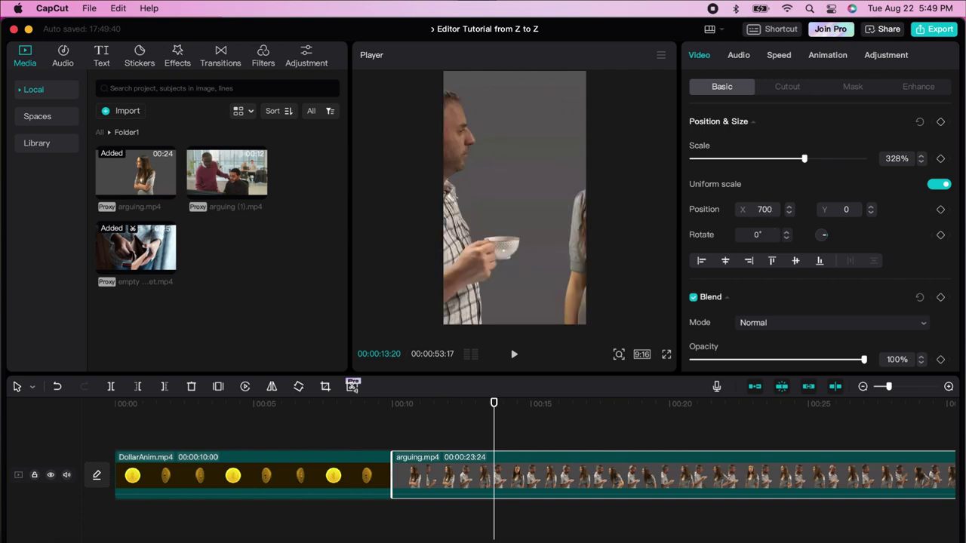
- Rotate the arguing.mp4 clip to 13°, and use the rotation dial to bring it to 360°
left_click(787, 232)
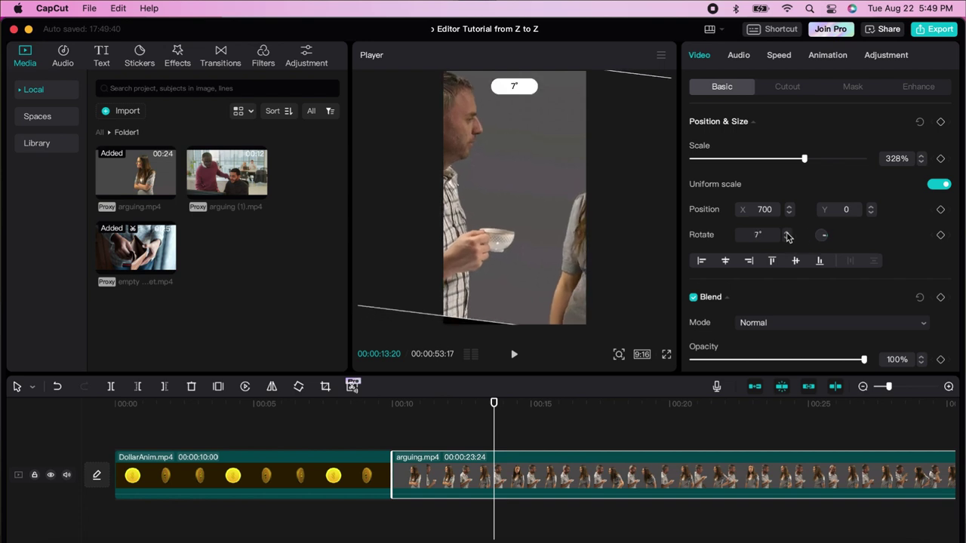
left_click(787, 234)
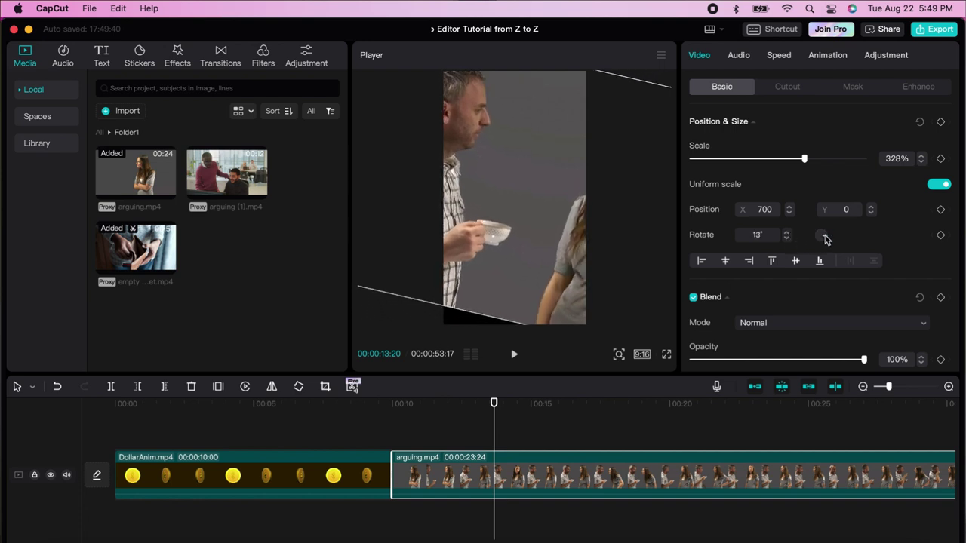
left_click_drag(826, 239, 826, 235)
- Align the arguing.mp4 clip left, to the horizontal center, right, top, to the vertical center and bottom in turn
left_click(701, 261)
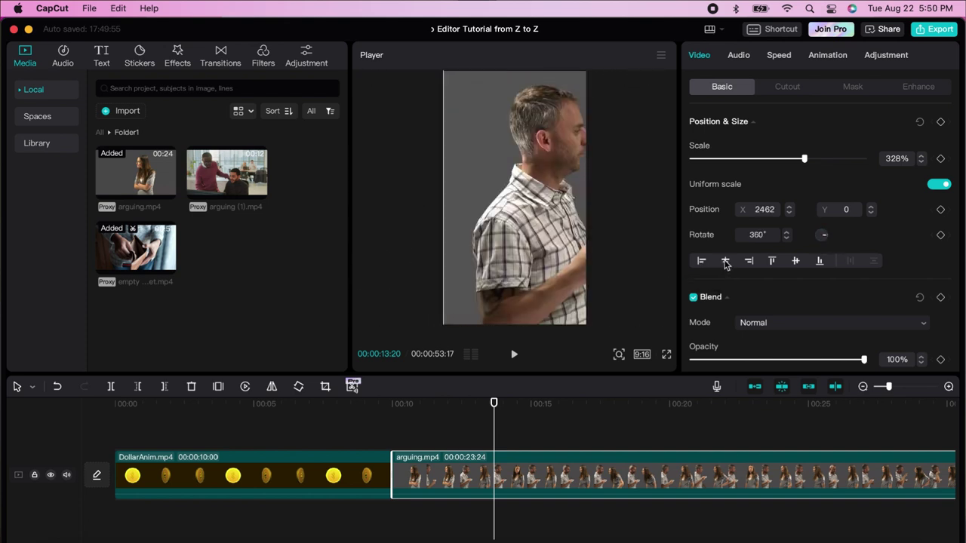
left_click(725, 261)
left_click(749, 261)
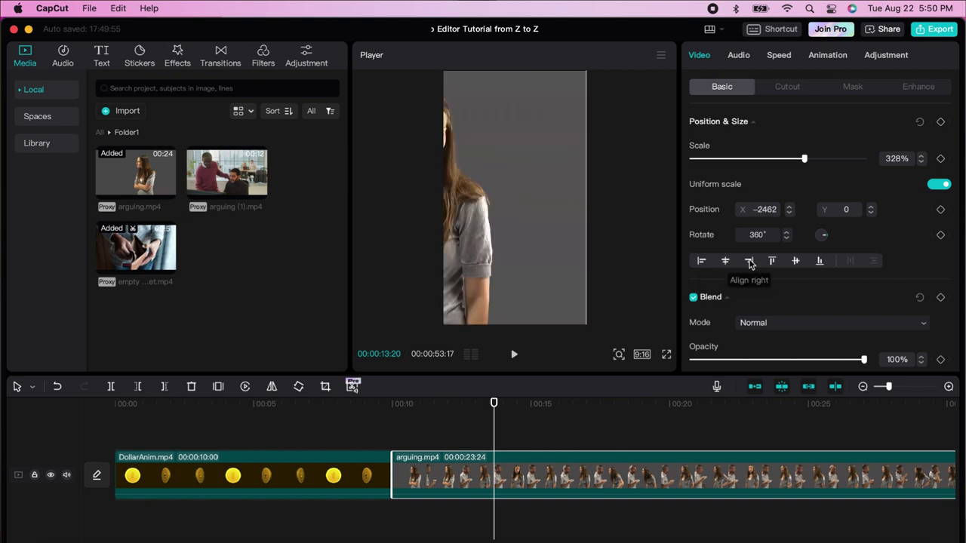
left_click(771, 261)
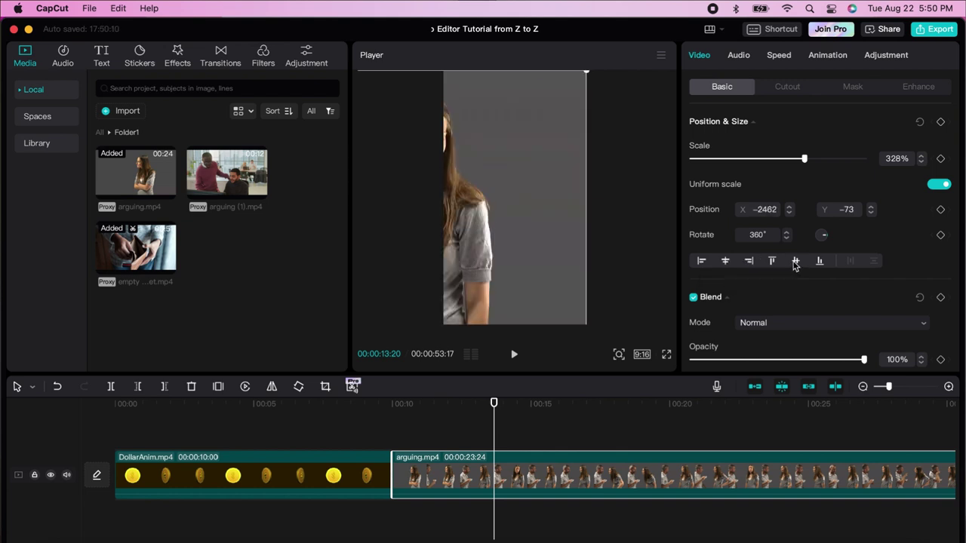
left_click(795, 261)
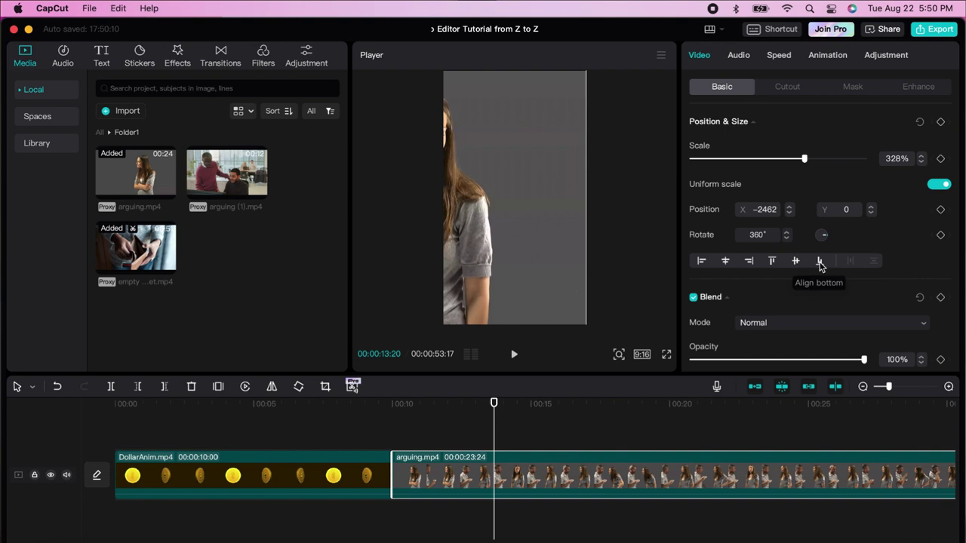
left_click(819, 261)
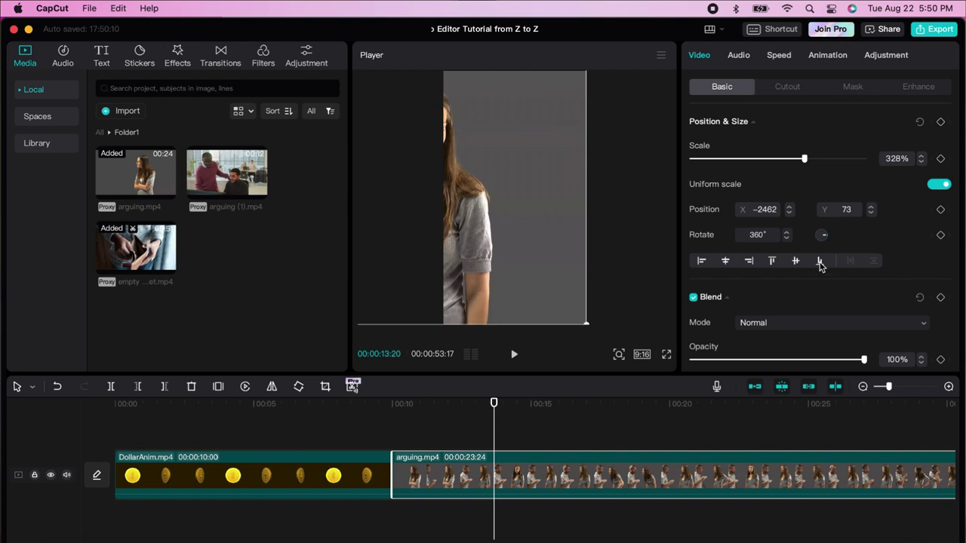
- Try the Linear burn, Hard light and Soft light blend modes on the arguing.mp4 clip
scroll(776, 305, "down", 2)
left_click(776, 304)
left_click(777, 369)
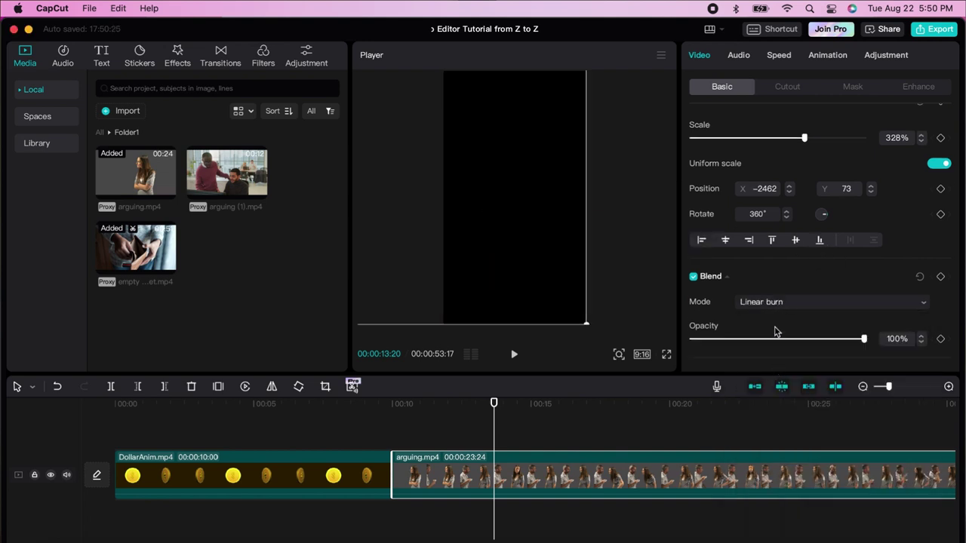
left_click(773, 303)
left_click(777, 388)
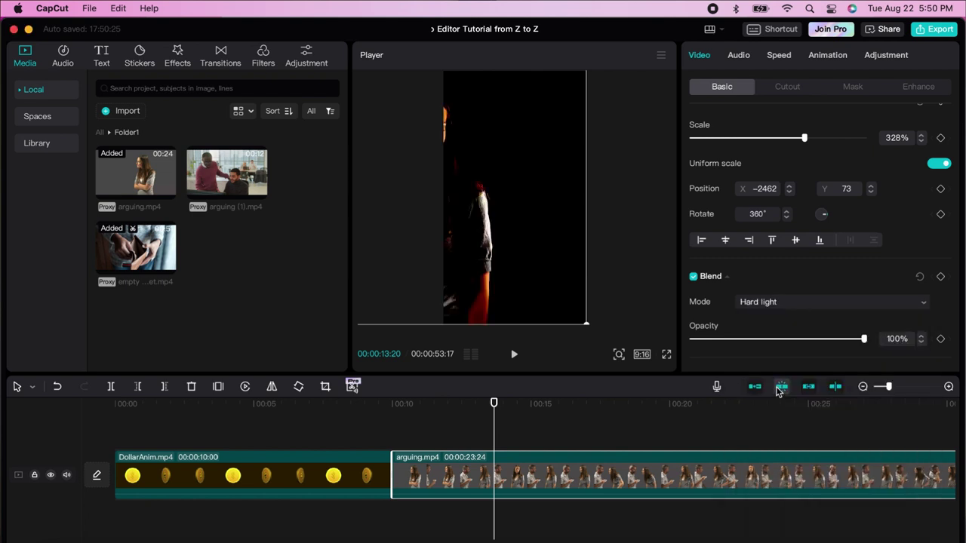
left_click(763, 302)
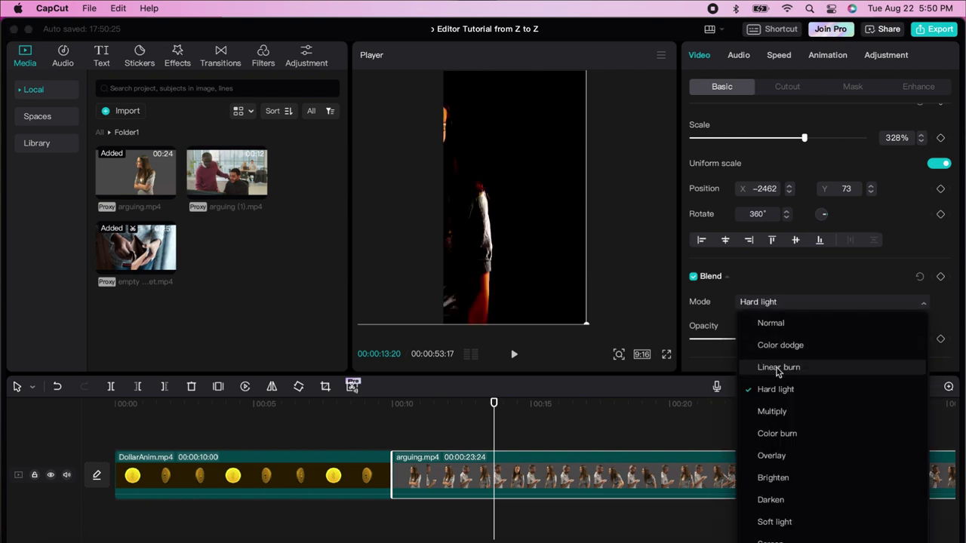
left_click(775, 522)
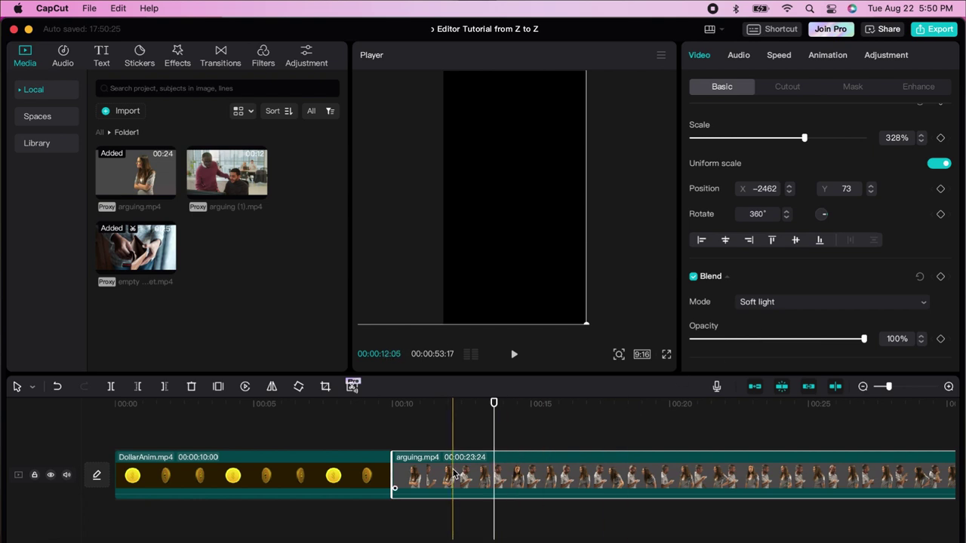
- Move arguing.mp4 to a track above DollarAnim.mp4, starting at about 00:00:06, and place the playhead at 00:00:08:09
left_click_drag(456, 471, 345, 408)
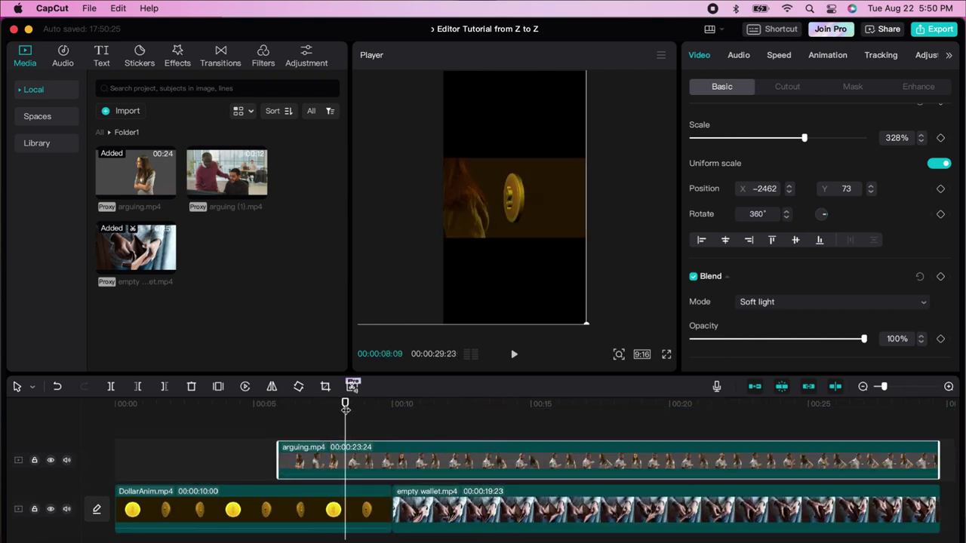
- Try 55% opacity, then Hard light at 63% and 72% opacity on arguing.mp4, and reset its blend settings
mouse_move(862, 340)
left_mouse_down()
mouse_move(691, 350)
mouse_move(788, 351)
left_mouse_up()
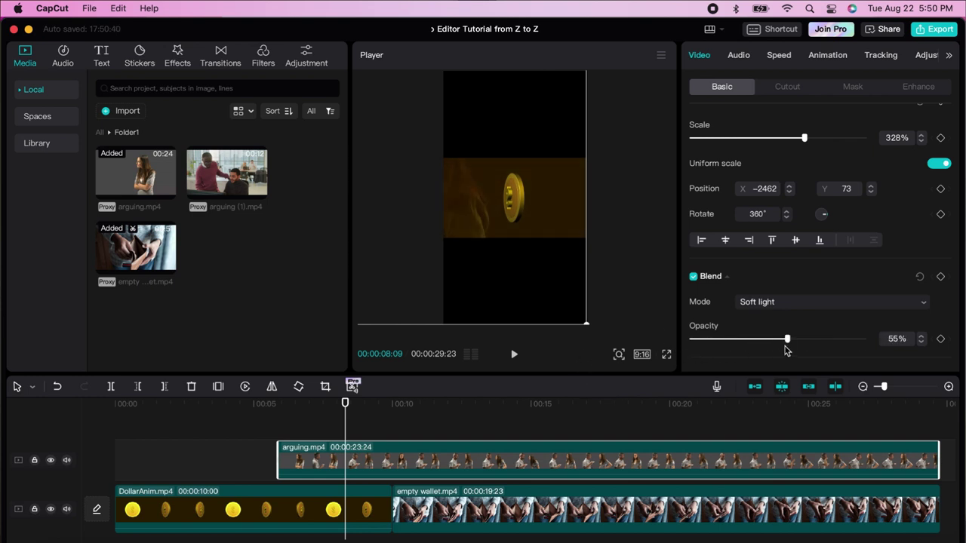
left_click(768, 307)
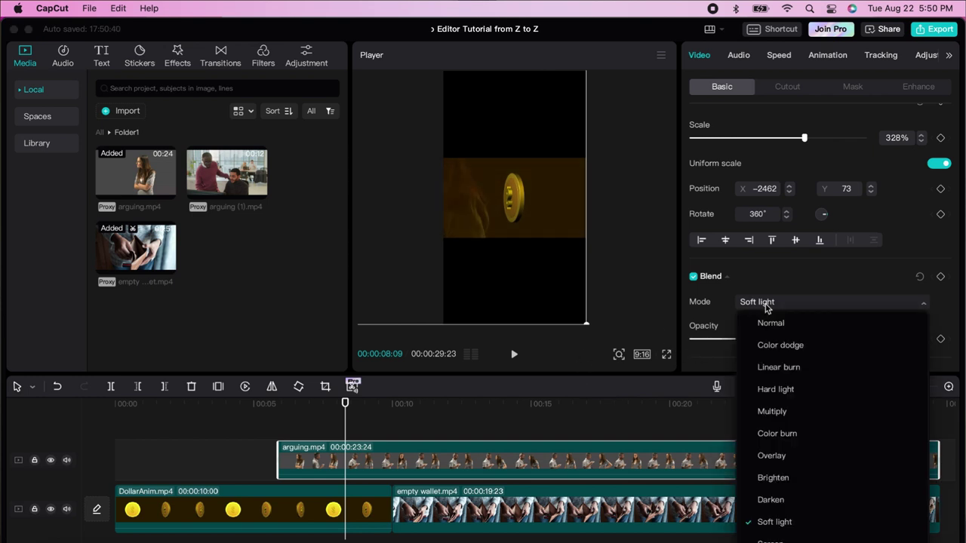
left_click(775, 389)
left_click_drag(785, 339, 801, 351)
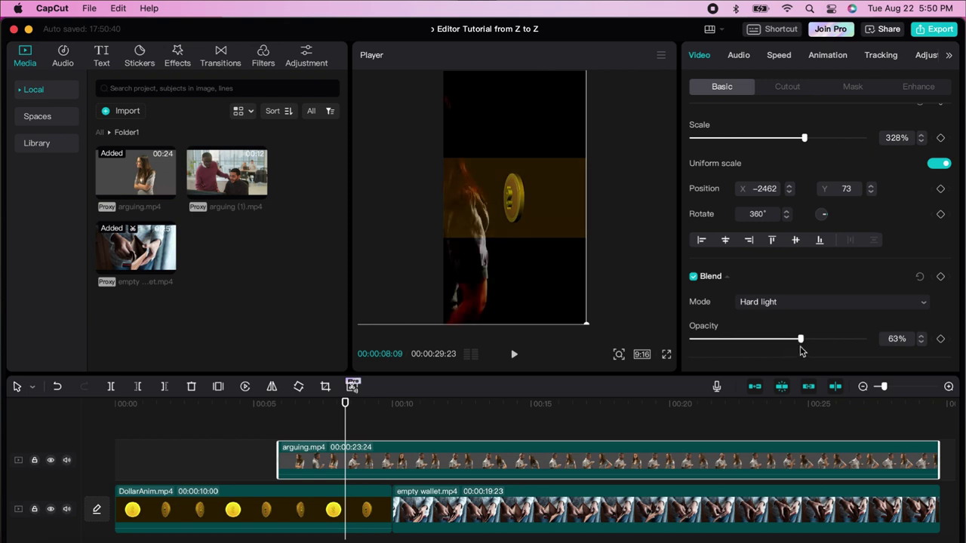
left_click(921, 339)
left_click(921, 339)
left_click(921, 338)
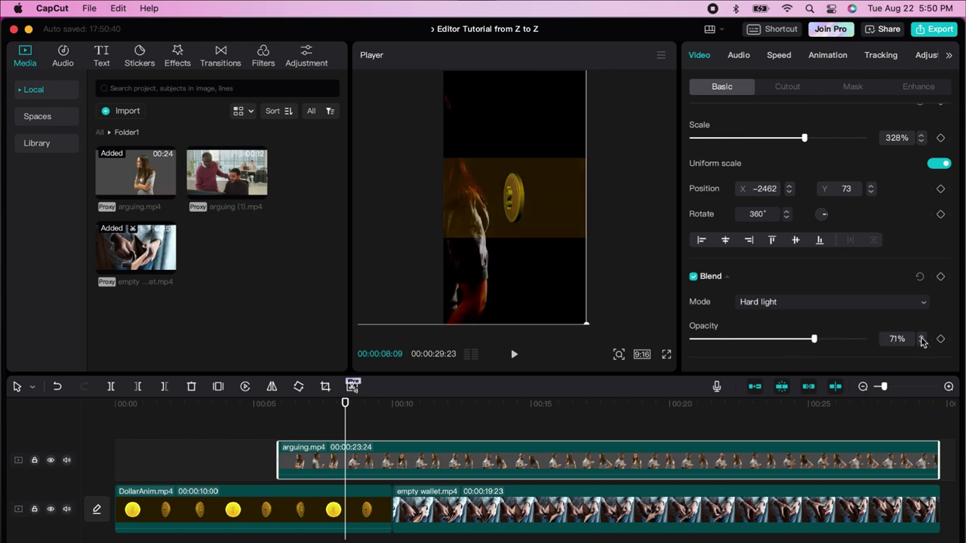
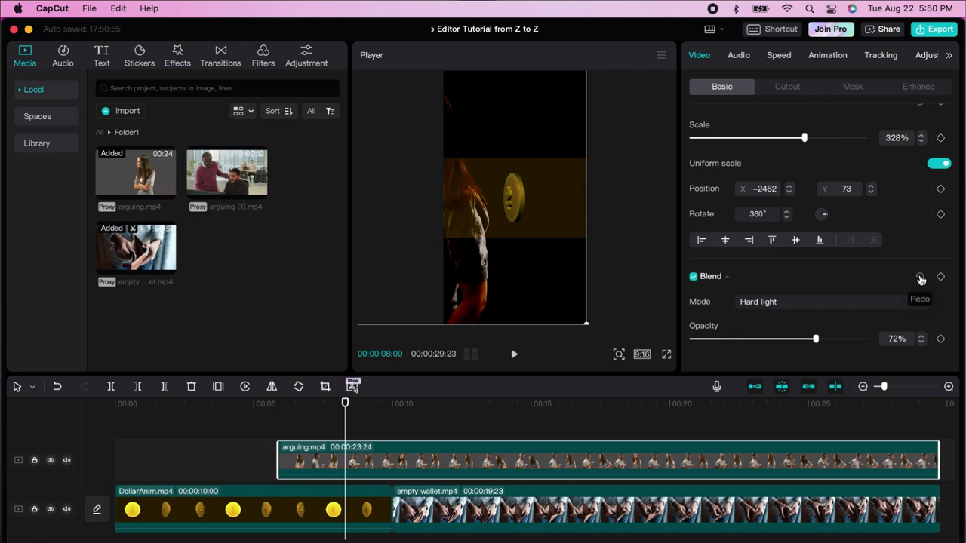
left_click(920, 277)
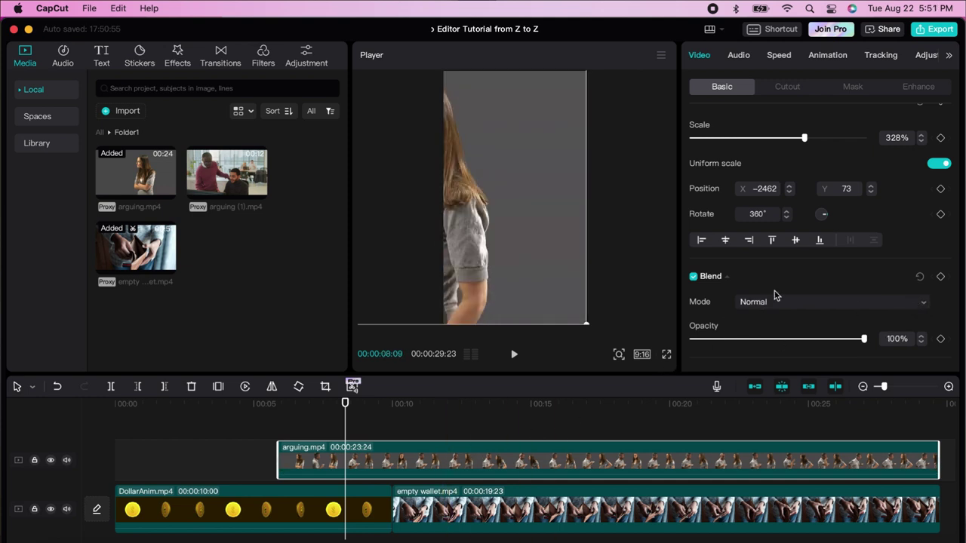
- Stabilize the arguing.mp4 clip at the Recommended level, and look through the remaining basic video options
scroll(774, 296, "down", 5)
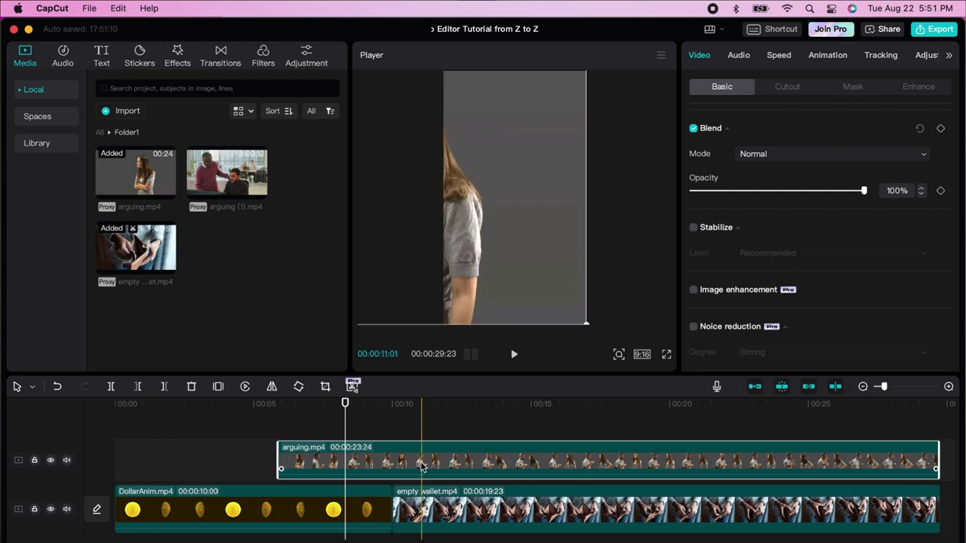
left_click(693, 227)
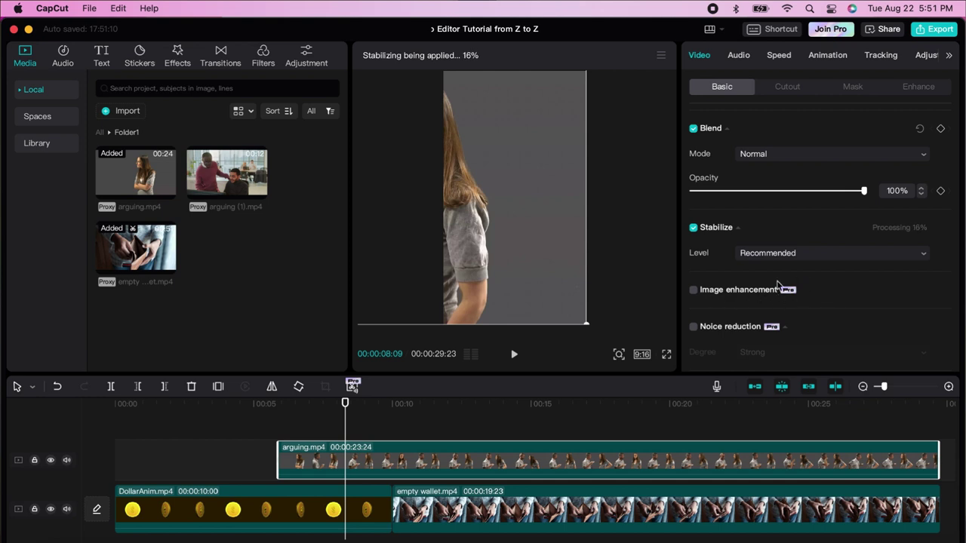
scroll(820, 300, "down", 1)
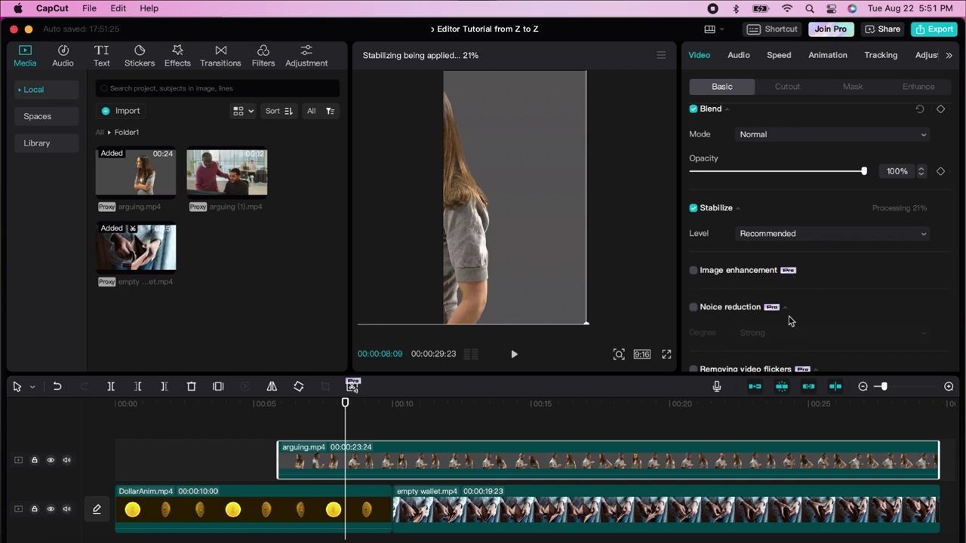
scroll(843, 335, "down", 3)
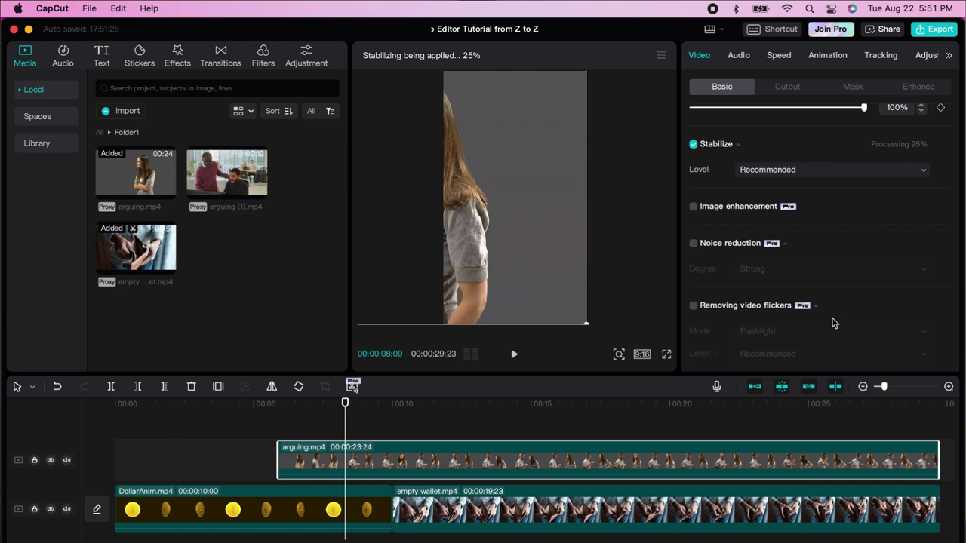
scroll(834, 323, "down", 3)
scroll(750, 249, "up", 7)
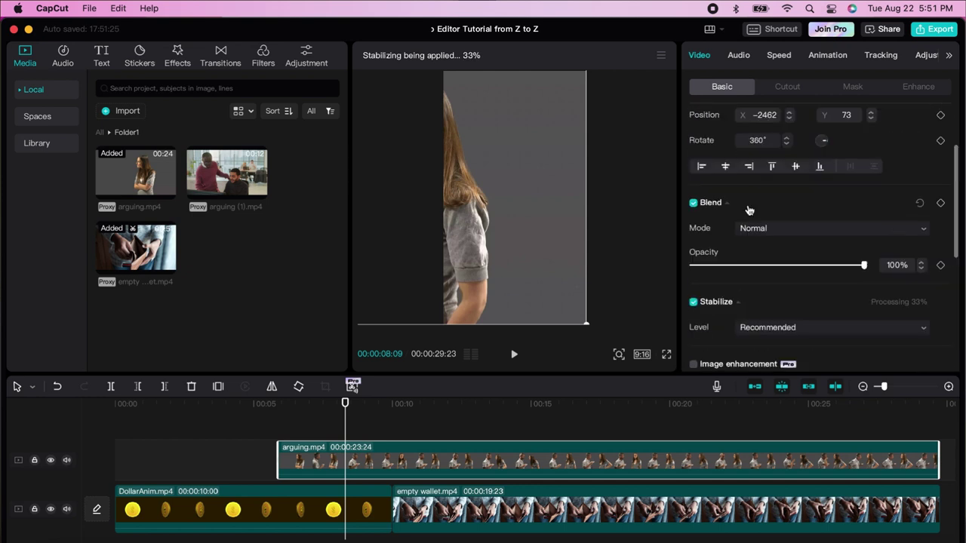
scroll(743, 218, "up", 4)
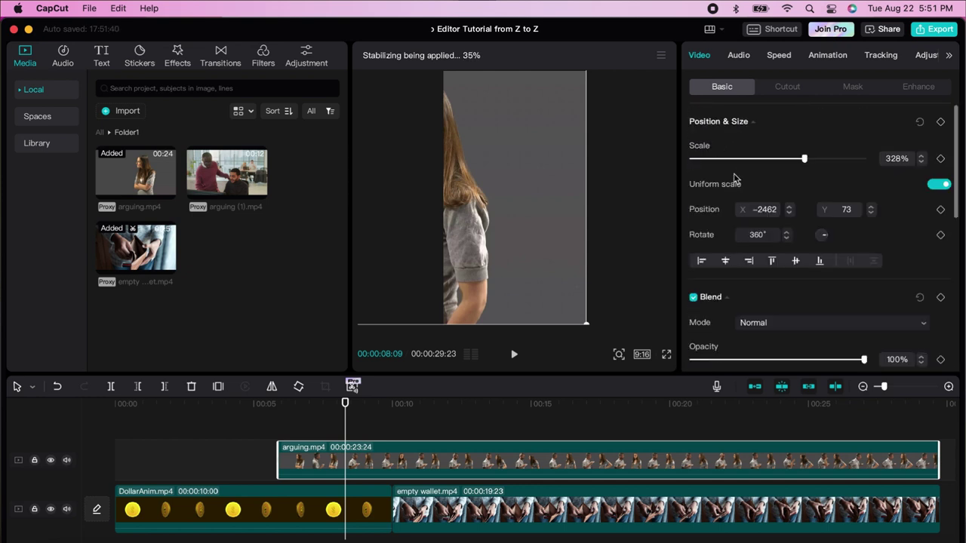
- Look through the cutout options for arguing.mp4 and enable Auto cutout to remove the background behind the woman
left_click(778, 88)
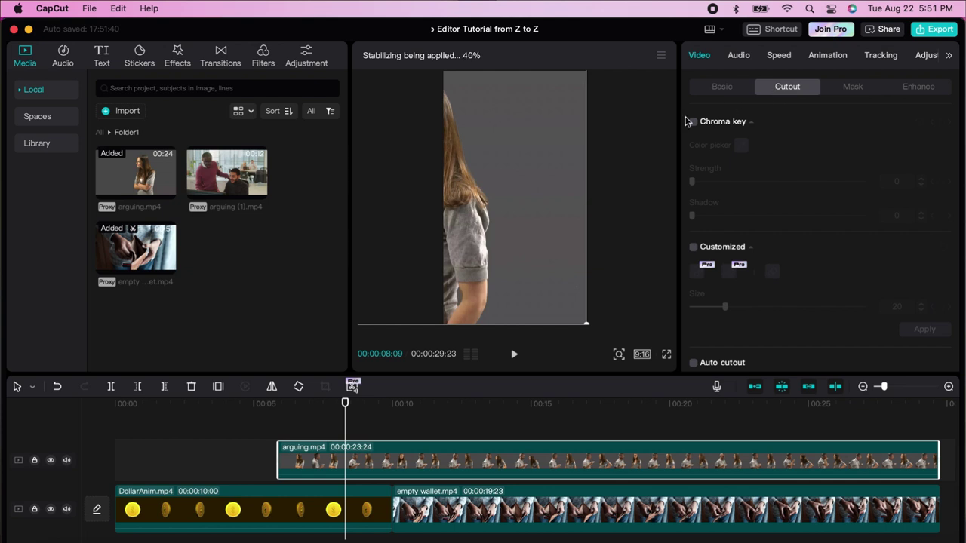
scroll(799, 298, "down", 1)
scroll(799, 298, "down", 2)
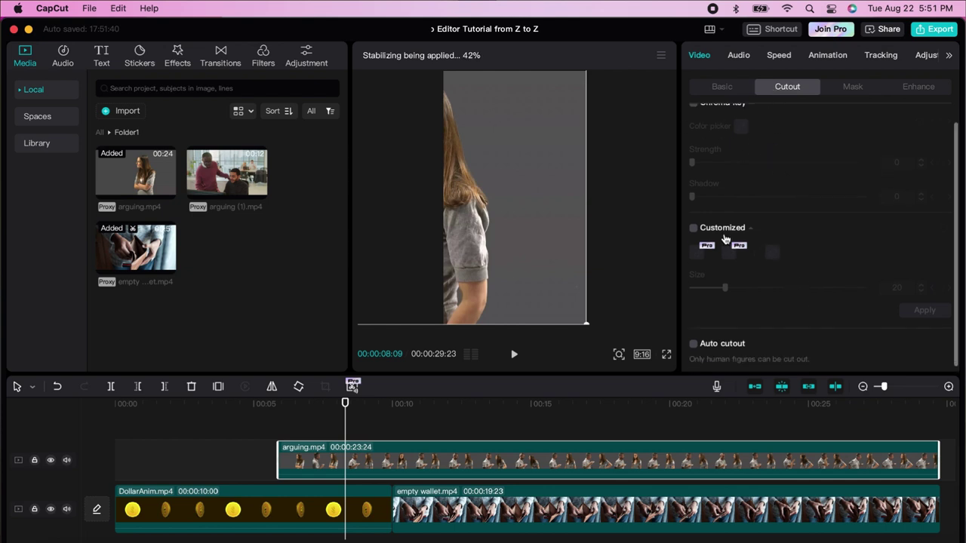
scroll(789, 338, "up", 3)
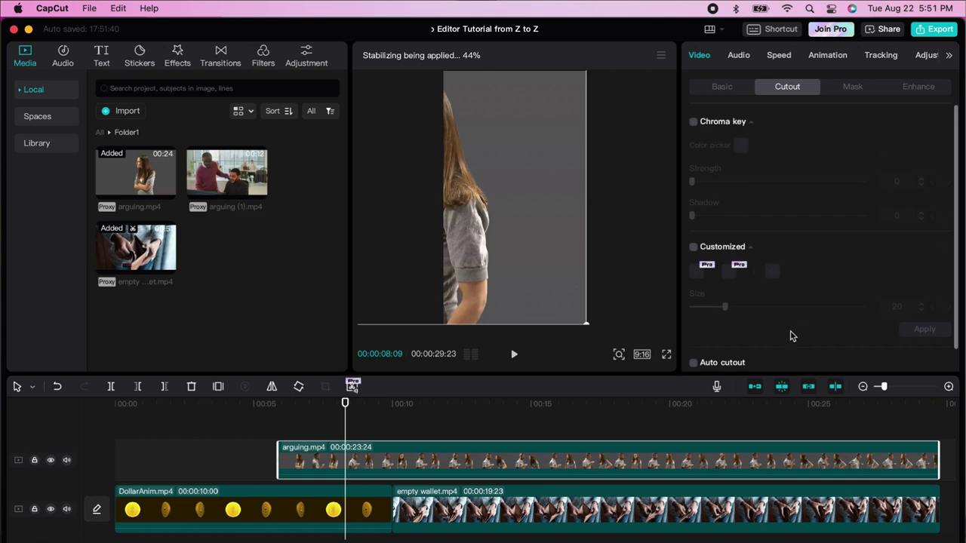
scroll(802, 271, "down", 3)
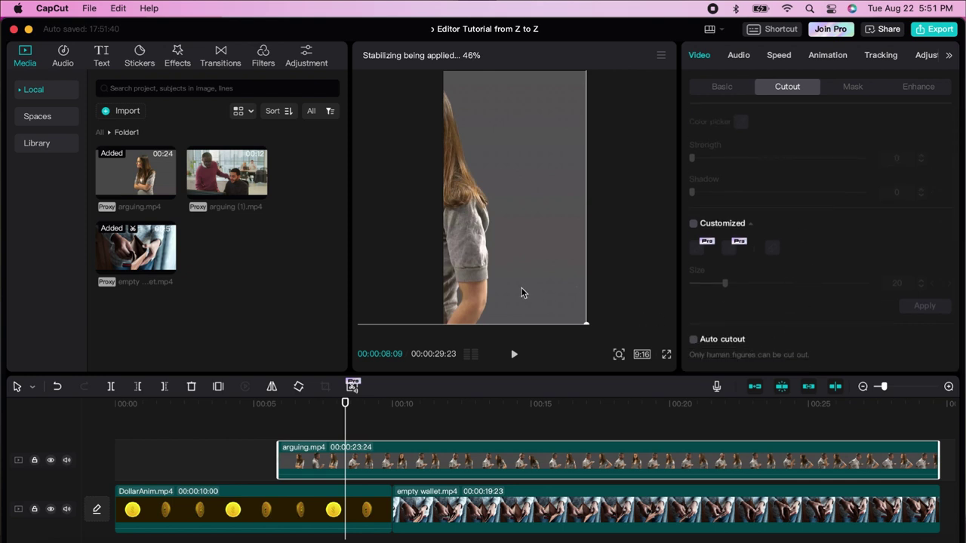
left_click(693, 339)
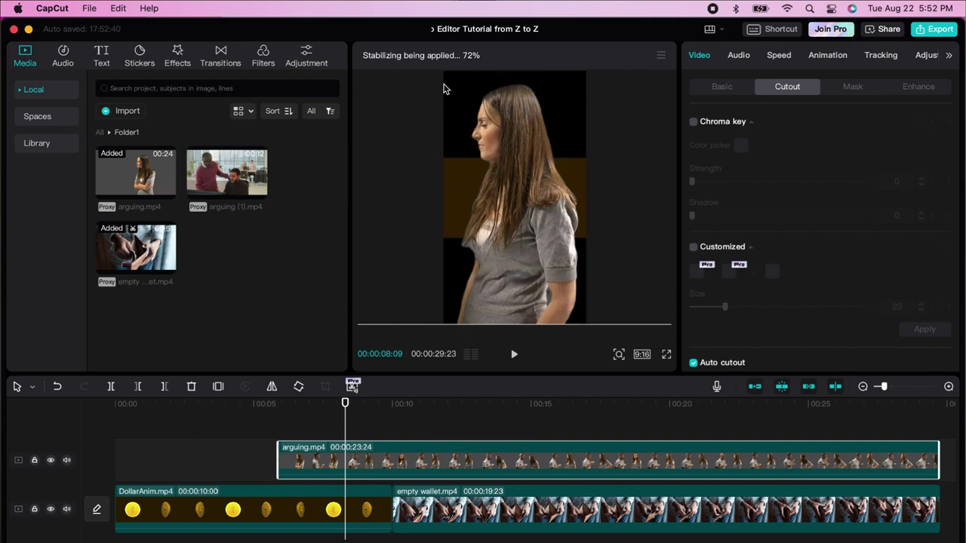
- Enlarge the DollarAnim.mp4 clip in the player so it fills the vertical frame behind the woman
left_click(301, 522)
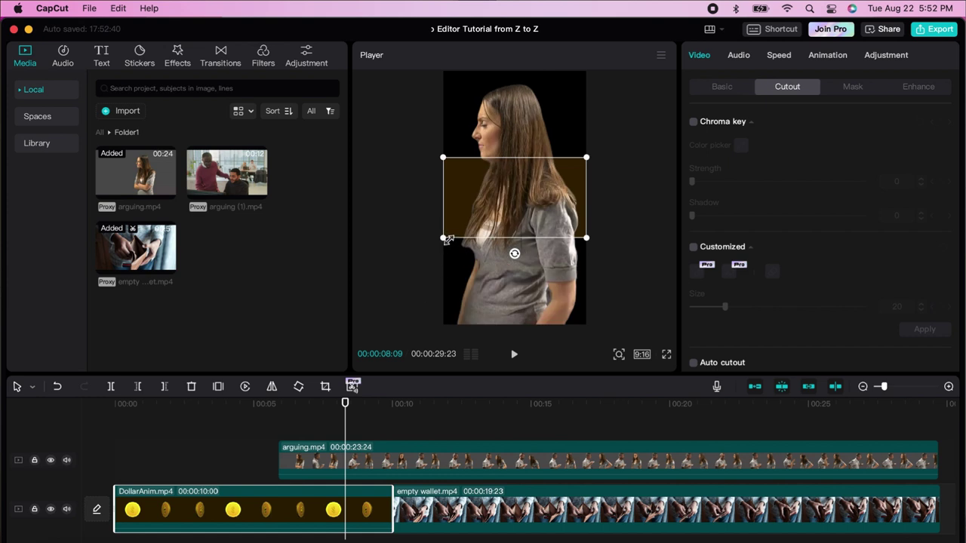
left_click_drag(442, 238, 298, 510)
mouse_move(609, 287)
left_mouse_down()
mouse_move(580, 287)
mouse_move(592, 287)
left_mouse_up()
- Scrub through the timeline to preview the cut-out woman over the background clips, ending near 00:00:08
left_click_drag(285, 405, 299, 405)
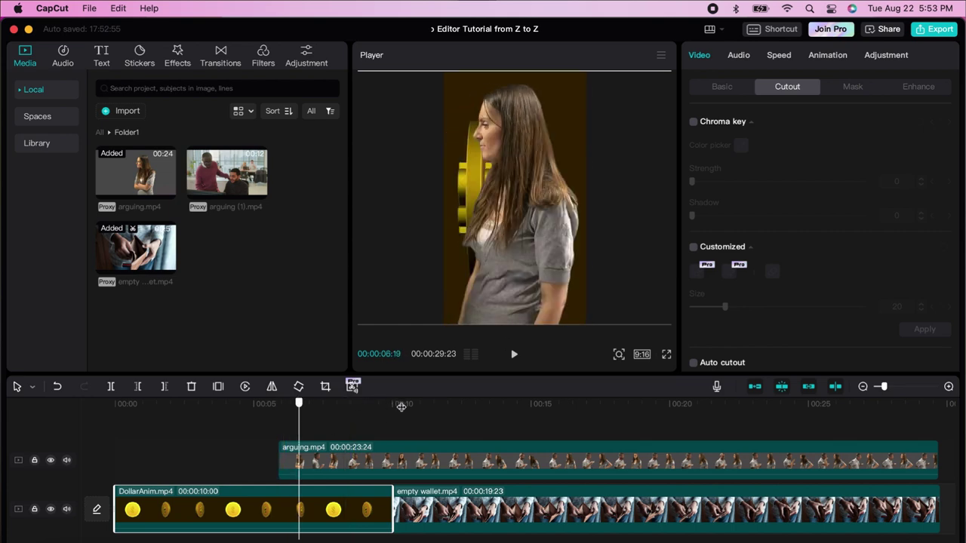
left_click(451, 405)
left_click(304, 405)
left_click(291, 405)
mouse_move(350, 403)
left_mouse_down()
mouse_move(446, 403)
mouse_move(333, 407)
left_mouse_up()
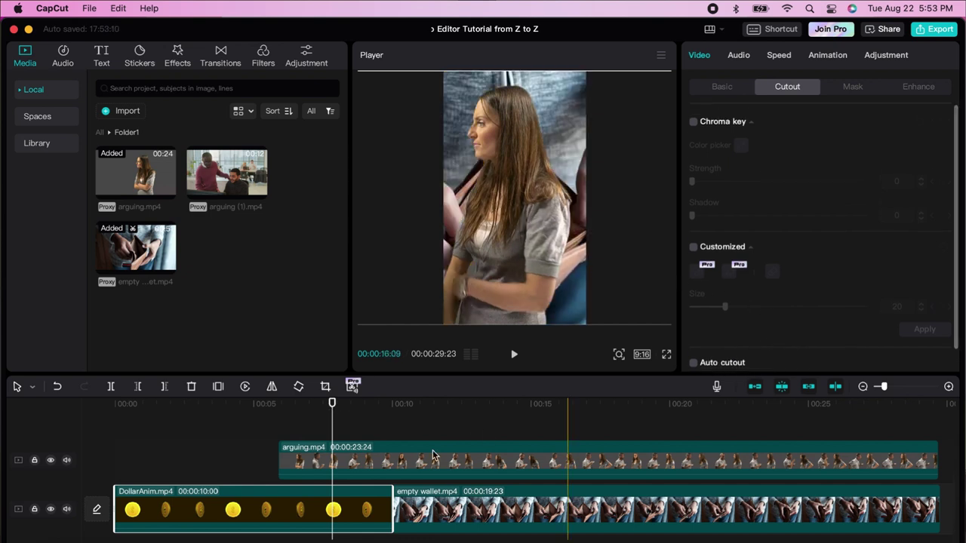
- Try the Split, Filmstrip, Circle and Rectangle masks on the arguing.mp4 clip
left_click(407, 472)
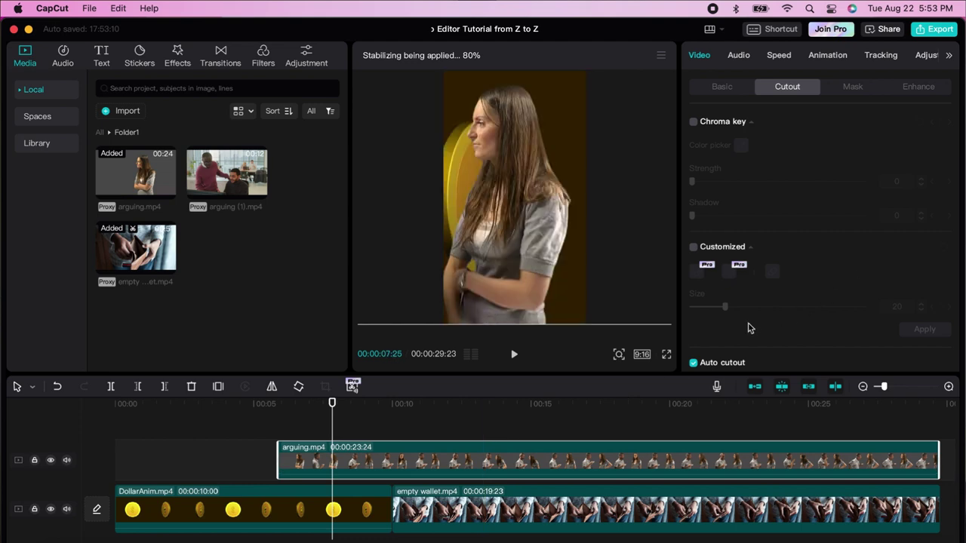
left_click(851, 88)
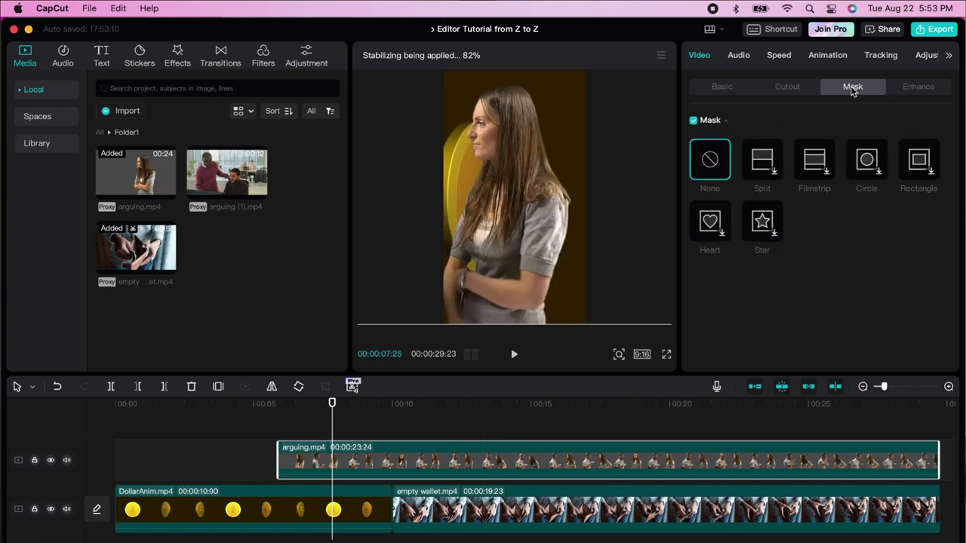
left_click(763, 164)
left_click(814, 166)
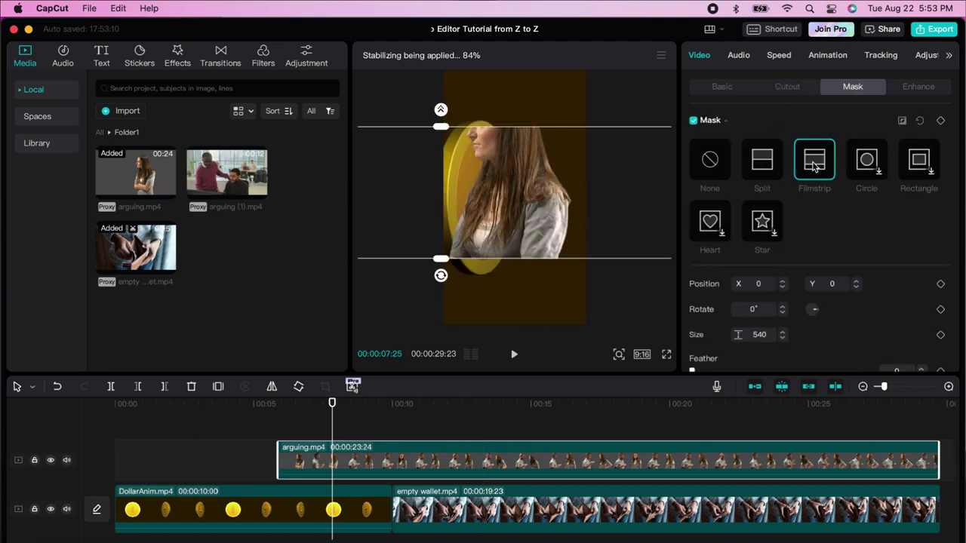
left_click(864, 168)
left_click(919, 165)
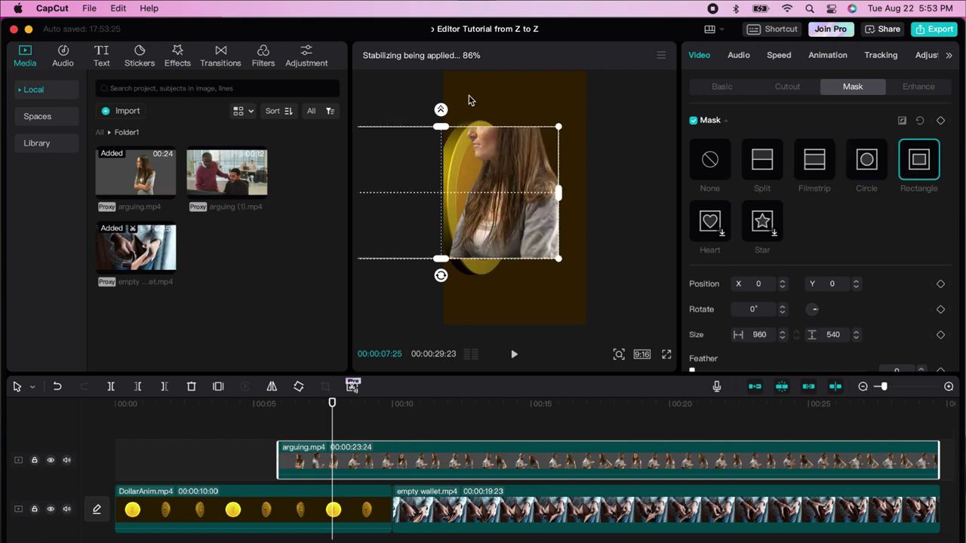
- Resize the rectangle mask to about 520 by 293 and move it over the woman, near X 267, Y 24
left_click_drag(559, 127, 504, 157)
left_click_drag(465, 184, 530, 178)
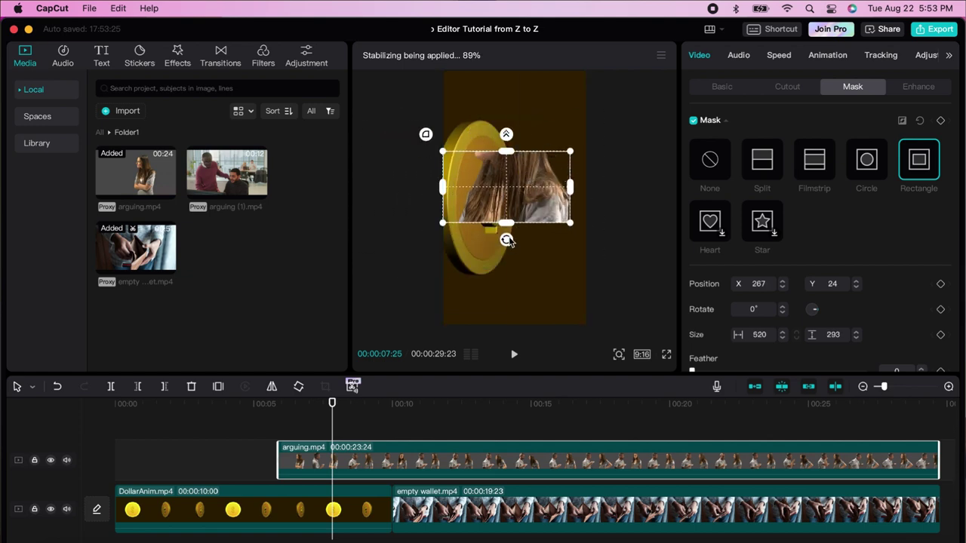
left_click_drag(504, 231, 514, 254)
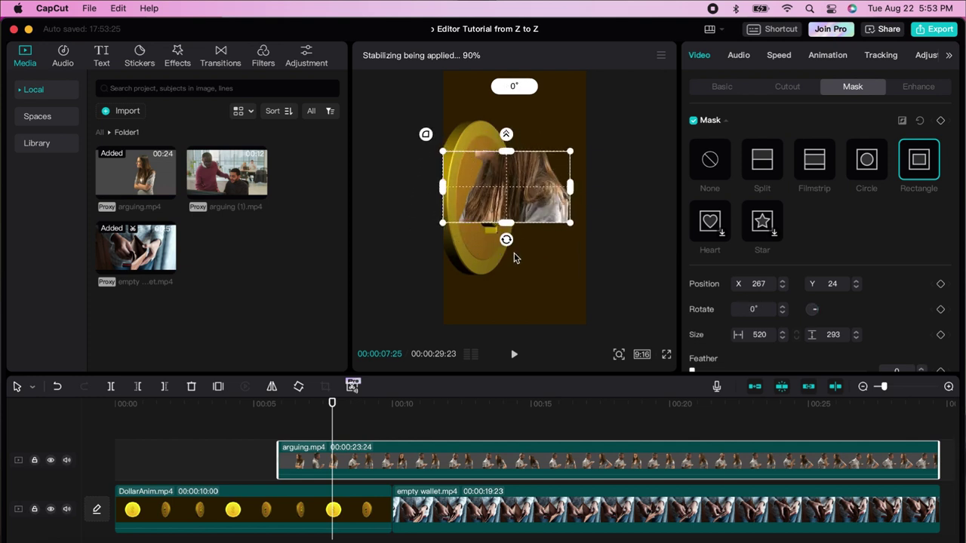
- Try a Heart mask moved over the woman, and a Star mask moved to about X 359, Y -108 with Feather 100
left_click(709, 227)
left_click_drag(453, 196, 526, 167)
left_click(763, 222)
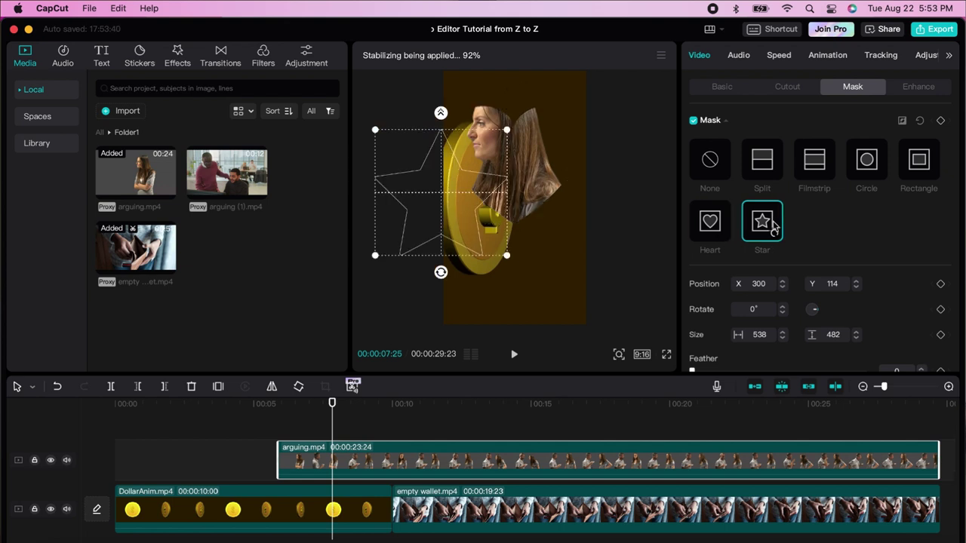
left_click_drag(508, 181, 534, 244)
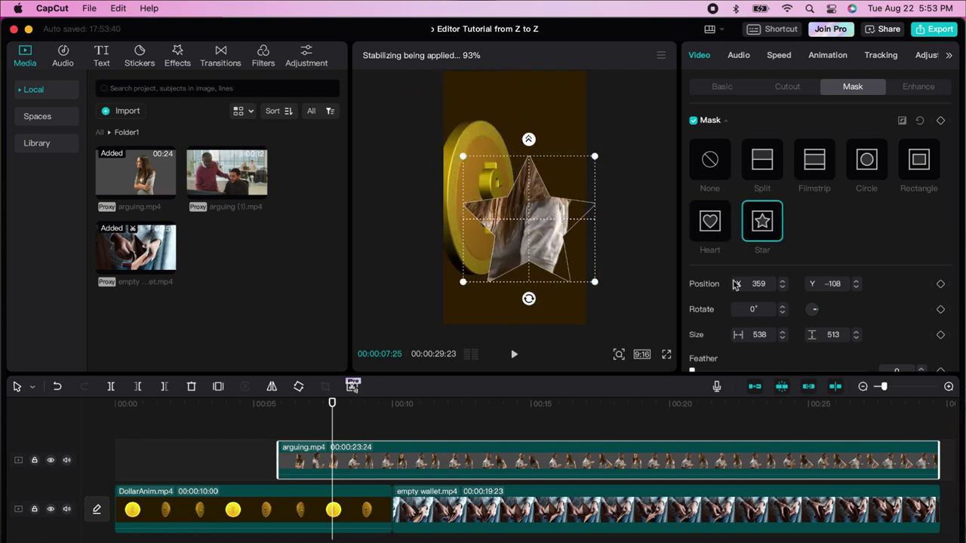
scroll(821, 328, "down", 1)
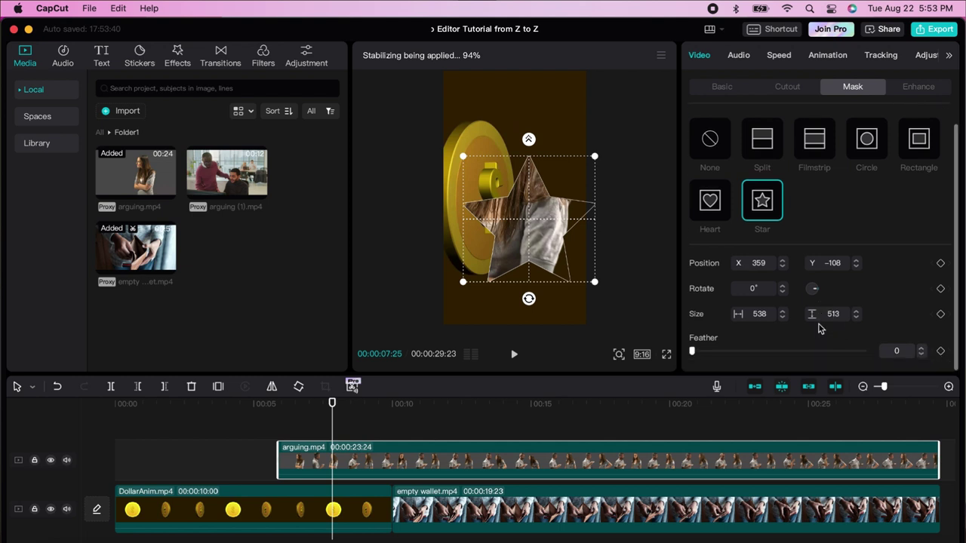
left_click_drag(692, 353, 867, 352)
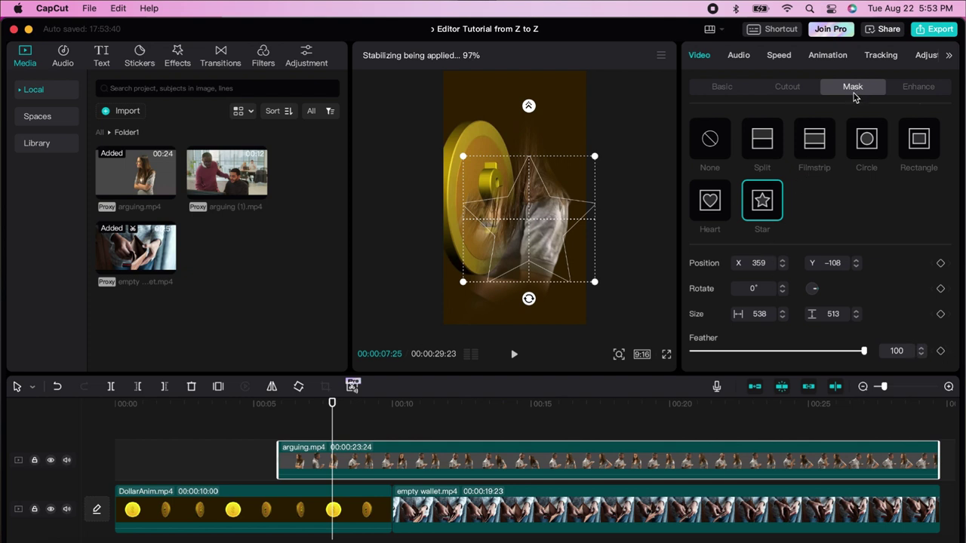
- Set the mask on arguing.mp4 to None and enable the clip's Face enhancement
left_click(709, 143)
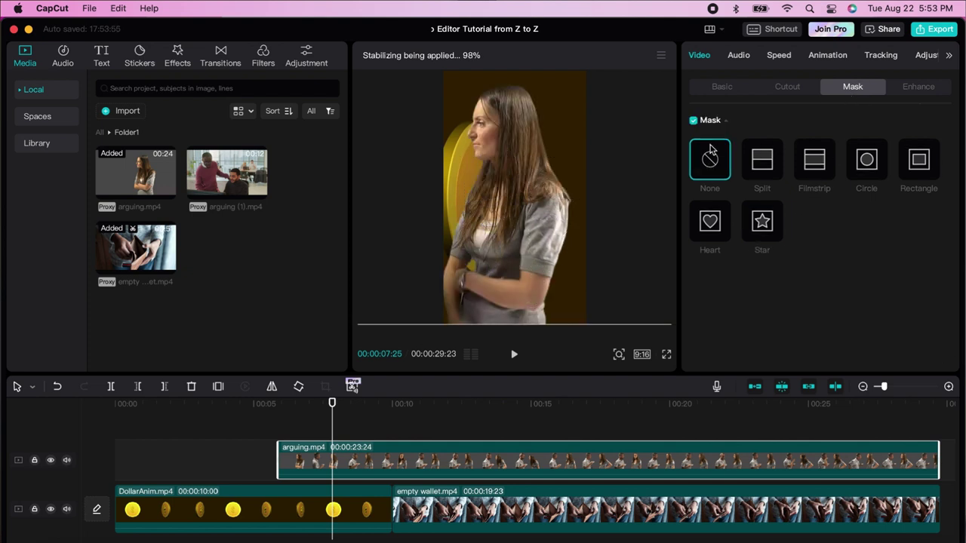
left_click(918, 88)
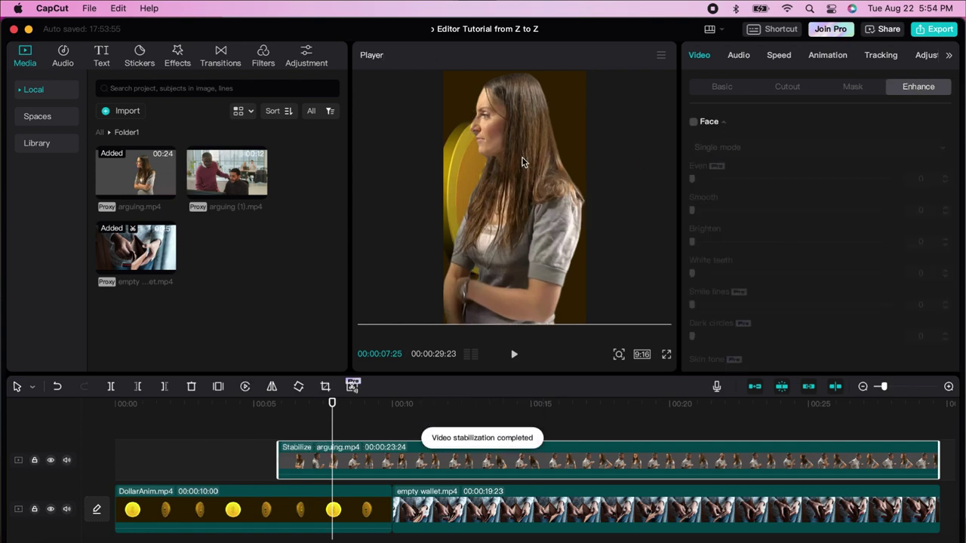
left_click(694, 123)
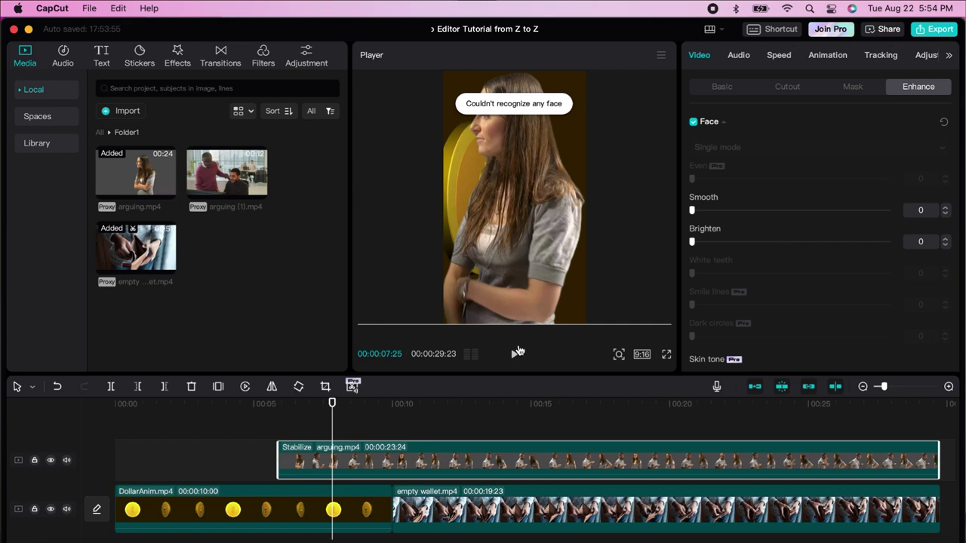
- Add arguing (1).mp4 on a new track above arguing.mp4 near 00:00:08, and enlarge and position it to fill the vertical frame
left_click_drag(226, 192, 344, 452)
left_click_drag(340, 405, 415, 405)
left_click_drag(590, 236, 773, 451)
left_click_drag(476, 239, 540, 223)
- Enable Face enhancement for arguing (1).mp4 with Smooth 35, Brighten 64 and White teeth 3
left_click(693, 122)
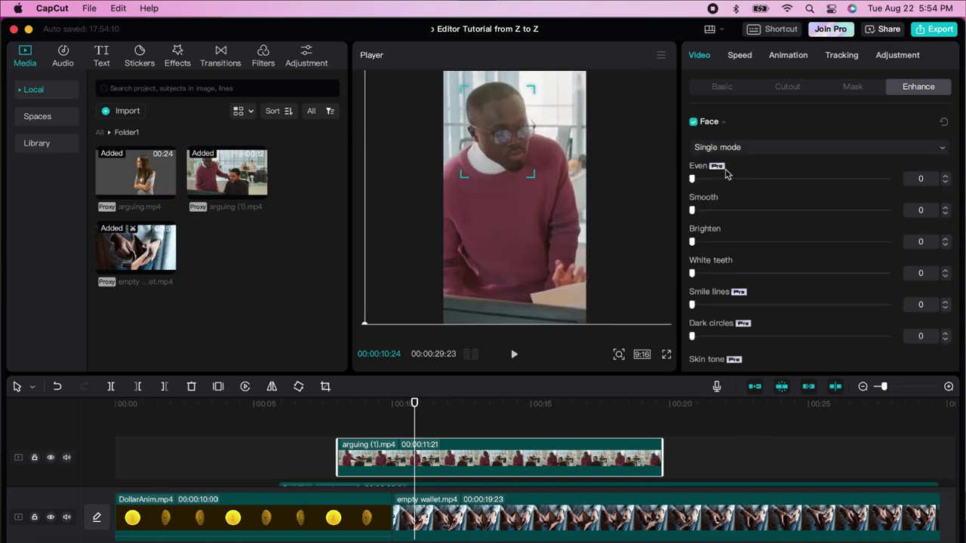
left_click_drag(694, 211, 759, 212)
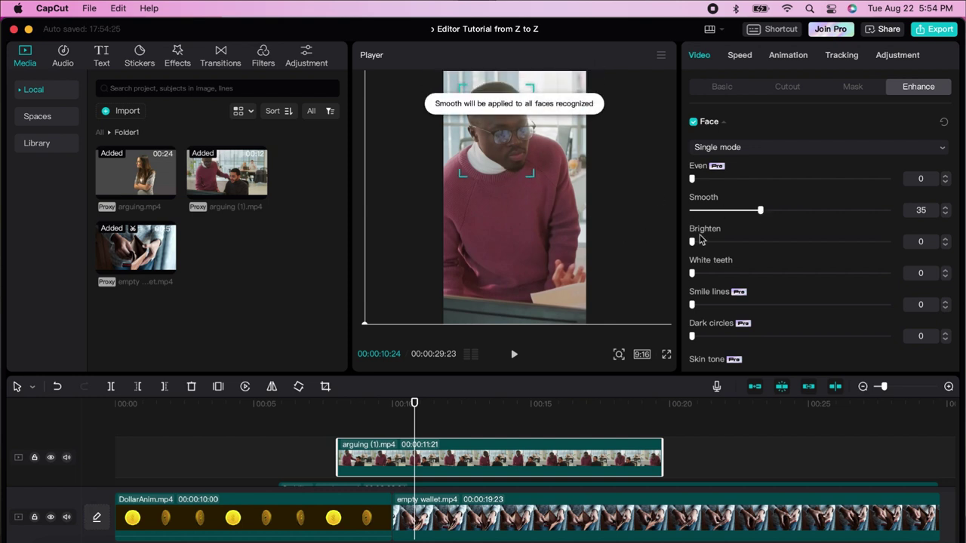
left_click_drag(693, 243, 820, 245)
mouse_move(691, 273)
left_mouse_down()
mouse_move(711, 274)
mouse_move(696, 273)
left_mouse_up()
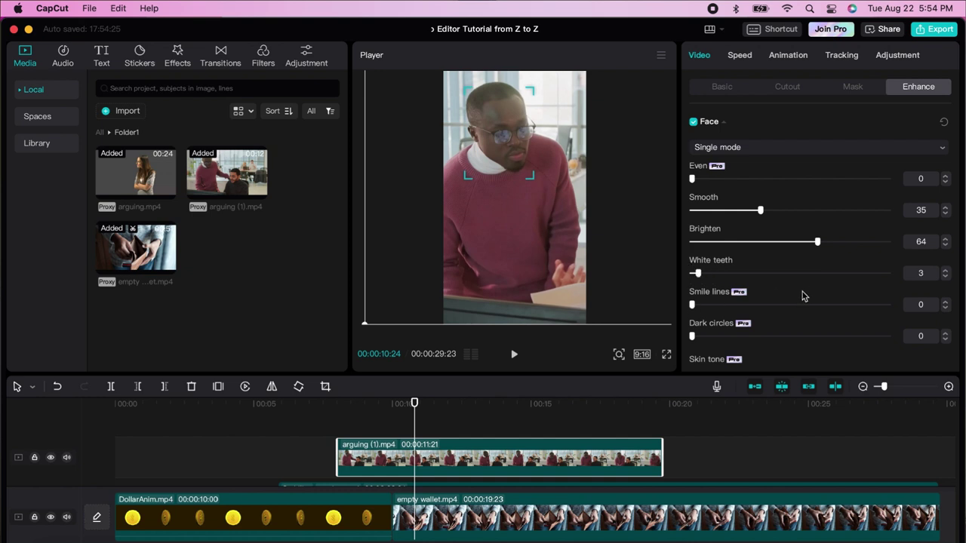
- Enable Facial beauty for arguing (1).mp4 and look through its Eyes, Nose, Mouth and Eyebrow options
scroll(804, 291, "down", 3)
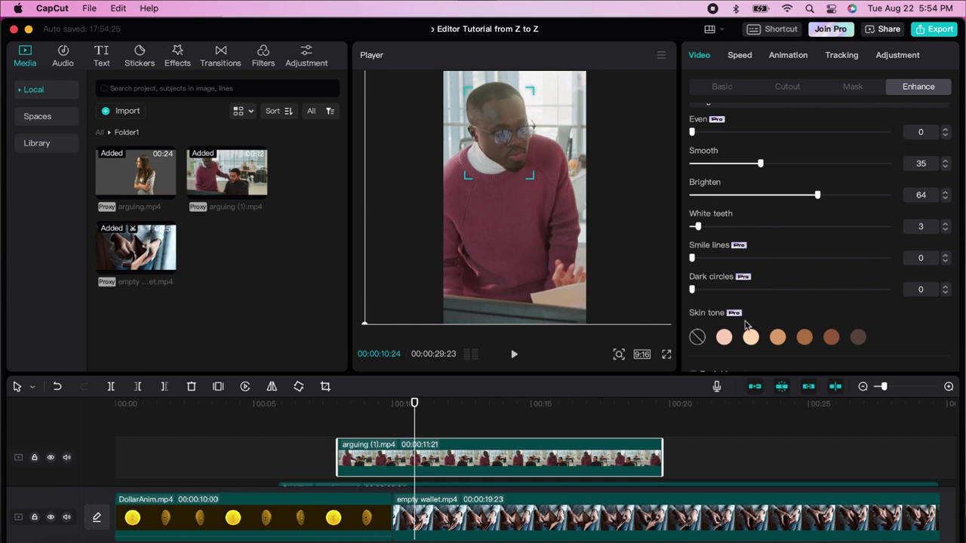
scroll(809, 289, "down", 3)
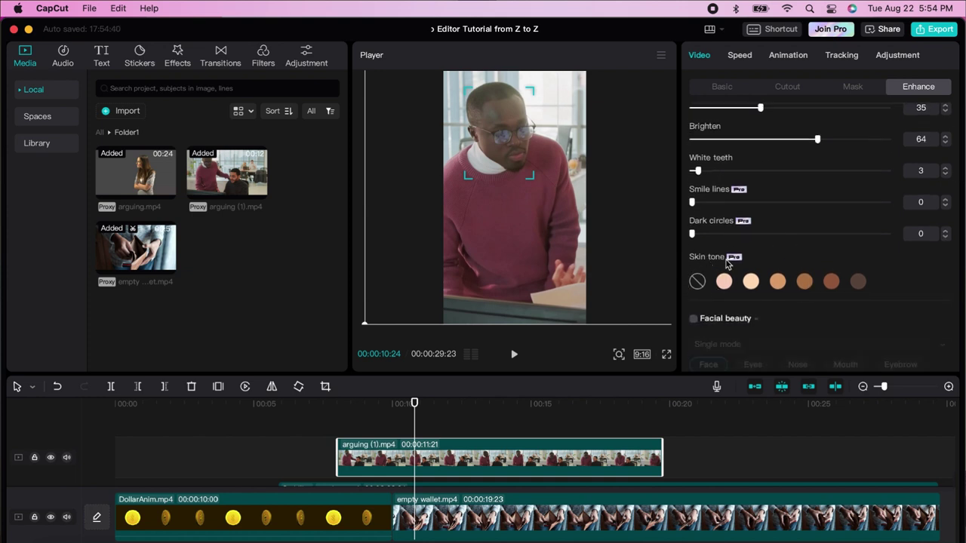
scroll(898, 293, "down", 2)
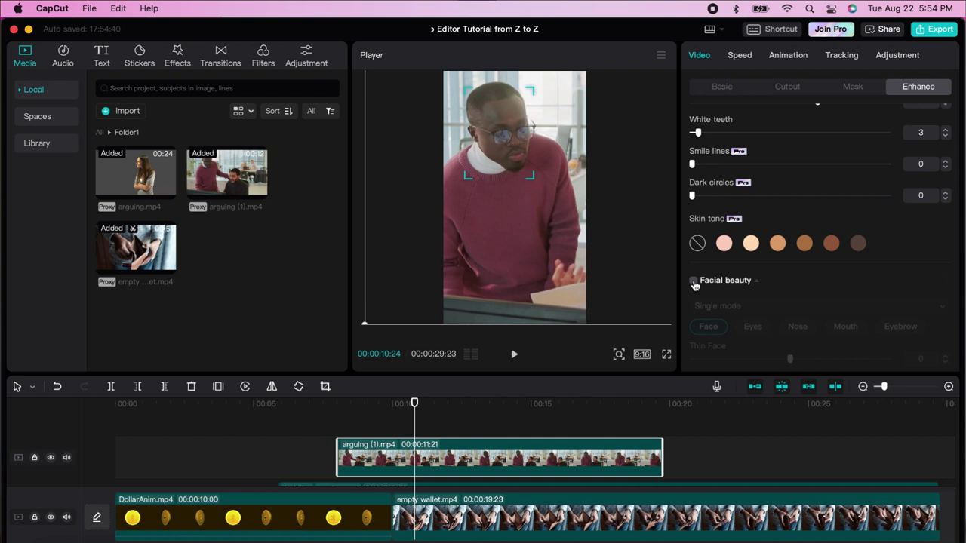
left_click(693, 281)
scroll(758, 324, "down", 1)
left_click(755, 319)
left_click(797, 319)
left_click(844, 320)
left_click(900, 320)
- Enable Manual retouching for arguing (1).mp4, trying the brush on the man's face and setting its size to 35
scroll(790, 339, "down", 2)
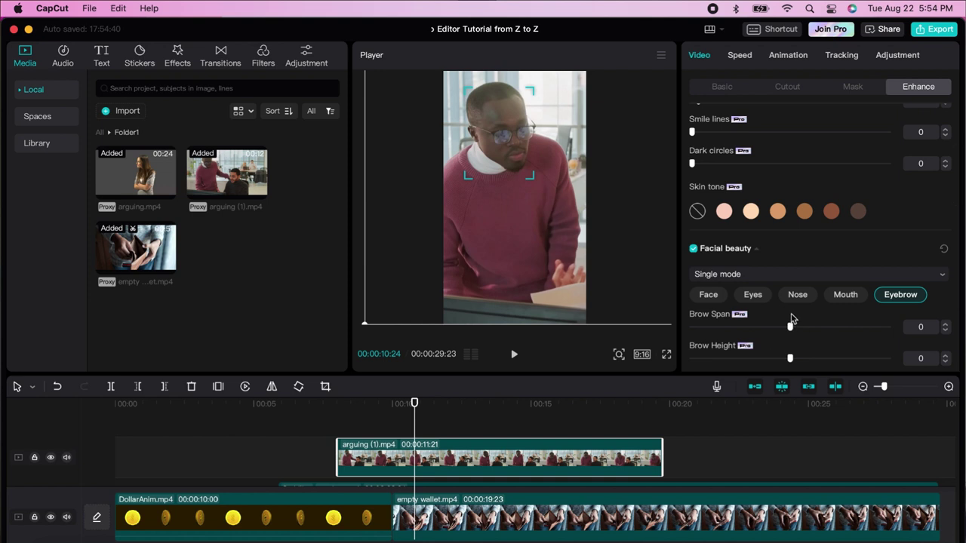
scroll(792, 319, "down", 2)
scroll(792, 319, "down", 2)
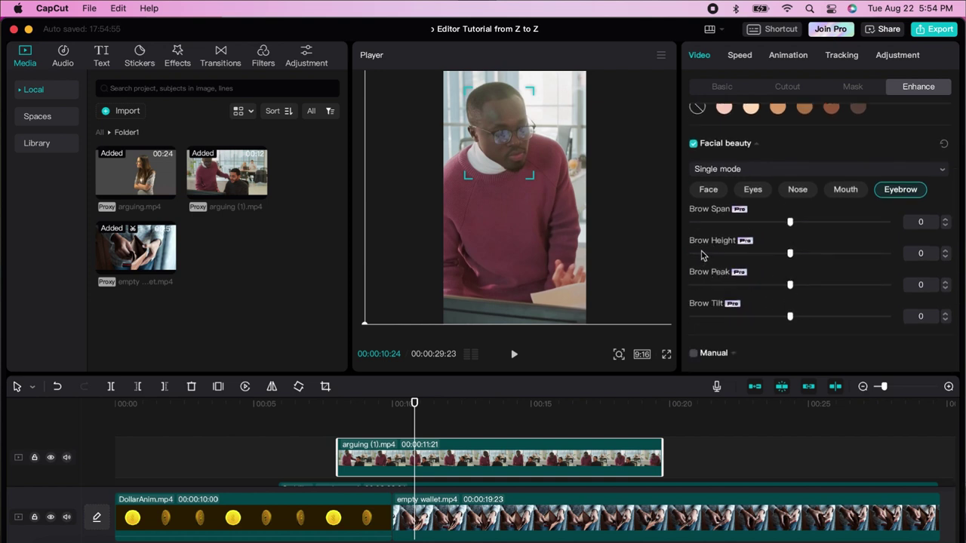
scroll(807, 302, "down", 1)
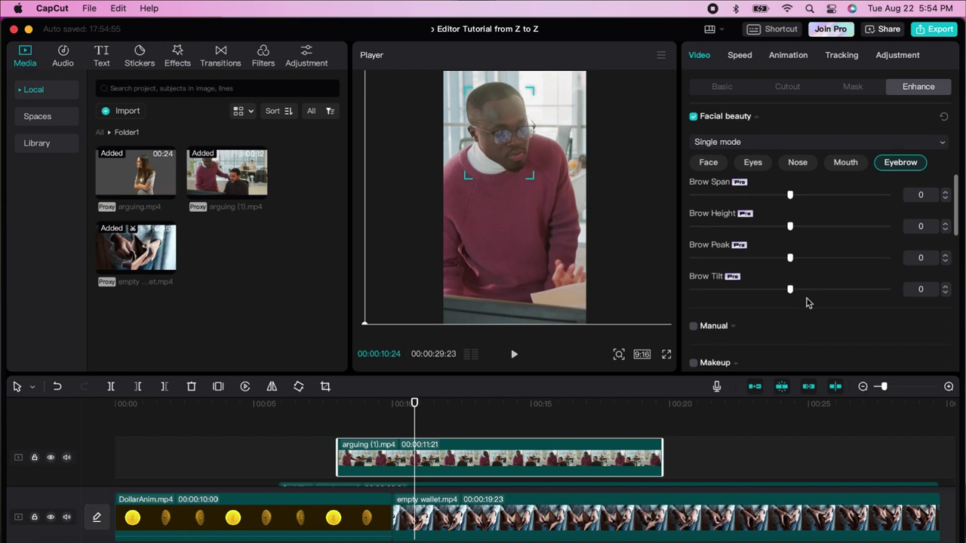
scroll(808, 302, "up", 3)
scroll(824, 321, "down", 4)
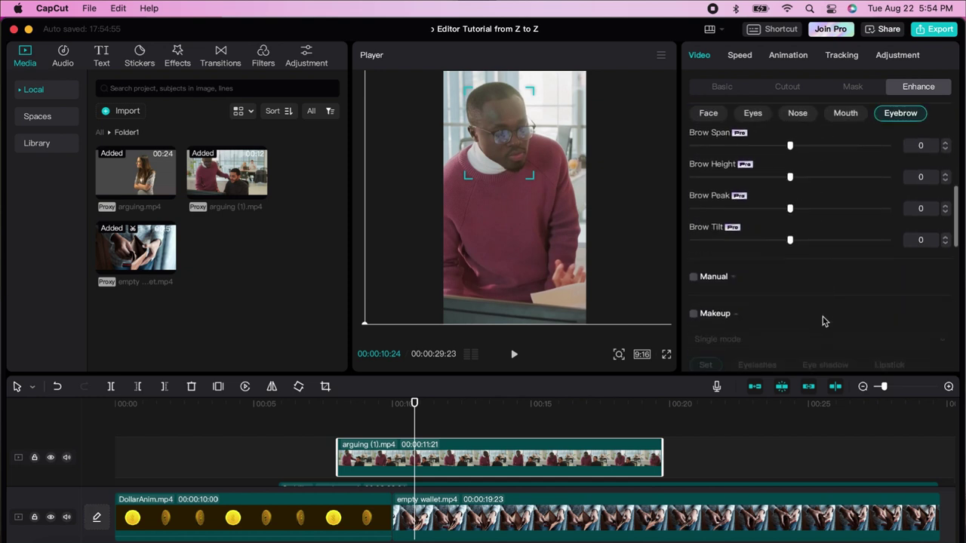
left_click(694, 279)
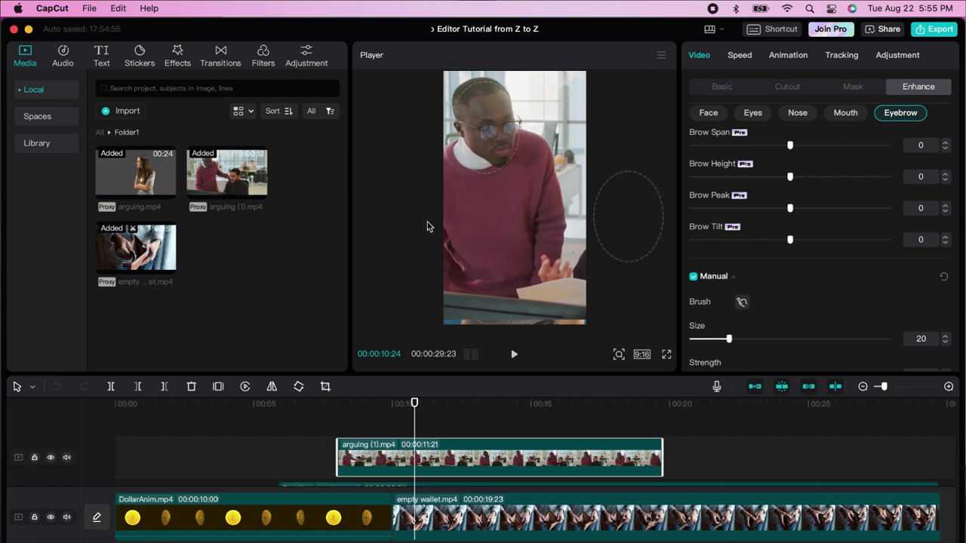
mouse_move(494, 144)
left_mouse_down()
mouse_move(504, 107)
mouse_move(489, 166)
mouse_move(520, 162)
left_mouse_up()
mouse_move(728, 339)
left_mouse_down()
mouse_move(802, 339)
mouse_move(758, 339)
left_mouse_up()
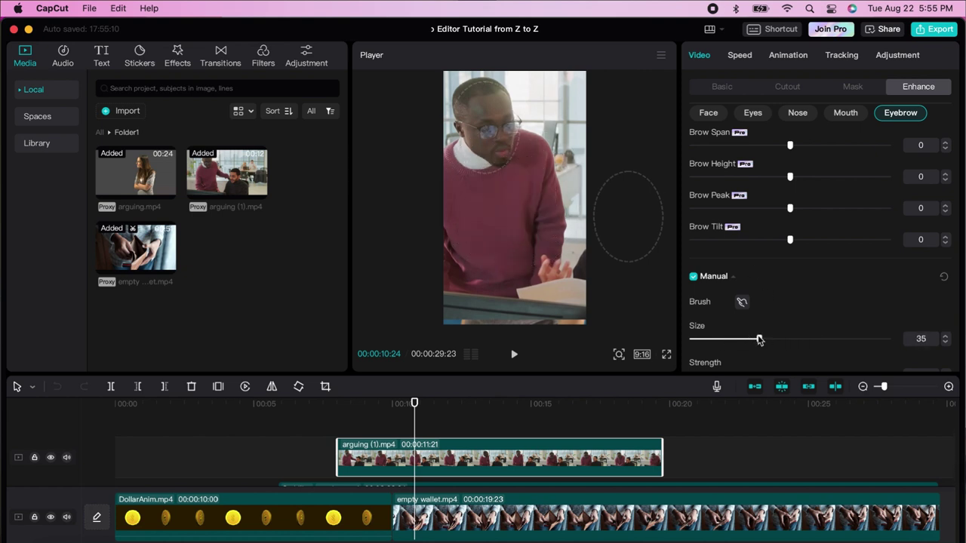
- Enable Makeup for arguing (1).mp4 and try the mystic, California and Free Freckles sets, finishing with the last set offered
scroll(769, 363, "down", 5)
left_click(692, 281)
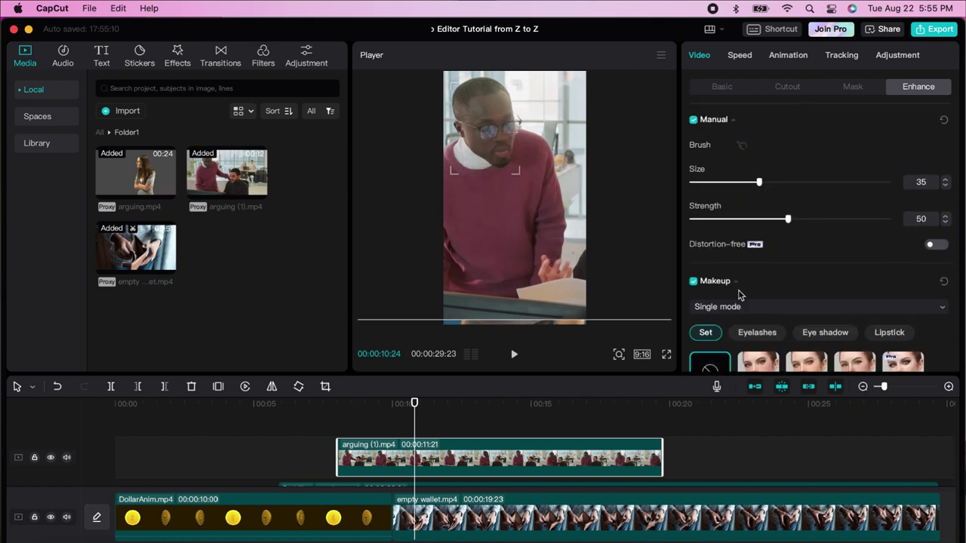
scroll(767, 336, "down", 2)
left_click(765, 329)
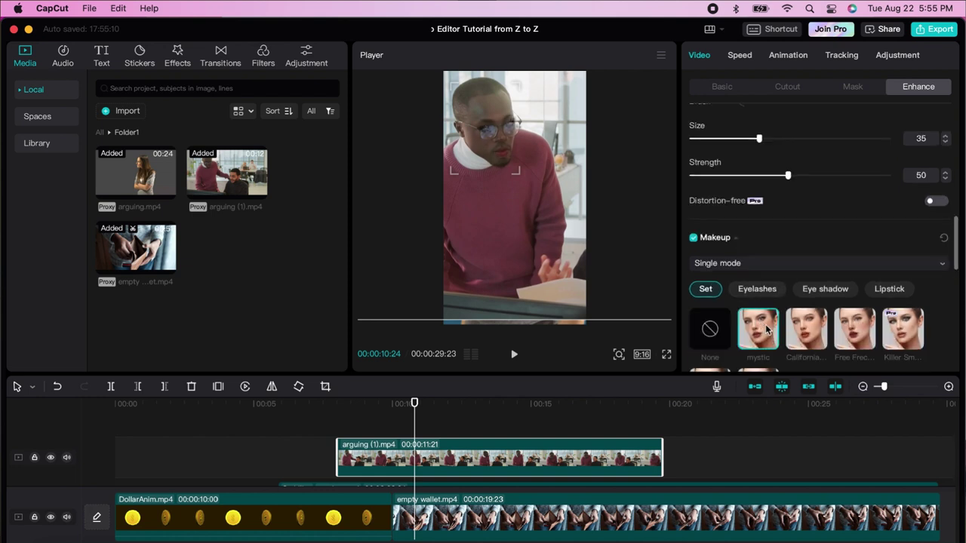
left_click(810, 337)
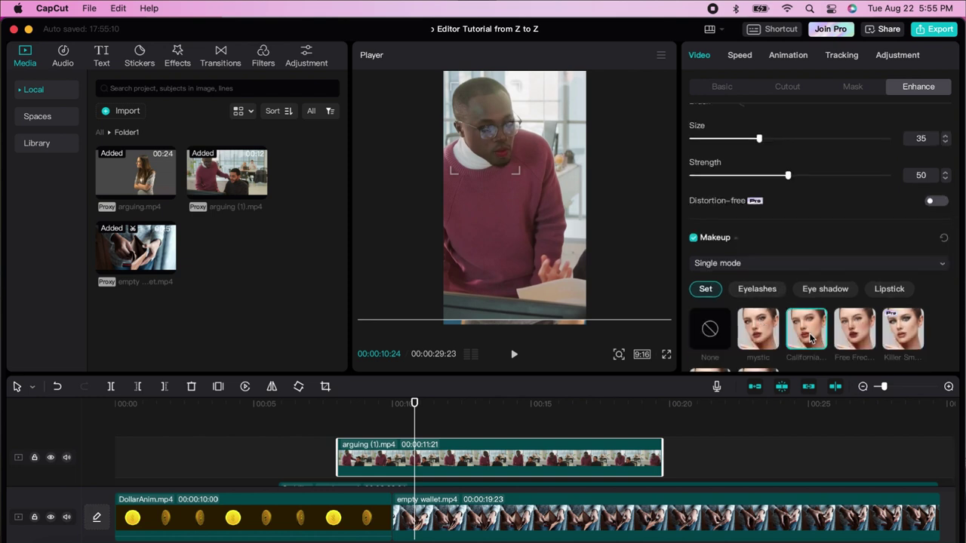
left_click(850, 342)
scroll(849, 342, "down", 1)
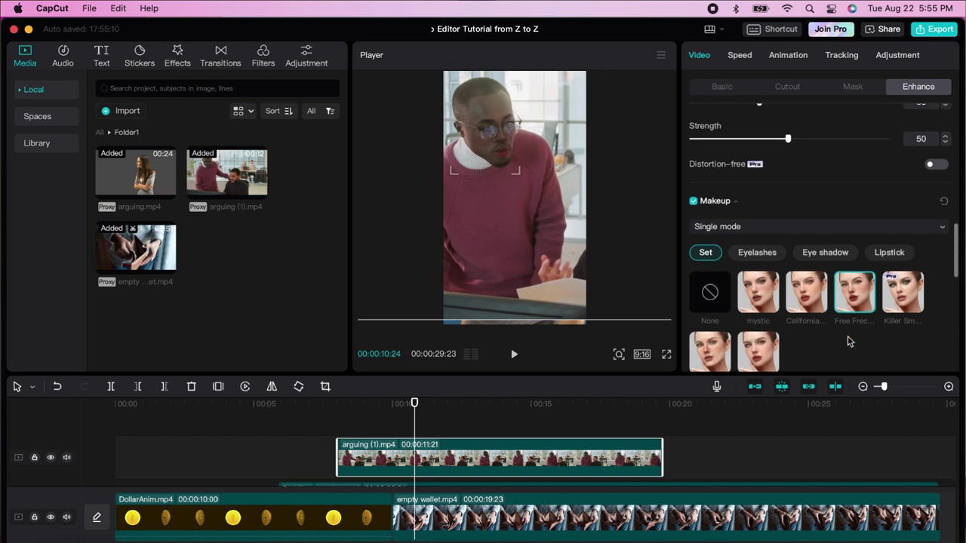
left_click(757, 360)
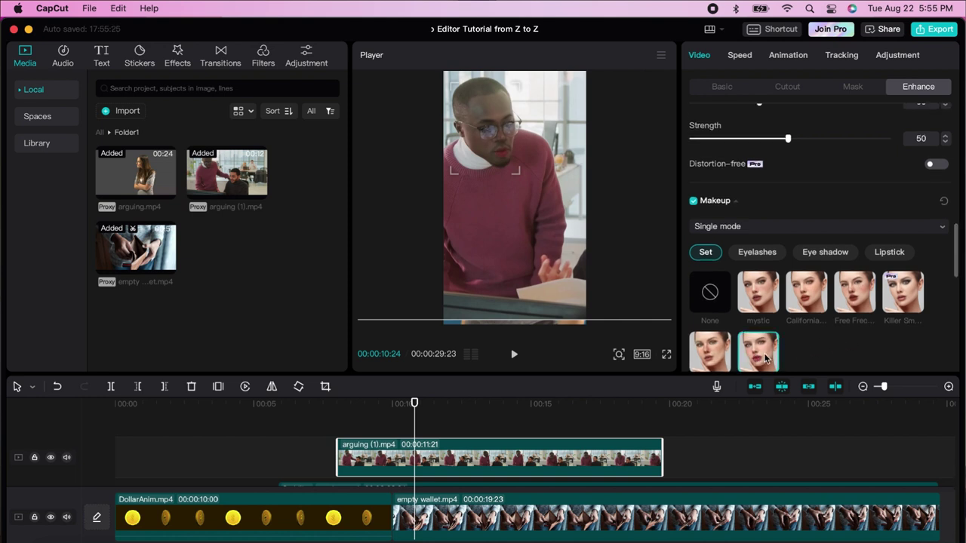
- Try the Smart eyelashes on the man's face and apply the Western eyelashes instead
left_click(753, 258)
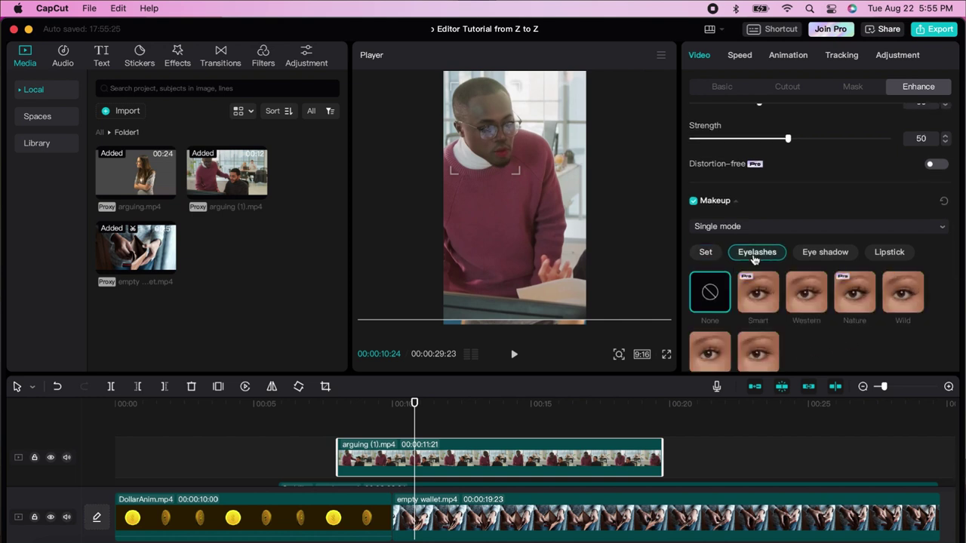
left_click(762, 291)
left_click(808, 297)
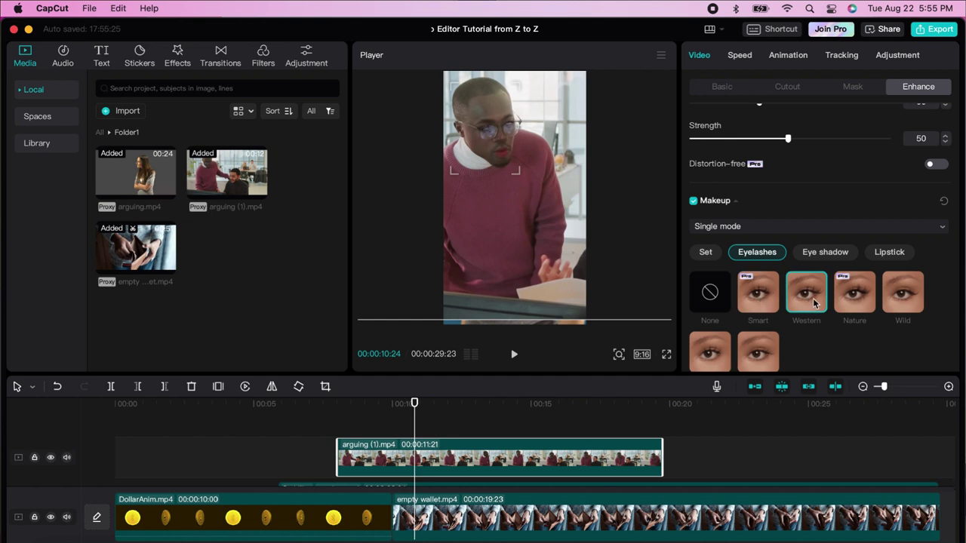
- Apply the California eye shadow and the Rouge lipstick to the man's face
left_click(821, 260)
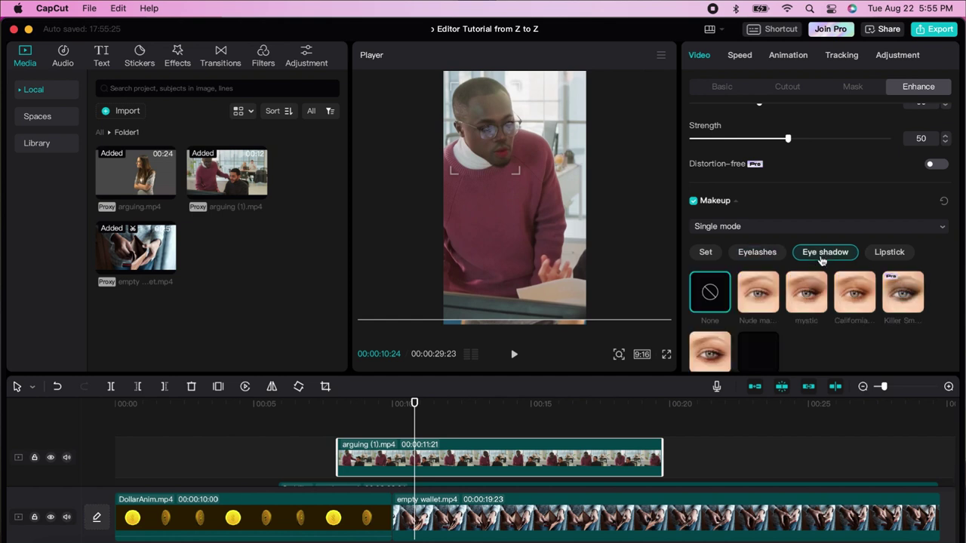
left_click(820, 287)
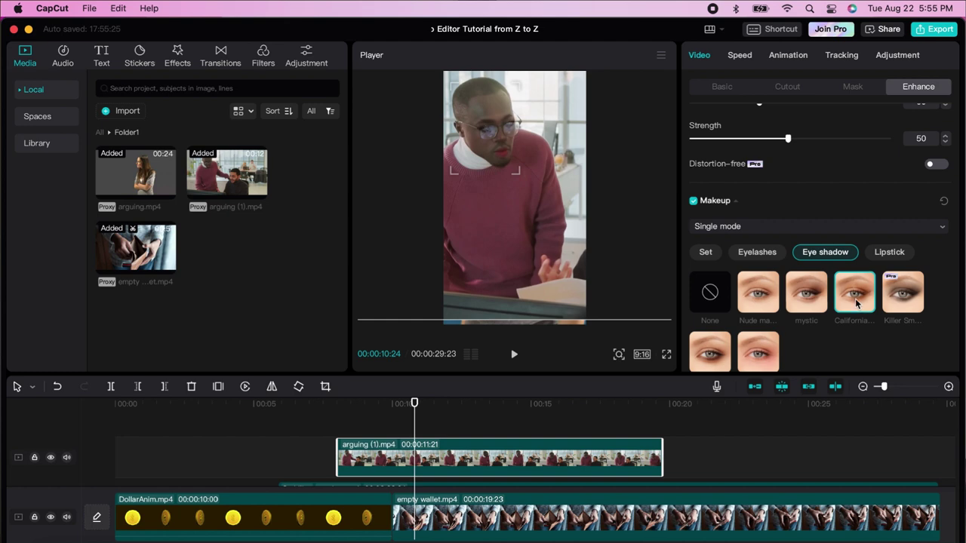
left_click(889, 255)
left_click(852, 297)
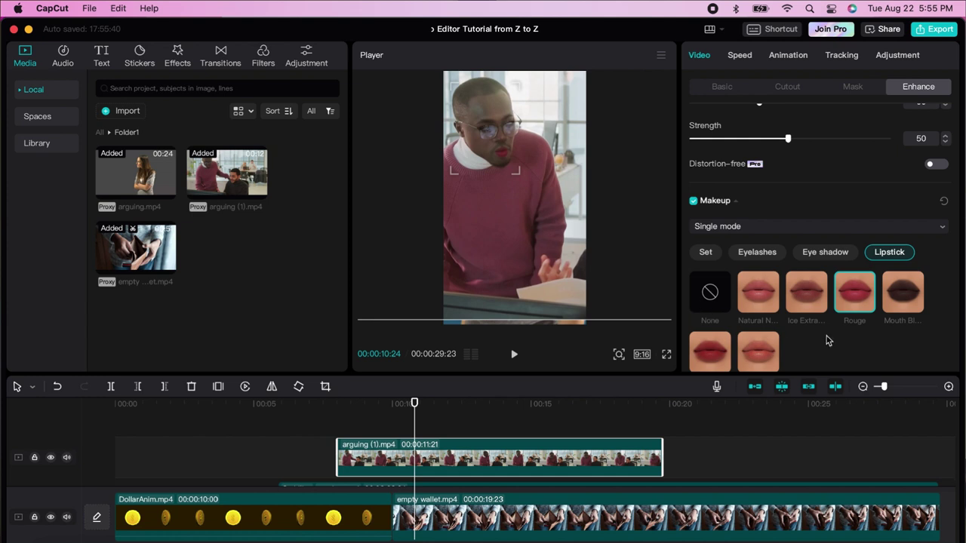
- Enable Body for arguing (1).mp4, set Wide shoulders to 19 and look over the remaining body adjustments
scroll(827, 341, "down", 2)
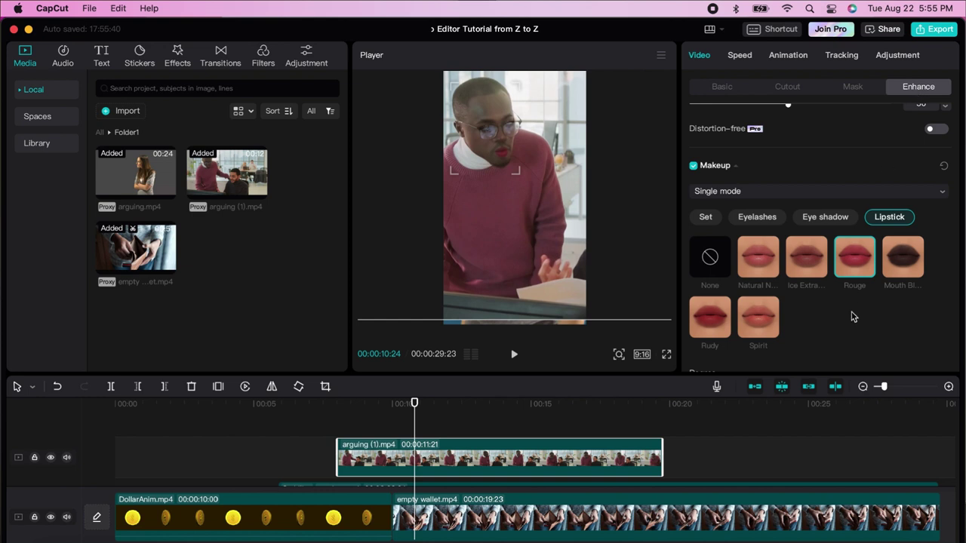
scroll(852, 304, "down", 10)
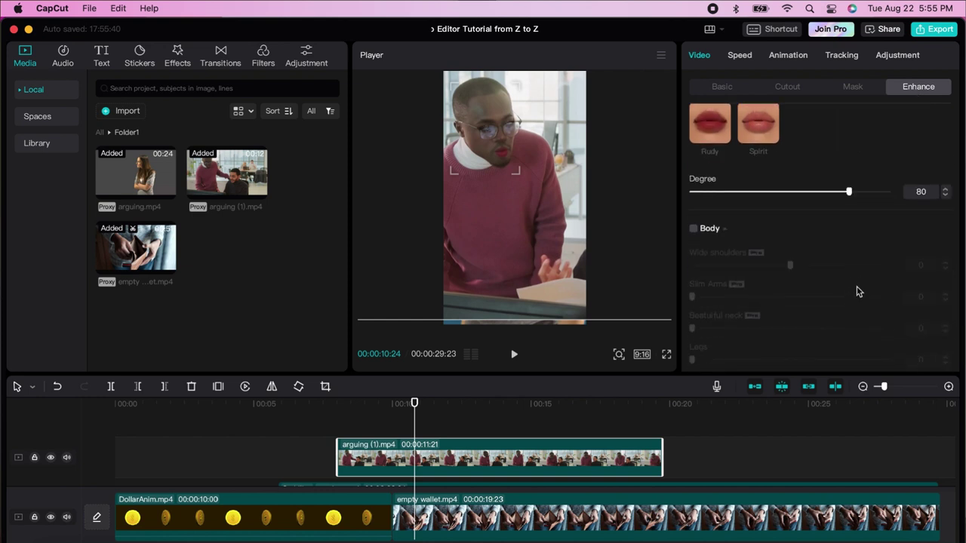
scroll(853, 301, "down", 2)
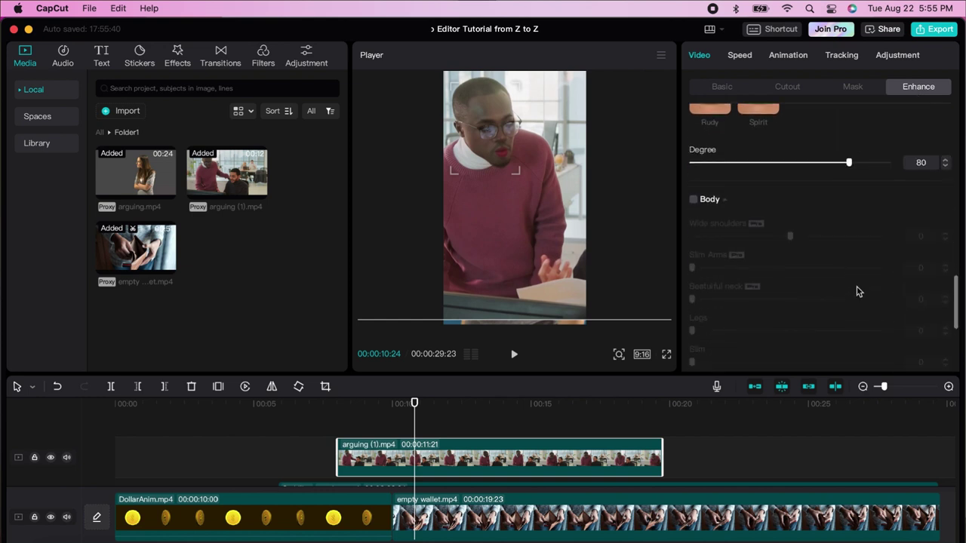
left_click(693, 202)
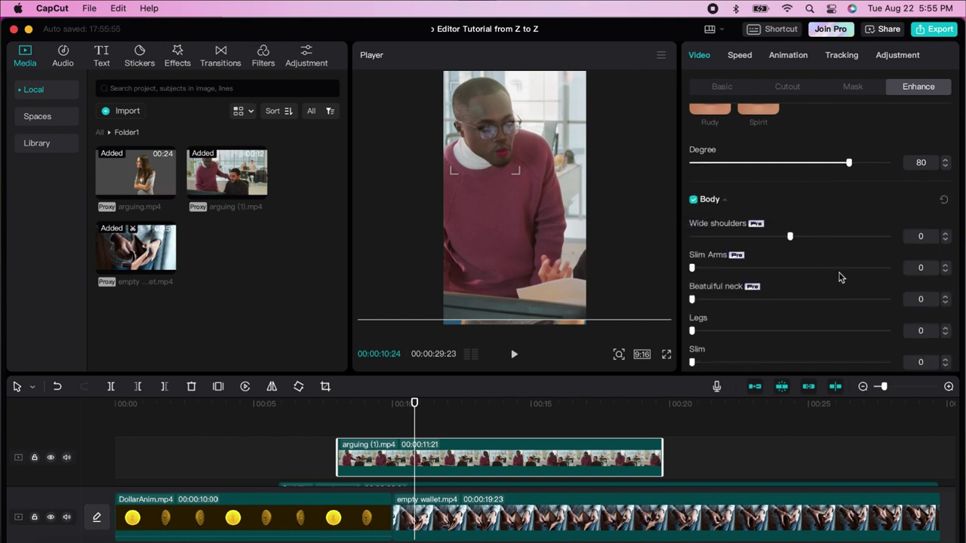
left_click_drag(790, 239, 827, 240)
scroll(717, 279, "down", 4)
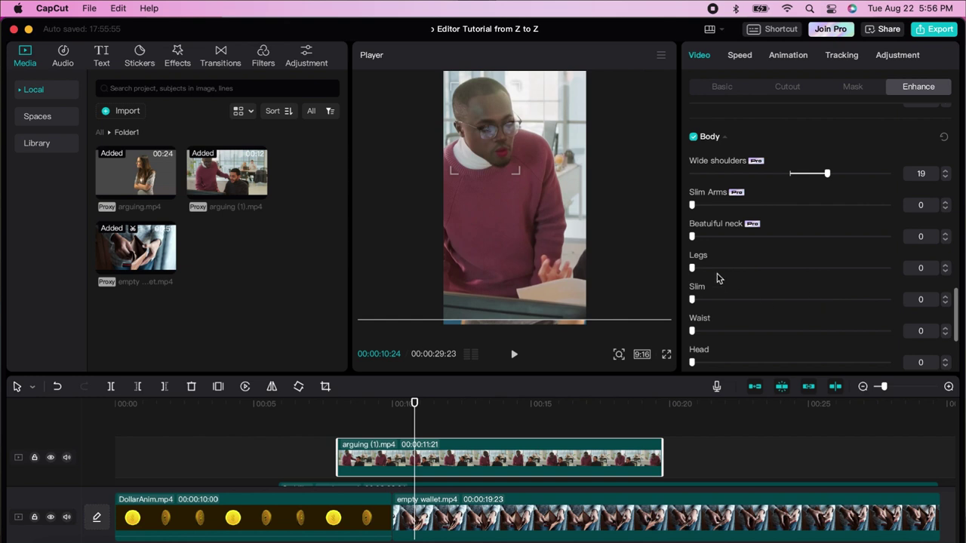
scroll(721, 287, "down", 5)
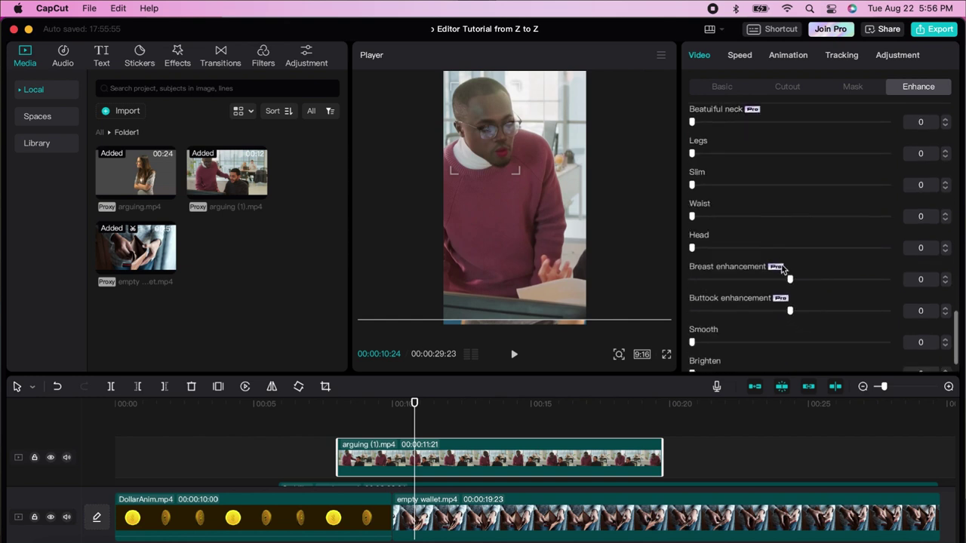
scroll(833, 293, "up", 10)
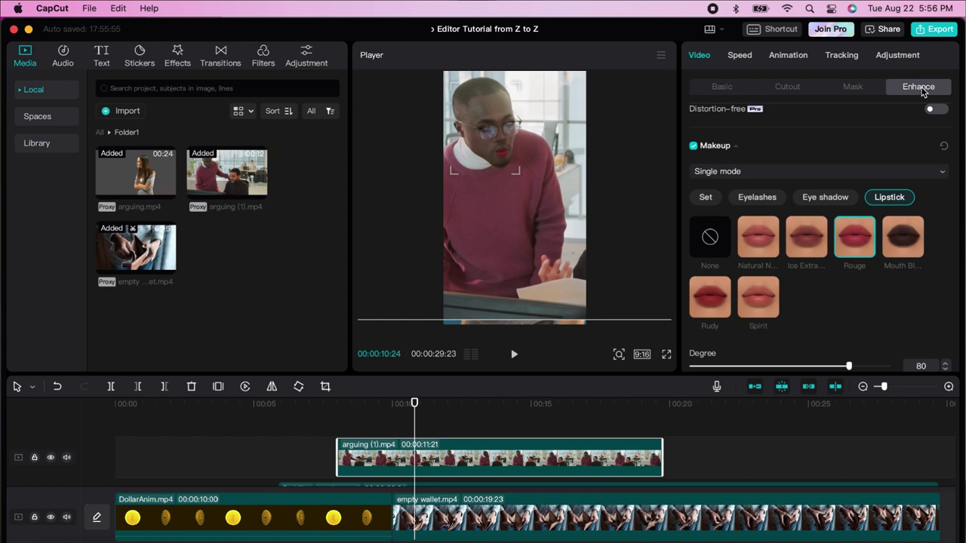
- Try a normal speed of 81.0x on arguing (1).mp4 and play the clip from its start
left_click(739, 56)
left_click_drag(483, 406, 578, 405)
left_click(375, 405)
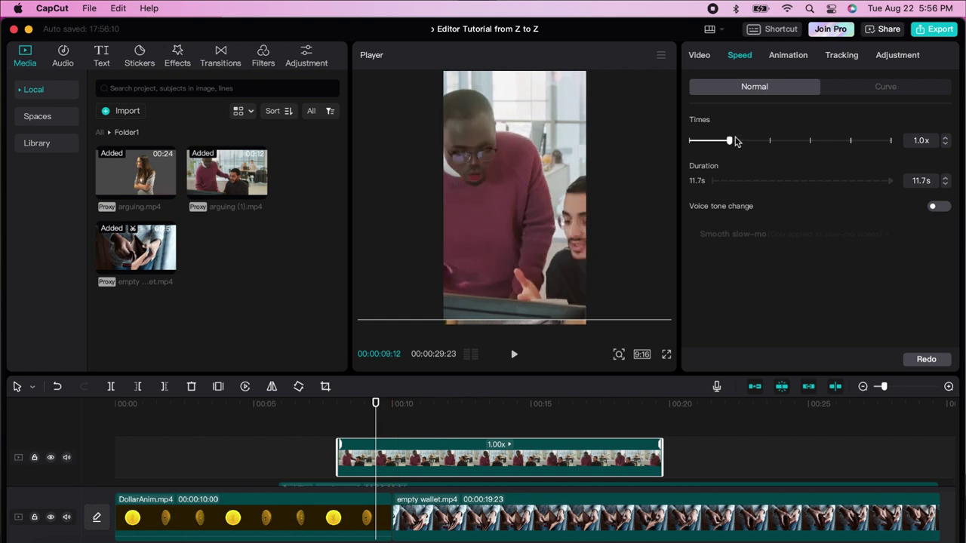
left_click_drag(730, 143, 882, 143)
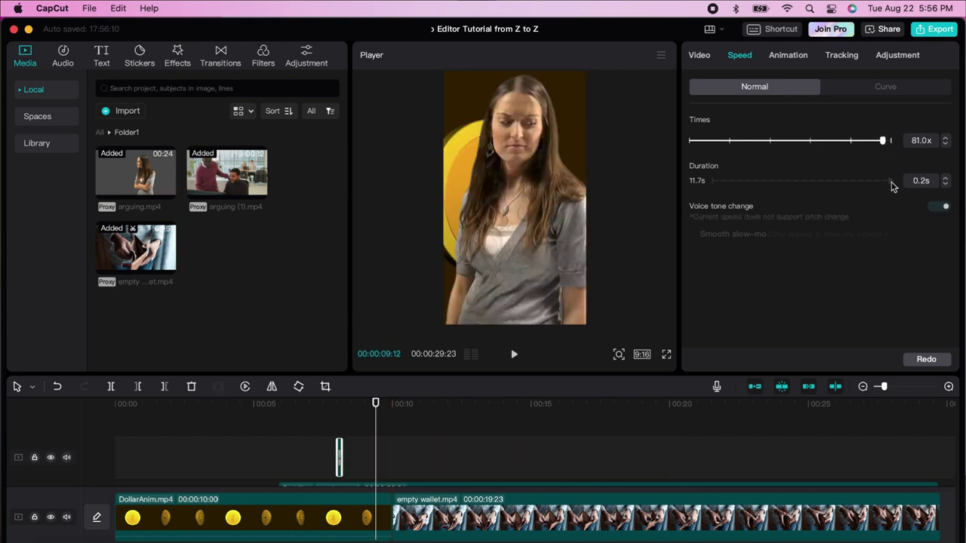
left_click(338, 405)
key("space")
key("space")
left_click(338, 405)
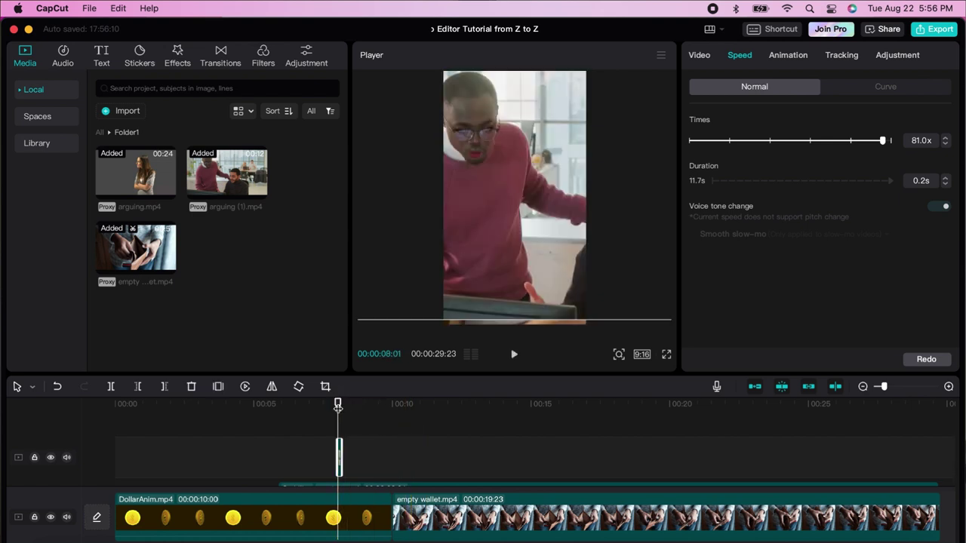
- Set the speed of arguing (1).mp4 to 1.7x and play the clip from its start
left_click_drag(881, 142, 770, 141)
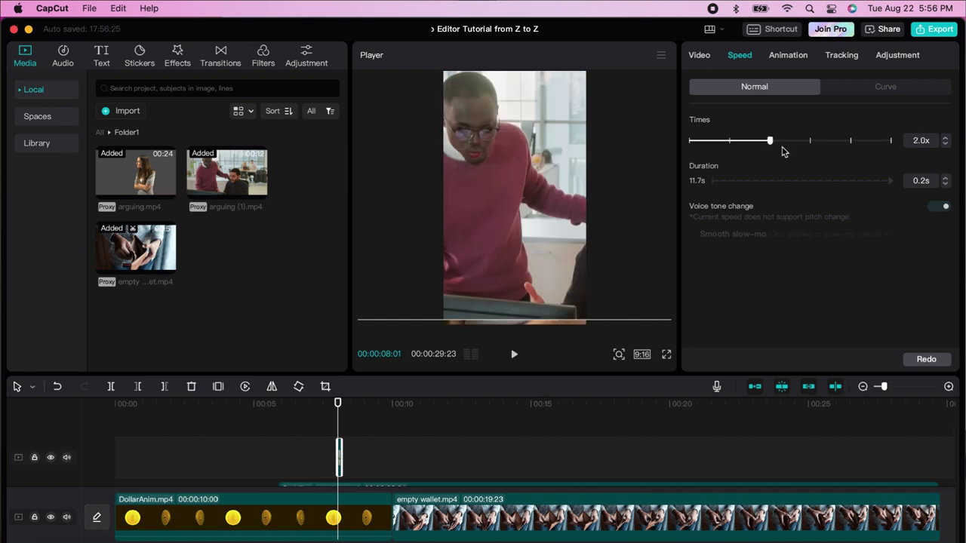
left_click(945, 144)
left_click(944, 144)
left_click(945, 145)
key("space")
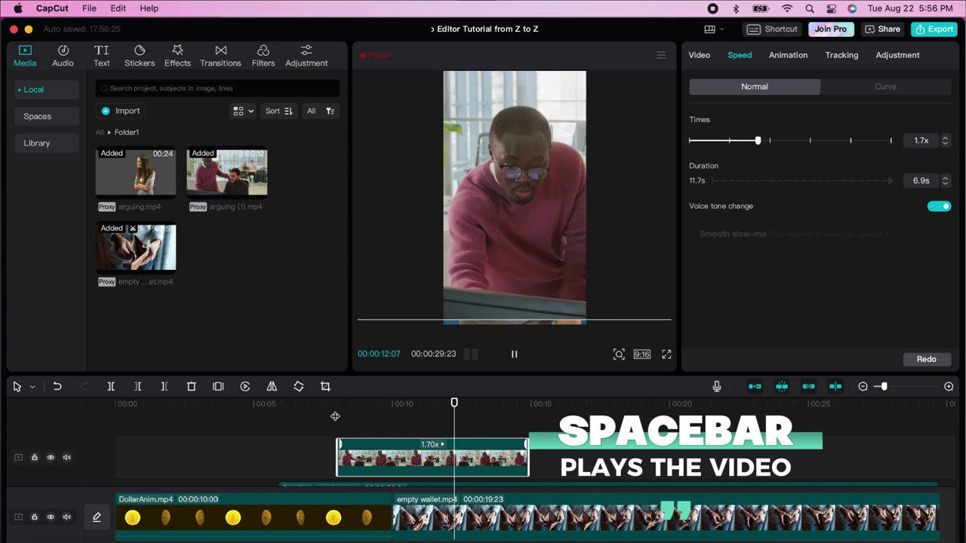
key("space")
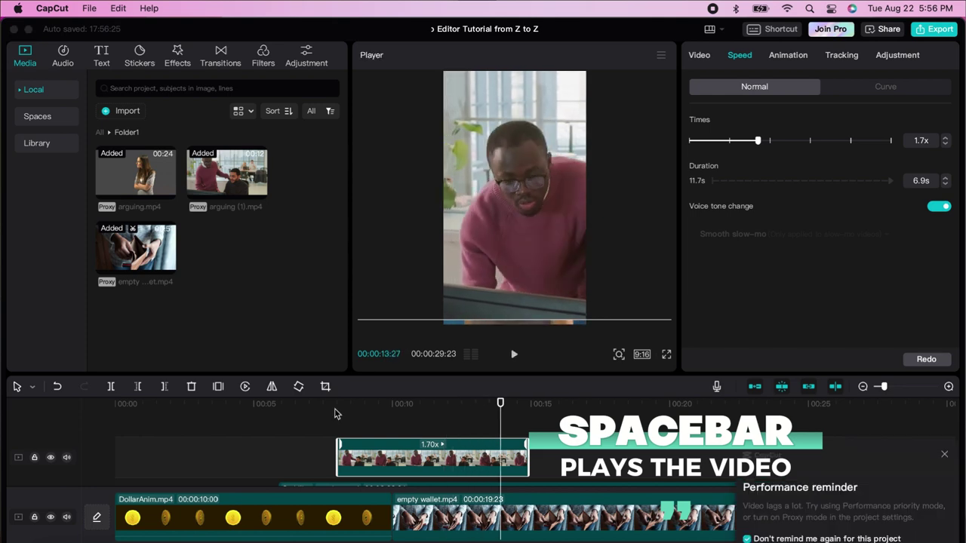
left_click(335, 414)
key("space")
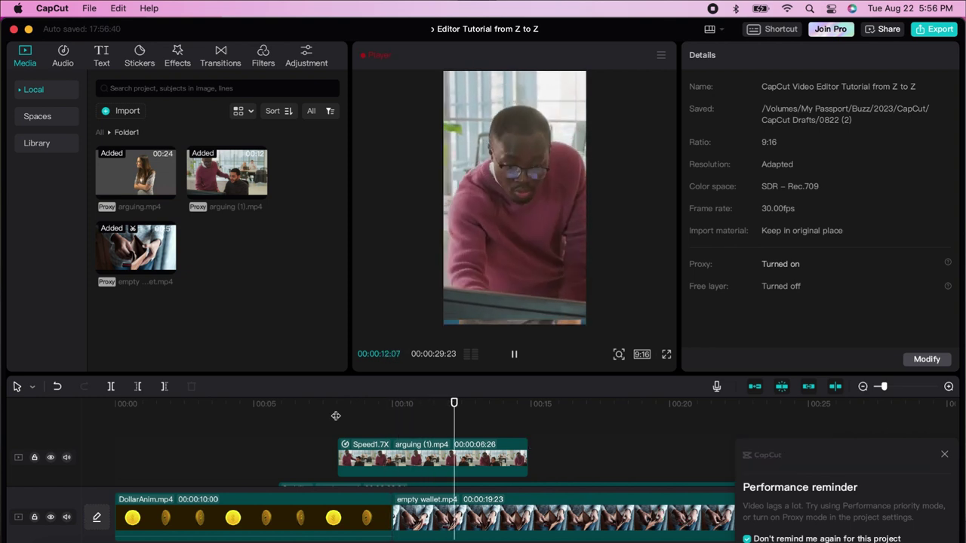
- Open the keyboard shortcut list and review the Timeline, Player, Basic and Other categories
left_click(754, 29)
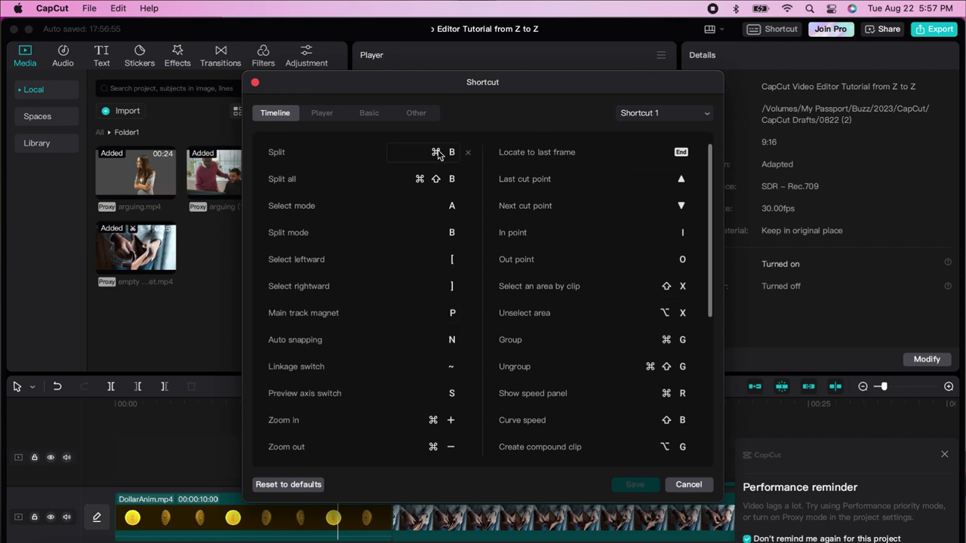
left_click(322, 113)
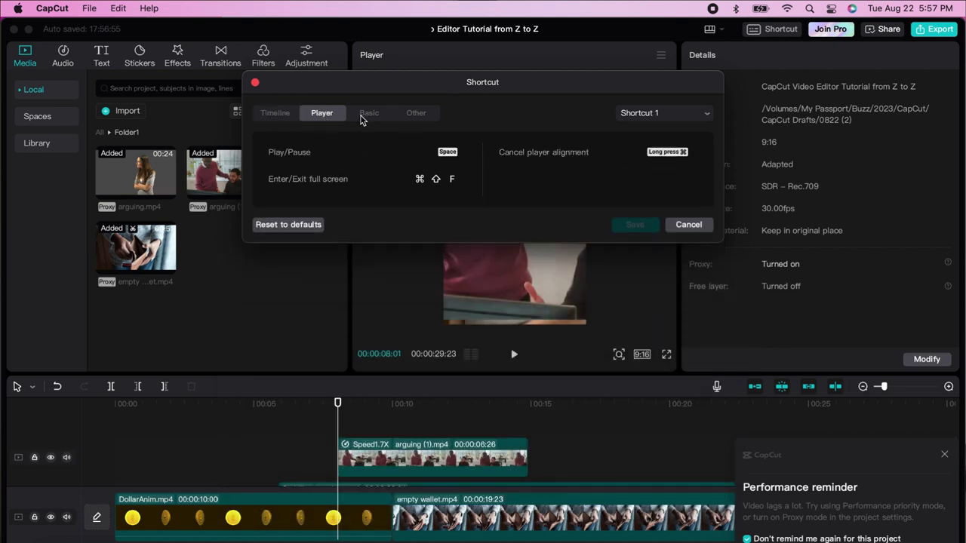
left_click(369, 115)
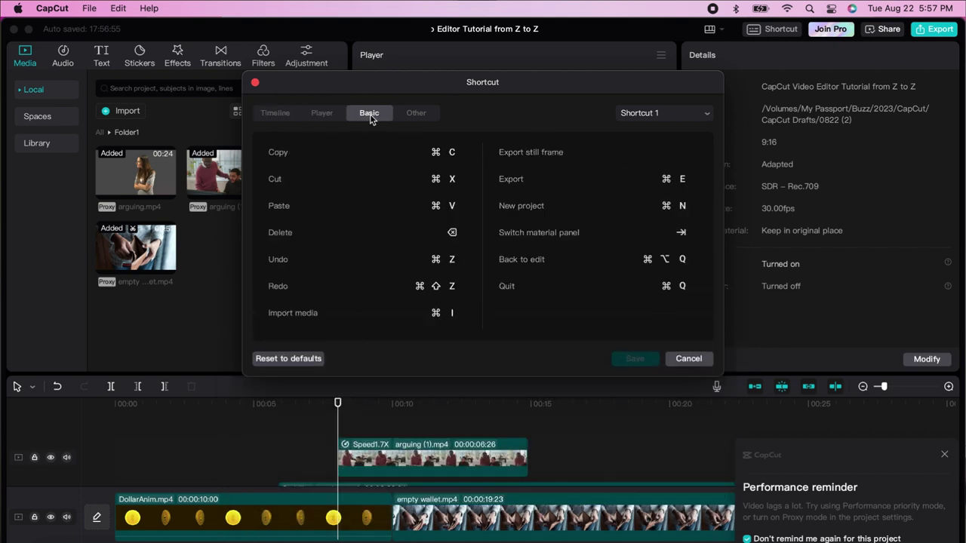
left_click(415, 115)
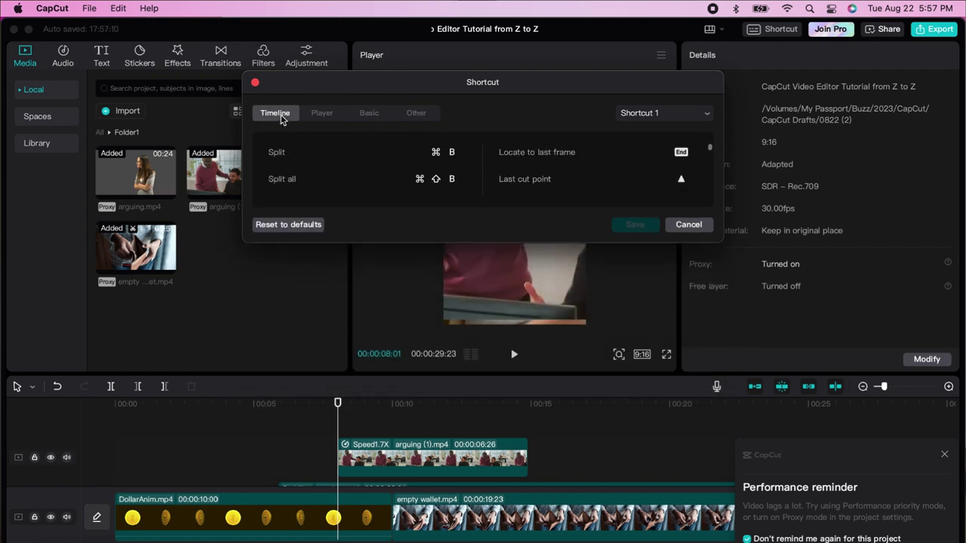
left_click(276, 115)
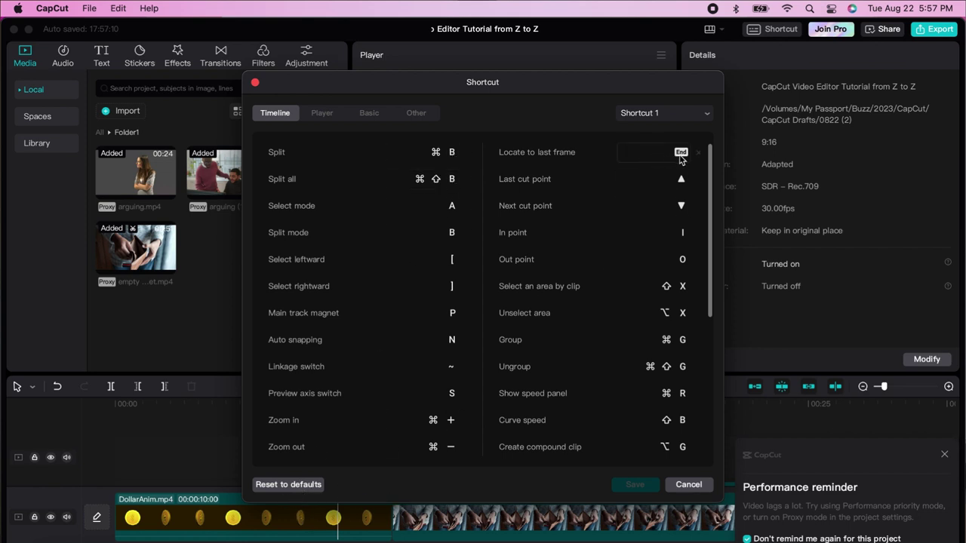
- Compare Shortcut 2 with the other shortcut presets, return to Shortcut 1 and close the list without saving
left_click(650, 115)
left_click(652, 156)
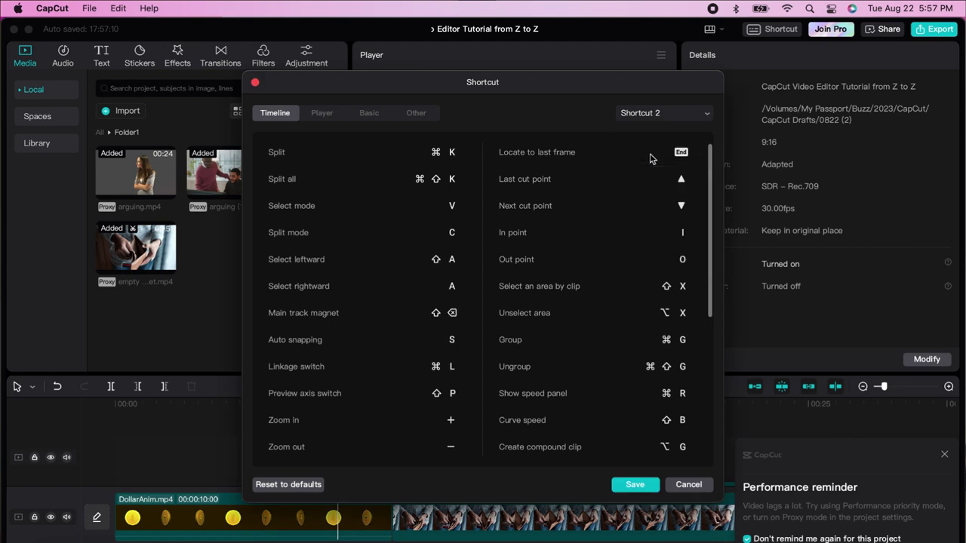
left_click(650, 115)
left_click(649, 181)
left_click(650, 115)
left_click(651, 133)
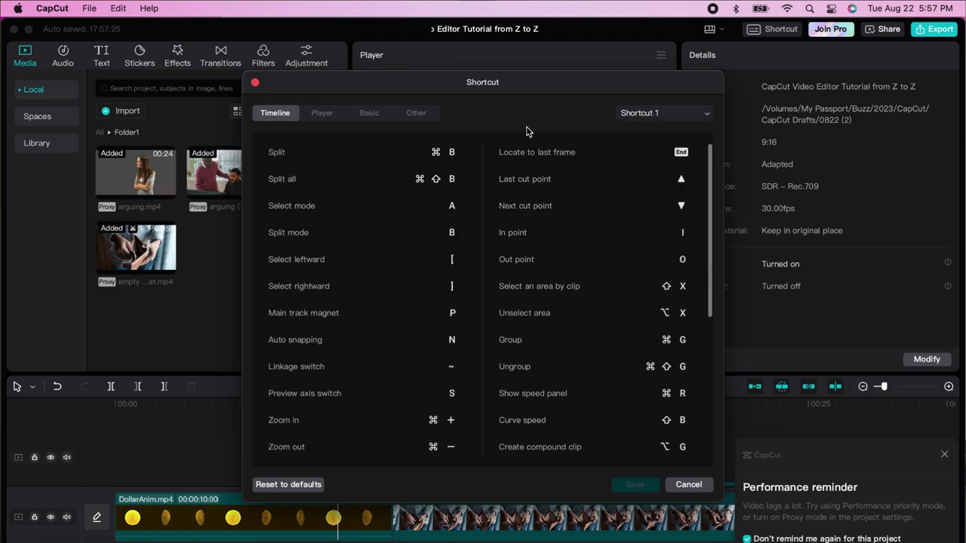
left_click(323, 116)
left_click(368, 114)
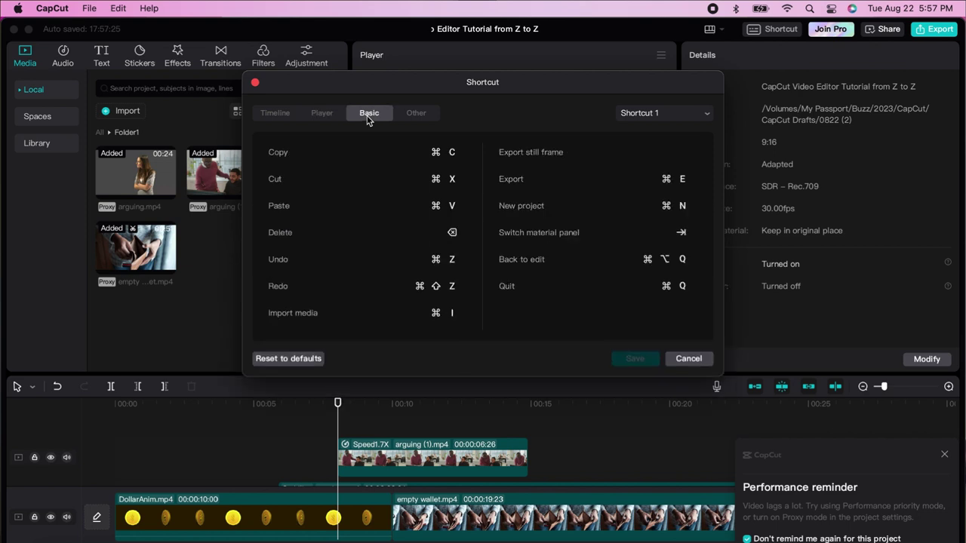
left_click(688, 360)
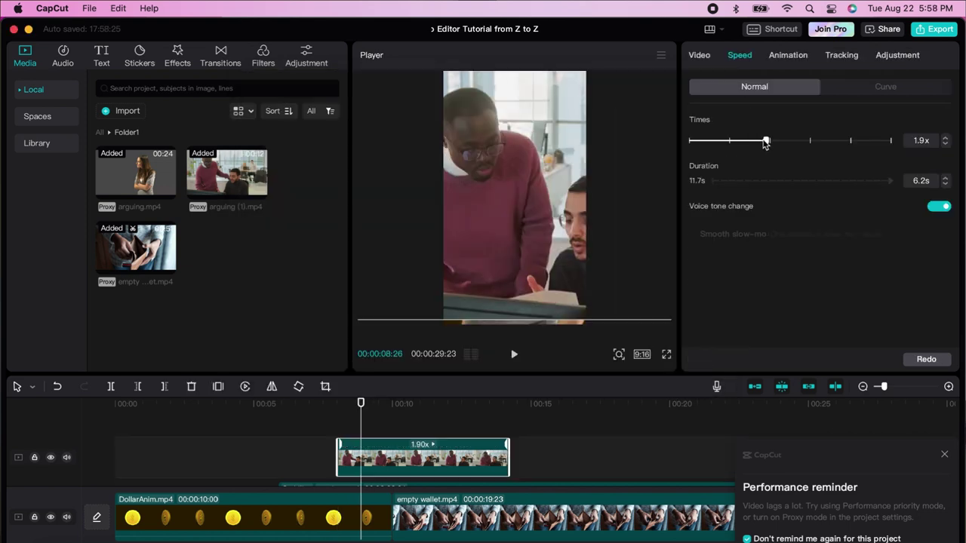
- Try a speed of 10.0x on arguing (1).mp4 and play the clip from its start
left_click_drag(768, 144, 850, 143)
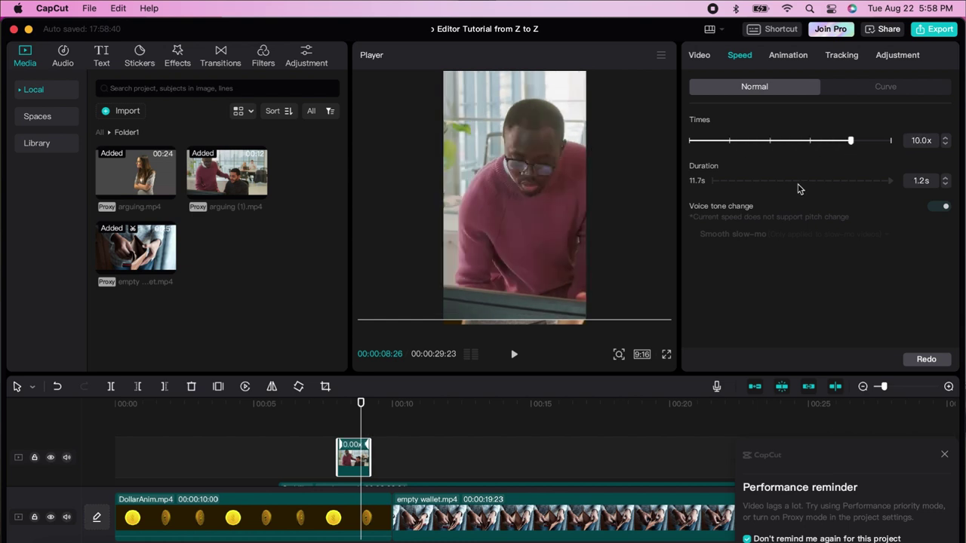
left_click(338, 410)
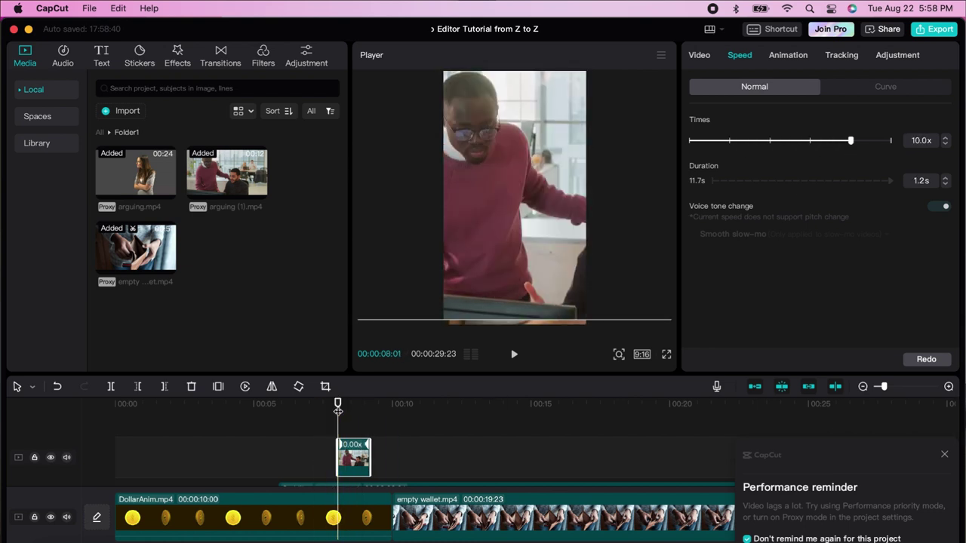
key("space")
key("space")
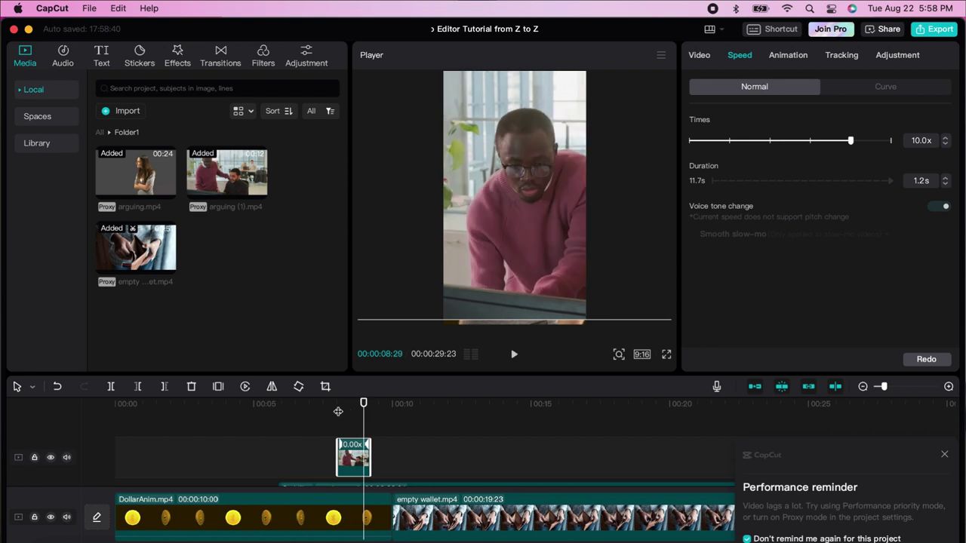
- Change the duration of arguing (1).mp4, first shortening it to 1.0s and then setting it to 2.4s
left_click(945, 184)
left_click(946, 183)
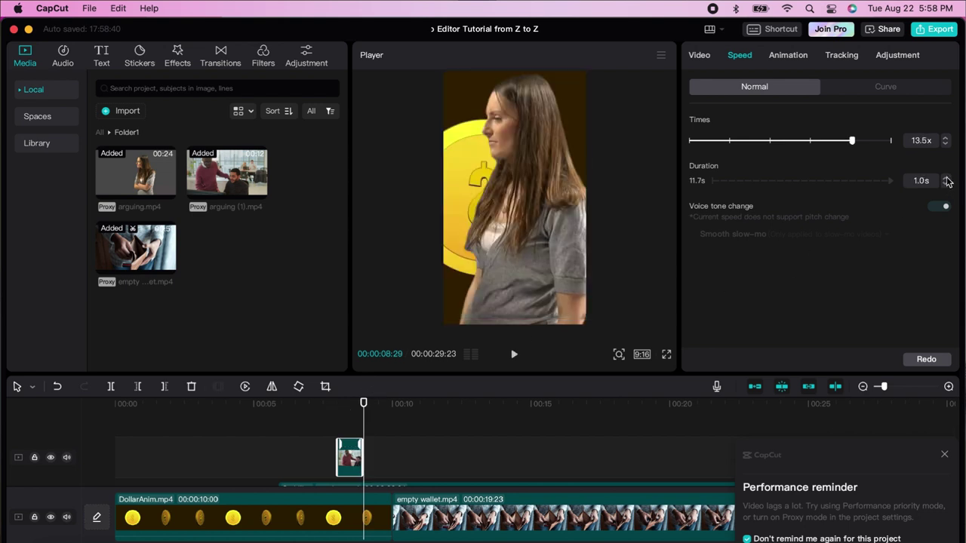
left_click(946, 179)
left_click(946, 178)
left_click(946, 179)
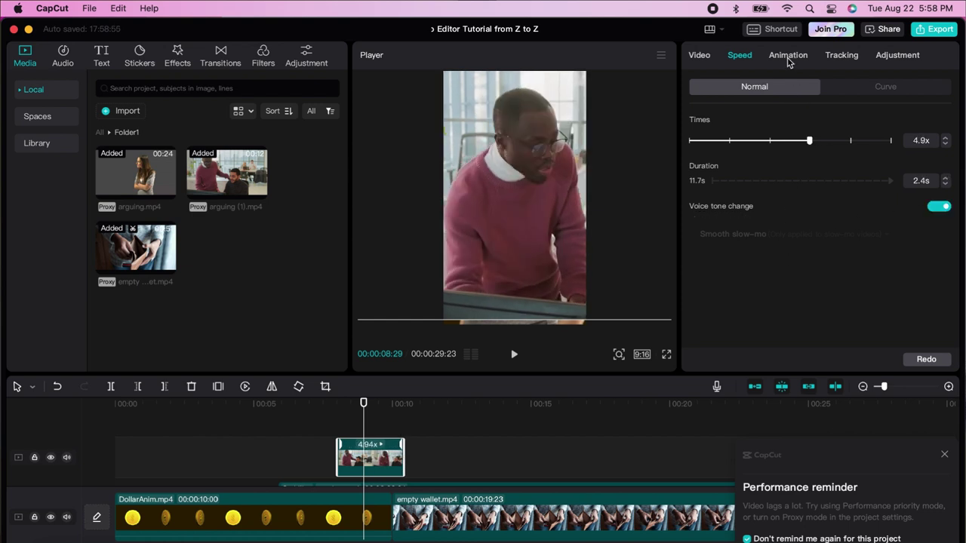
- Try the Rota...ning and Fade In entrance animations on arguing (1).mp4 and apply Shake 3 instead
left_click(789, 58)
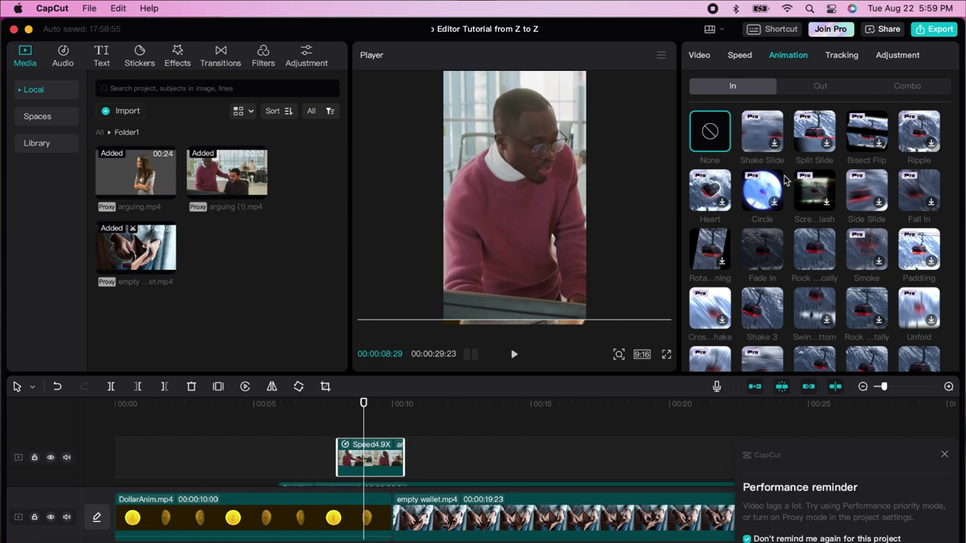
left_click(709, 264)
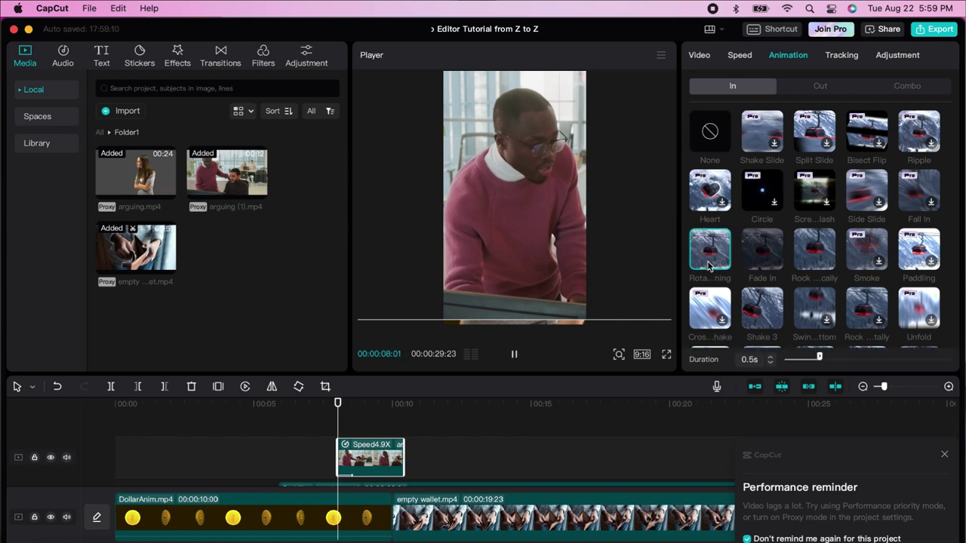
key("space")
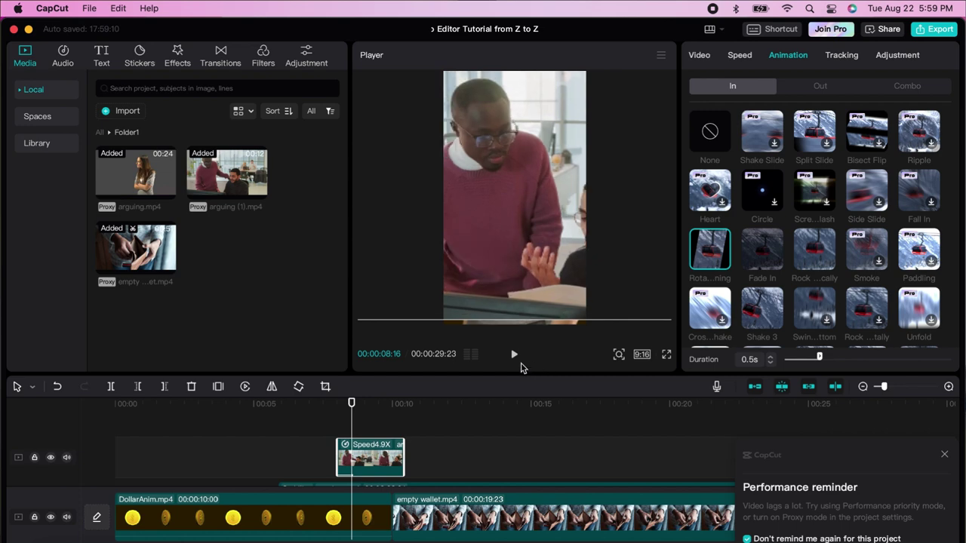
left_click(327, 403)
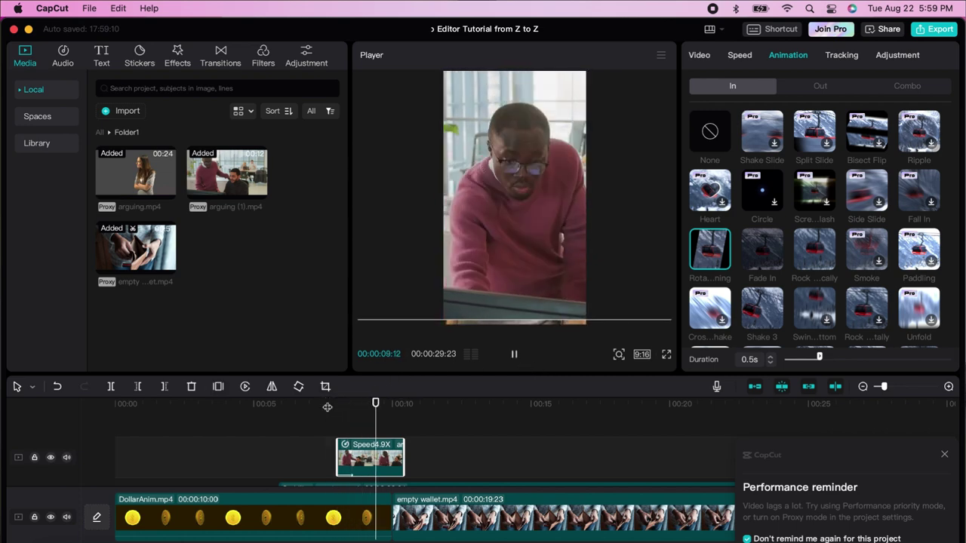
key("space")
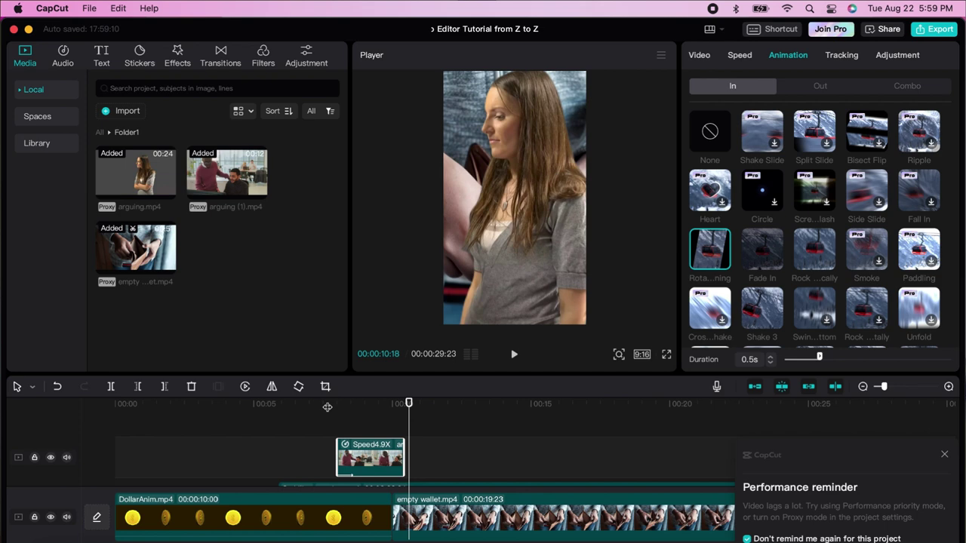
left_click(764, 250)
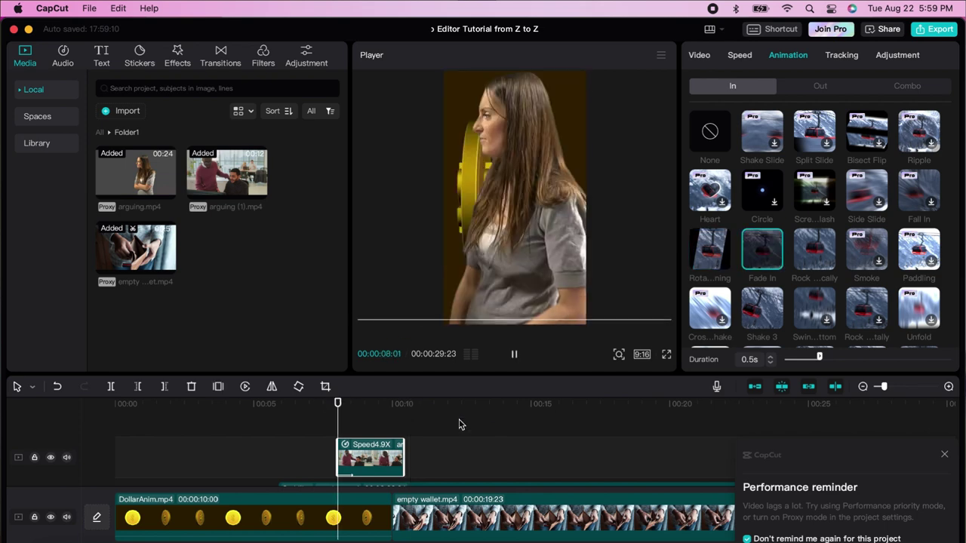
left_click(770, 323)
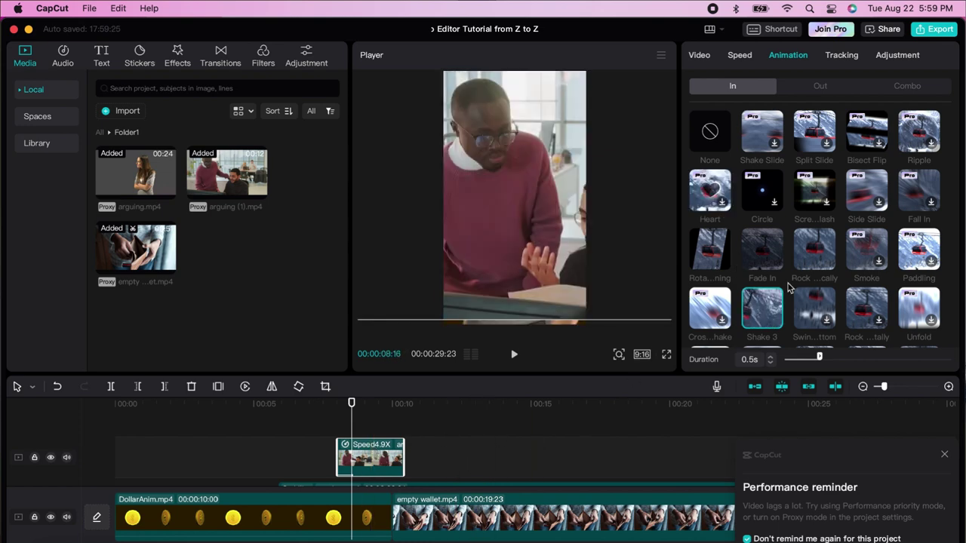
- Apply the Zoom 2 entrance animation to arguing (1).mp4 and play the timeline from just before the clip
scroll(790, 287, "down", 2)
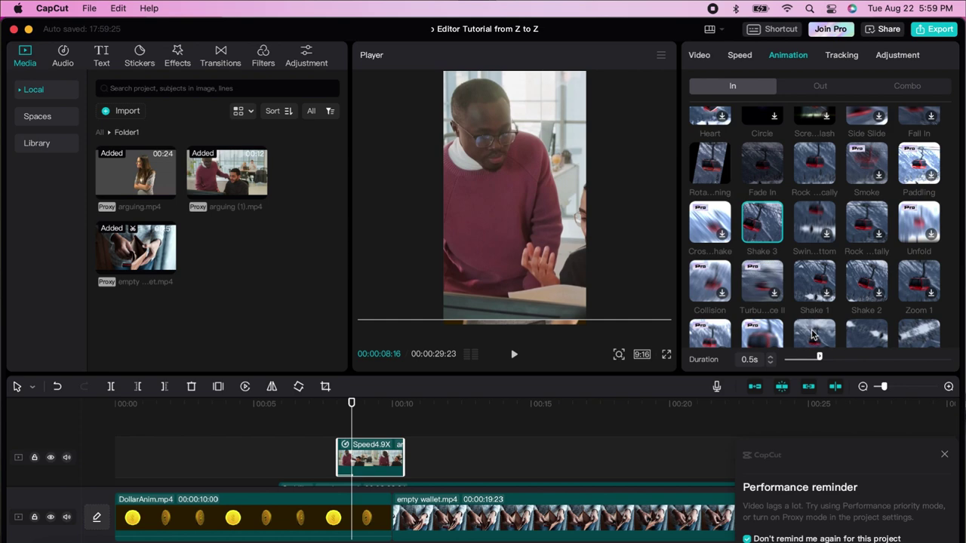
scroll(813, 335, "down", 2)
left_click(812, 276)
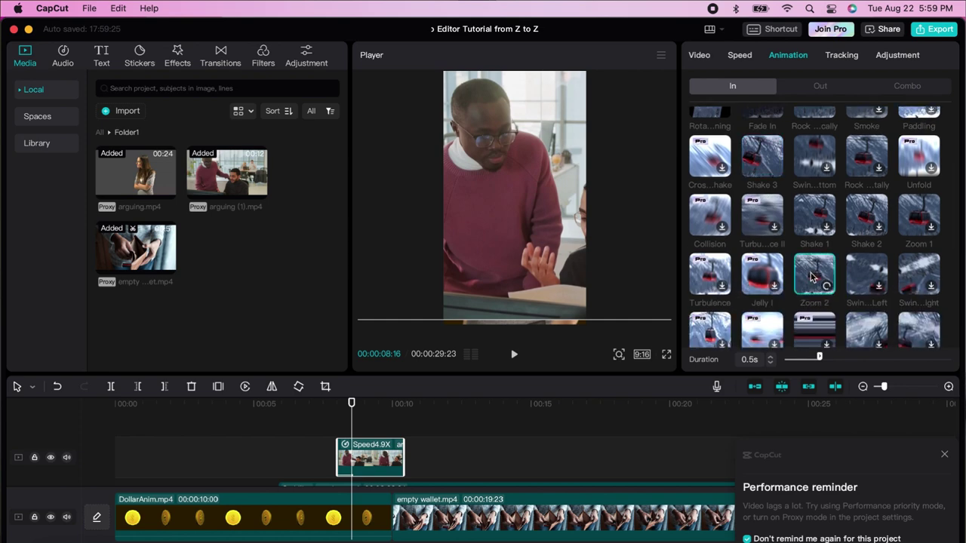
left_click(327, 408)
key("space")
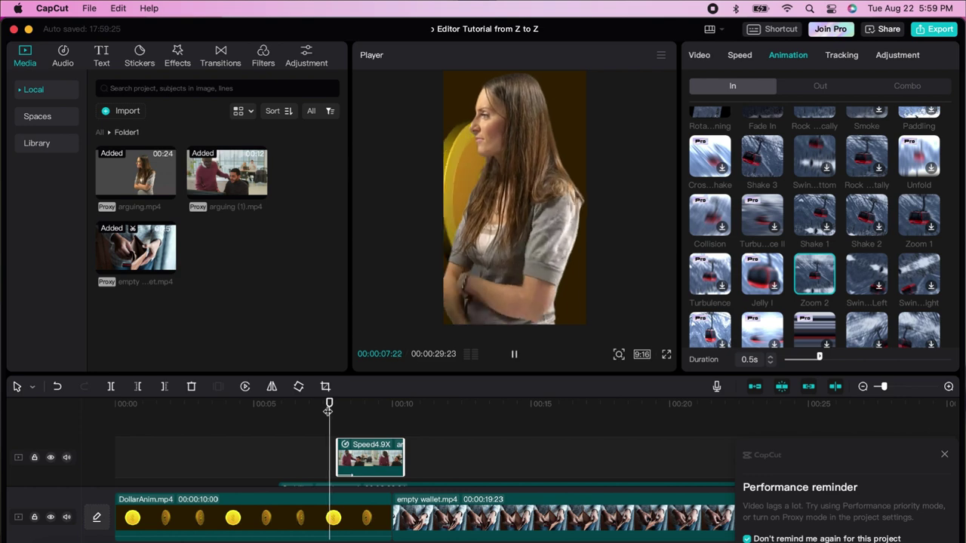
key("space")
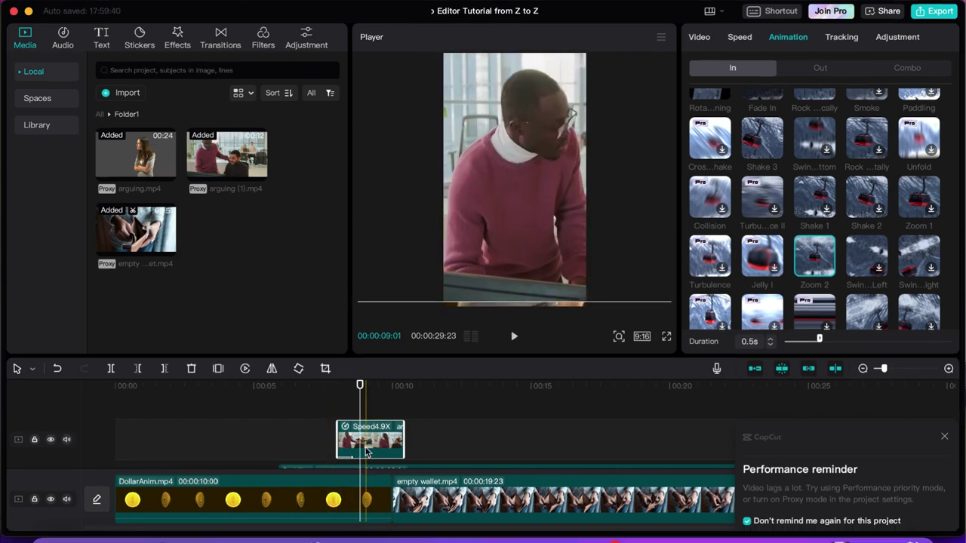
- Move arguing (1).mp4 and arguing.mp4 to start at about 13 seconds, clear of the cut between DollarAnim.mp4 and empty wallet.mp4
left_click_drag(365, 451, 522, 451)
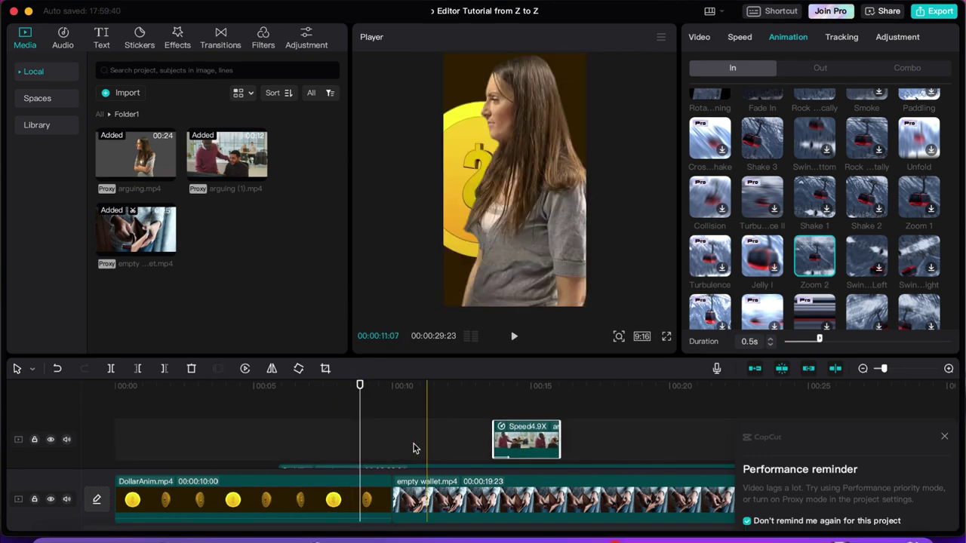
left_click_drag(360, 426, 548, 426)
mouse_move(392, 387)
left_mouse_down()
mouse_move(426, 388)
mouse_move(380, 386)
left_mouse_up()
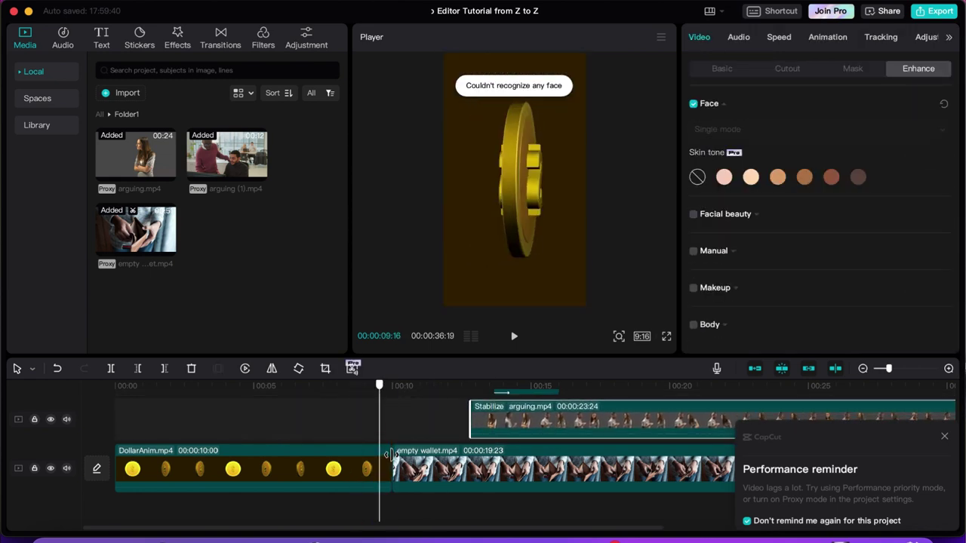
- Add the Tearing Paper mask transition between DollarAnim.mp4 and empty wallet.mp4, accepting duplicate frames, and play it
left_click(386, 464)
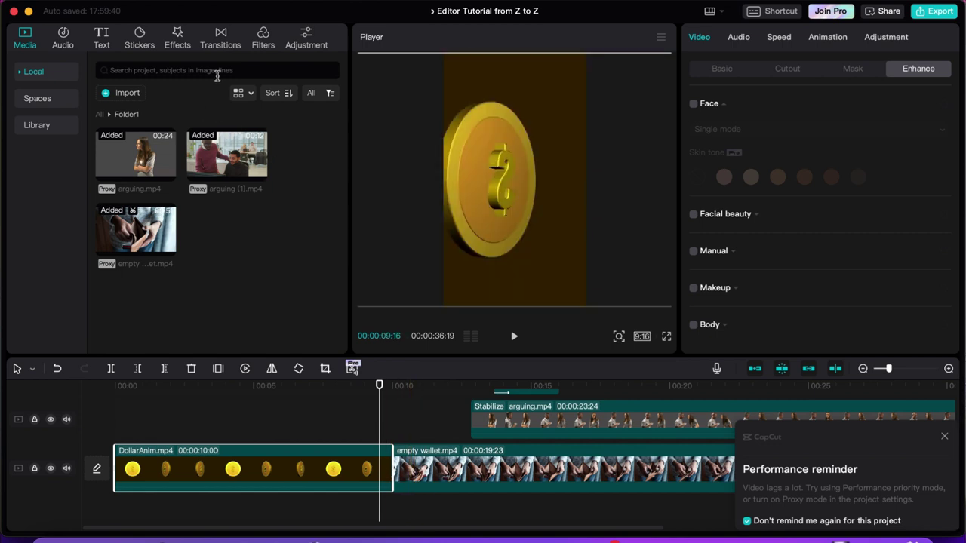
left_click(220, 38)
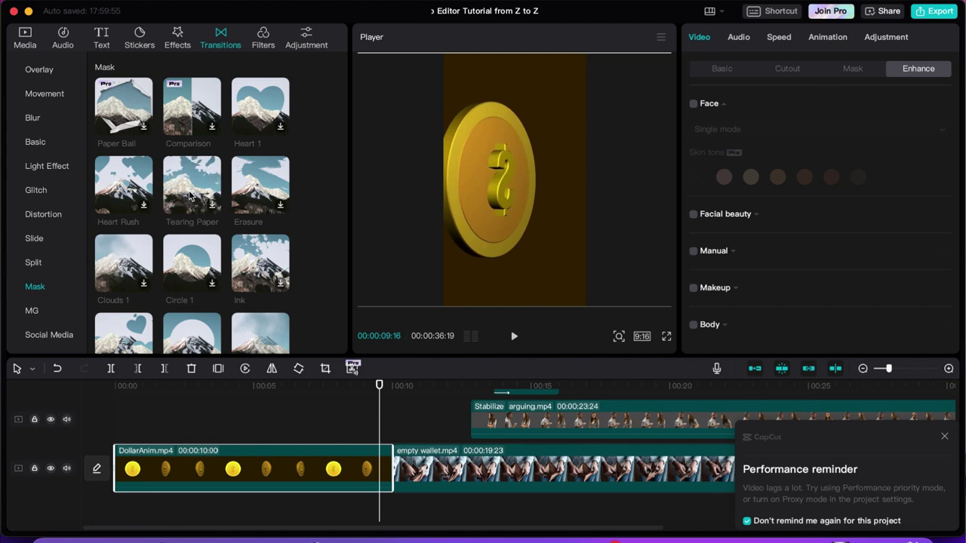
left_click_drag(190, 196, 389, 470)
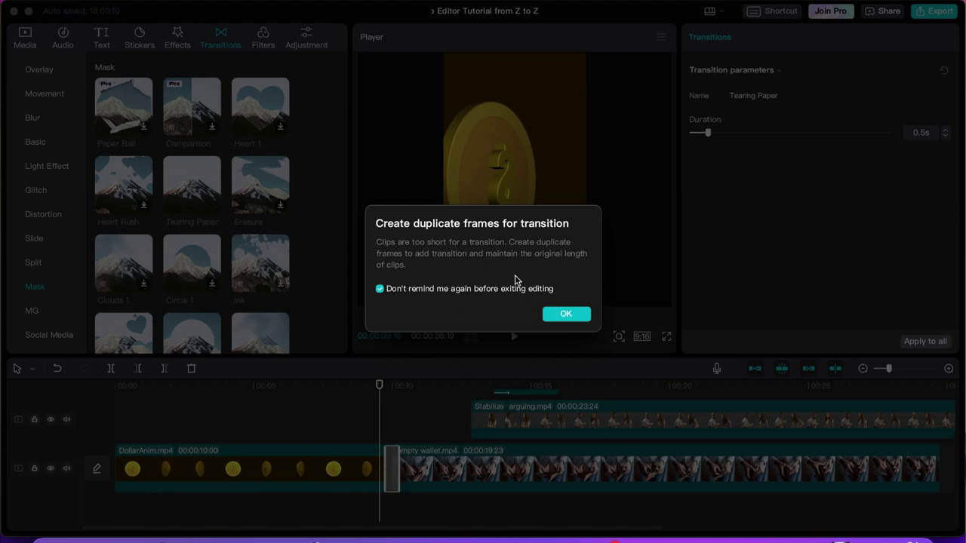
left_click(566, 315)
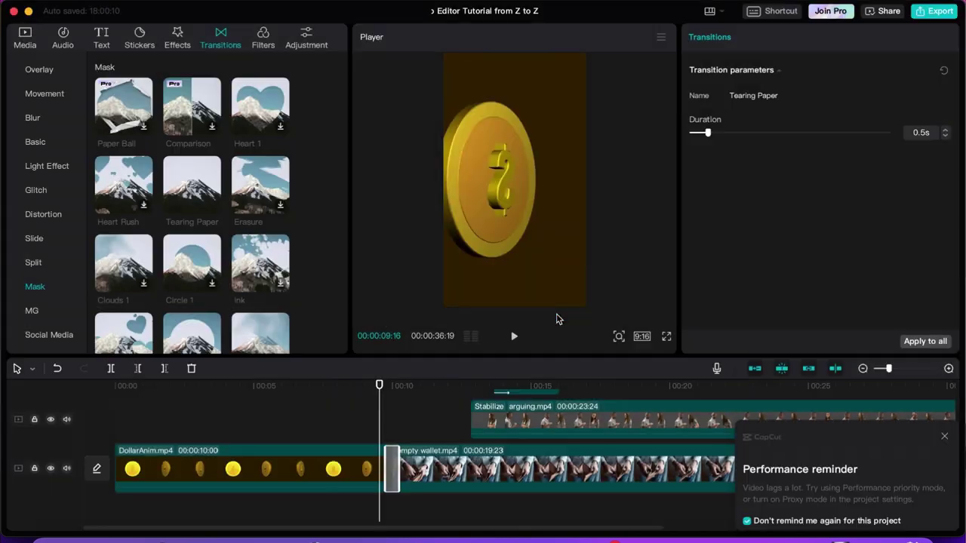
mouse_move(379, 386)
left_mouse_down()
mouse_move(397, 387)
mouse_move(368, 386)
left_mouse_up()
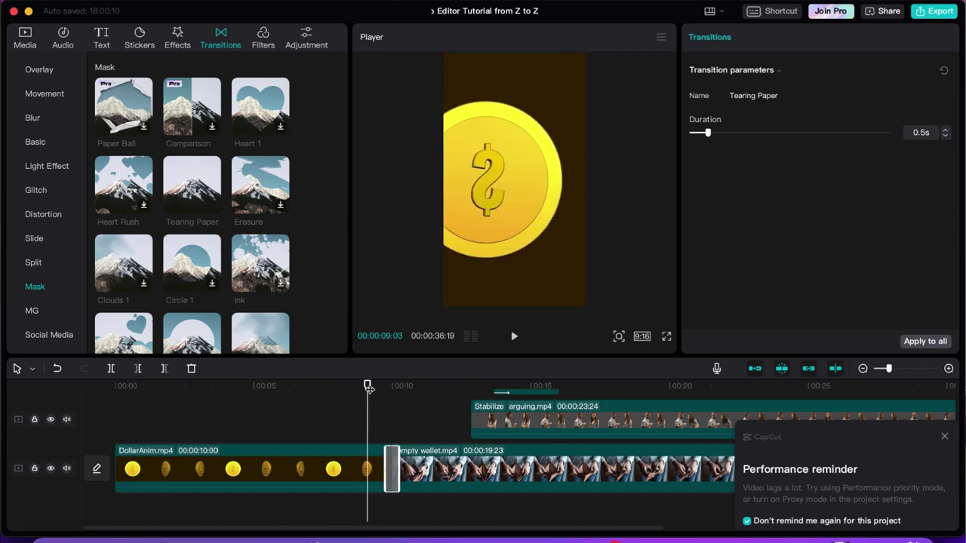
key("space")
key("space")
left_click_drag(370, 389, 368, 389)
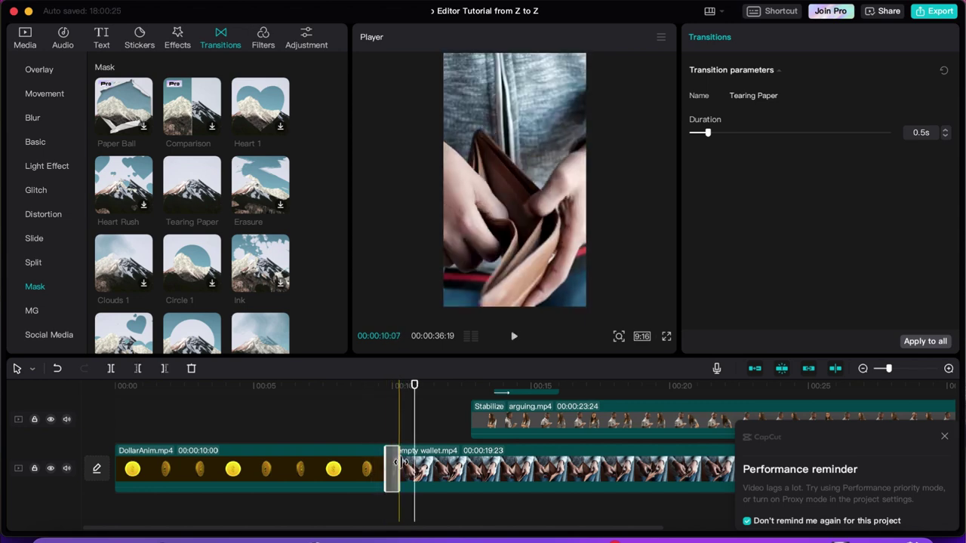
- Lengthen the Tearing Paper transition to 2.5s and play it, and shorten its duration to 1.0s
left_click_drag(369, 467, 356, 468)
left_click(345, 386)
key("space")
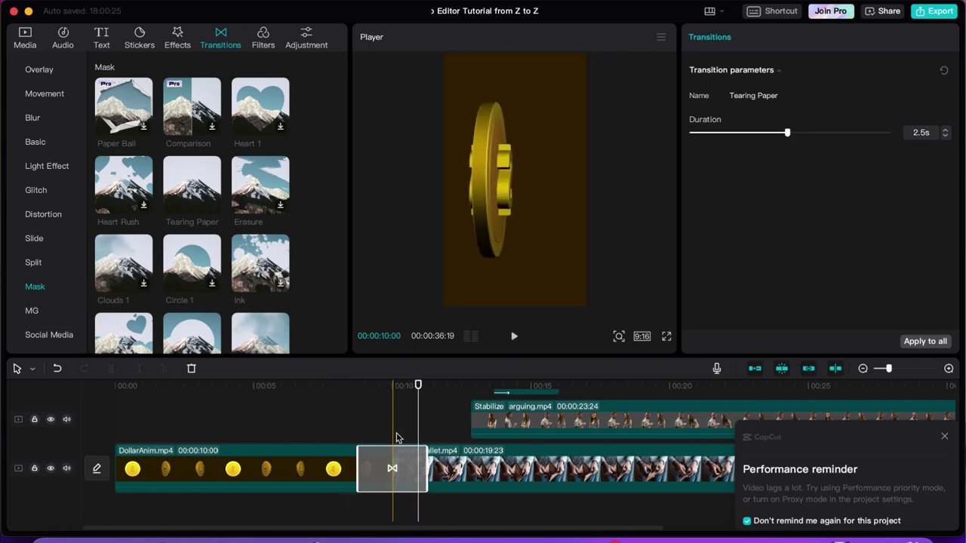
left_click_drag(426, 467, 401, 470)
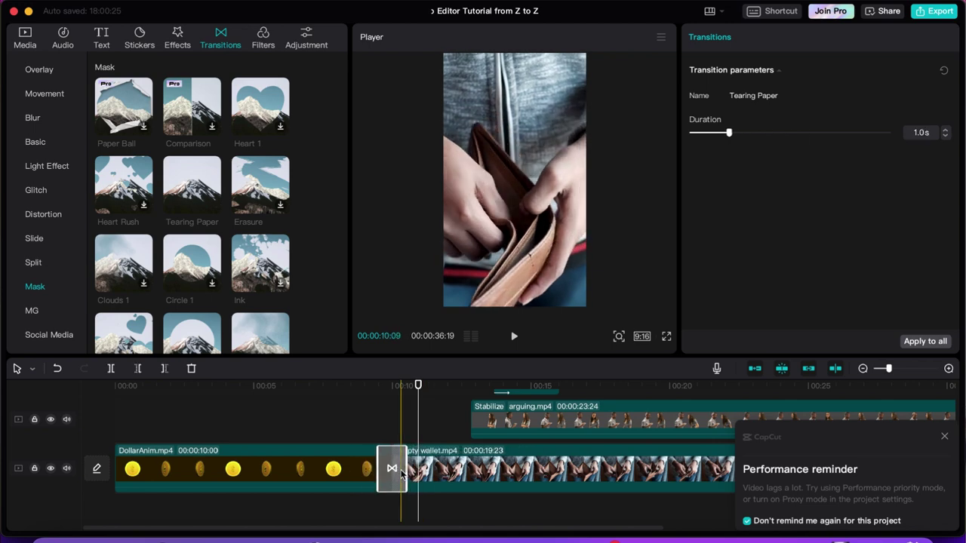
left_click(378, 391)
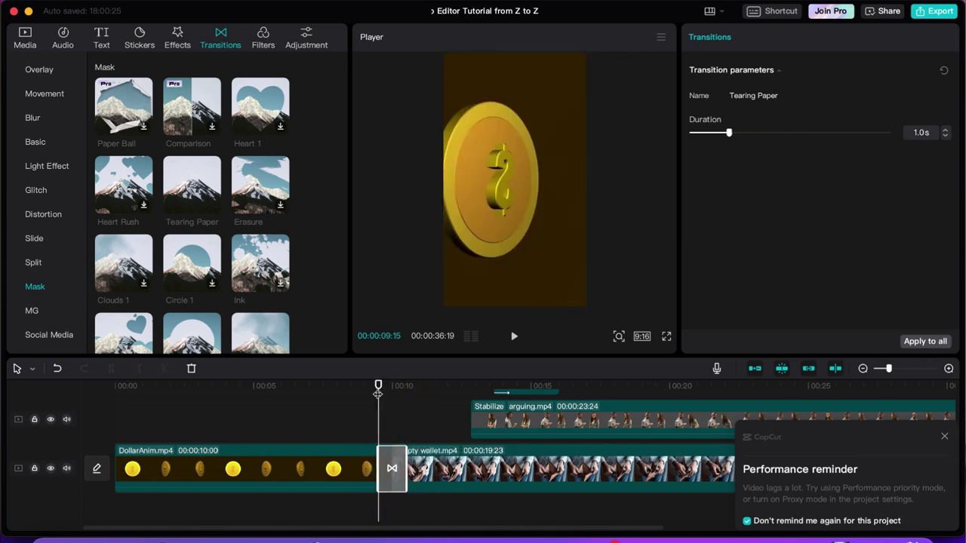
- Apply the Spectrum Scanning video effect to the DollarAnim.mp4 clip and play the clip from its start
left_click(181, 38)
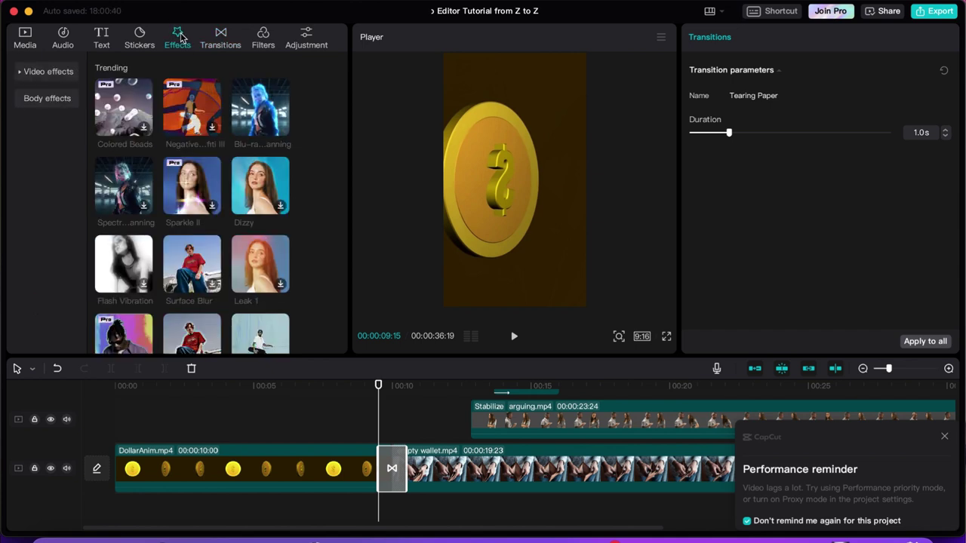
left_click(282, 386)
left_click(281, 468)
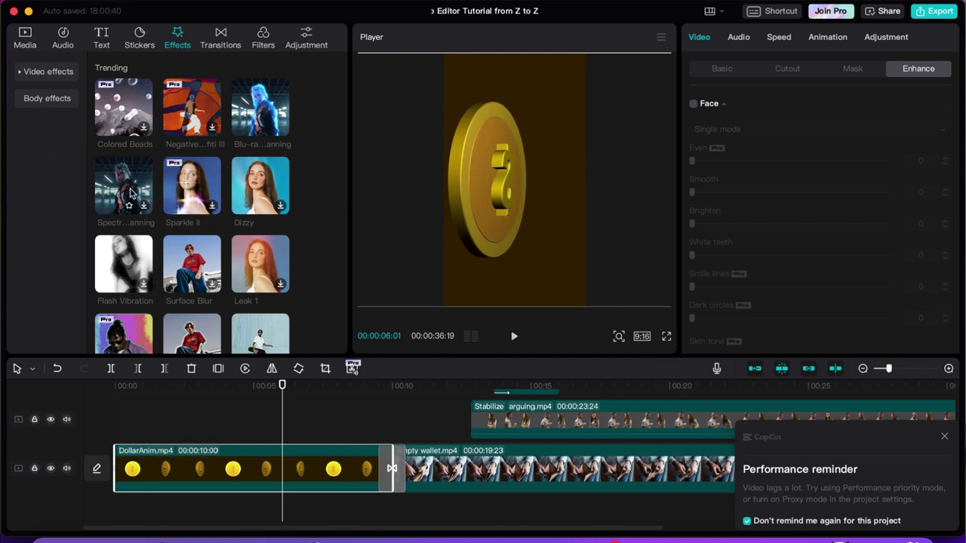
left_click_drag(129, 193, 202, 473)
left_click(103, 389)
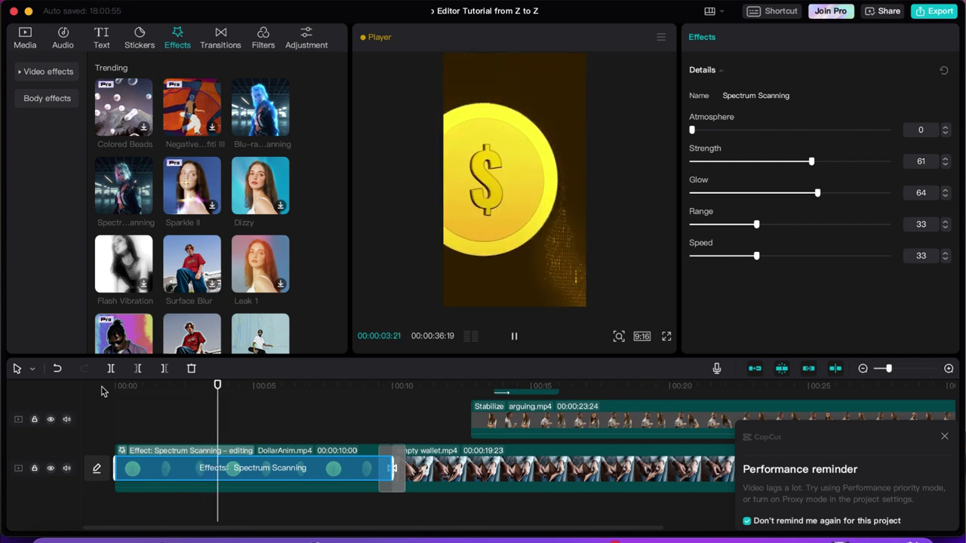
key("space")
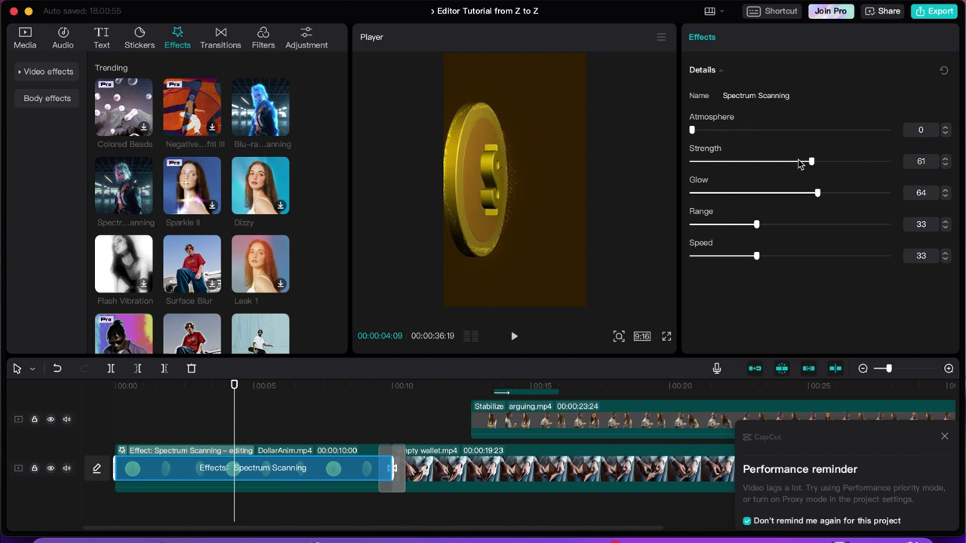
- Set the Spectrum Scanning effect's strength to 42, glow to 86, range to 69 and speed to 83, and play the result from the start
left_click_drag(810, 162, 773, 161)
left_click_drag(821, 193, 862, 196)
left_click_drag(756, 225, 826, 225)
left_click_drag(756, 256, 854, 257)
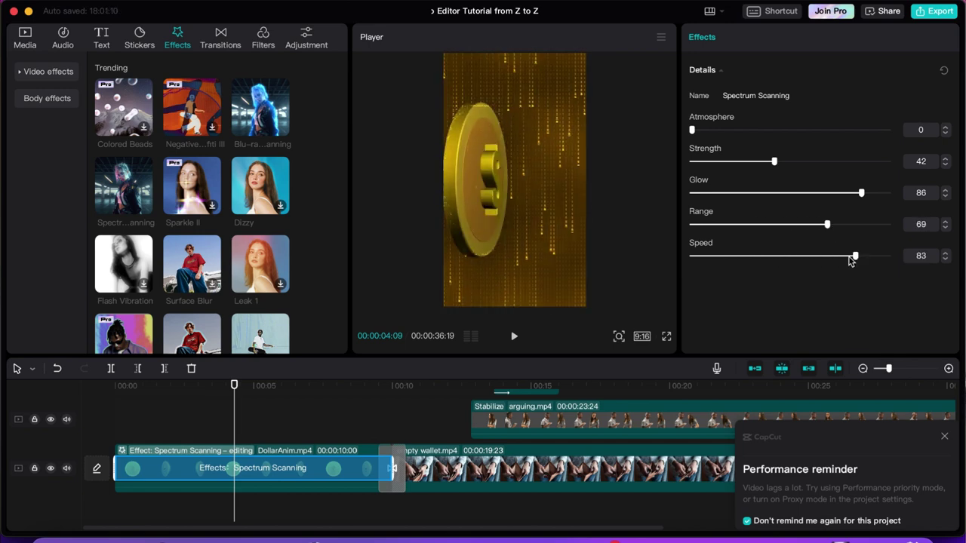
left_click(113, 386)
key("space")
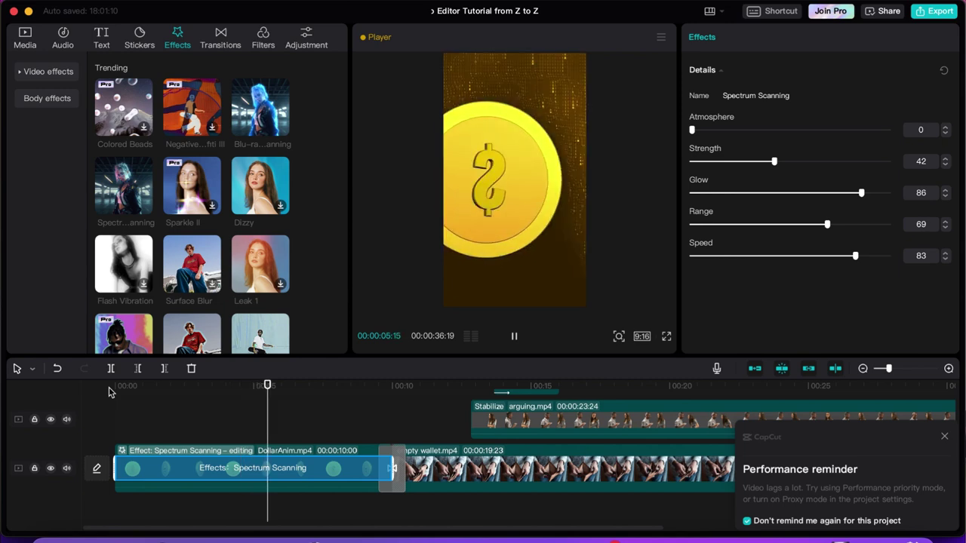
key("space")
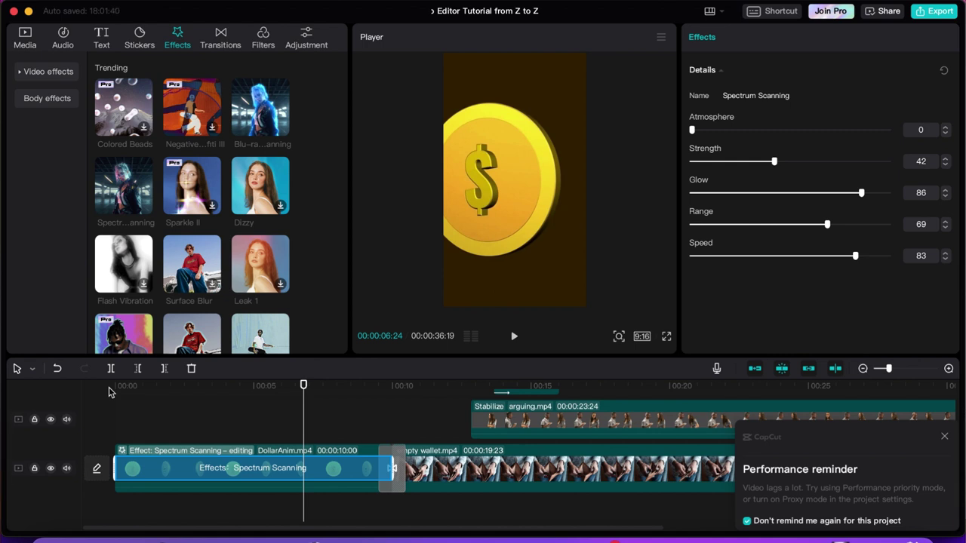
- Add the green arrow Emphasis sticker at about 3 s, rotate it to -107°, scale it to 154% and place it over the coin's lower part
left_click(139, 38)
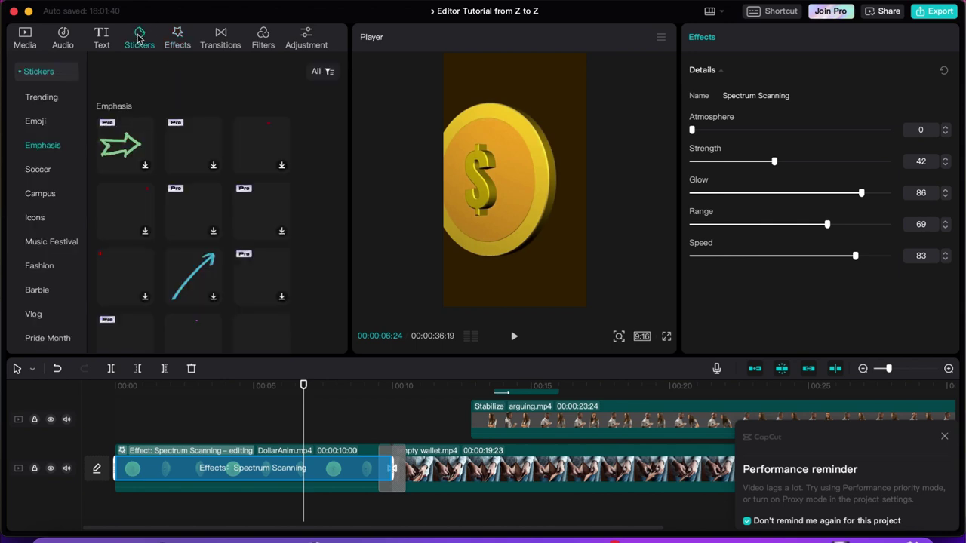
left_click_drag(120, 145, 201, 426)
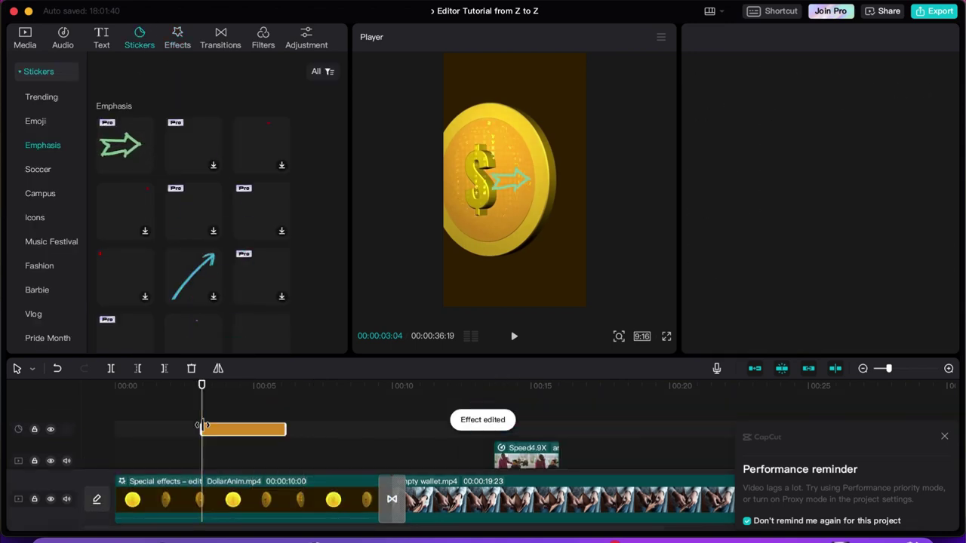
left_click_drag(200, 387, 228, 389)
left_click_drag(528, 177, 480, 232)
left_click_drag(473, 278, 518, 261)
mouse_move(726, 106)
left_mouse_down()
mouse_move(770, 107)
mouse_move(744, 109)
left_mouse_up()
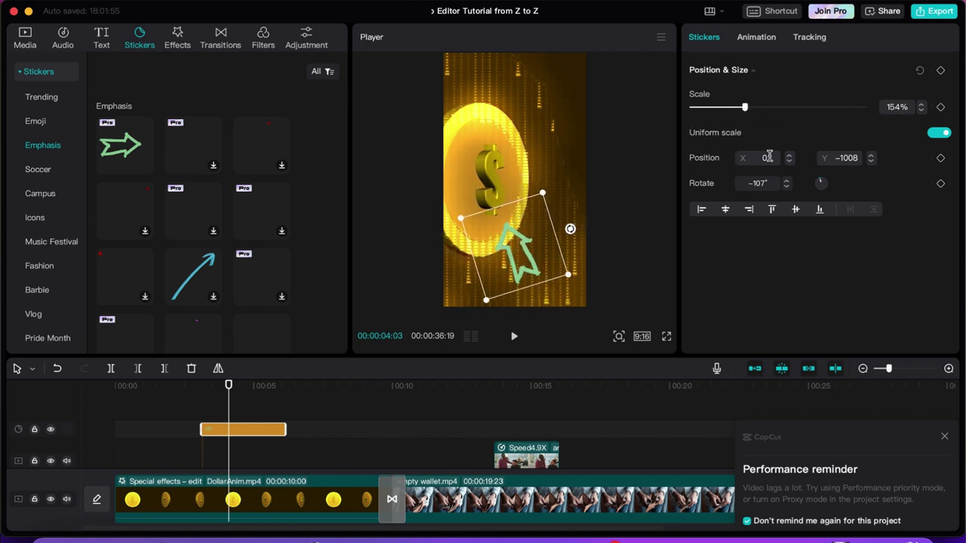
- Try the arrow sticker's alignment options, centre it horizontally and move it down to about Y -1086
left_click(749, 209)
left_click(766, 211)
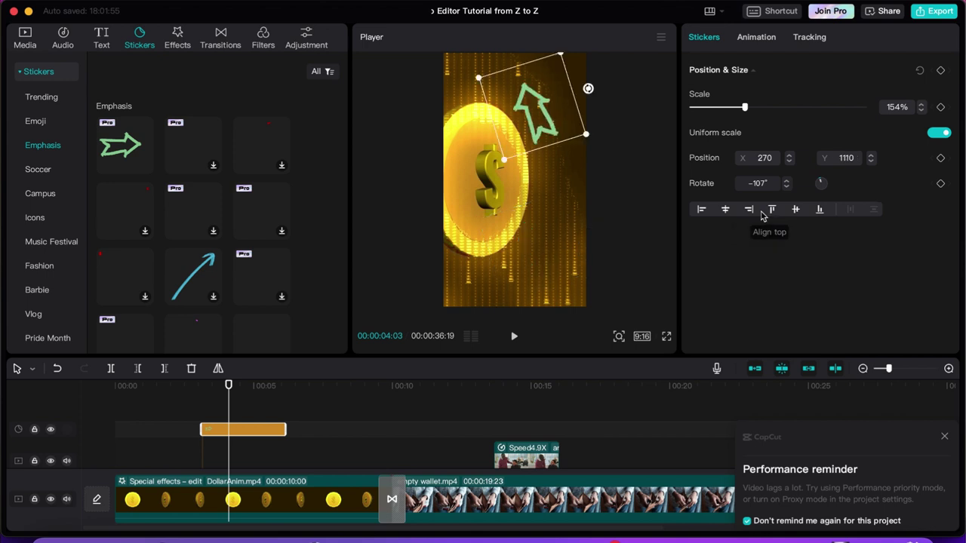
left_click(701, 211)
left_click(726, 211)
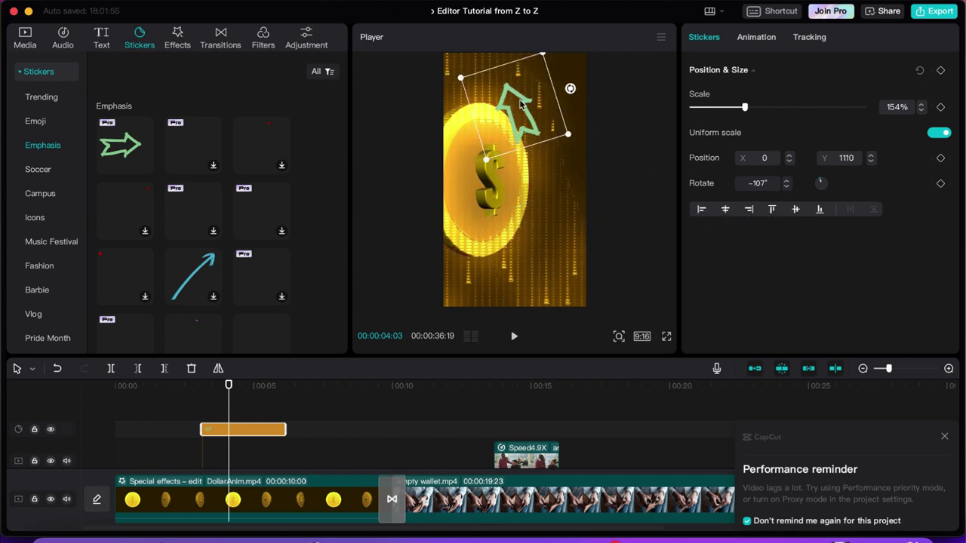
left_click_drag(520, 161, 523, 250)
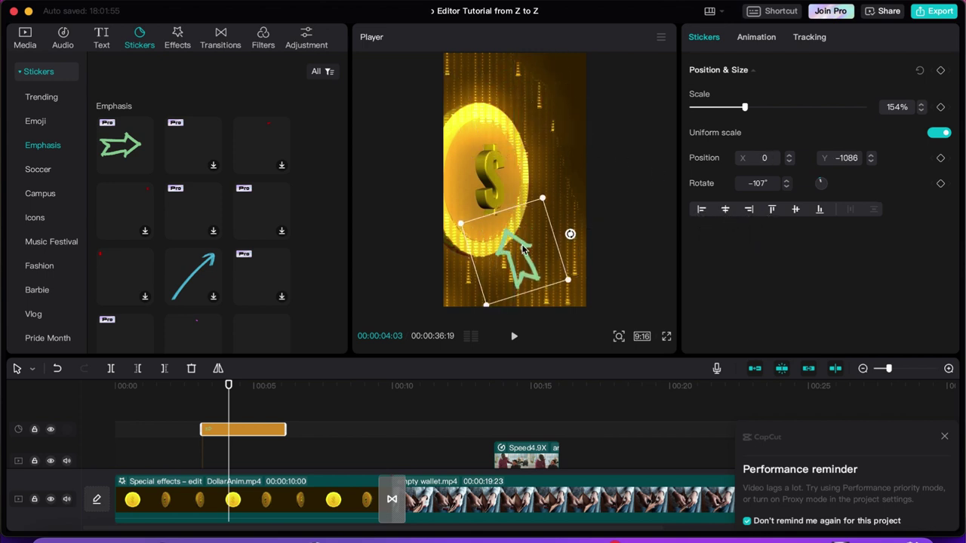
- Try the Zoom In and Slide Down entrance animations on the arrow sticker, then apply Slide Up
left_click(755, 37)
left_click(762, 185)
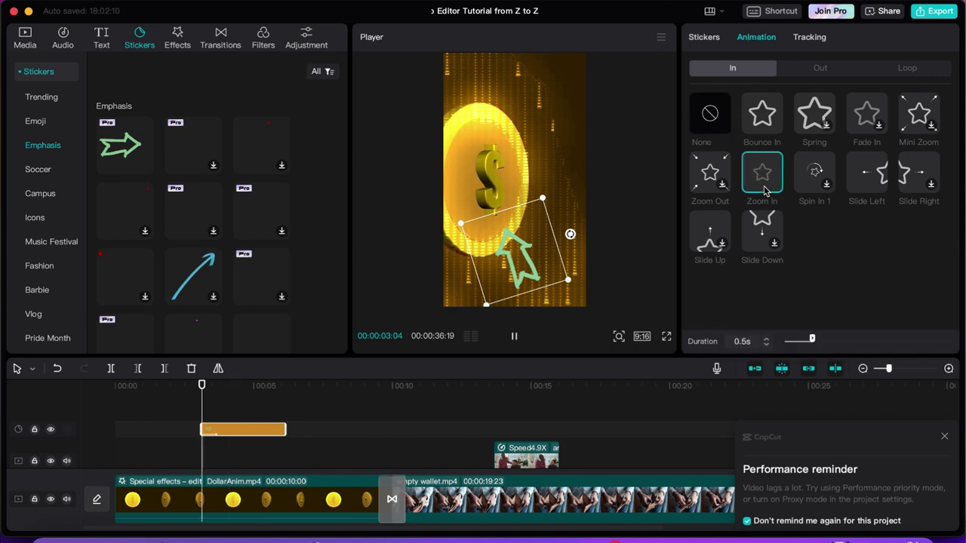
left_click(761, 230)
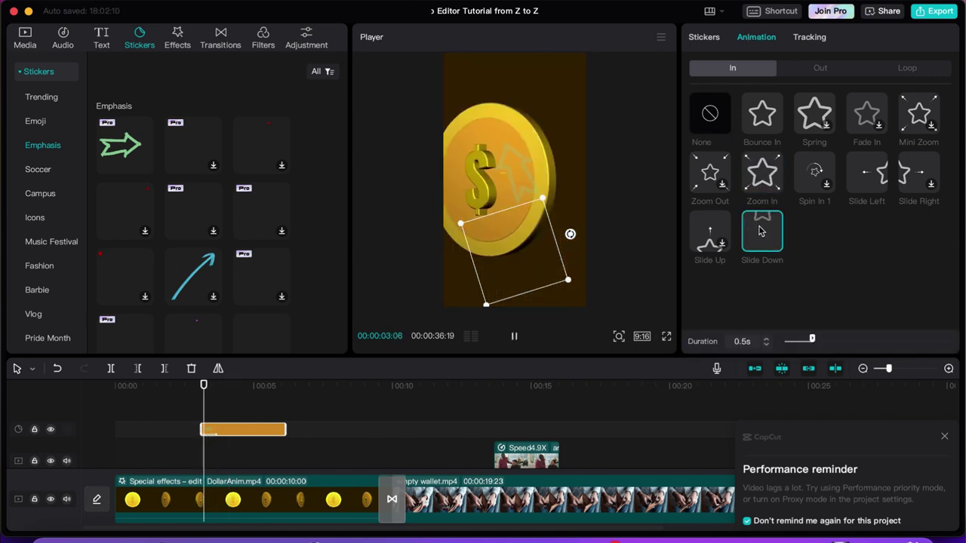
left_click(717, 233)
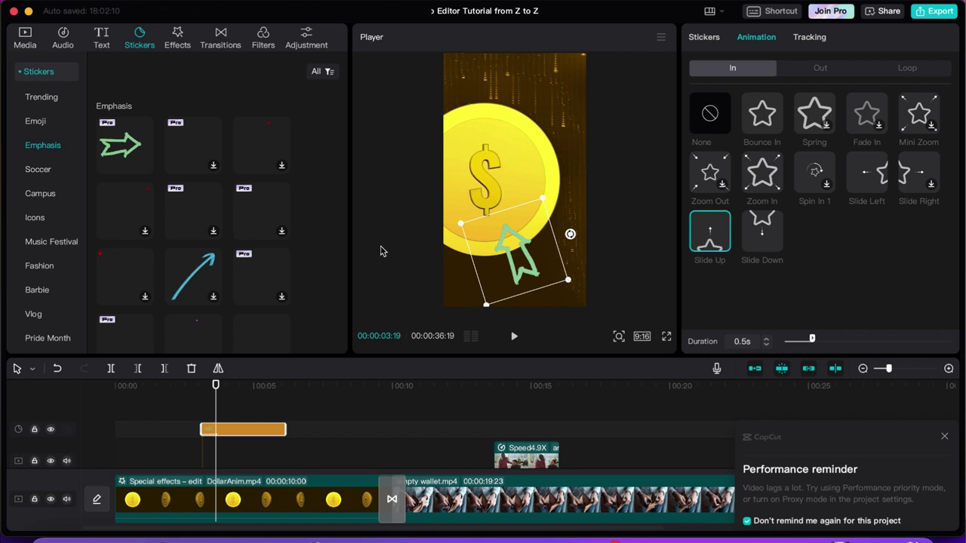
- Preview Mono, Retro, Night Scene and Style filters on the empty wallet clip, including Tunnel, BW 3, Agfa 400 and VHS III
left_click(263, 42)
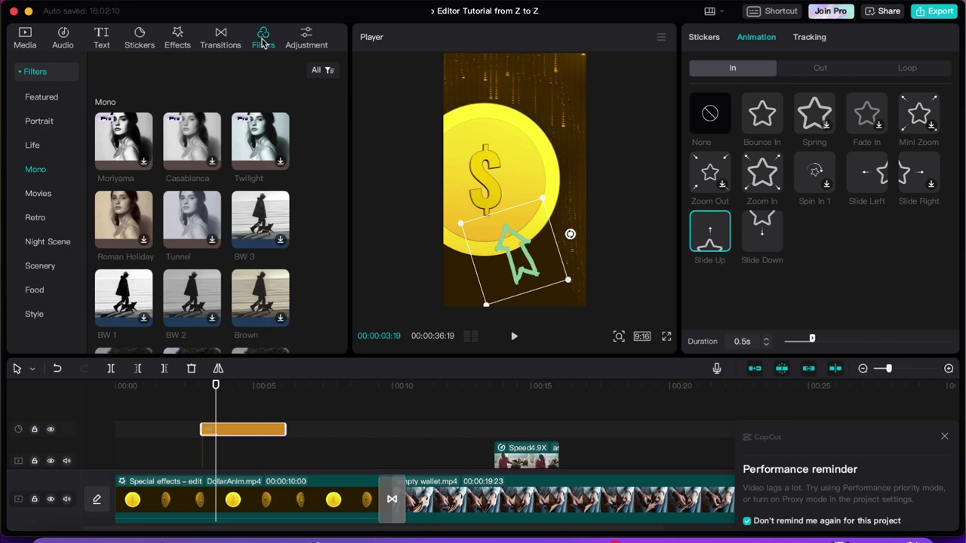
left_click(436, 499)
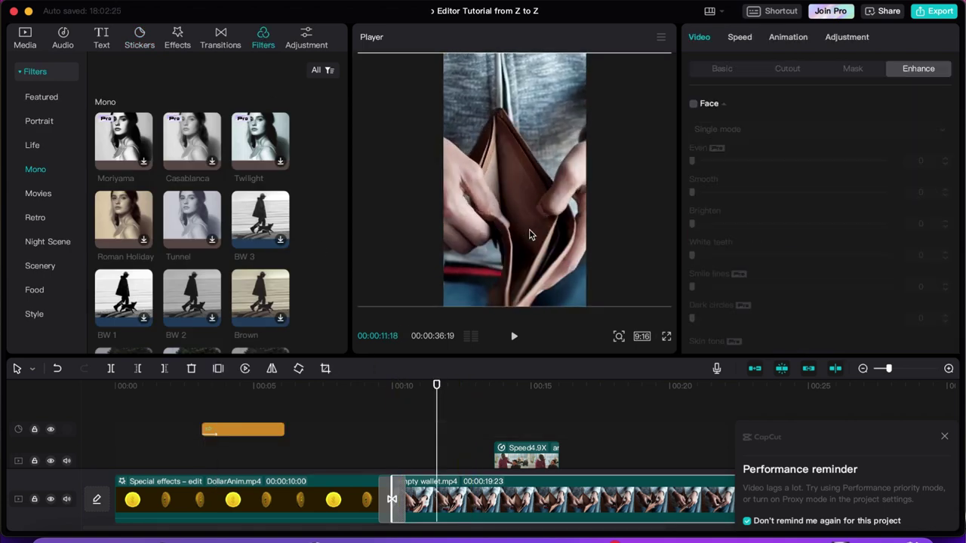
left_click(194, 228)
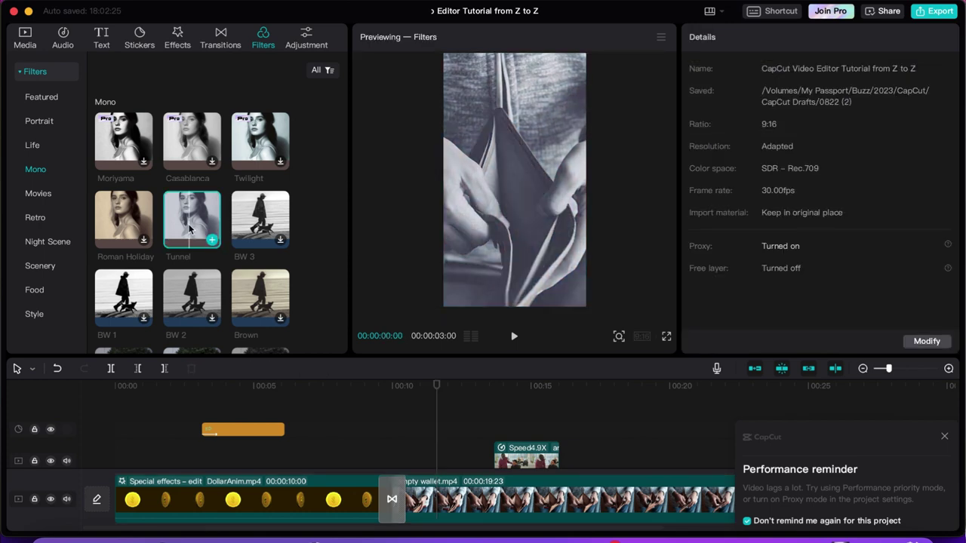
left_click(263, 233)
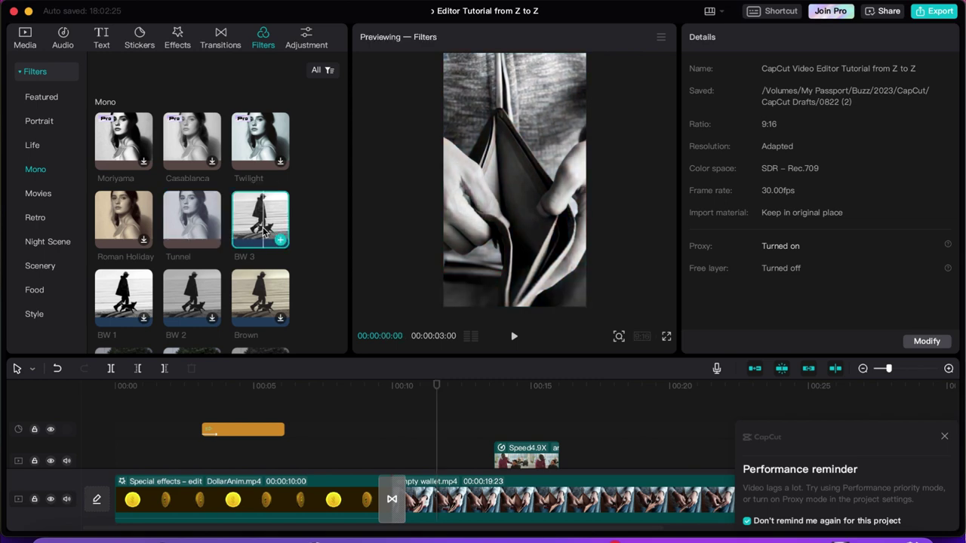
left_click(32, 219)
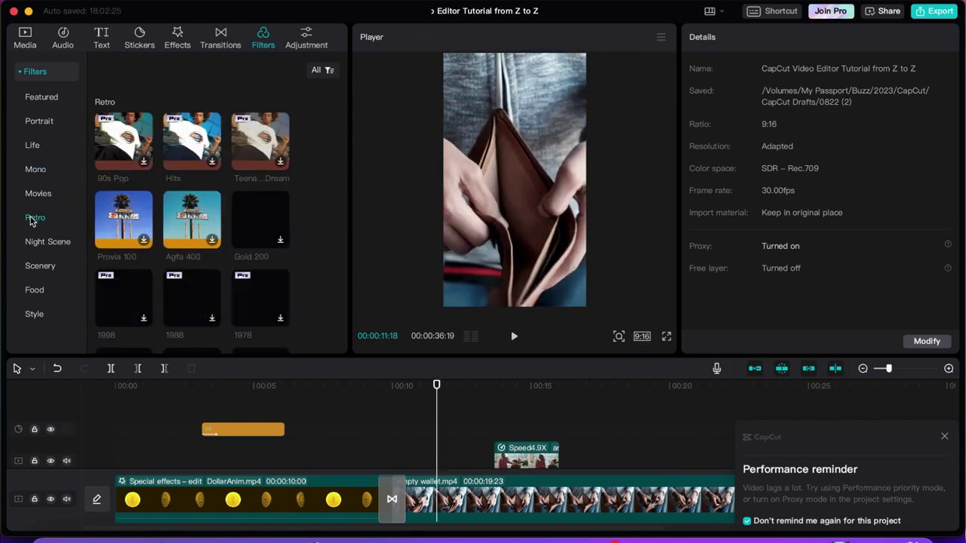
left_click(188, 229)
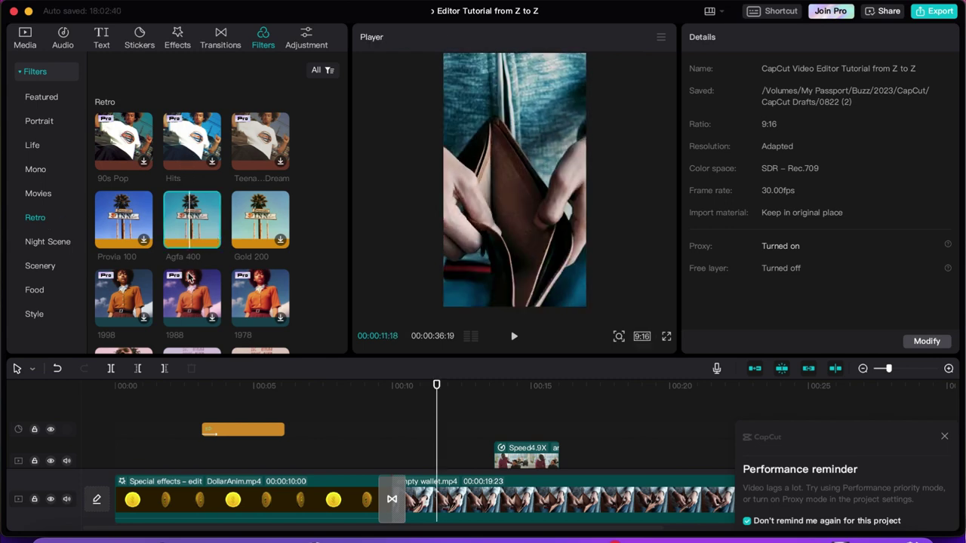
scroll(188, 287, "down", 3)
left_click(190, 261)
scroll(191, 260, "down", 3)
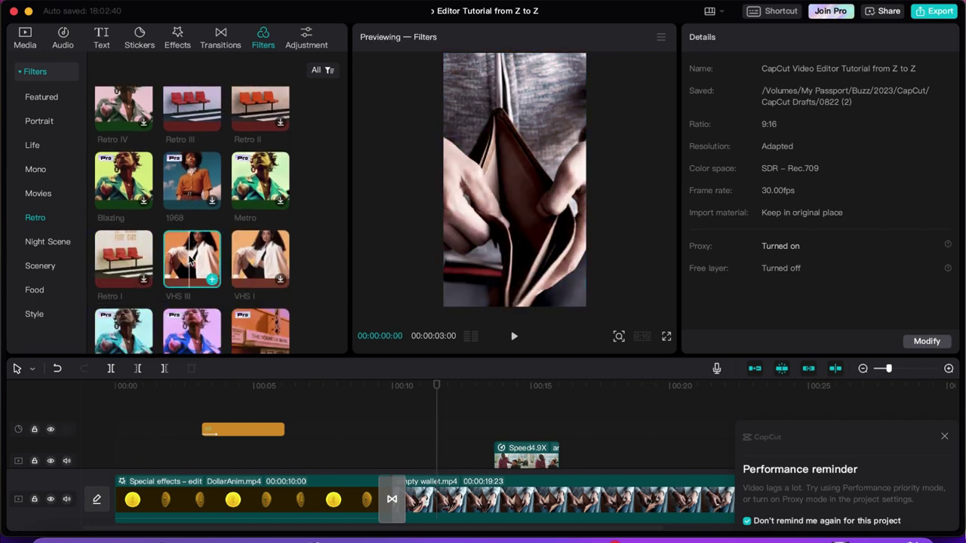
scroll(244, 287, "down", 1)
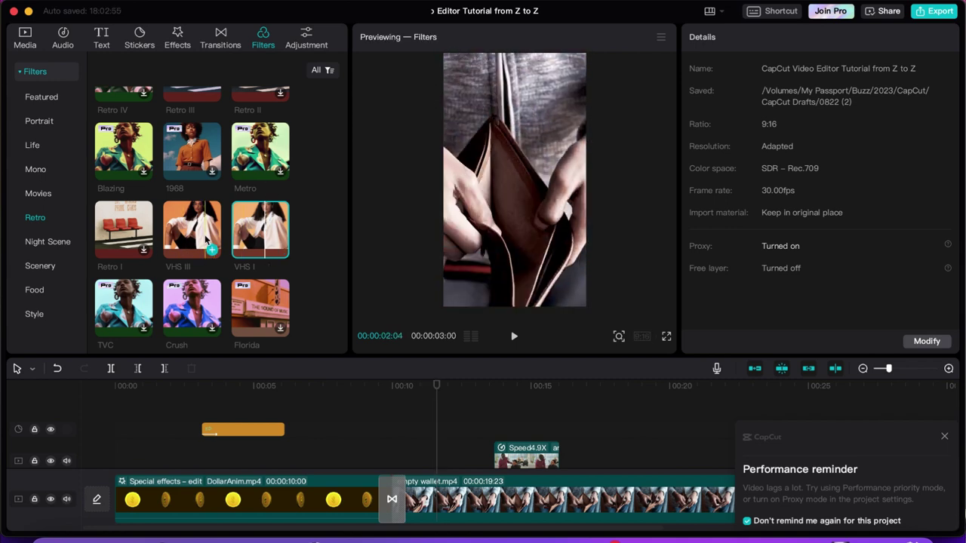
left_click(50, 243)
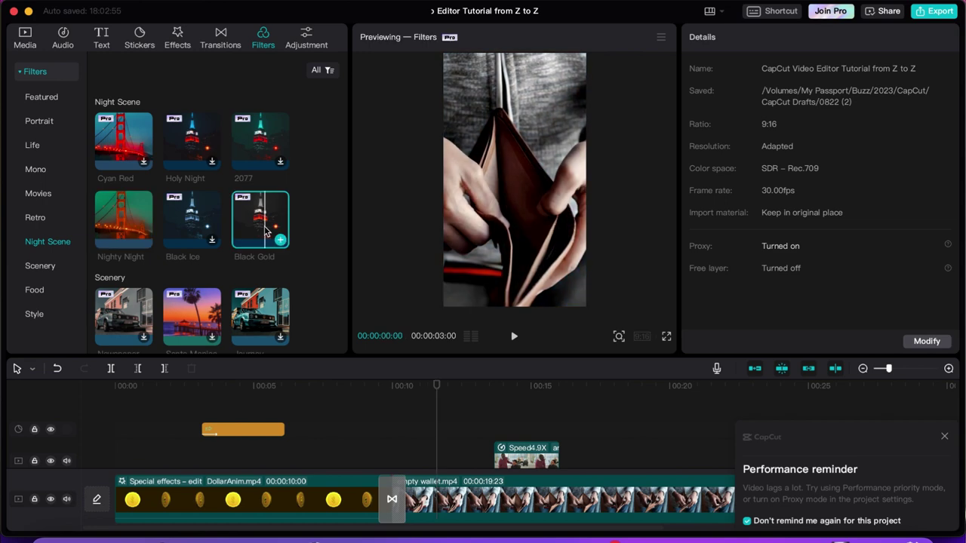
left_click(28, 315)
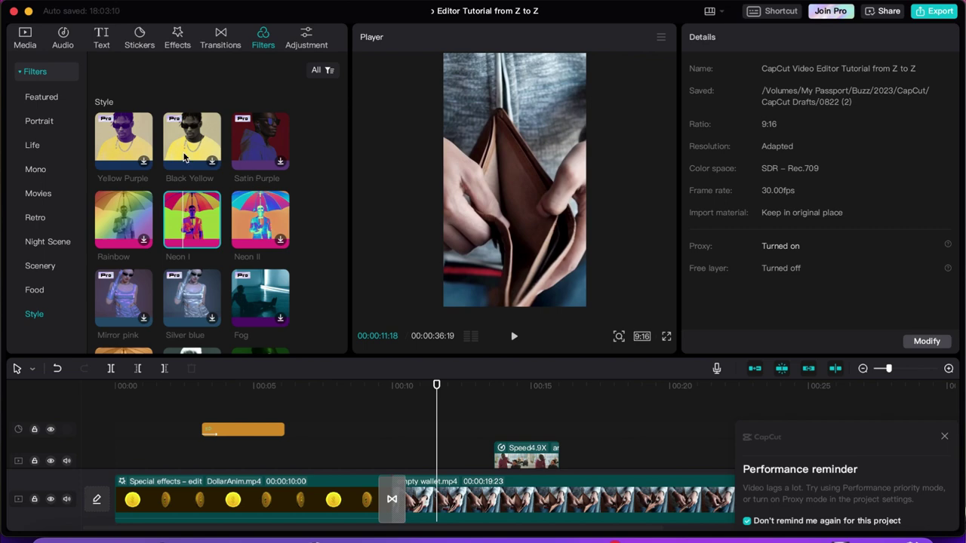
scroll(193, 226, "down", 3)
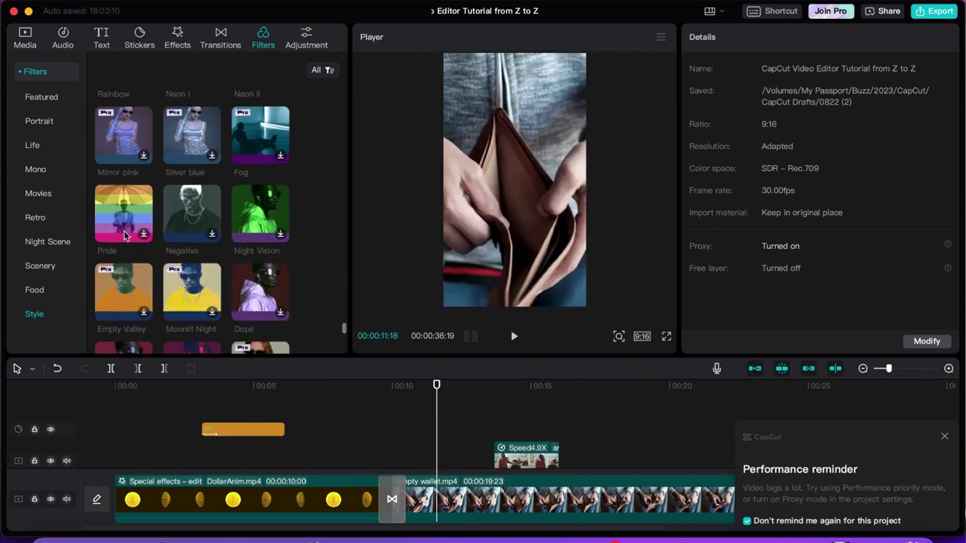
scroll(125, 211, "down", 1)
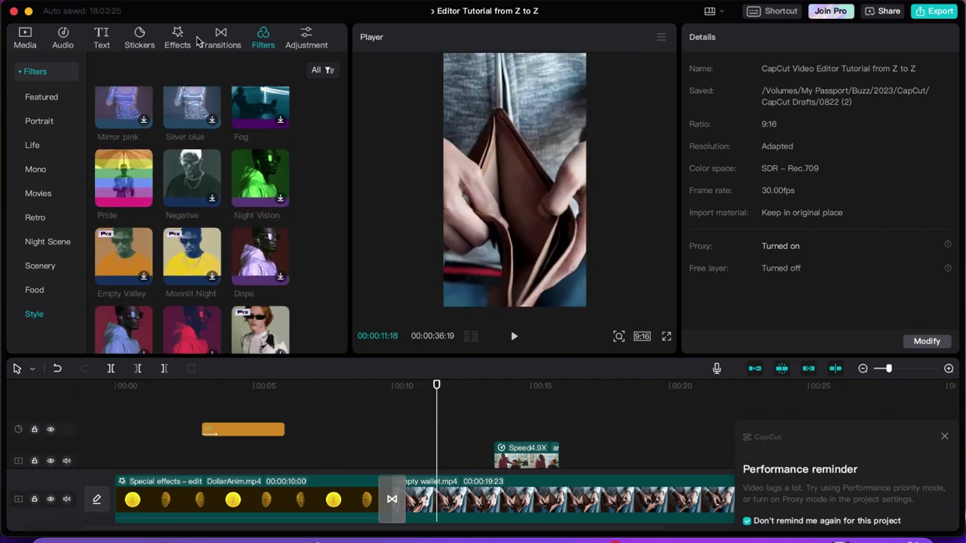
- Add the pink "Hi" greeting text template above the empty wallet clip at about 11 s and play it back
left_click(103, 38)
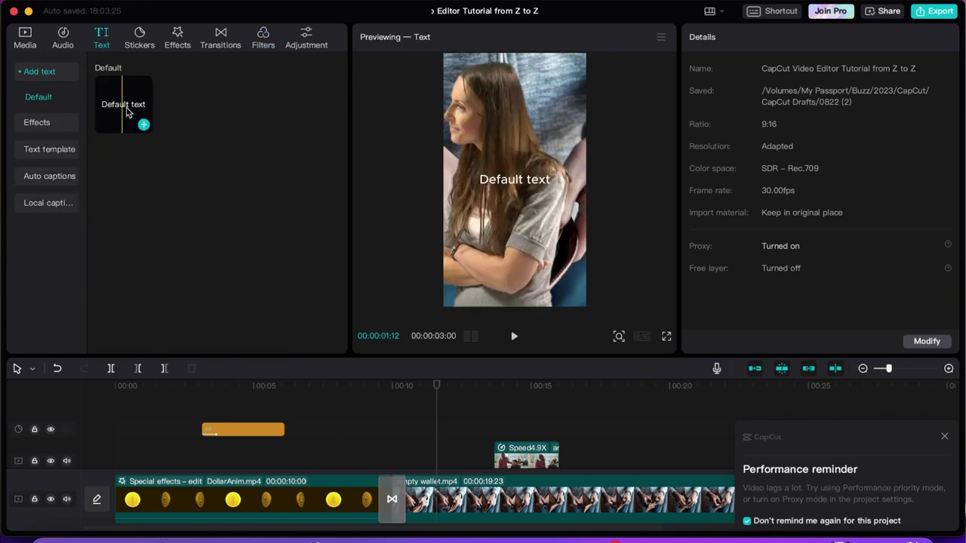
left_click(45, 129)
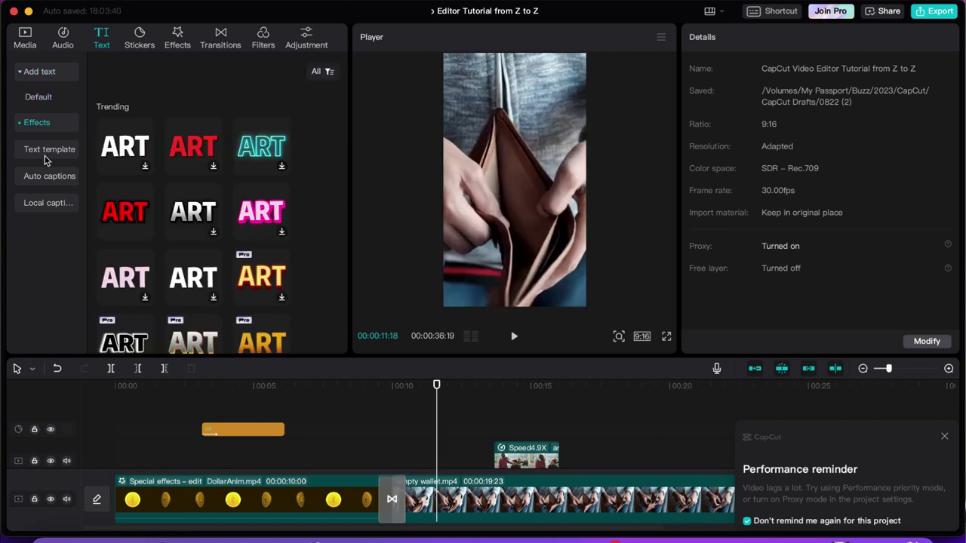
left_click(46, 154)
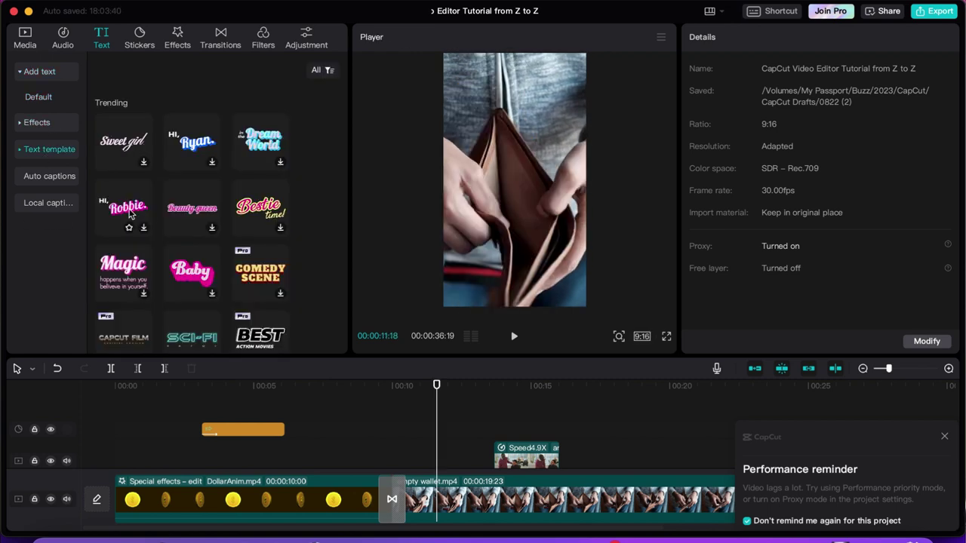
left_click_drag(126, 215, 413, 436)
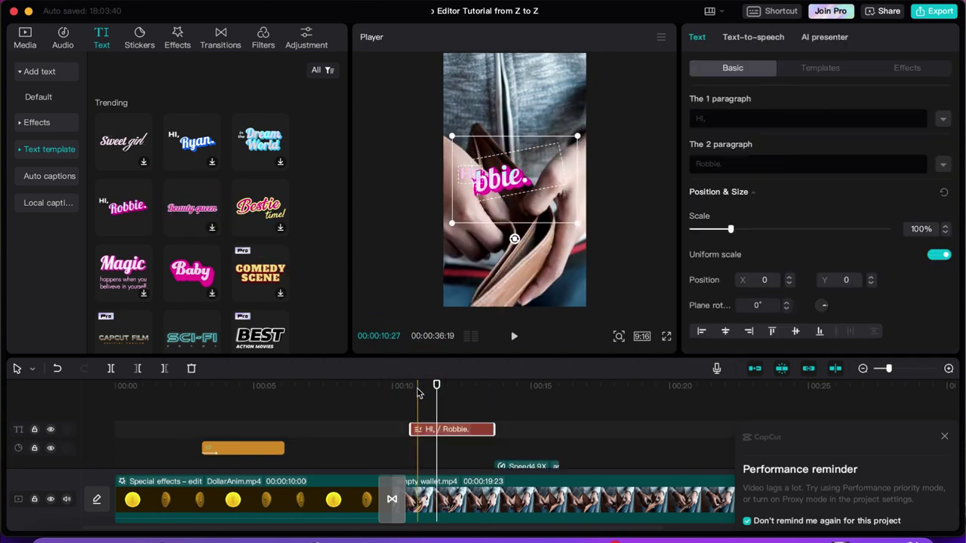
left_click(403, 393)
key("space")
- Add the COMEDY SCENE text template at about 17 s on the text track and play it back
left_click_drag(260, 272, 582, 427)
left_click(581, 388)
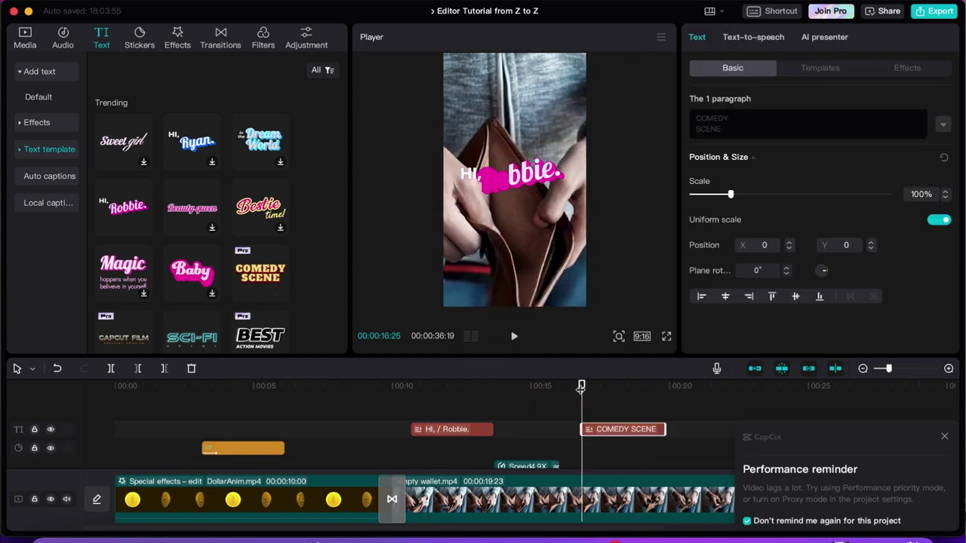
key("space")
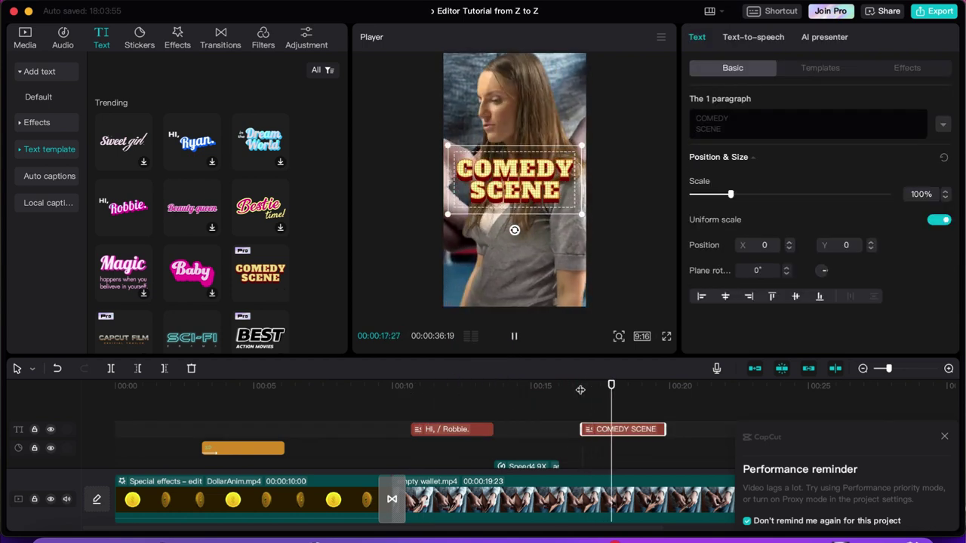
key("space")
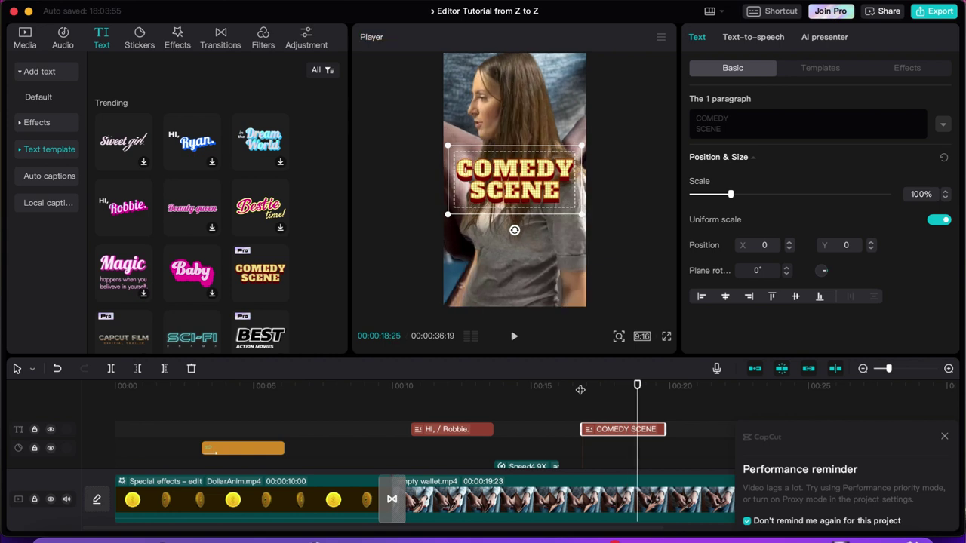
- Replace the COMEDY SCENE template's wording with a two-line title: the first name in possessive form above BUZZ
left_click(706, 117)
key("super+a")
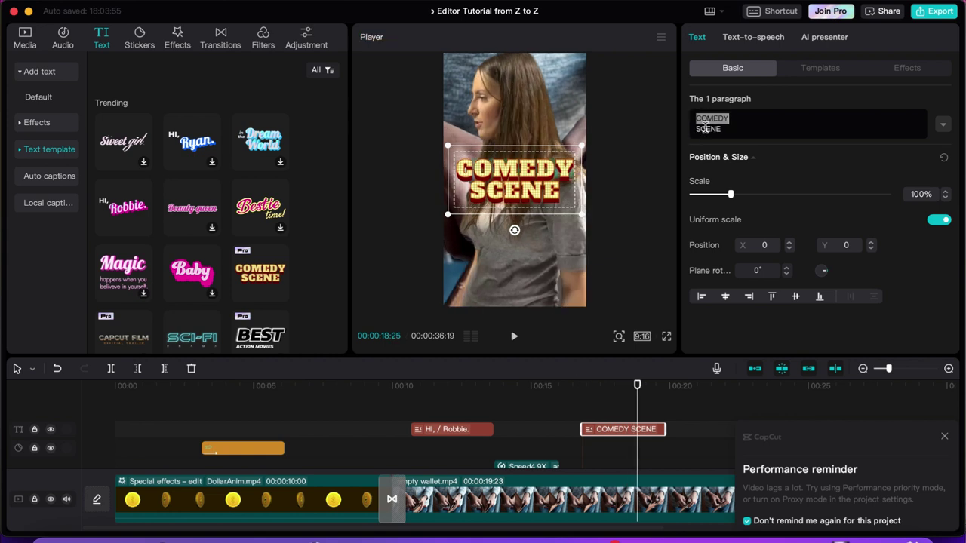
type("KAT")
type("IA'S")
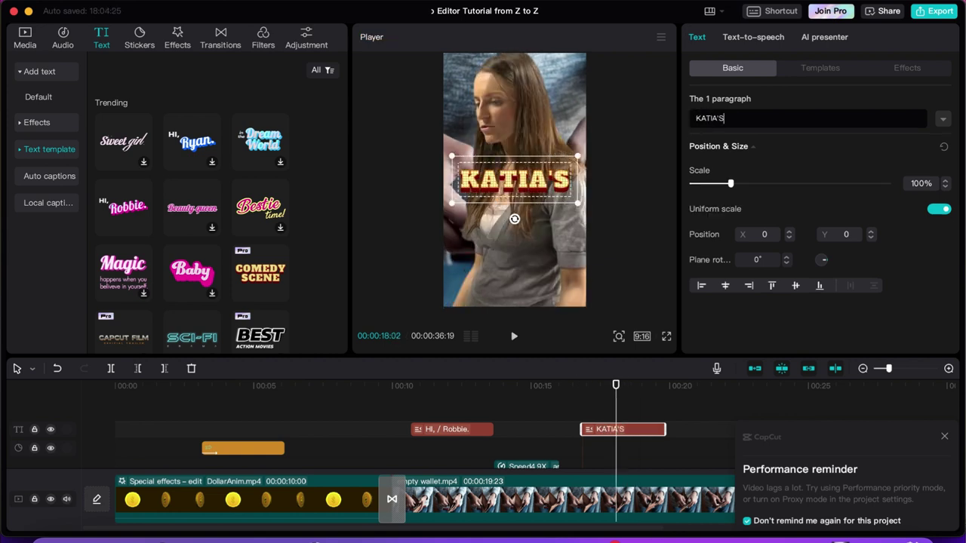
key("Return")
type("BUZZ")
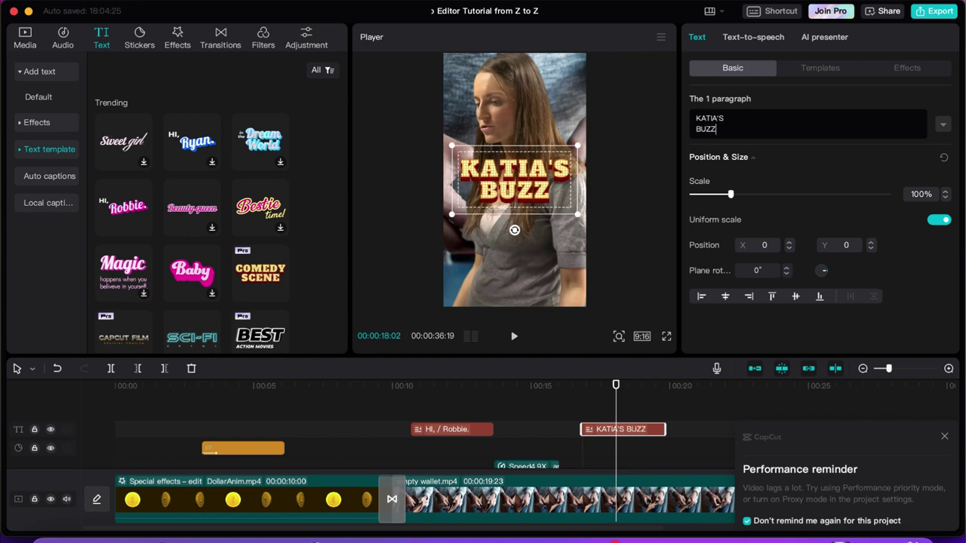
- Scale the two-line title to 79%, try aligning it to the frame's top edge, and align it to the bottom edge
mouse_move(729, 201)
left_mouse_down()
mouse_move(749, 198)
mouse_move(725, 202)
left_mouse_up()
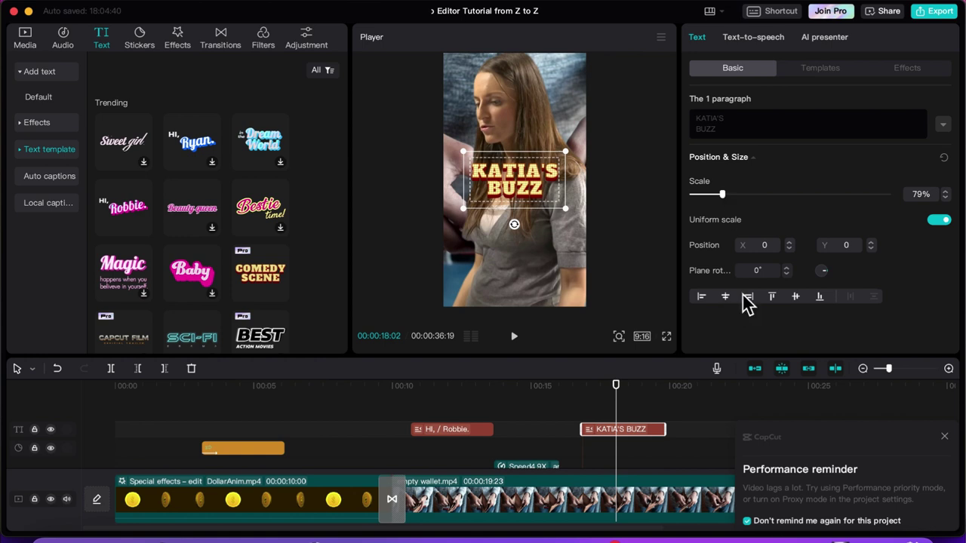
left_click(772, 298)
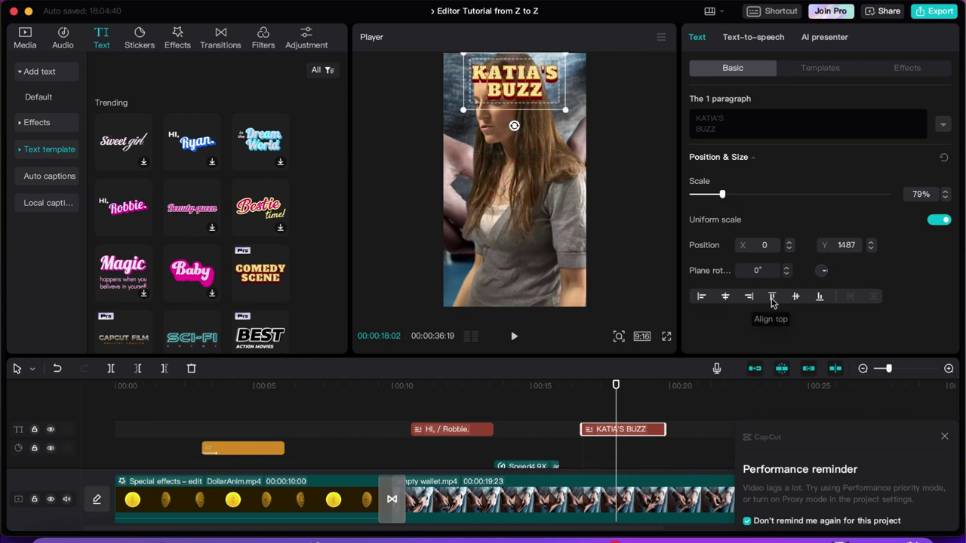
left_click(819, 298)
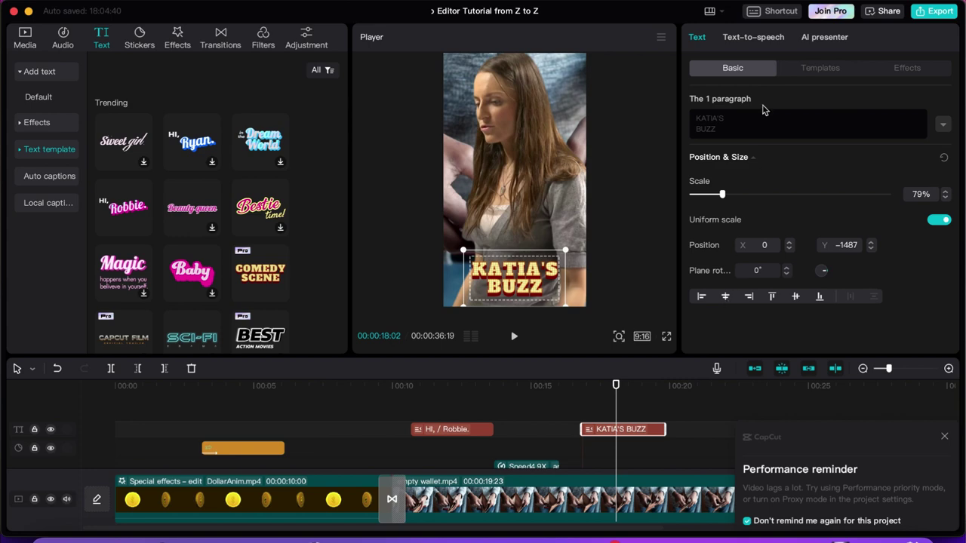
- Add a default text at about 6.5 s above the coin clip, place it near the frame's lower edge and reword it MONEY
left_click(38, 73)
left_click_drag(123, 106, 304, 456)
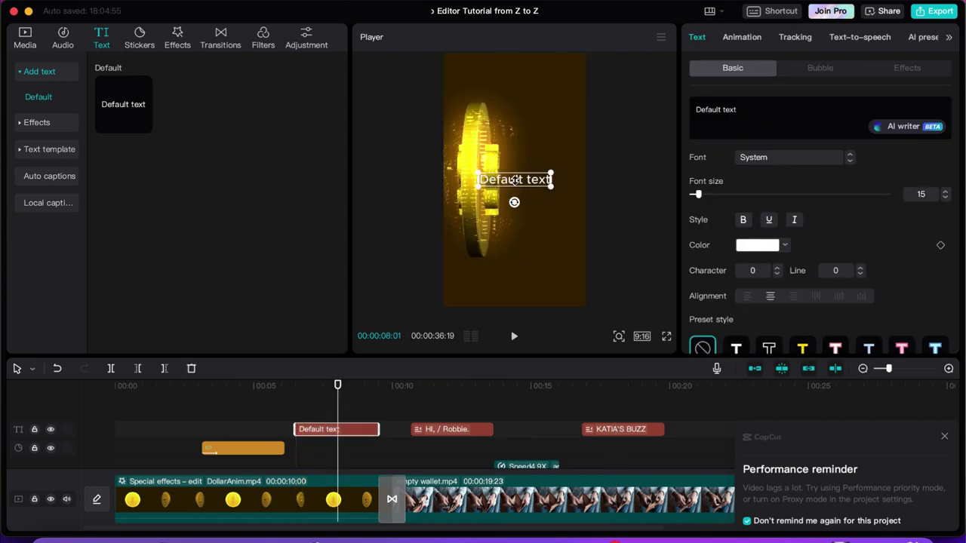
left_click_drag(515, 180, 504, 280)
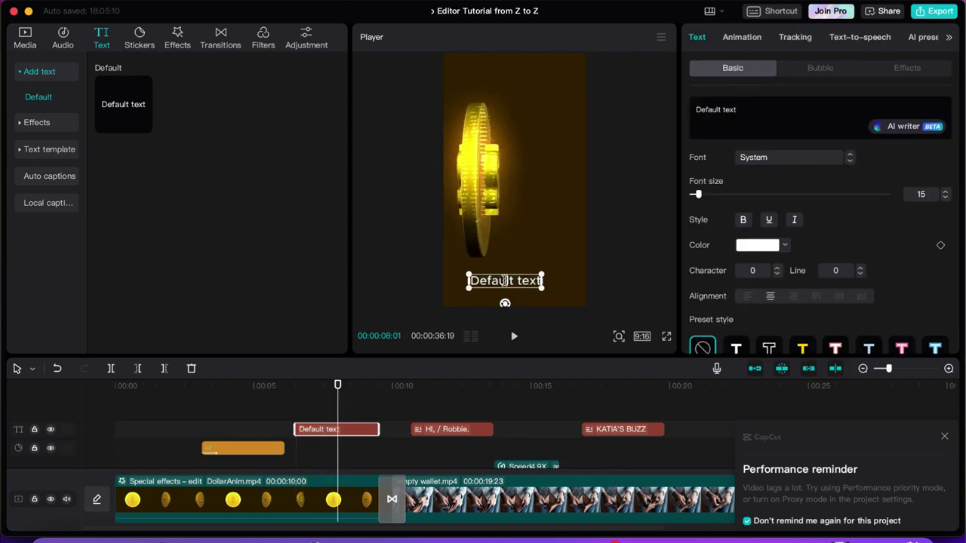
double_click(505, 280)
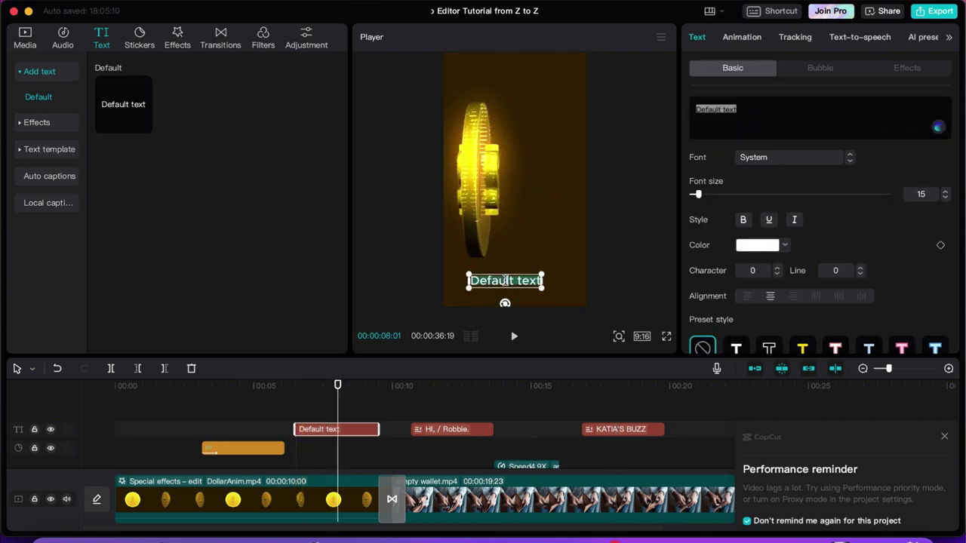
type("MONEY")
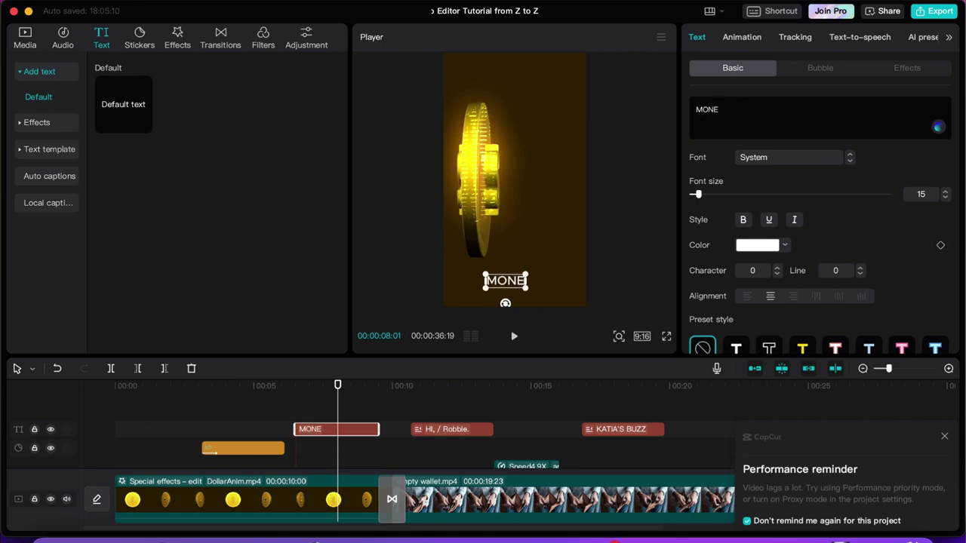
- Enlarge the MONEY text to about 246% so it nearly spans the frame, and center it horizontally below the coin
left_click(606, 277)
left_click(520, 286)
left_click_drag(531, 274, 571, 246)
left_click(507, 275)
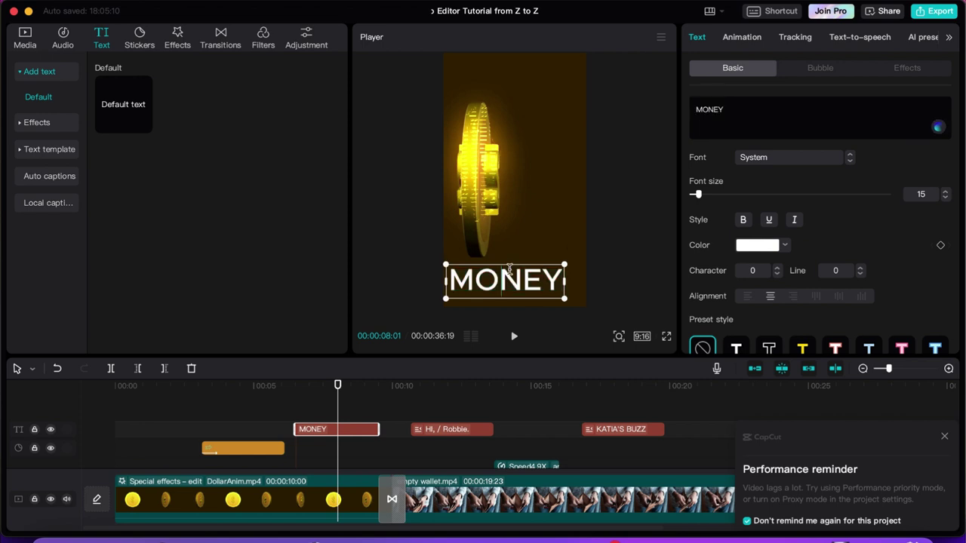
left_click(615, 248)
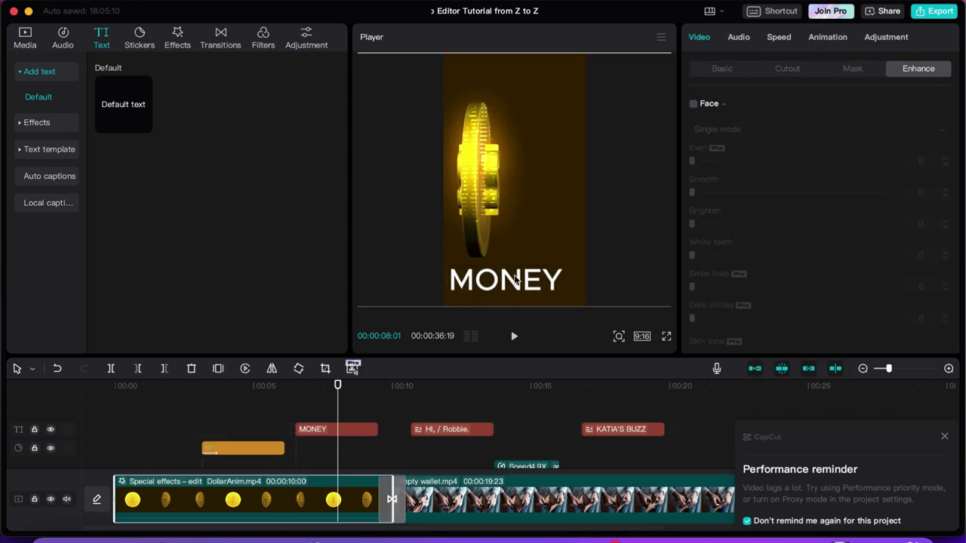
key("super+z")
left_click(336, 428)
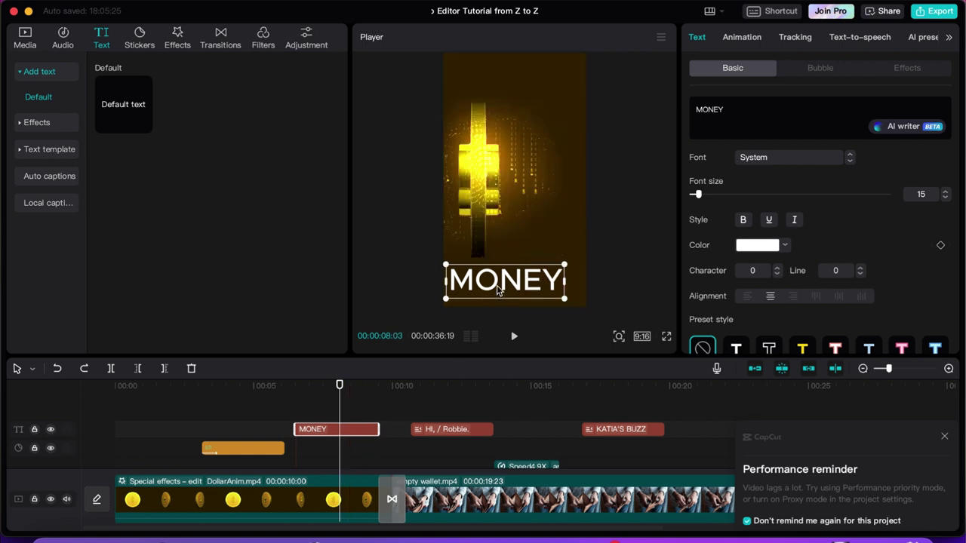
- Move the DollarAnim.mp4 coin video so the coin sits centered horizontally in the frame above MONEY
left_click(524, 237)
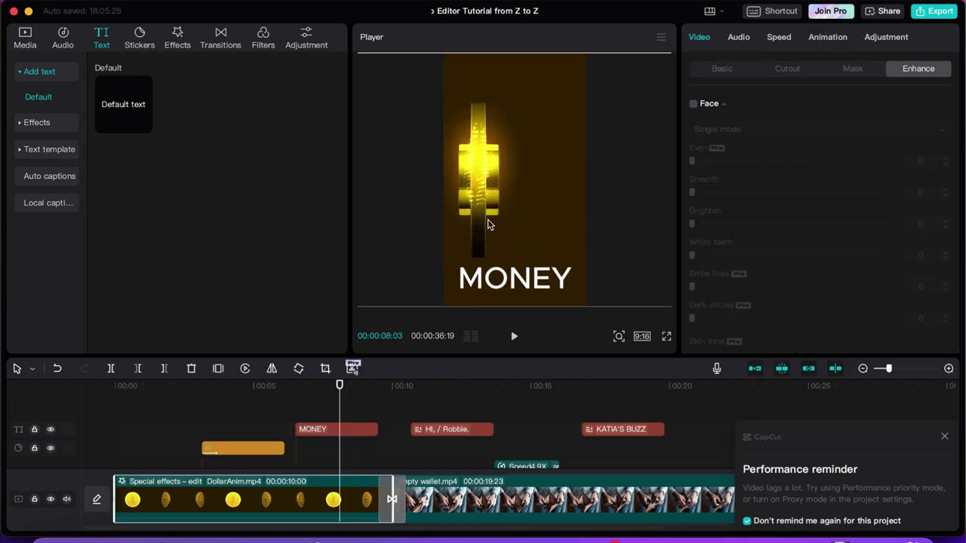
left_click_drag(515, 205, 524, 208)
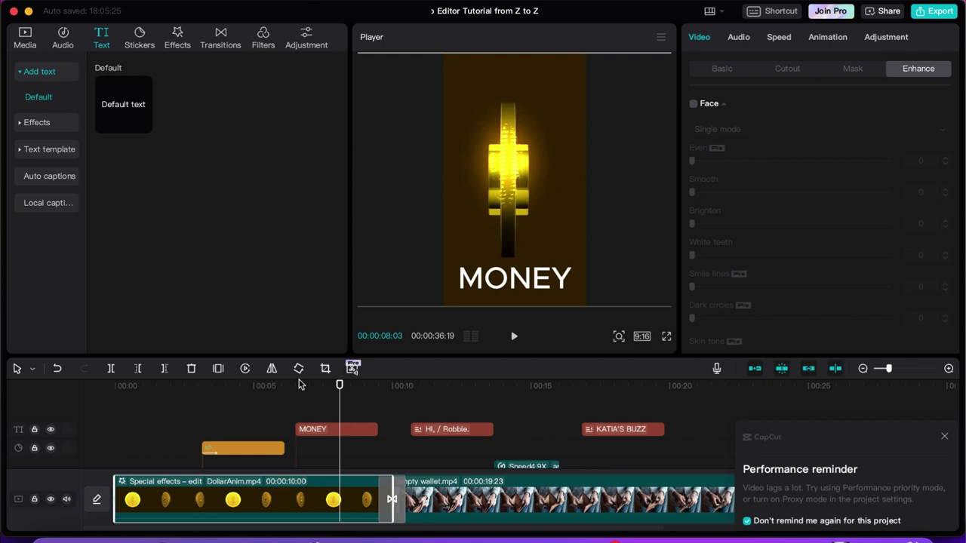
left_click(341, 386)
left_click(508, 281)
left_click(511, 282)
left_click(513, 286)
left_click(574, 234)
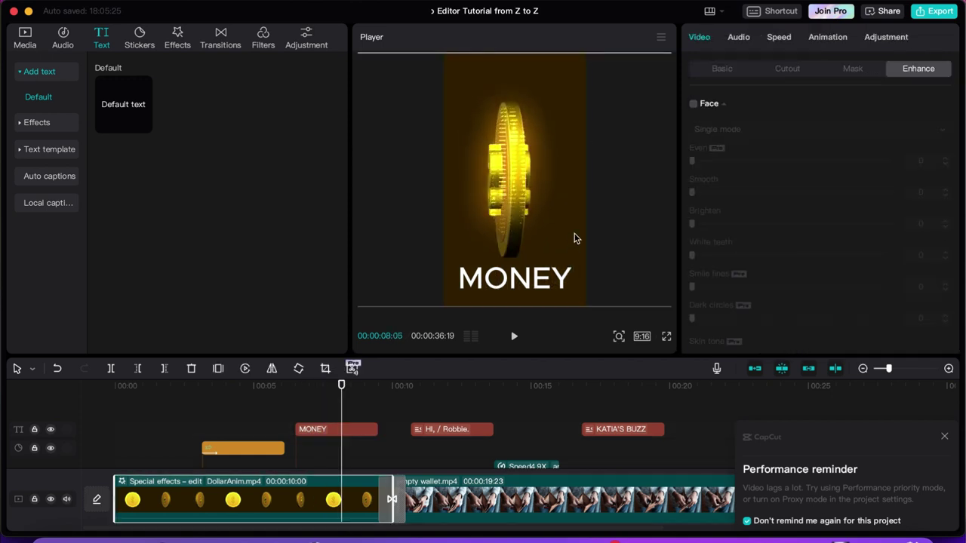
- Try the first four preset styles on the MONEY text at about 7 s, from plain white to white with a red outline
left_click(328, 430)
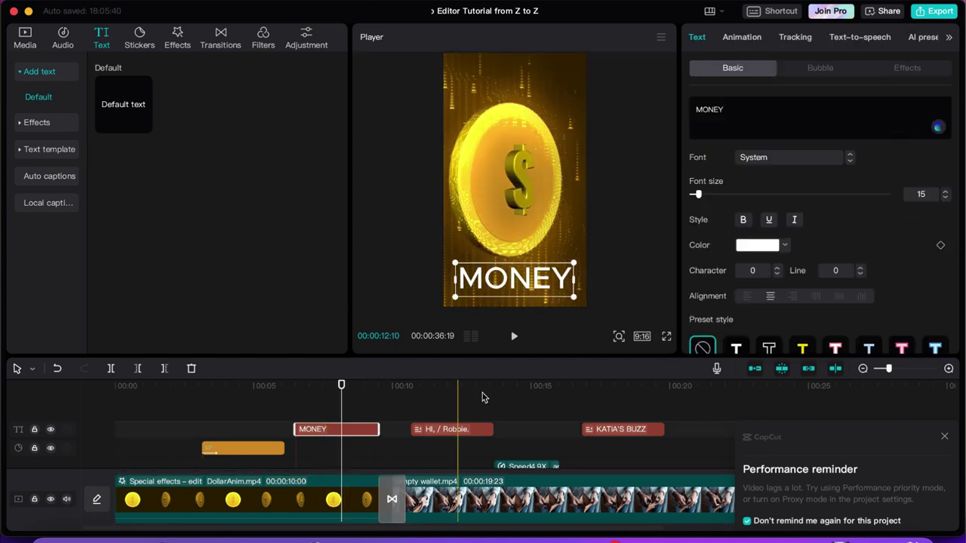
scroll(768, 300, "down", 1)
scroll(768, 299, "down", 2)
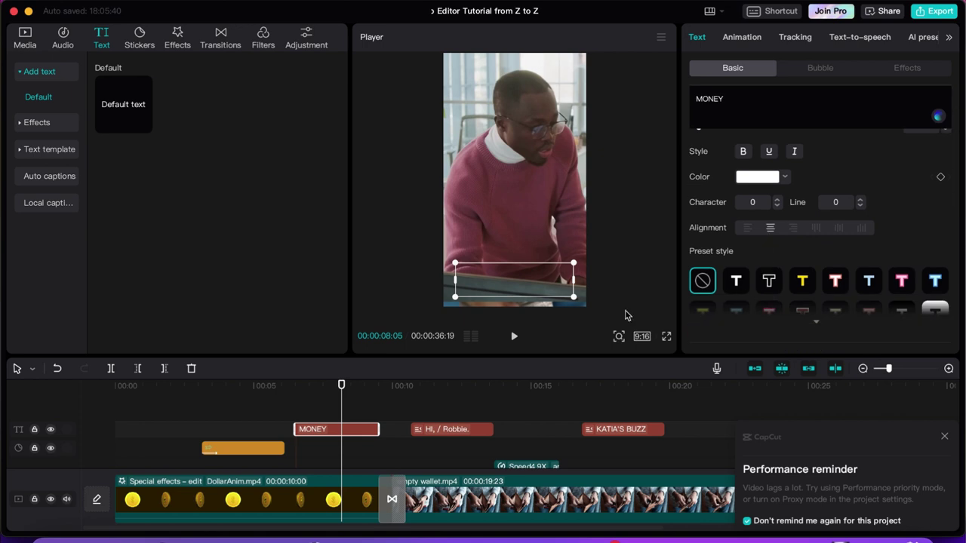
left_click(321, 388)
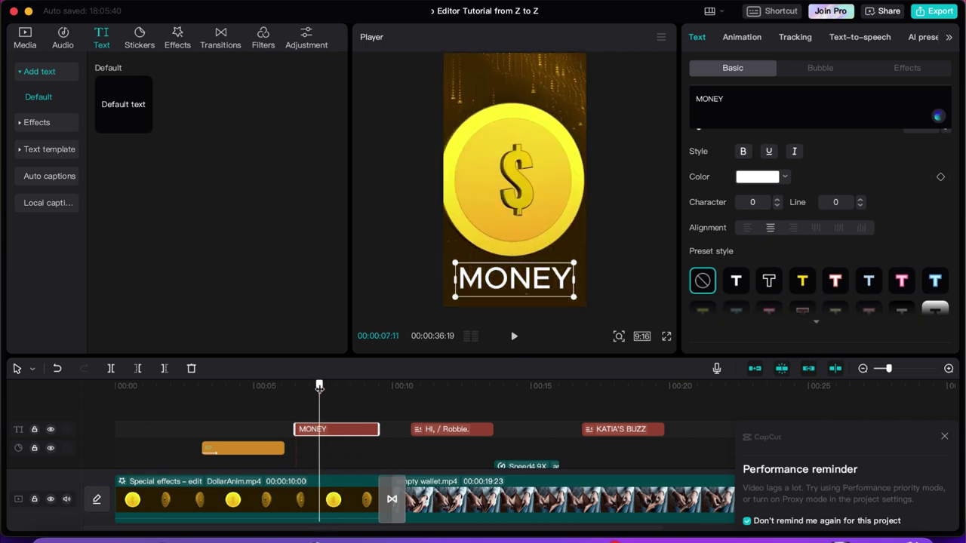
left_click(737, 281)
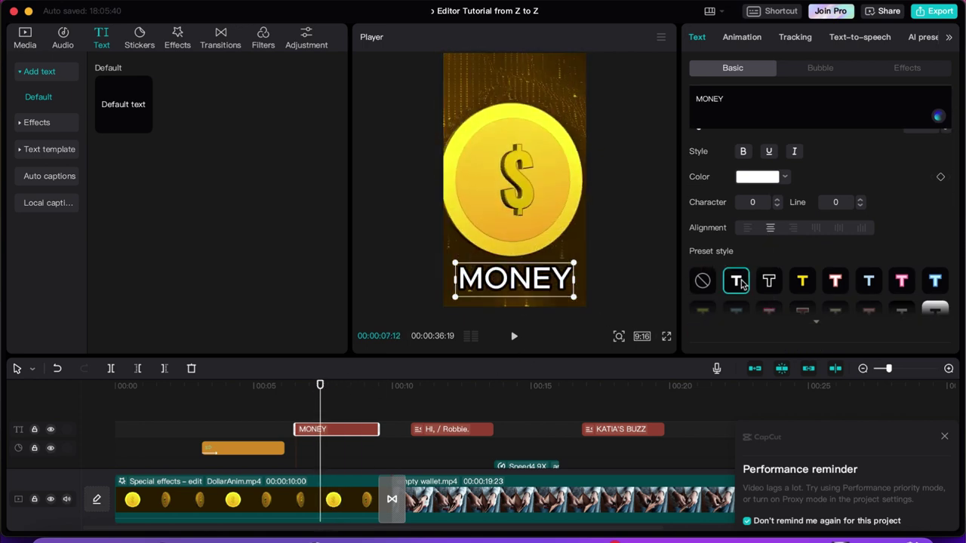
left_click(768, 282)
left_click(804, 281)
left_click(834, 282)
scroll(830, 283, "down", 2)
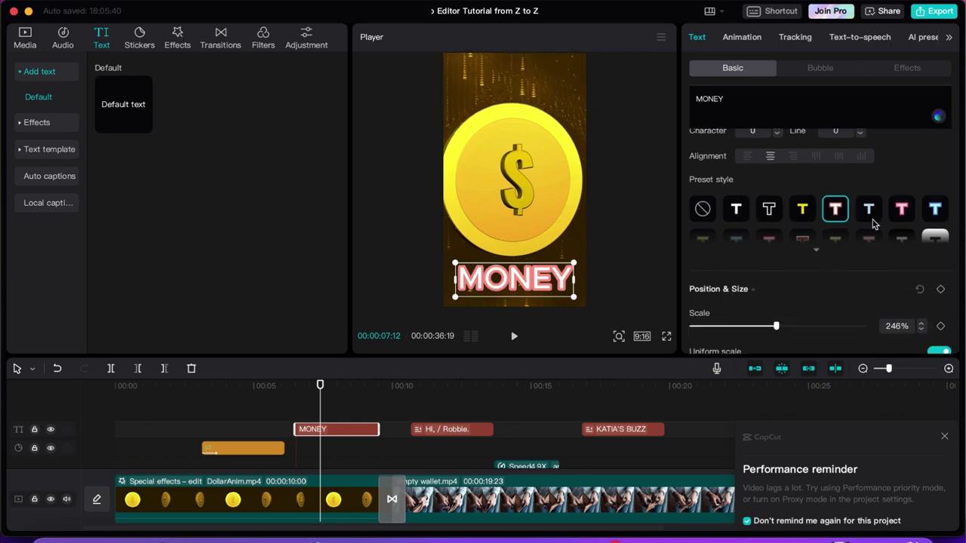
- Expand the preset styles, try the maroon and yellow background presets on MONEY, and apply the green lettering on black
left_click(815, 249)
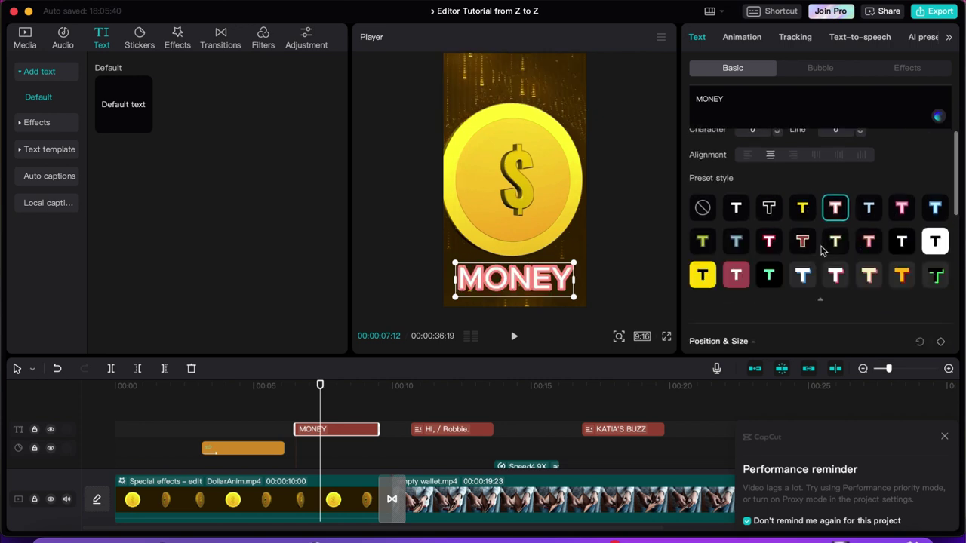
left_click(737, 277)
left_click(701, 278)
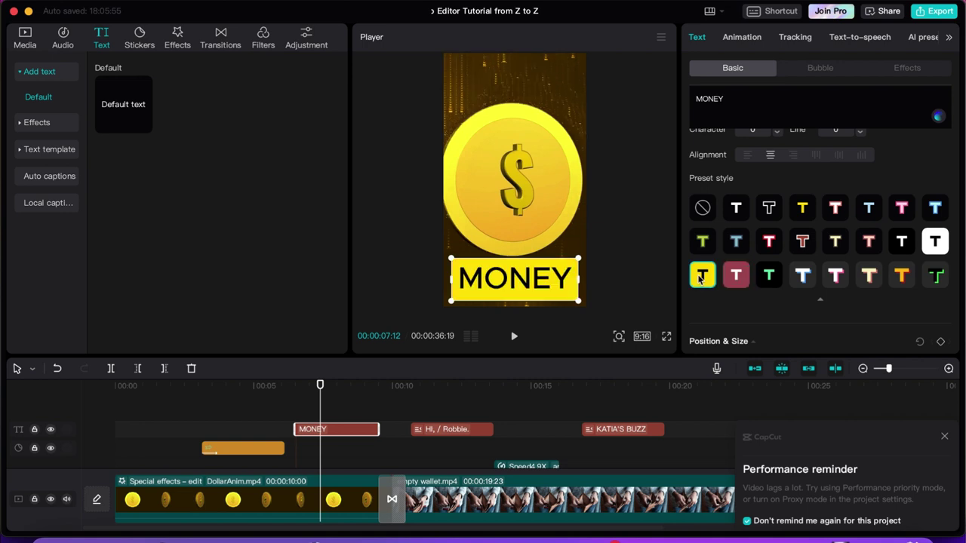
left_click(760, 278)
- Try the second background shape for the MONEY text and return to the first one
scroll(769, 277, "down", 1)
scroll(773, 279, "down", 5)
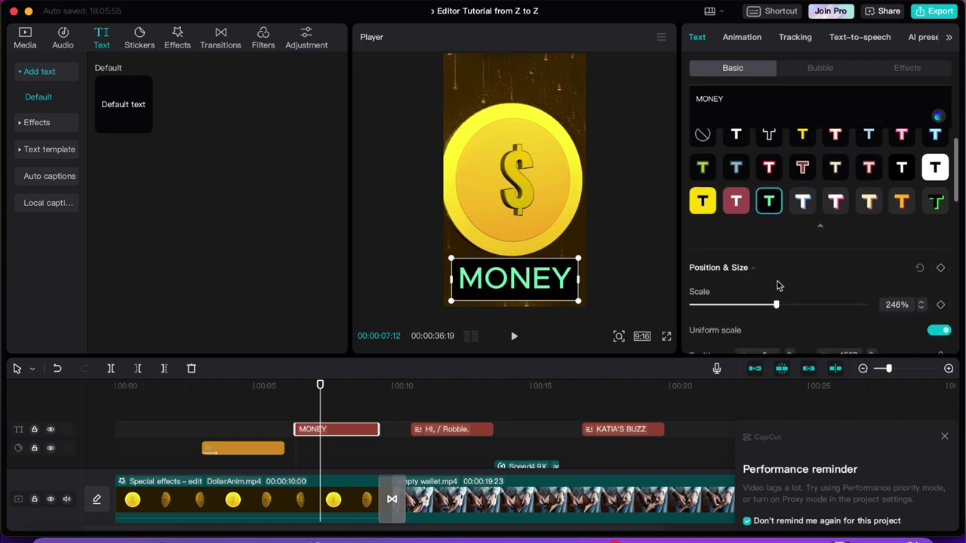
scroll(800, 300, "down", 5)
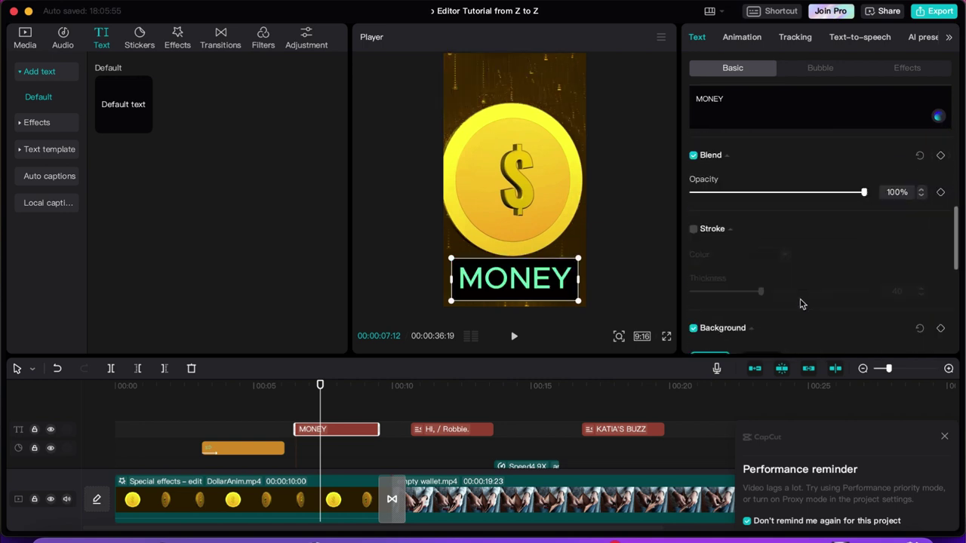
scroll(802, 304, "down", 2)
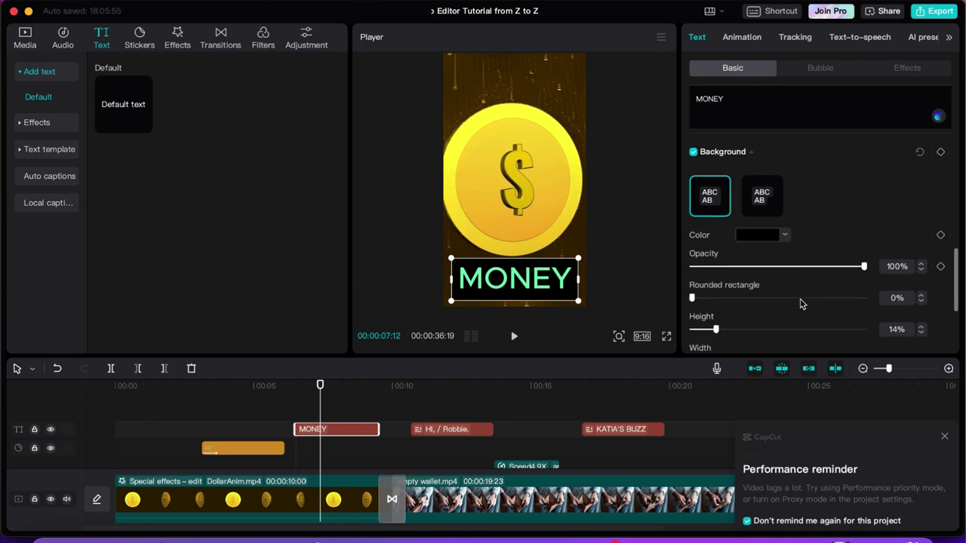
left_click(759, 200)
left_click(709, 197)
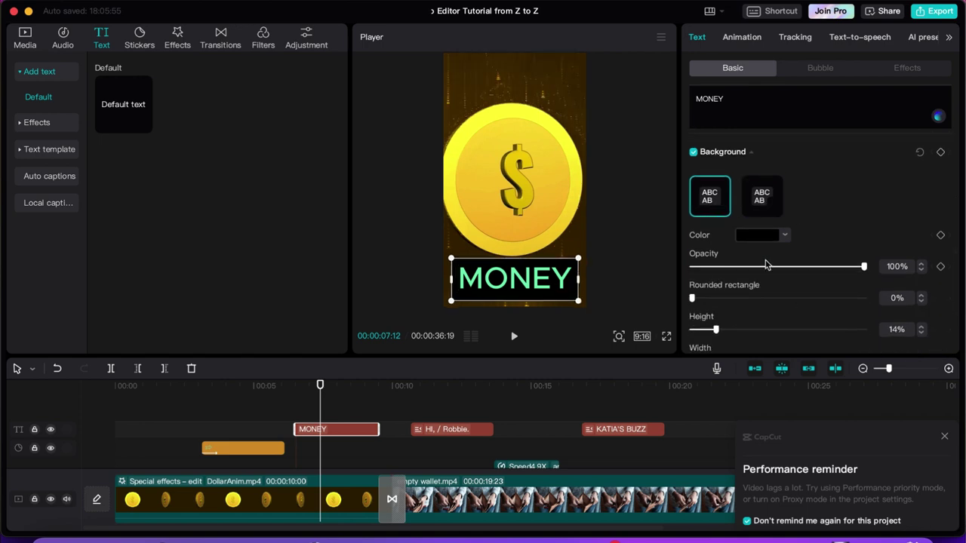
- Try a green background color (357E44) for the MONEY text, then set the background to the yellow swatch
scroll(736, 197, "down", 1)
left_click(757, 196)
left_click(789, 252)
left_click(829, 232)
left_click(779, 309)
left_click(791, 254)
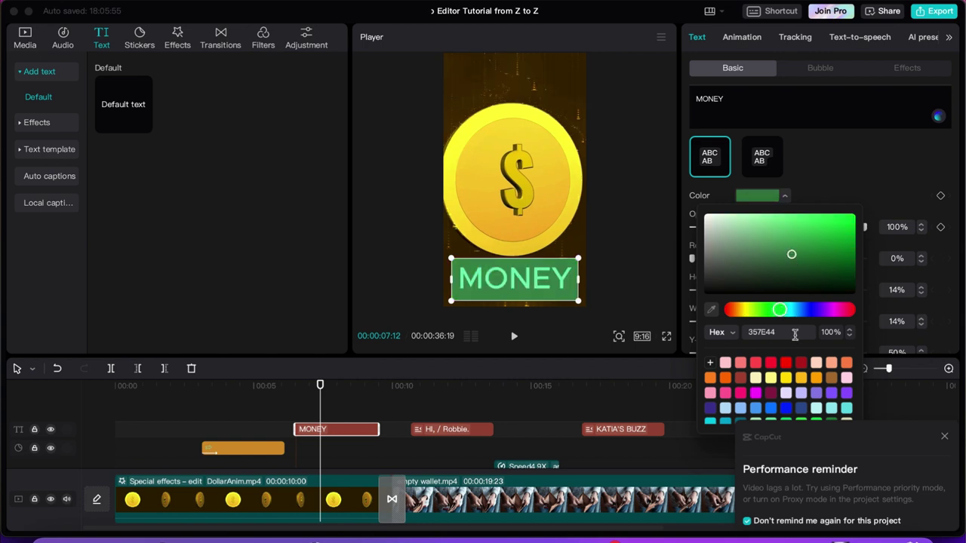
left_click(786, 379)
left_click(832, 200)
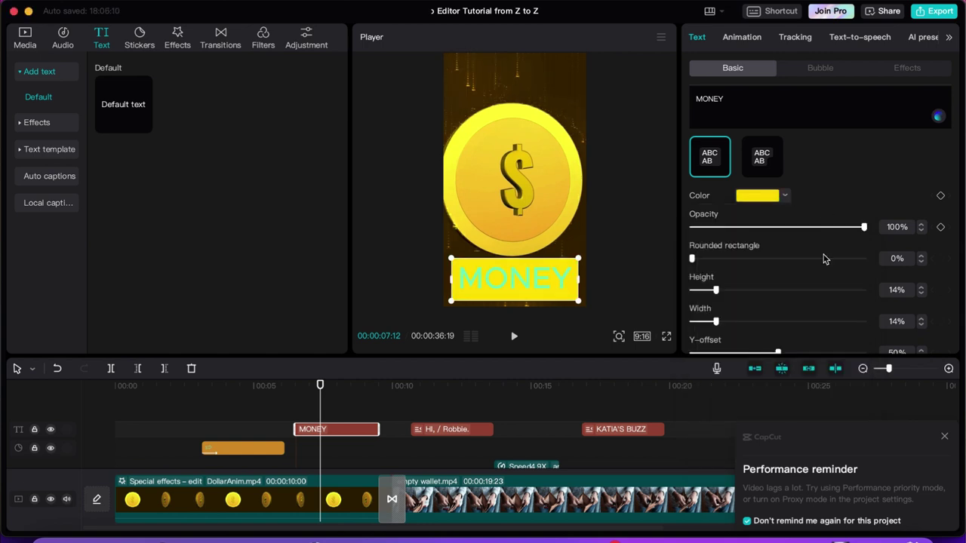
- Turn on the shadow for the MONEY text, try the glow and turn the glow off again
scroll(827, 254, "down", 2)
scroll(824, 256, "down", 2)
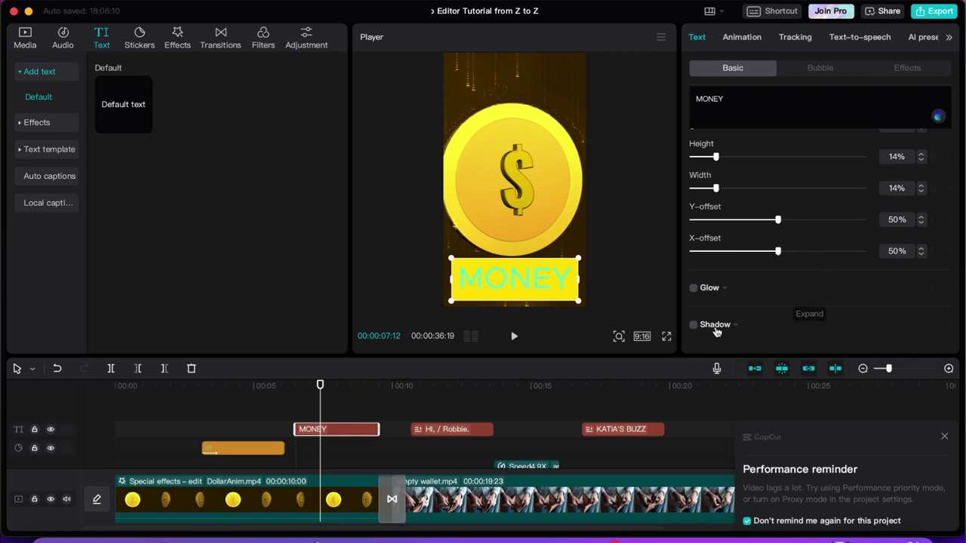
left_click(692, 324)
left_click(693, 289)
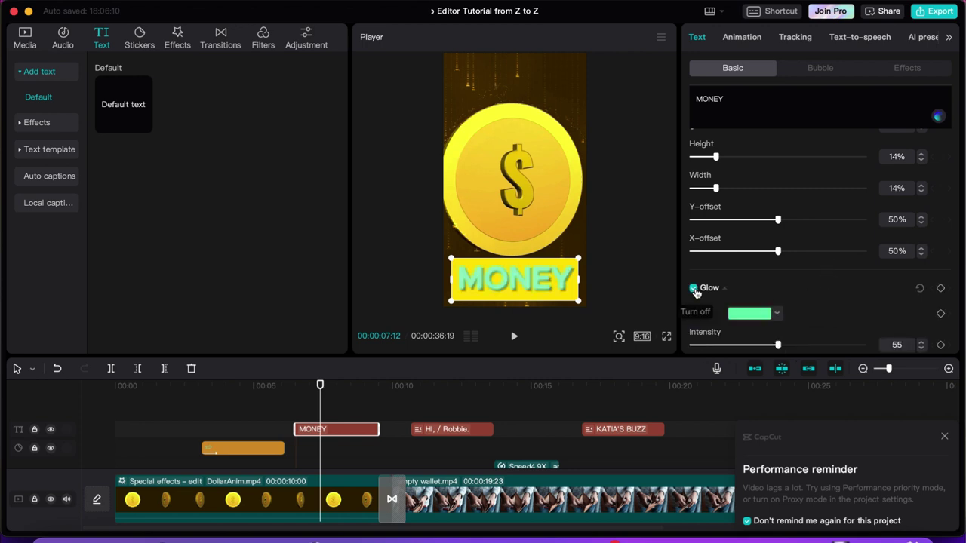
left_click(694, 289)
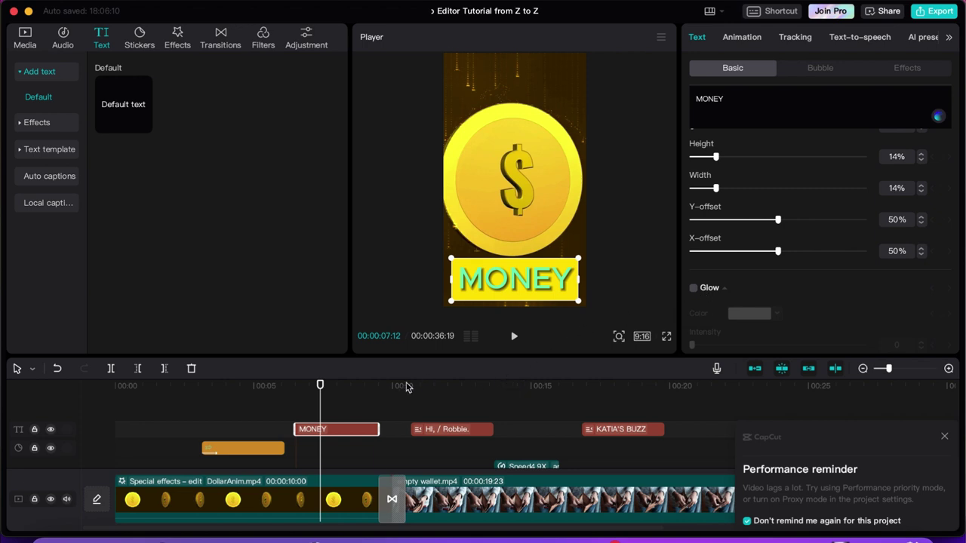
- Scrub through the MONEY text, return the playhead to the start of the timeline and browse the imported media in Folder1
left_click_drag(322, 388, 358, 387)
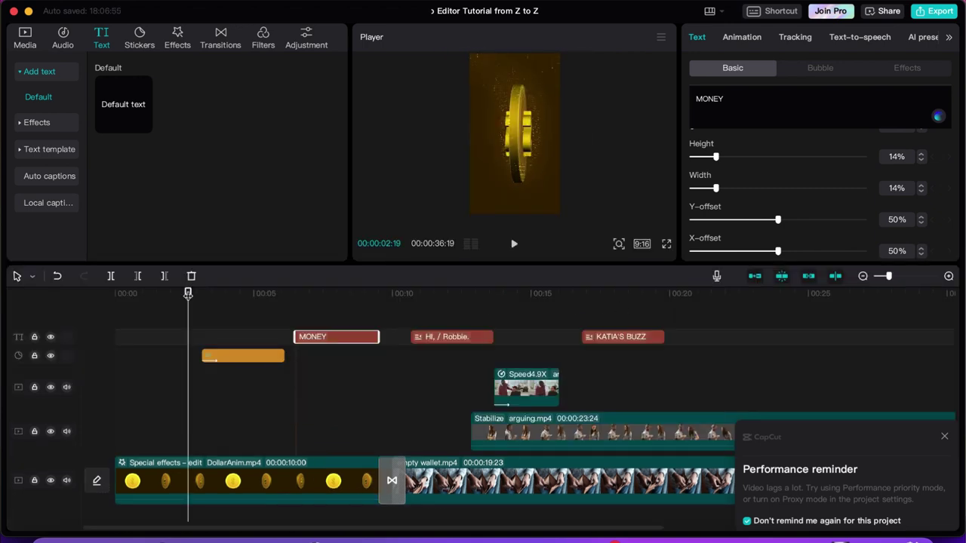
left_click_drag(188, 295, 113, 298)
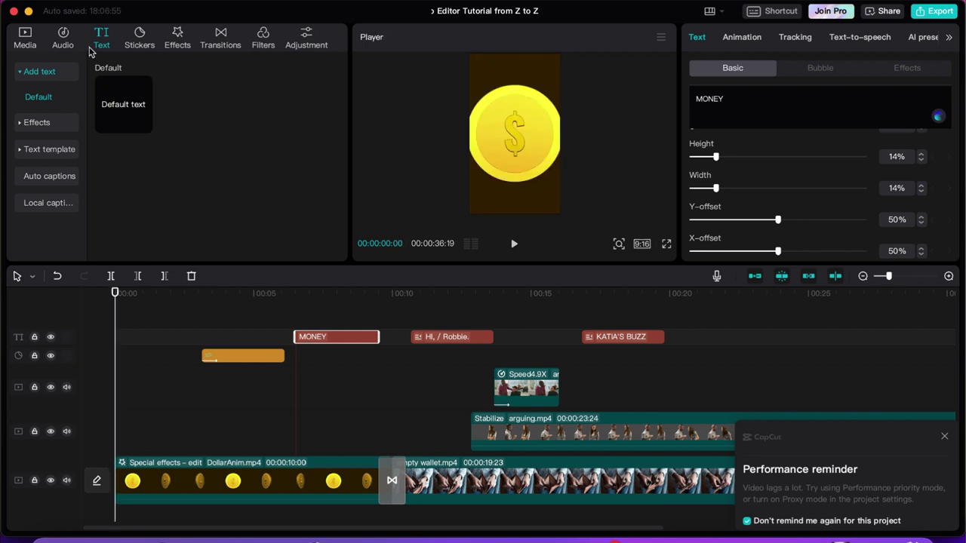
left_click(30, 44)
scroll(230, 224, "down", 1)
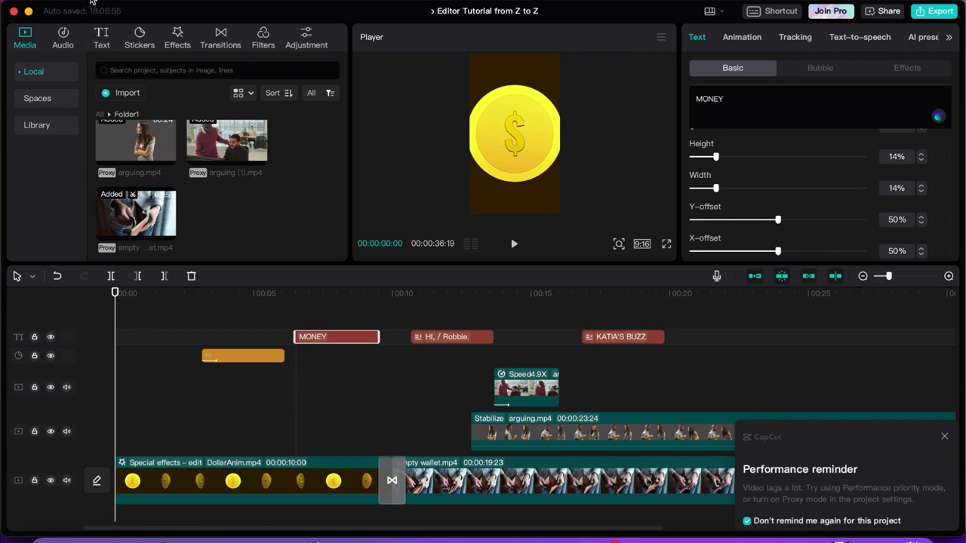
- Import IMG_5221.MOV into Folder1 and place it at the start of the main video track
left_click(265, 197)
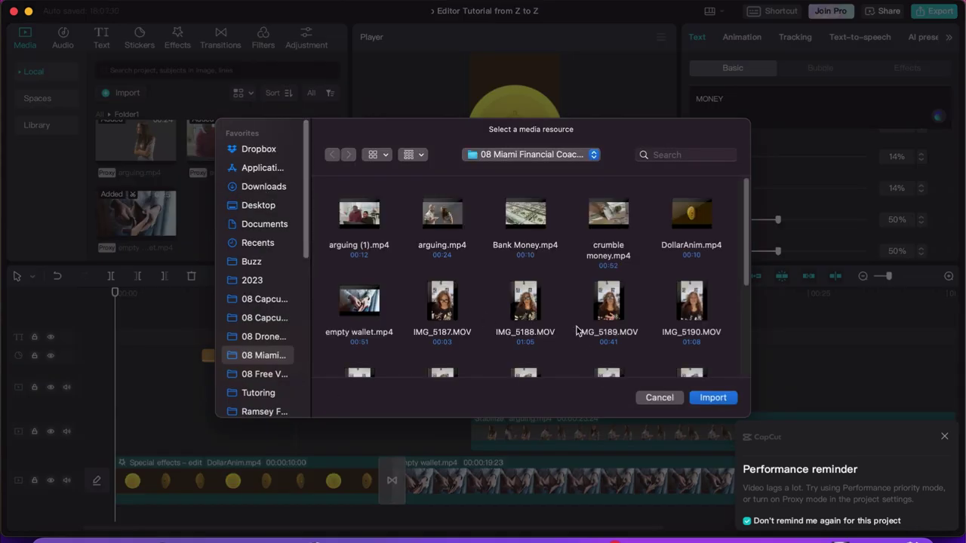
scroll(575, 332, "down", 5)
mouse_move(609, 247)
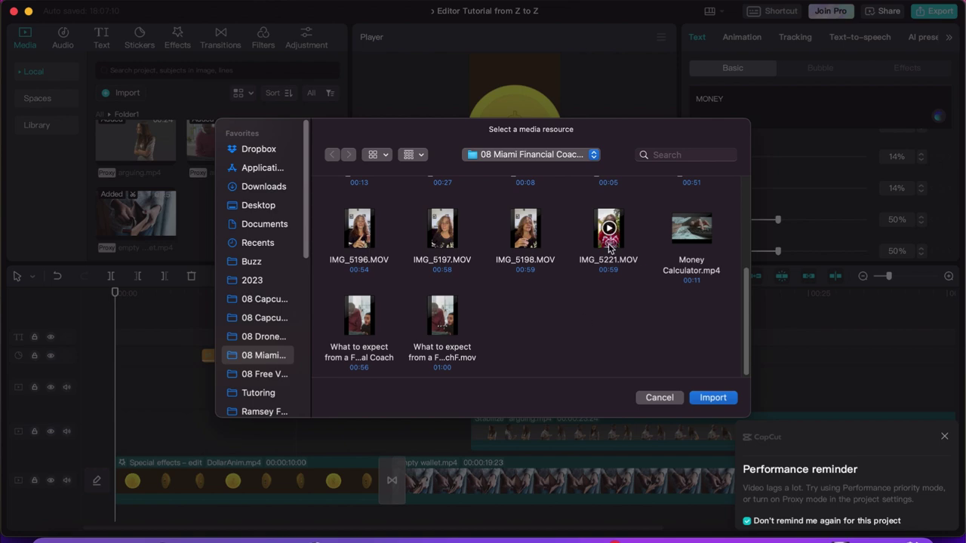
double_click(610, 248)
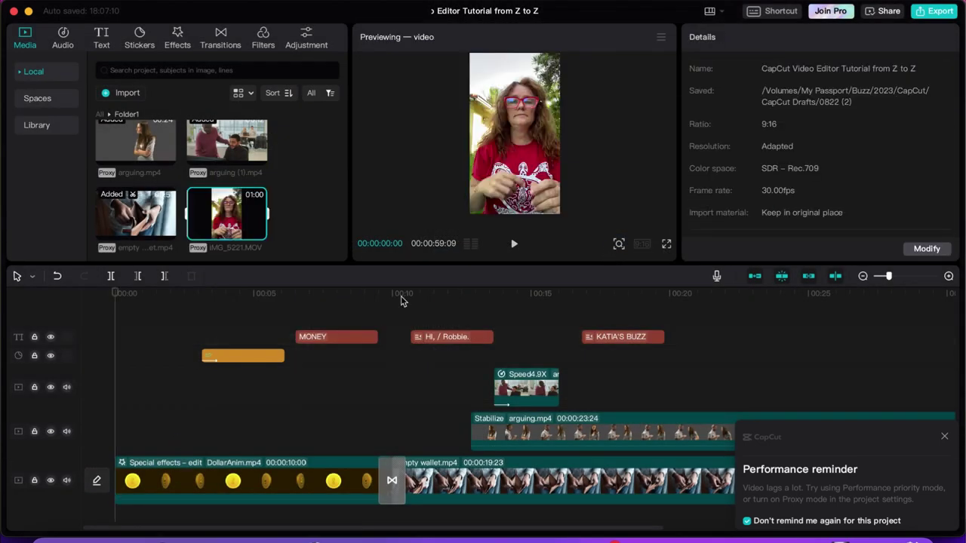
left_click_drag(228, 217, 119, 480)
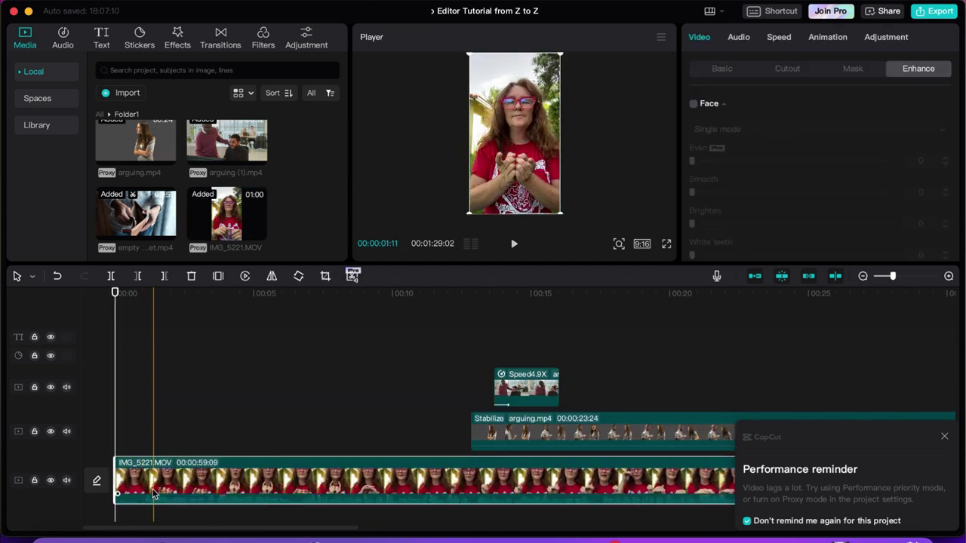
- Play the opening seconds of the IMG_5221.MOV clip and return the playhead to the start of the timeline
left_click_drag(183, 500, 145, 473)
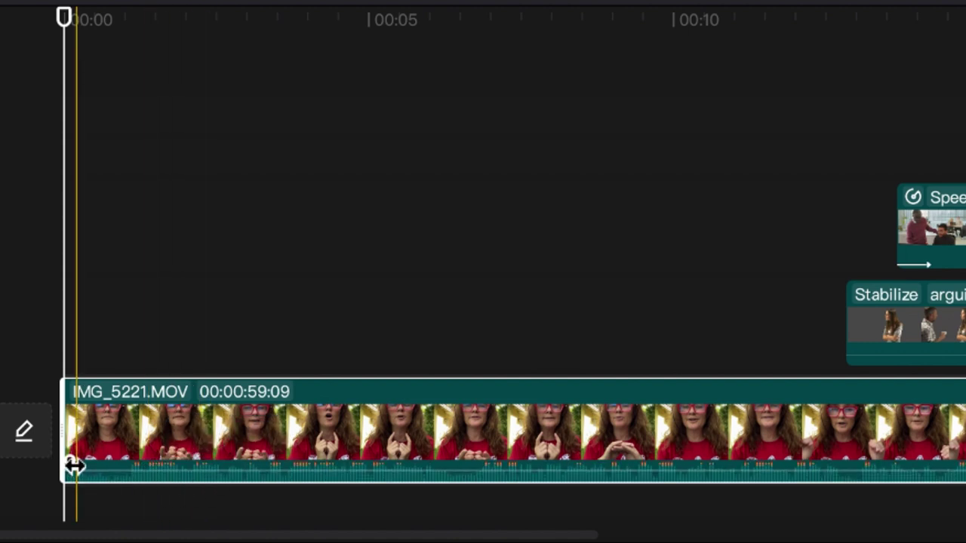
mouse_move(73, 463)
left_mouse_down()
mouse_move(161, 470)
mouse_move(72, 464)
left_mouse_up()
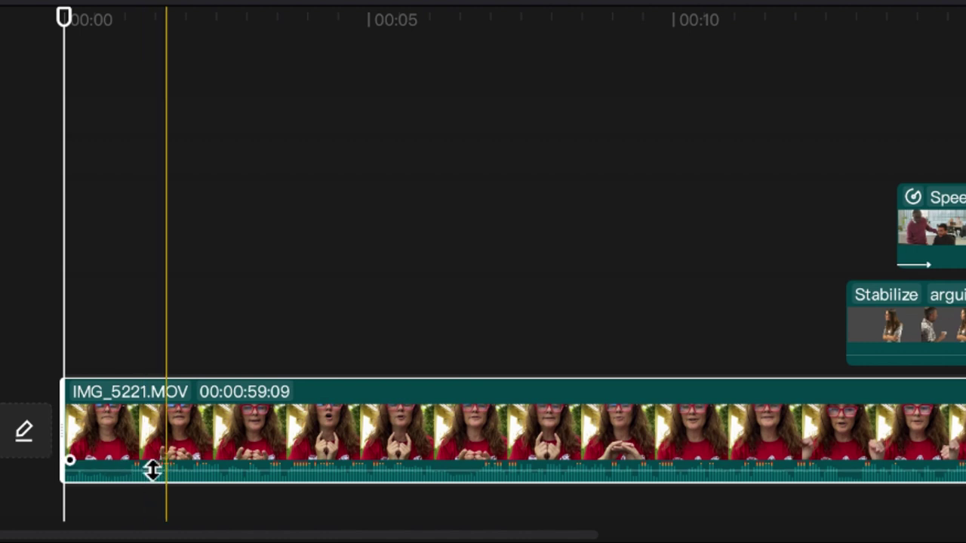
left_click_drag(164, 468, 165, 473)
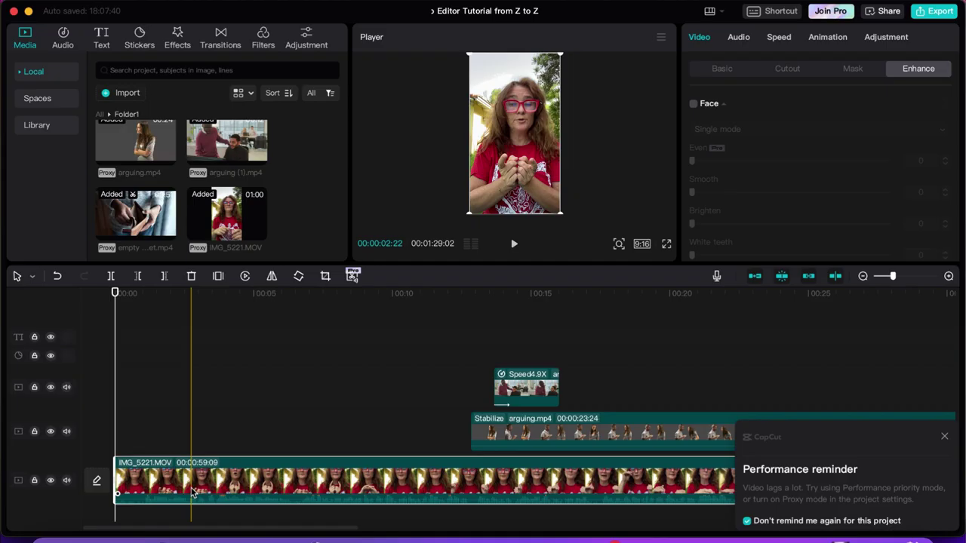
left_click(113, 20)
key("space")
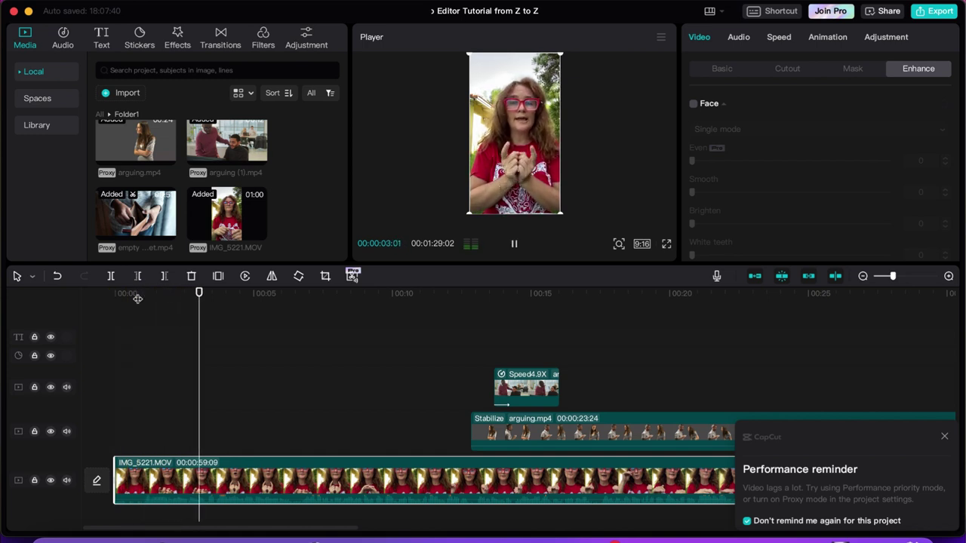
key("space")
left_click_drag(137, 299, 110, 294)
- Generate auto captions in English from the speech, leaving the option to clear the current subtitle off
left_click(102, 38)
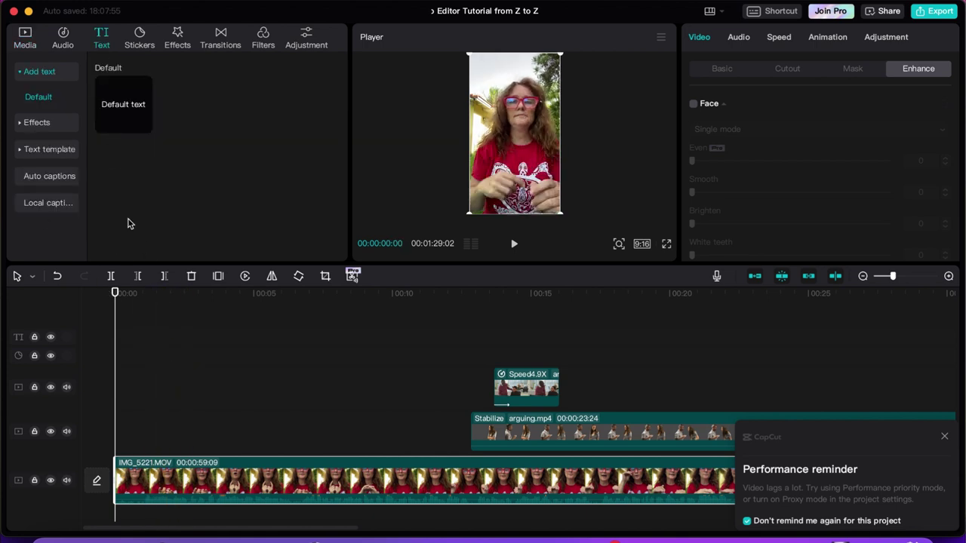
left_click(51, 177)
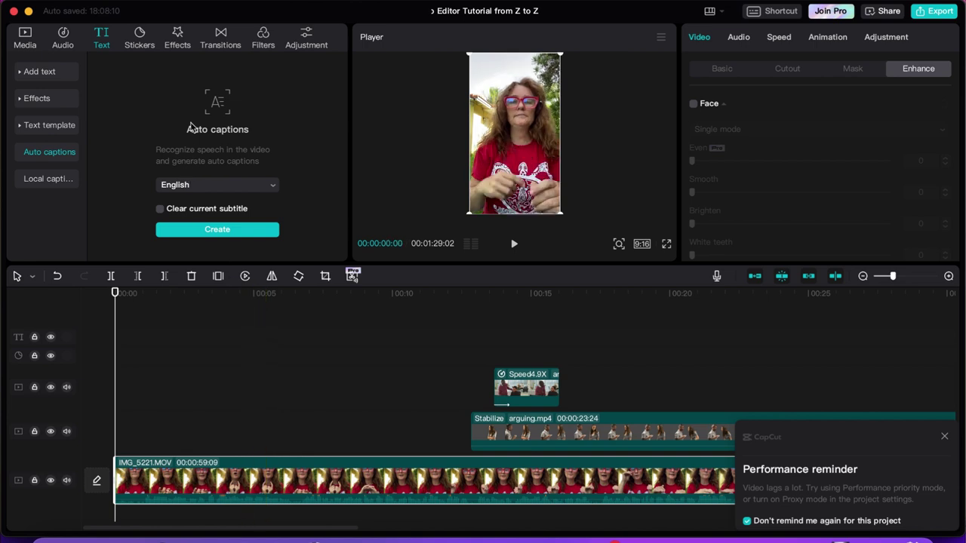
left_click(196, 187)
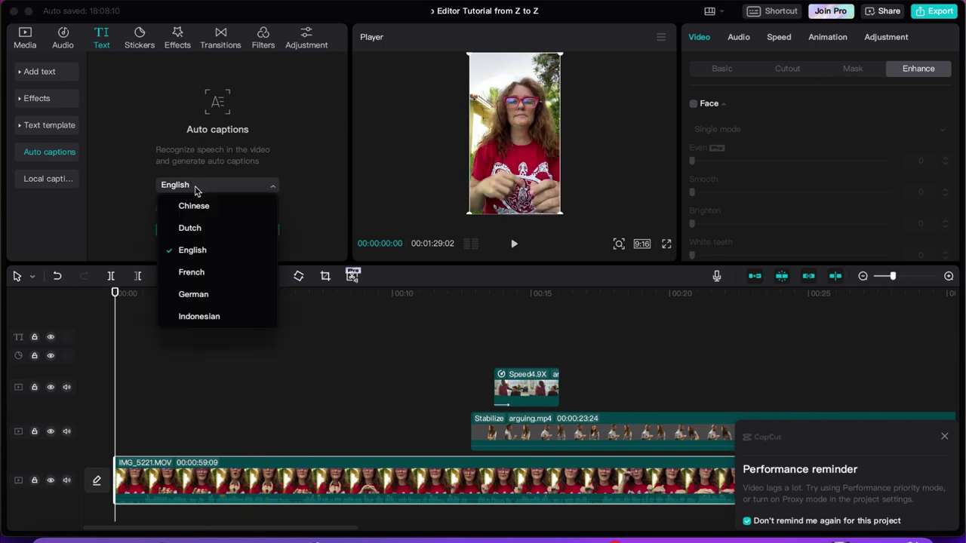
left_click(276, 162)
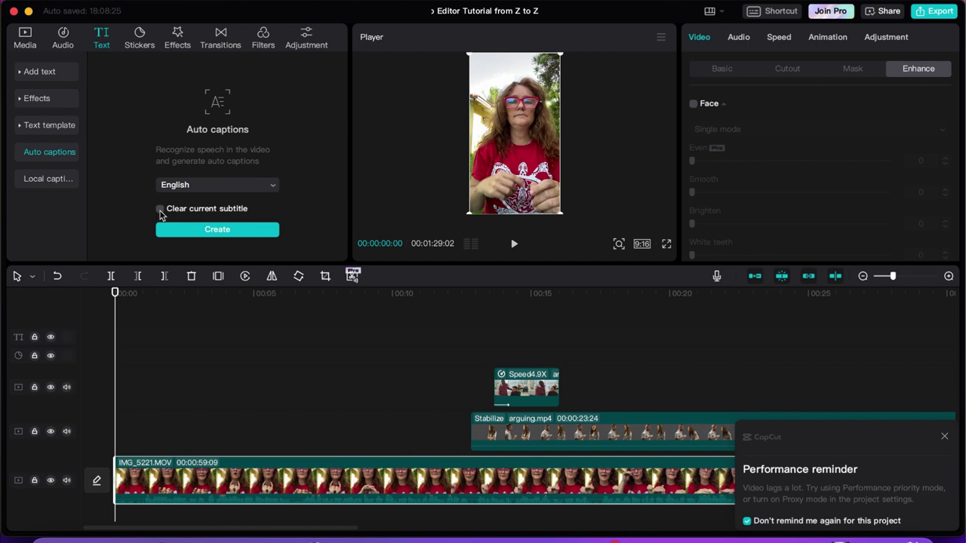
left_click(218, 233)
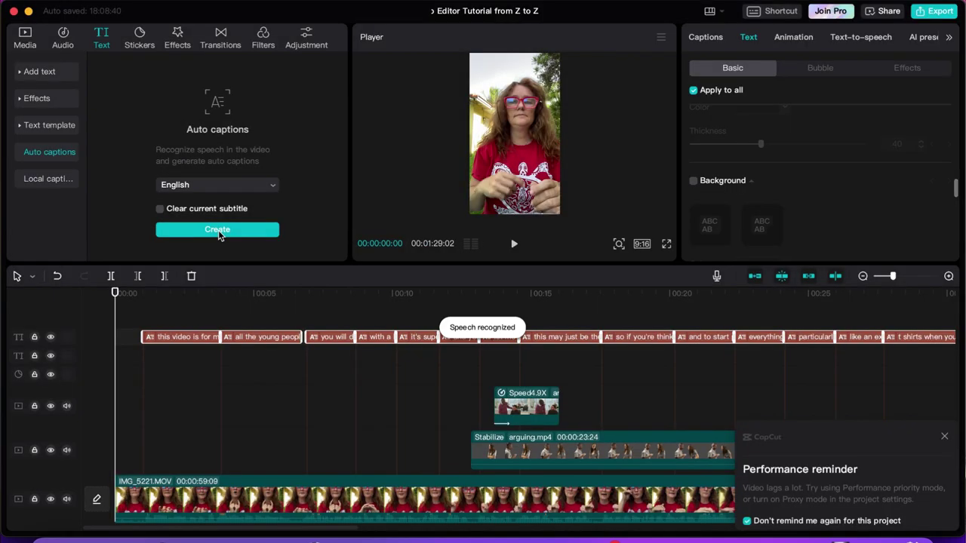
- Enlarge the player area and select the caption "all the young people that are starting university" with the playhead over it
left_click_drag(151, 292, 312, 292)
left_click_drag(389, 262, 392, 355)
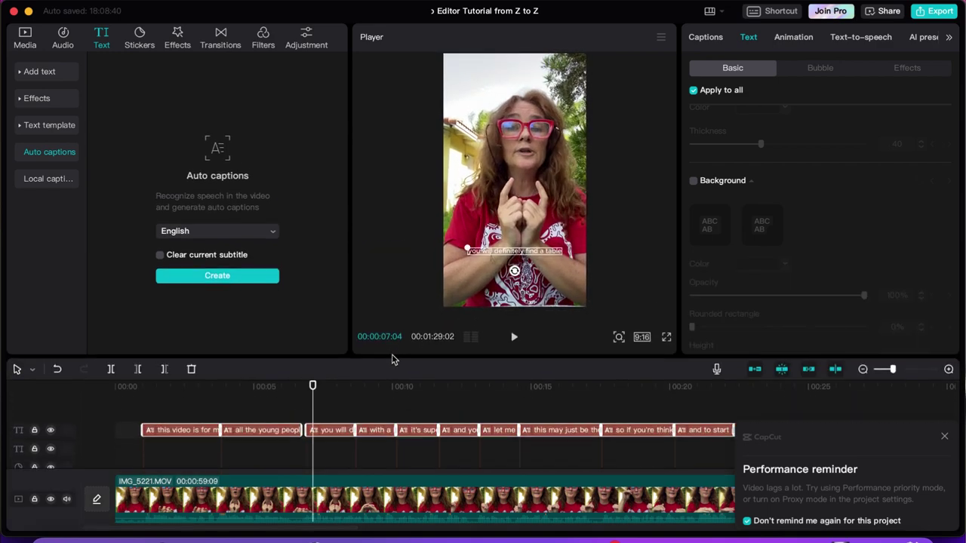
left_click(249, 387)
left_click(253, 434)
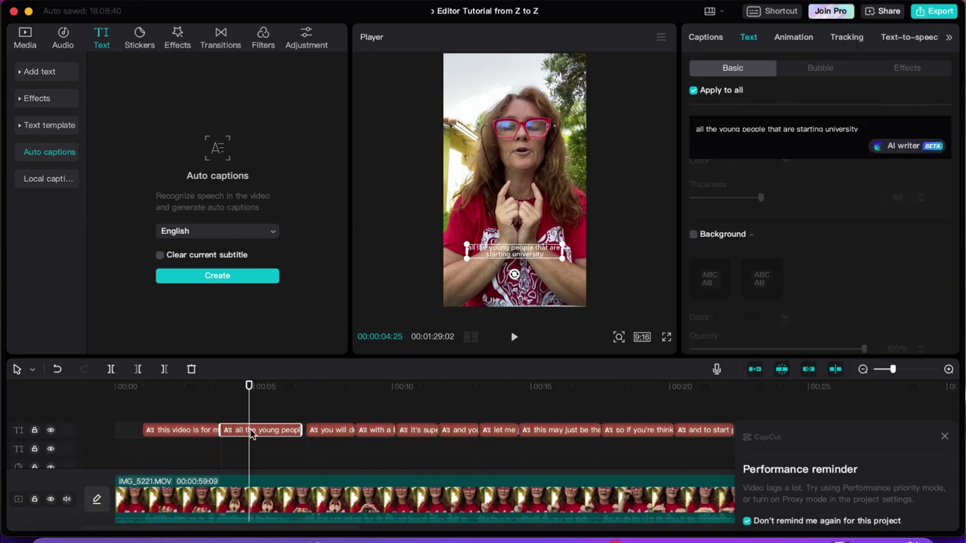
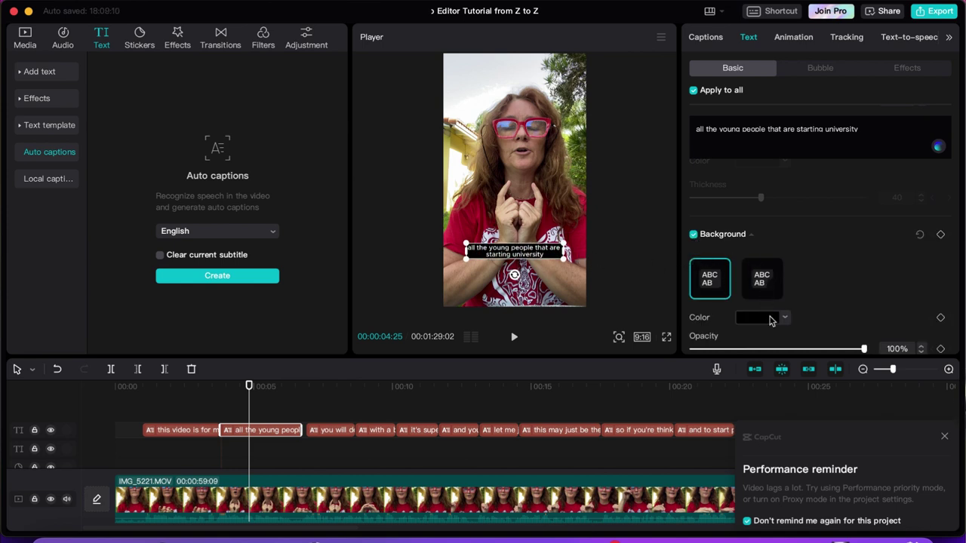
- Turn on a black background at 100% opacity for all captions and choose the second background shape
scroll(769, 317, "down", 5)
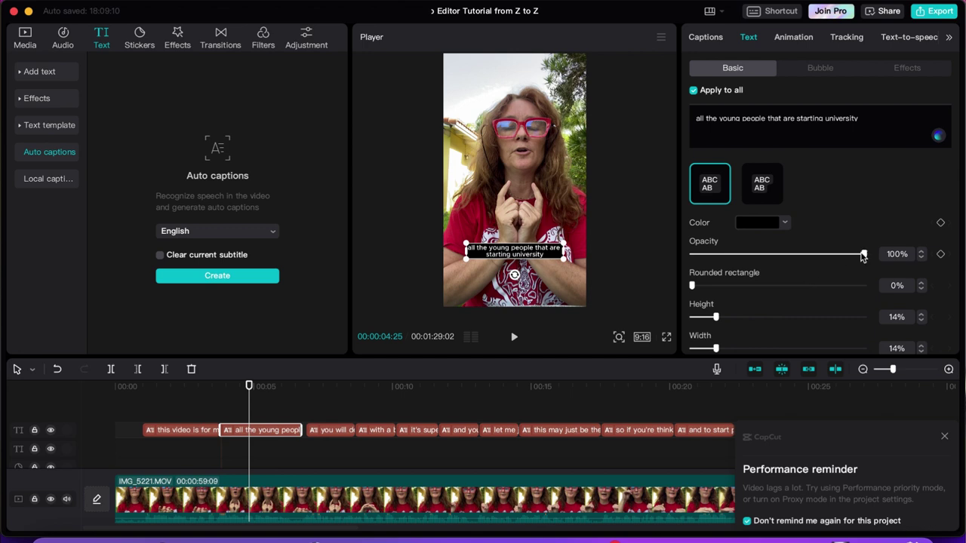
mouse_move(863, 256)
left_mouse_down()
mouse_move(822, 259)
mouse_move(878, 260)
left_mouse_up()
left_click(762, 184)
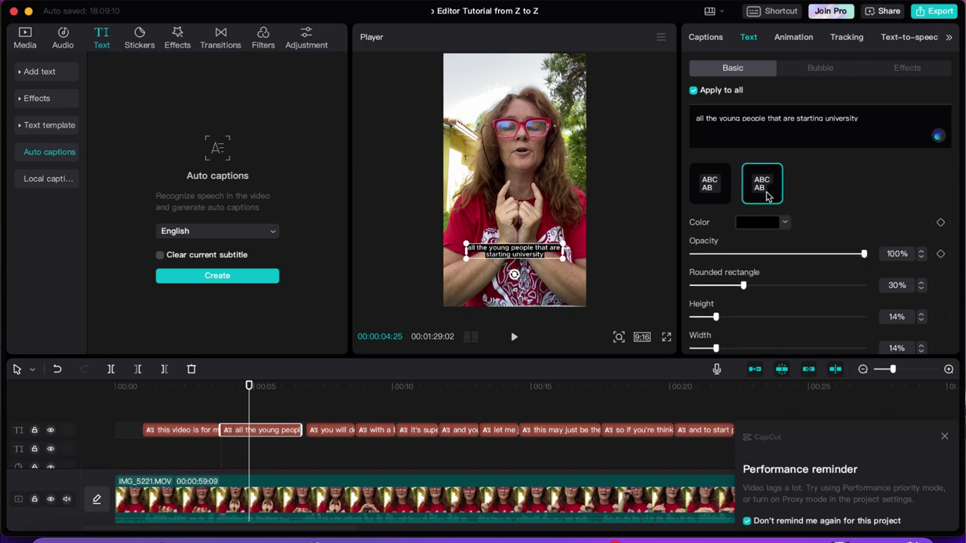
scroll(768, 195, "up", 10)
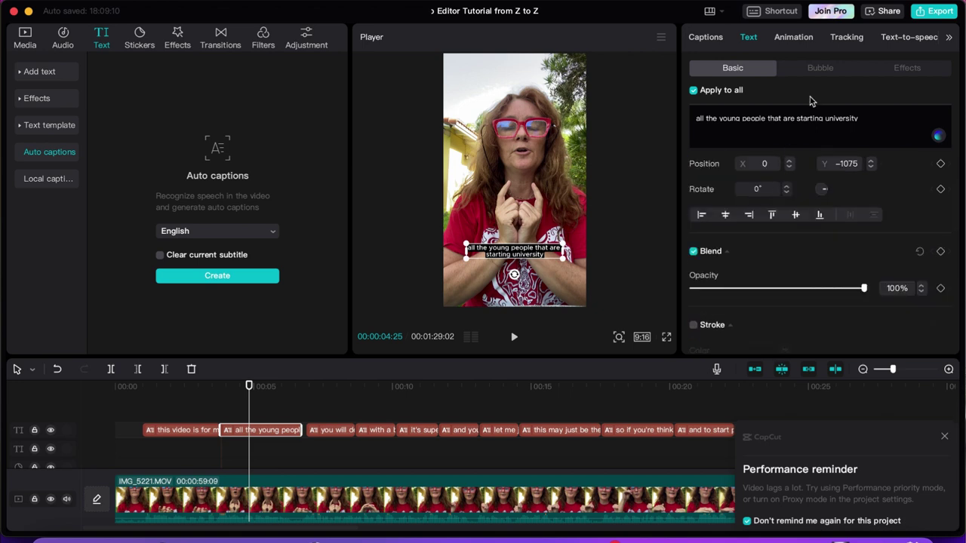
- Try several bubble styles on the captions, ending with the tall white oval speech bubble
left_click(813, 73)
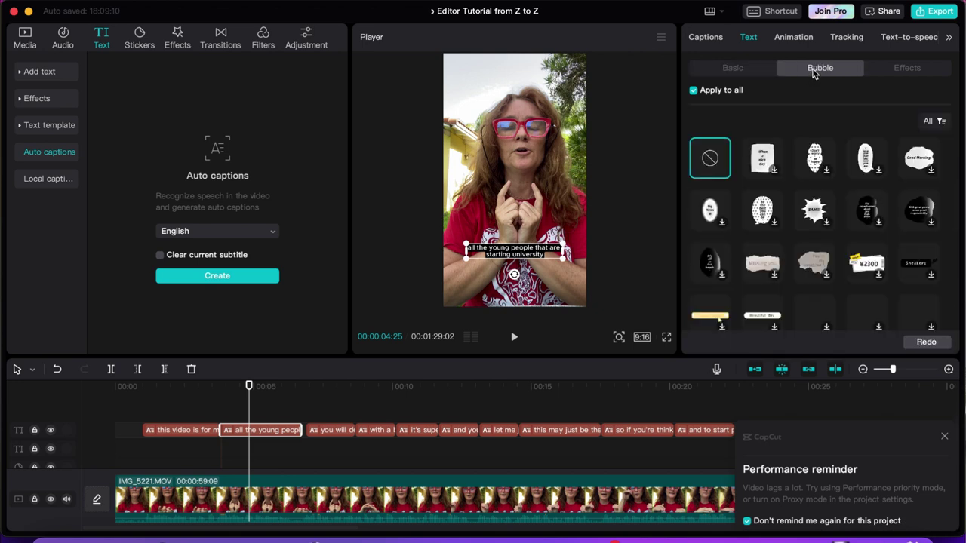
left_click(759, 159)
left_click(812, 164)
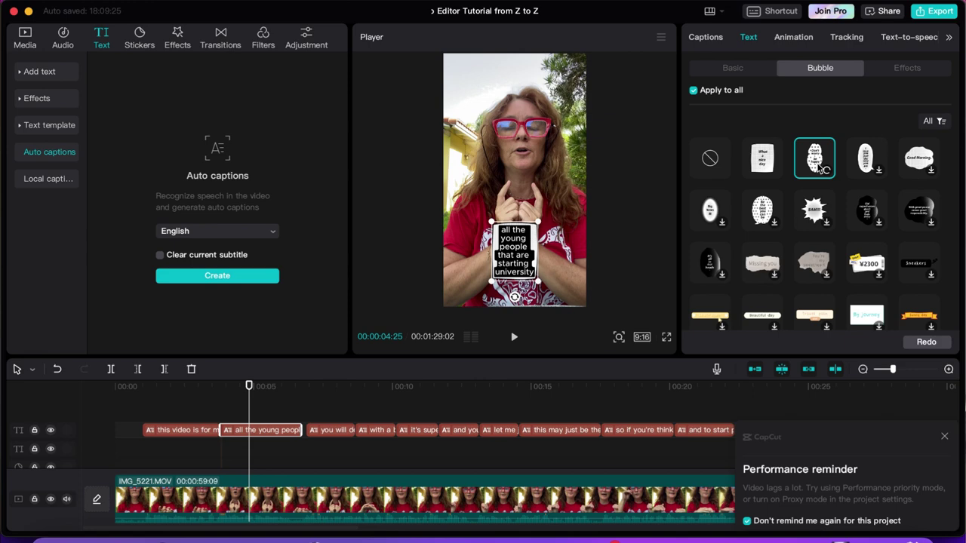
left_click(817, 213)
left_click(866, 159)
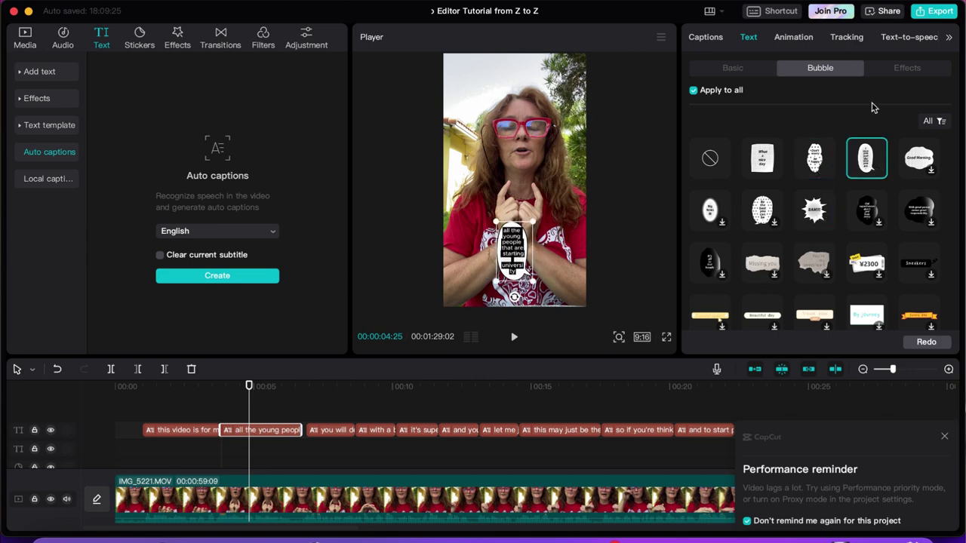
- Try two white text effects on the captions and remove the speech bubble from them
left_click(893, 72)
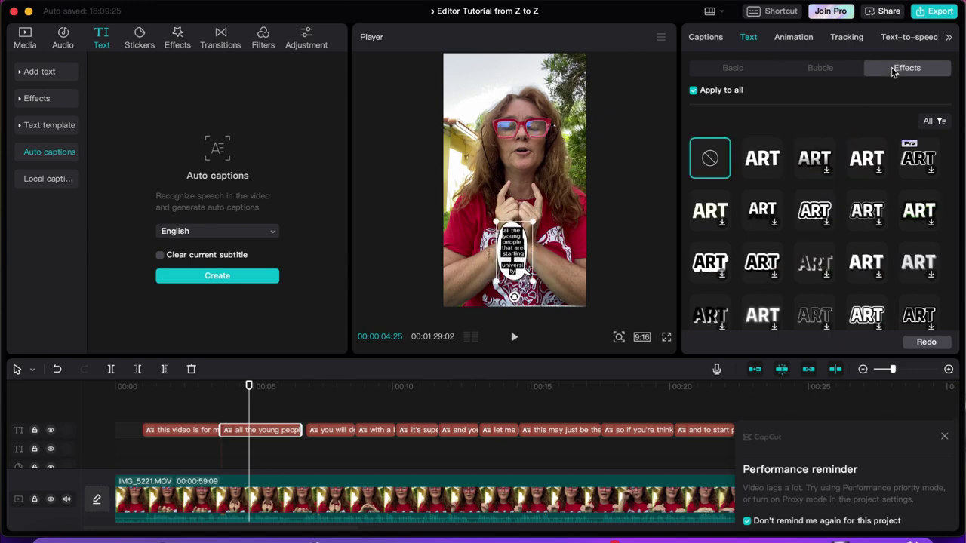
left_click(760, 175)
left_click(761, 215)
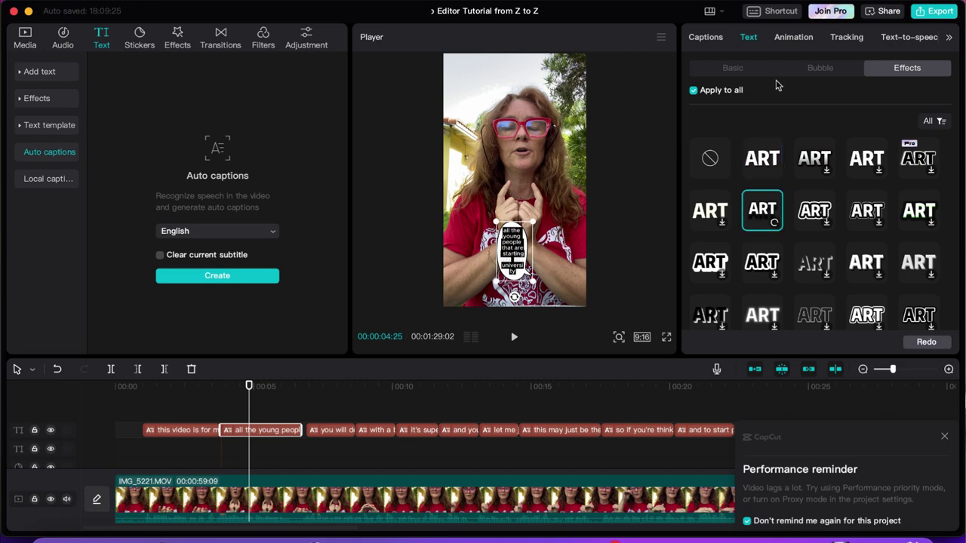
left_click(731, 68)
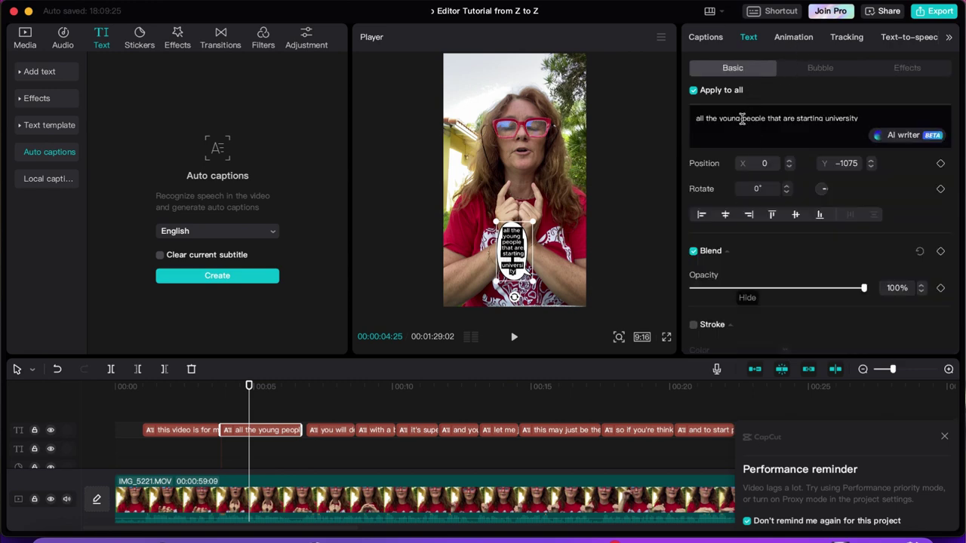
left_click(803, 72)
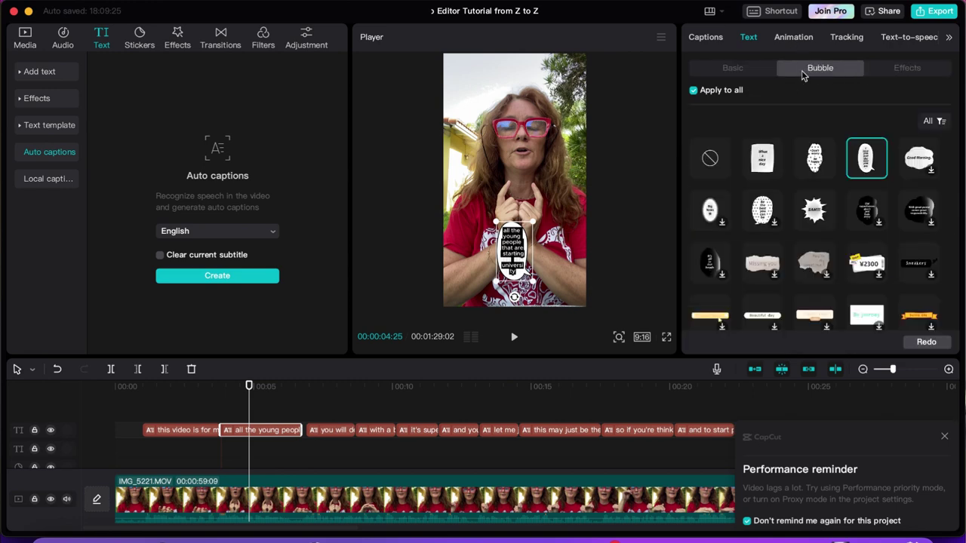
left_click(710, 161)
- Try two thick-outlined black-and-white text effects and the gray text effect on the captions
left_click(730, 68)
left_click(901, 68)
left_click(709, 264)
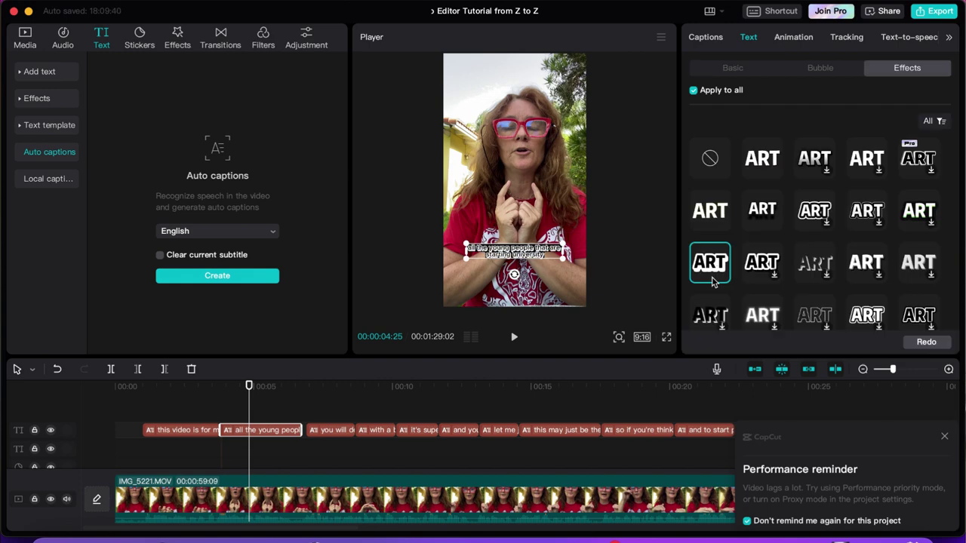
scroll(713, 275, "down", 3)
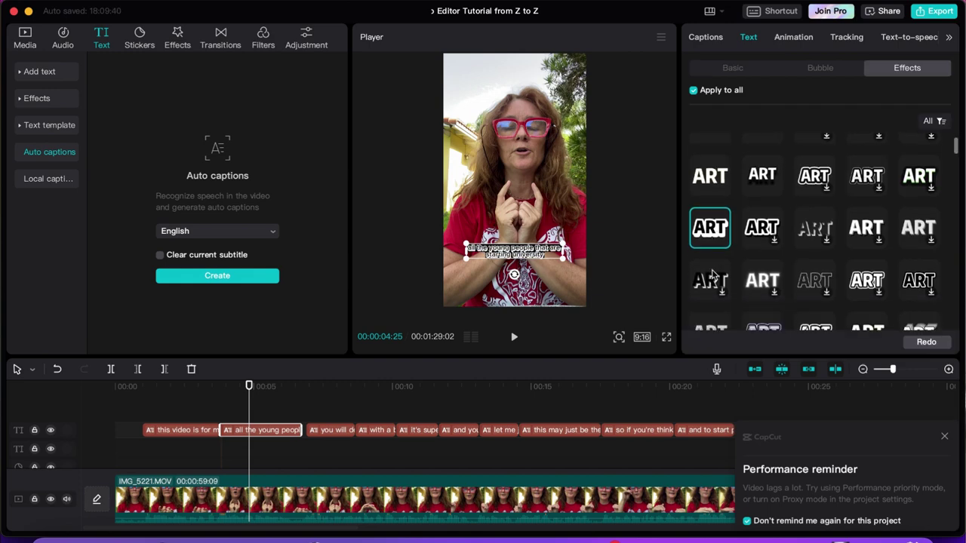
left_click(867, 252)
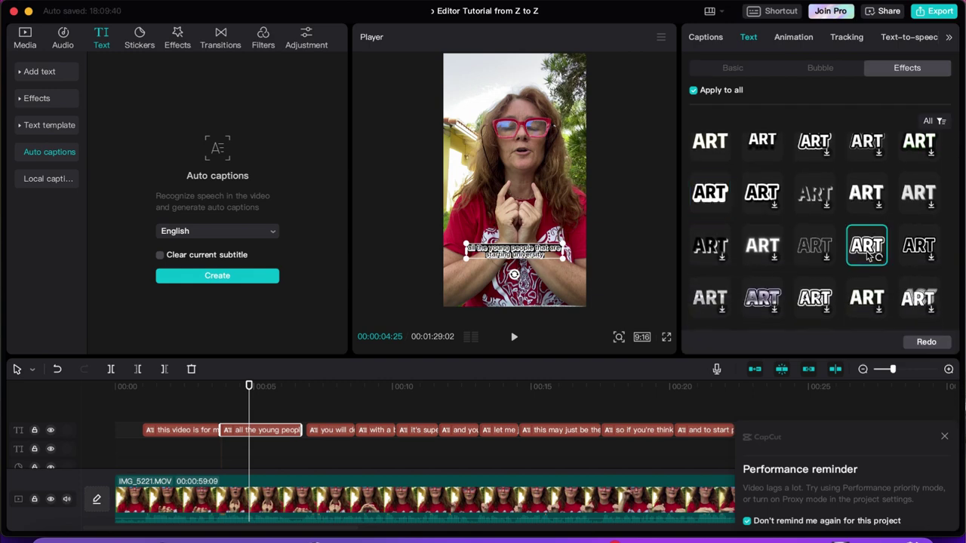
left_click(710, 299)
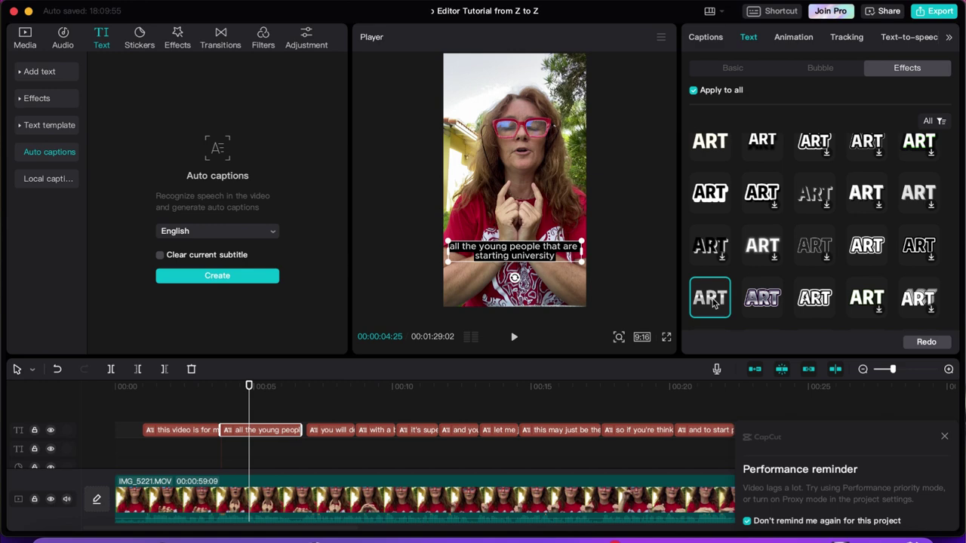
- Try the red-edged and multicolor text effects, then apply the blue Pro text effect to all captions
scroll(767, 258, "down", 5)
left_click(762, 234)
left_click(814, 234)
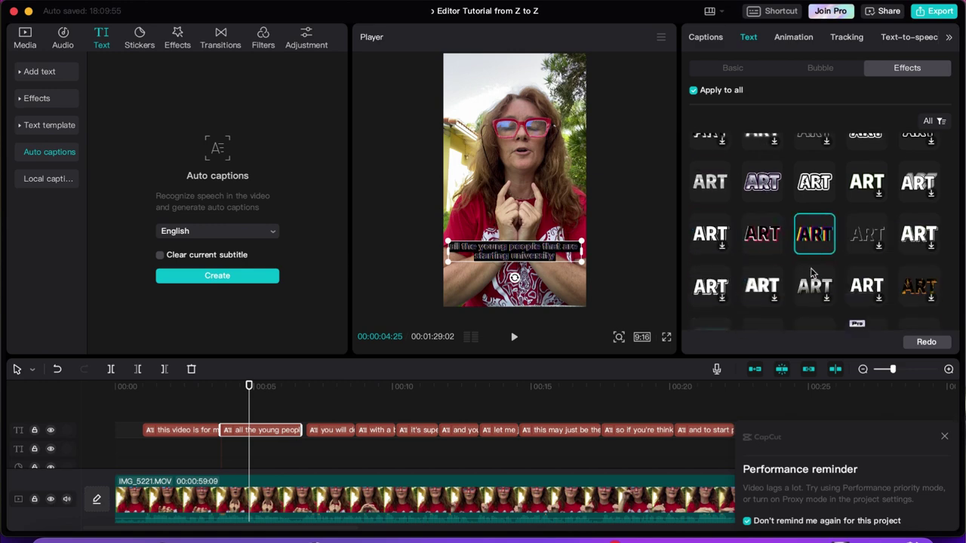
scroll(811, 279, "down", 1)
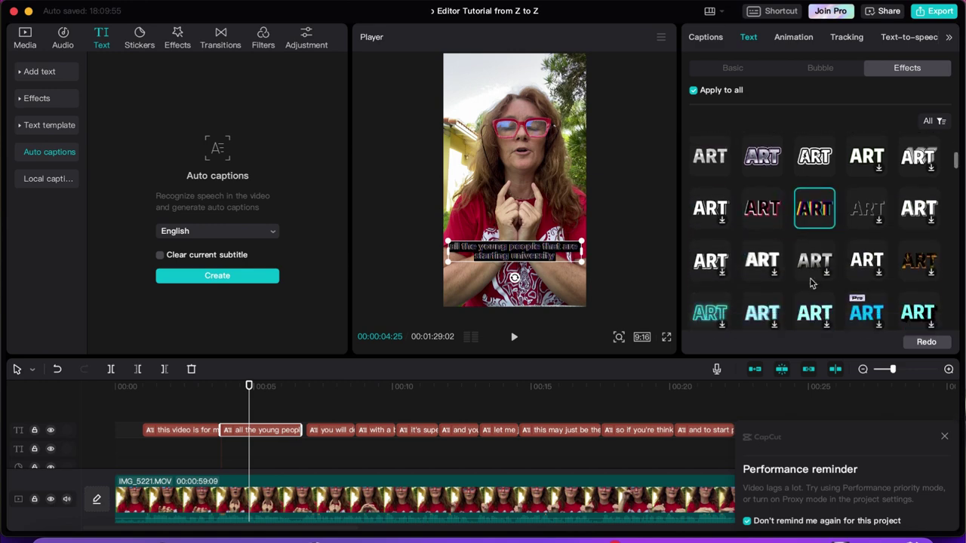
left_click(864, 314)
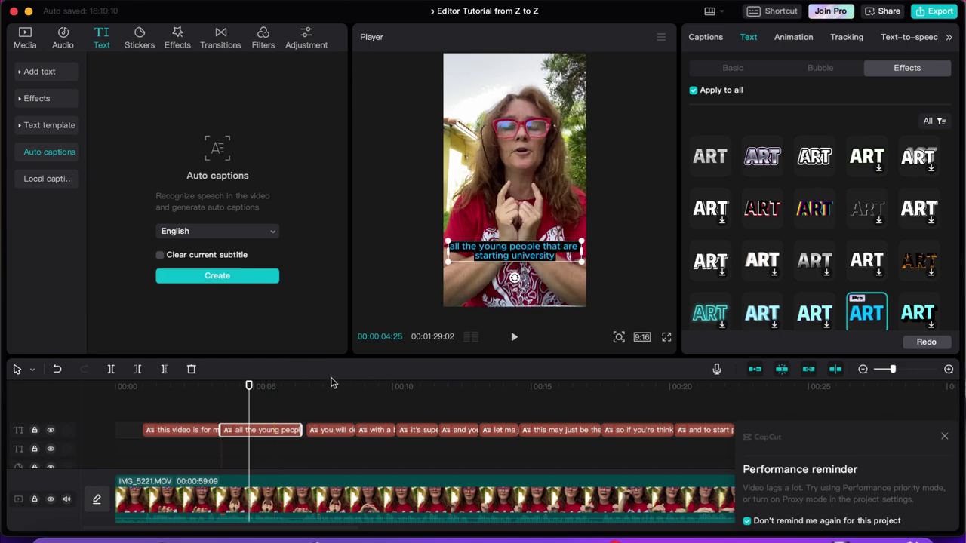
- Turn off Apply to all and give only the caption "you will definitely find a table" the purple outlined text effect
mouse_move(334, 384)
left_mouse_down()
mouse_move(498, 388)
mouse_move(328, 386)
left_mouse_up()
left_click(328, 430)
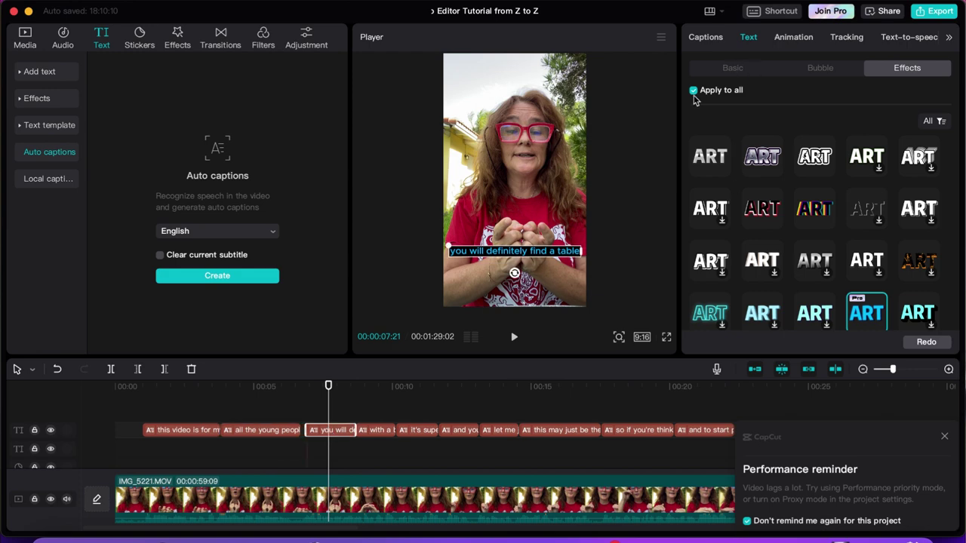
left_click(768, 166)
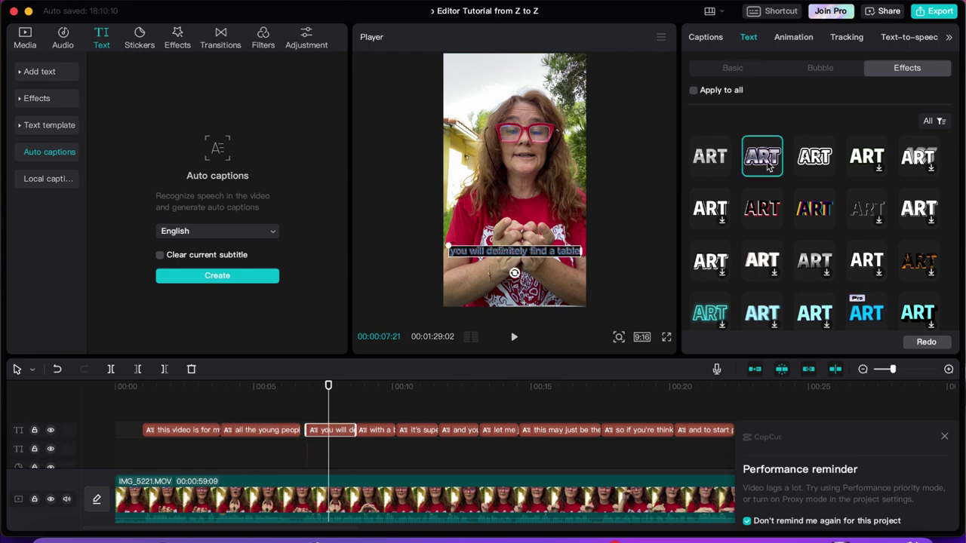
- Give only the caption "you will definitely find a table" the plain white text effect and compare it with the neighbouring captions
left_click(769, 264)
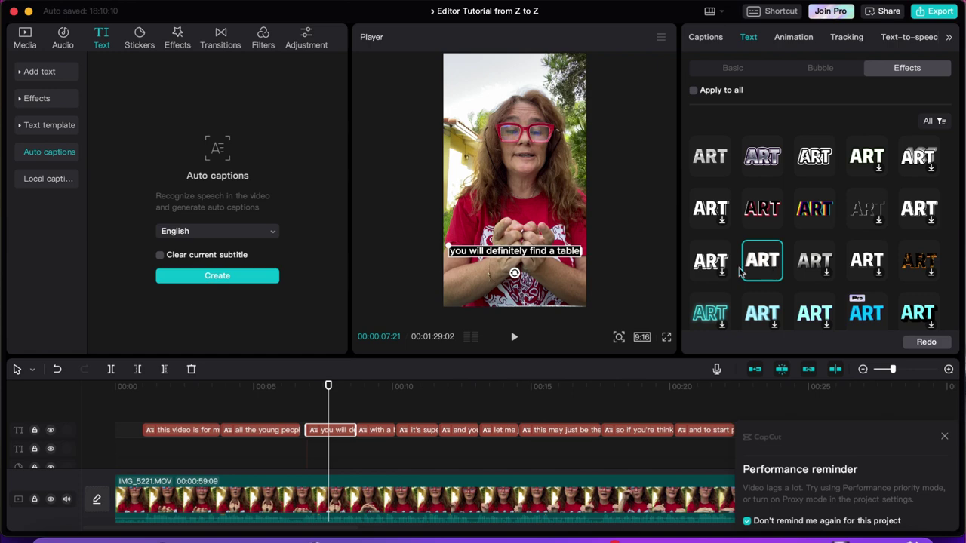
left_click(282, 388)
left_click(441, 388)
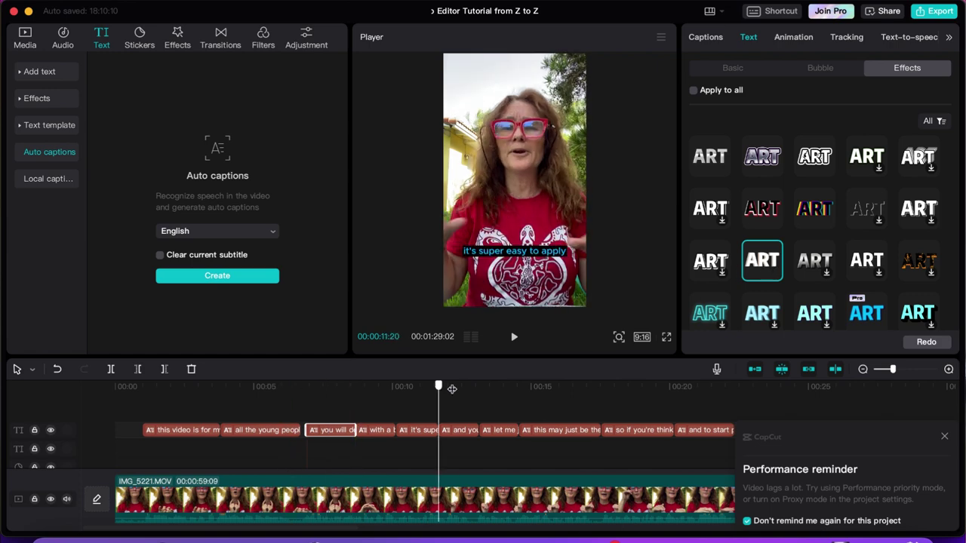
left_click_drag(452, 388, 320, 388)
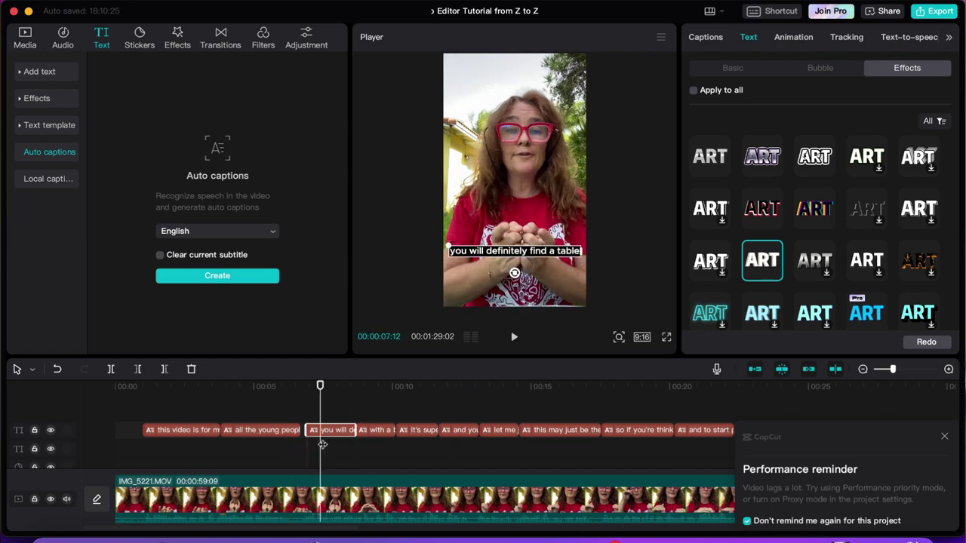
- Turn on Apply to all for the caption "all the young people that are starting university" and move the captions to the top of the video
left_click(269, 387)
left_click(265, 429)
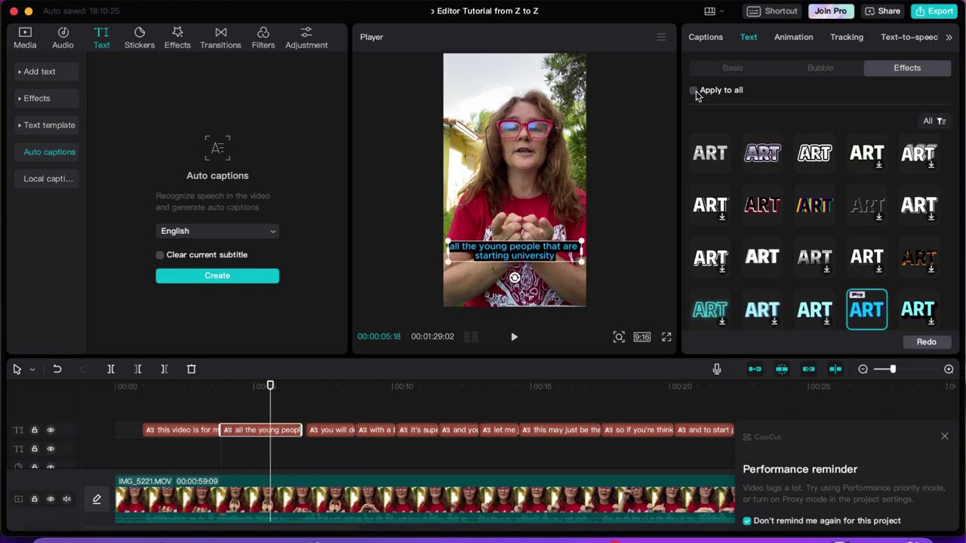
left_click_drag(504, 259, 500, 78)
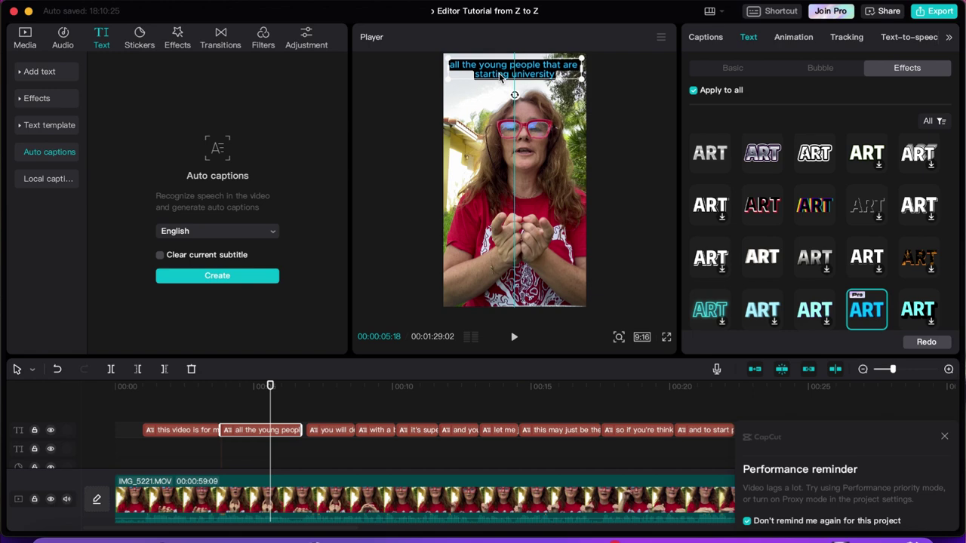
left_click_drag(264, 386, 334, 389)
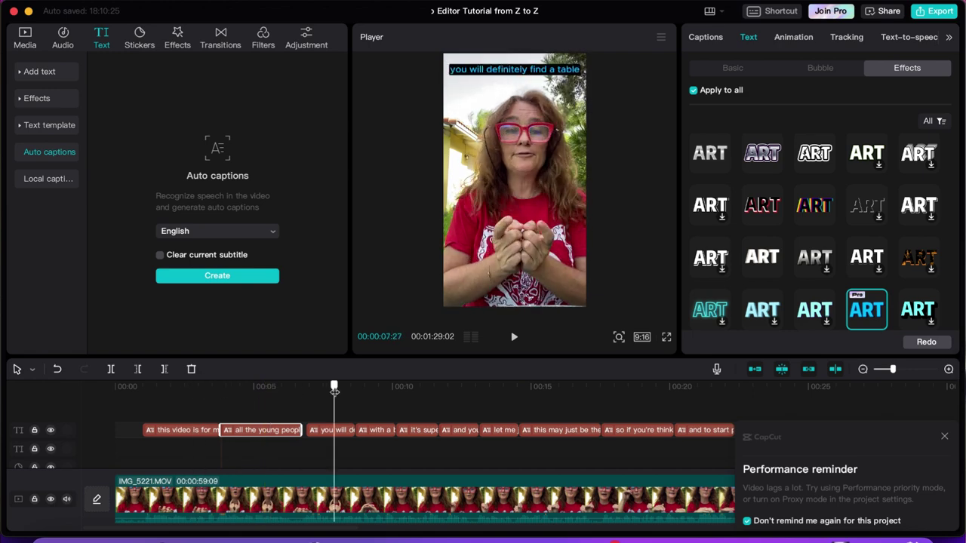
left_click(325, 434)
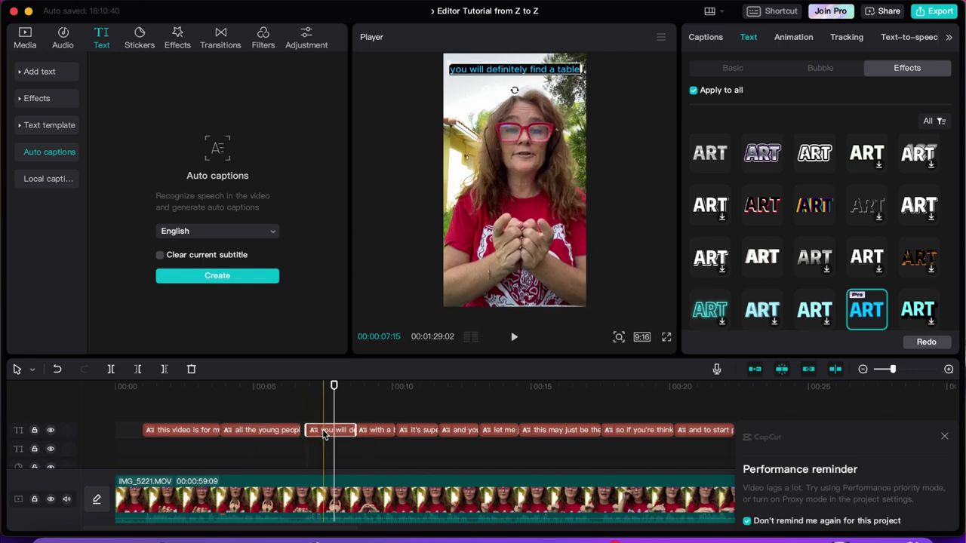
left_click(428, 387)
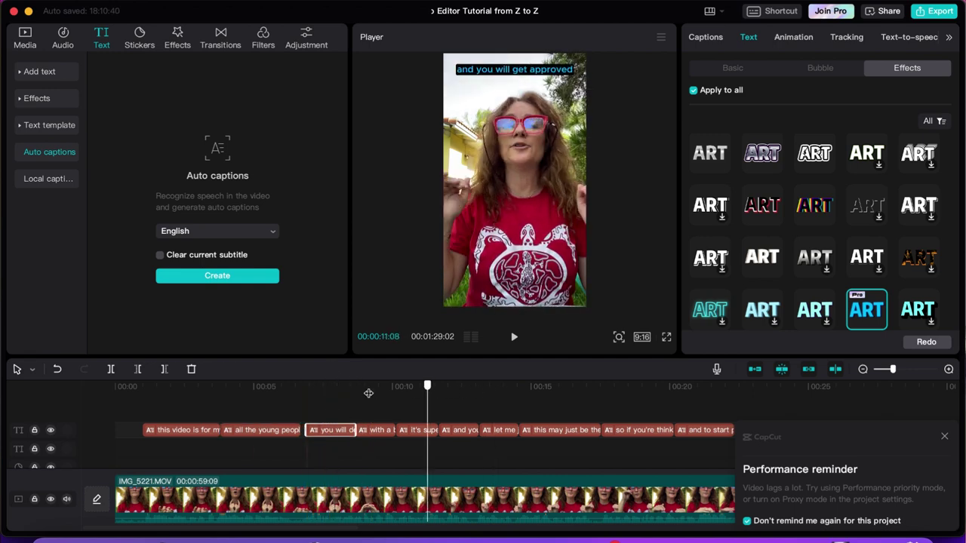
left_click(321, 387)
left_click(333, 388)
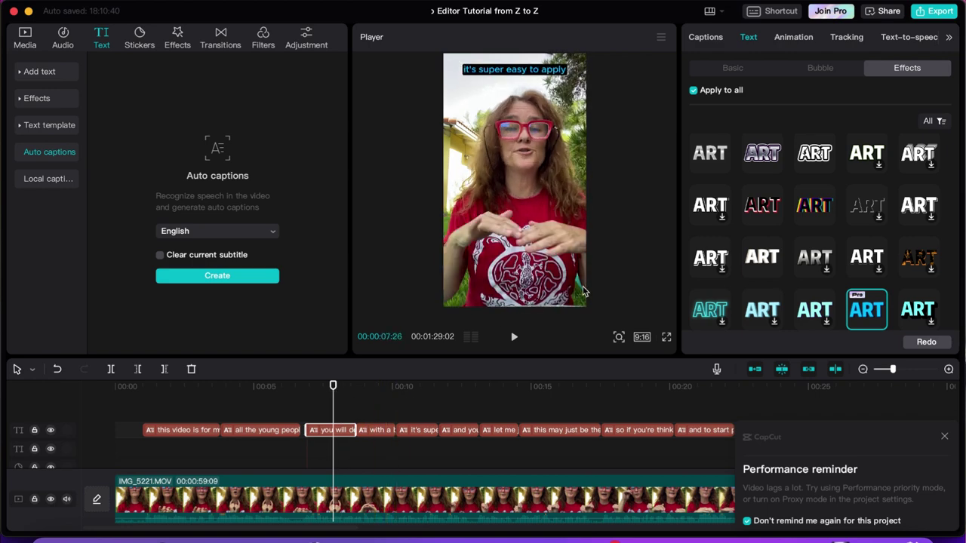
- Give all captions the white starburst bubble and move them down over the speaker's chest
left_click(826, 70)
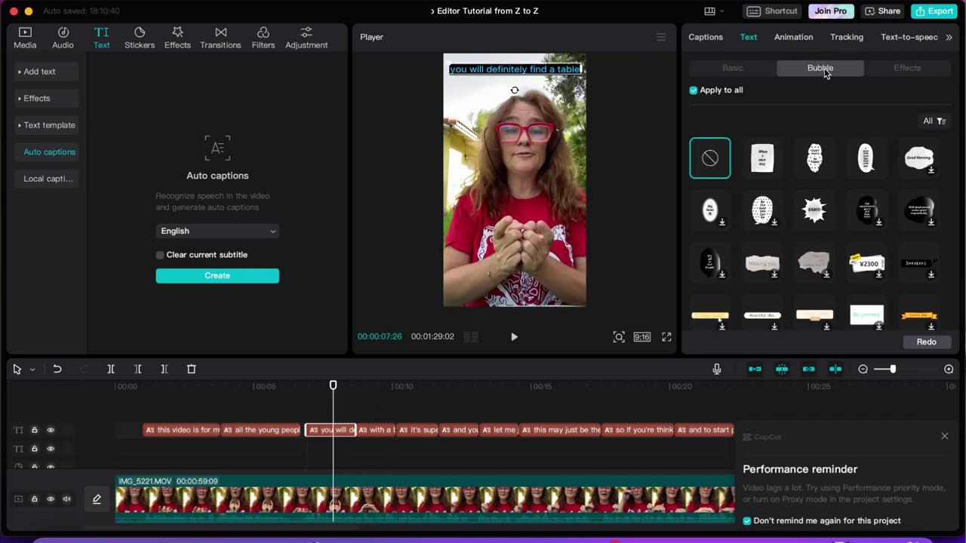
left_click(814, 214)
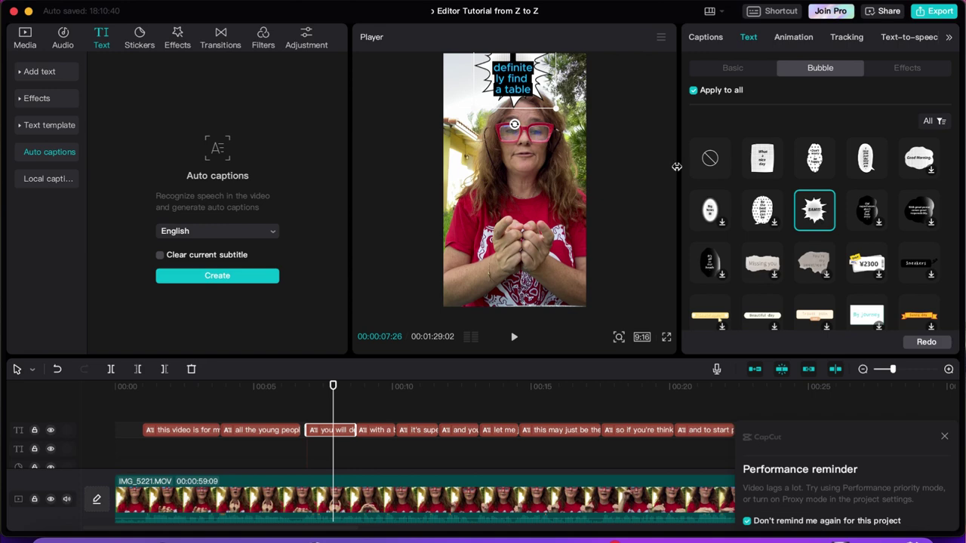
left_click_drag(513, 78, 519, 262)
- Try the torn-paper, cream banner and yellow WHAT bubbles on all captions
left_click(758, 276)
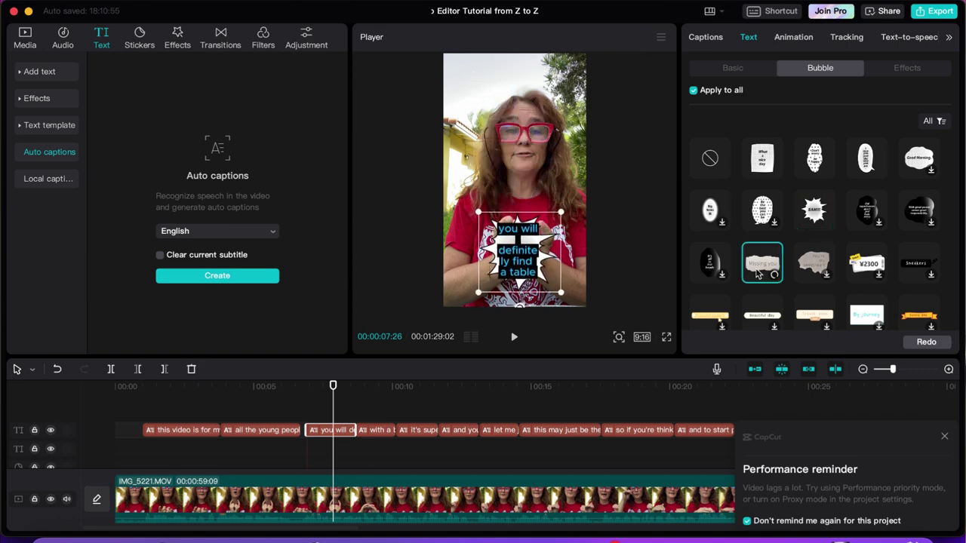
left_click(707, 317)
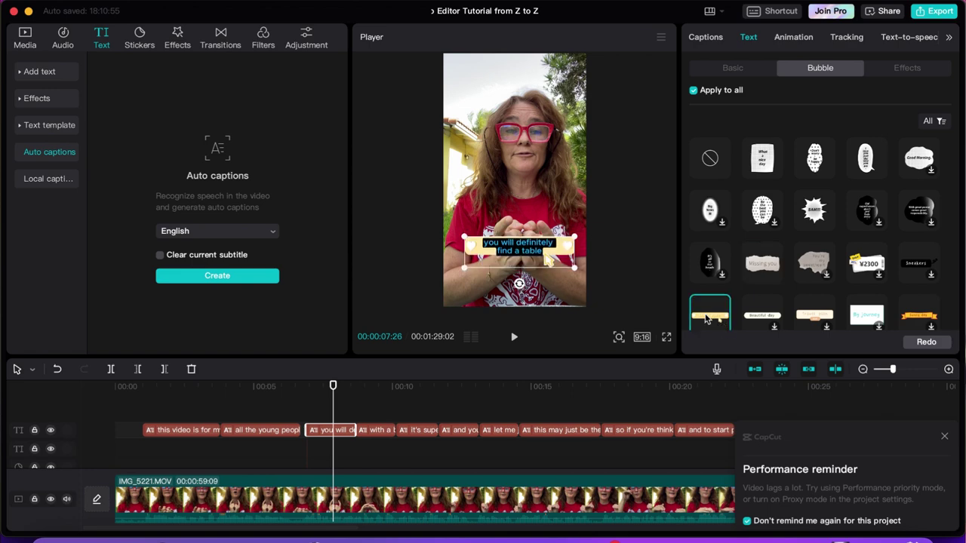
scroll(753, 303, "down", 3)
scroll(752, 302, "down", 5)
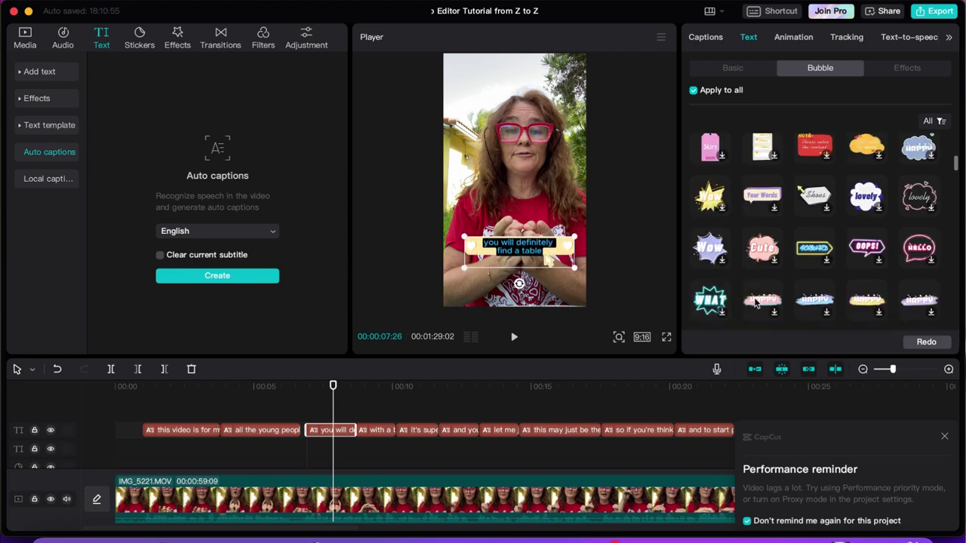
left_click(761, 306)
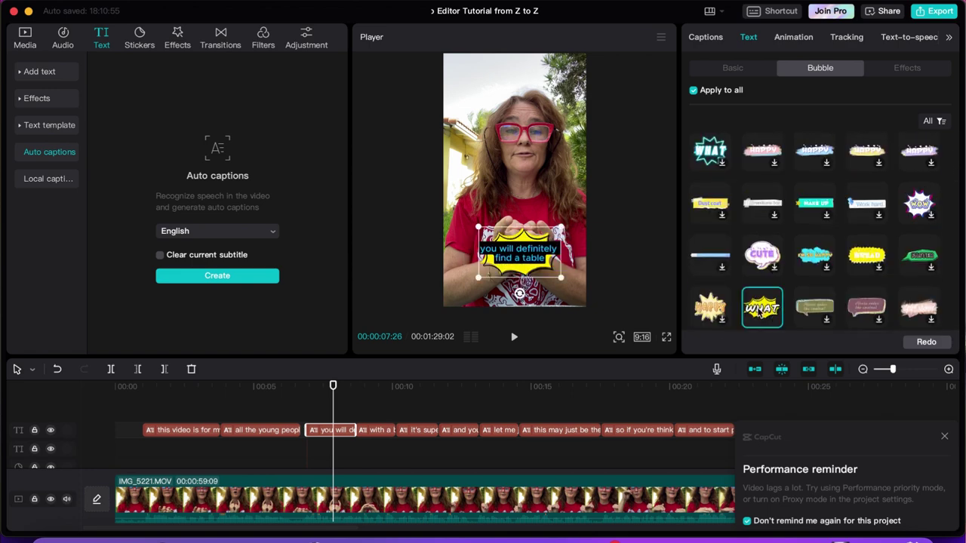
- Try the outlined bubble with a star and the gray floral bubble on all captions
scroll(760, 307, "down", 3)
left_click(708, 312)
scroll(773, 281, "down", 2)
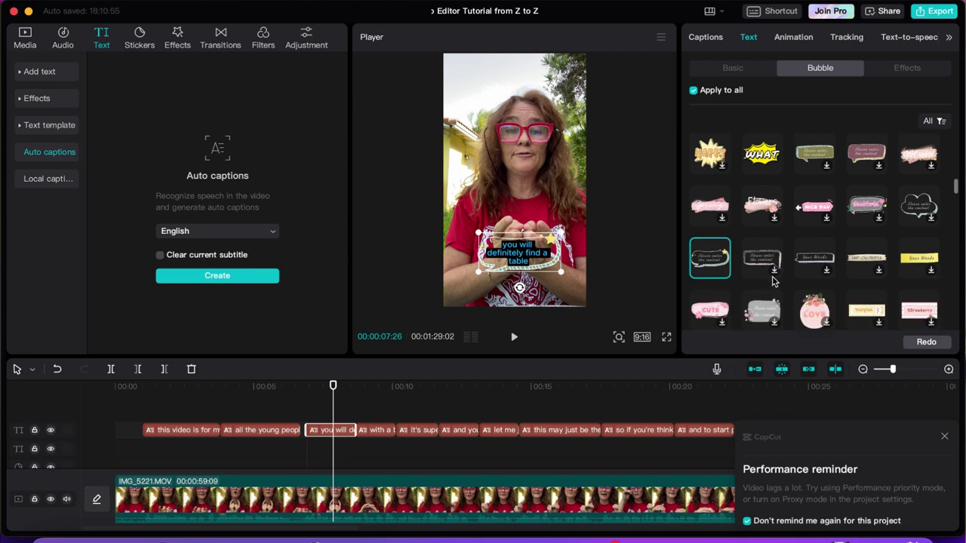
left_click(764, 310)
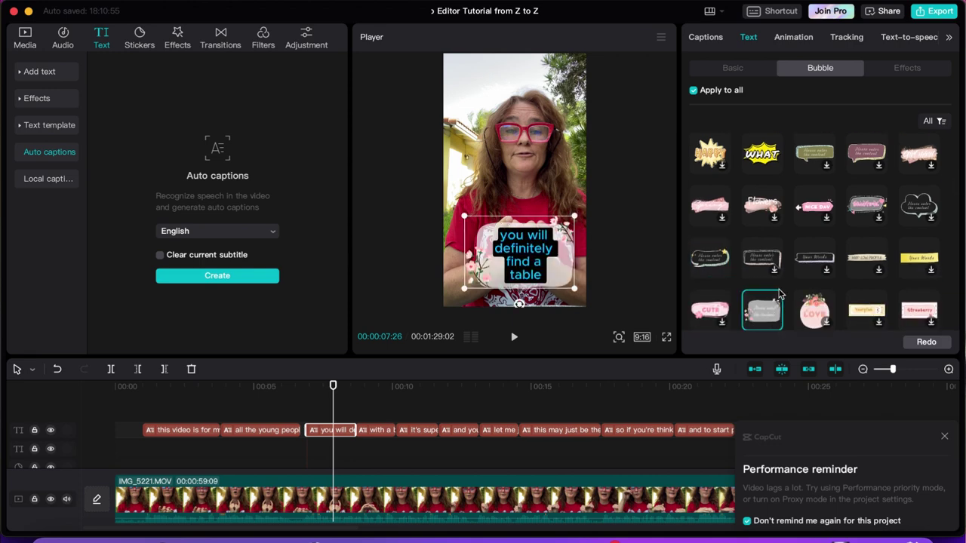
- Try the dark burst, the white exclamation burst and the gray oval bubbles on all captions
scroll(781, 296, "down", 3)
left_click(764, 243)
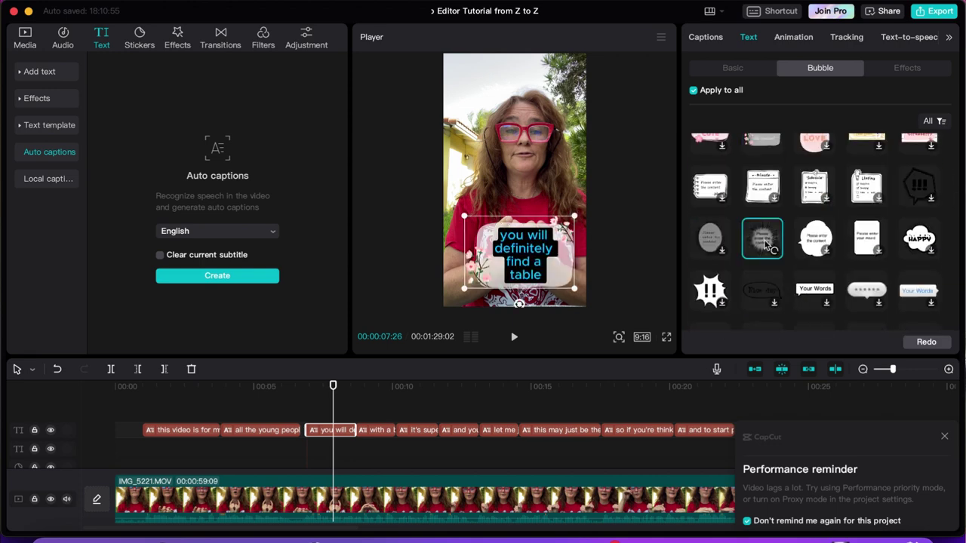
left_click(710, 293)
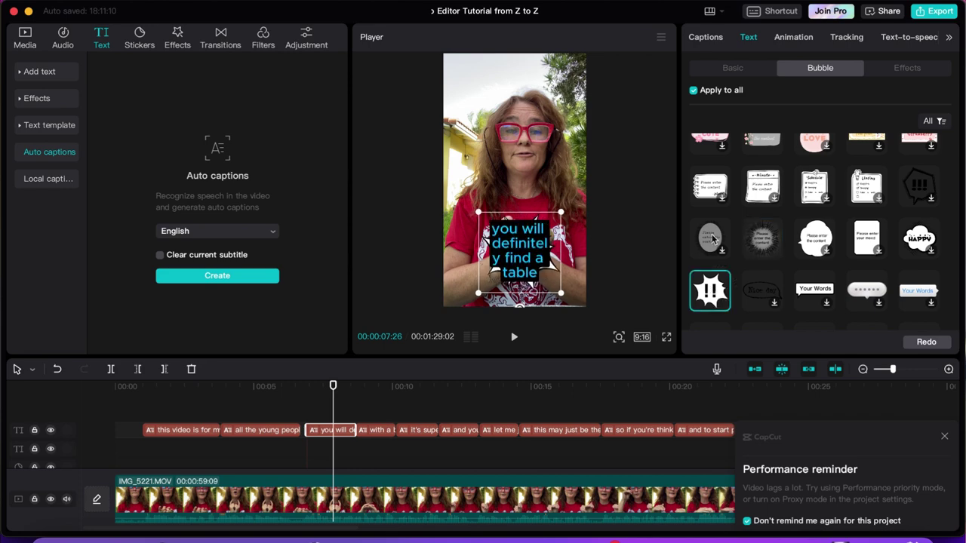
left_click(713, 238)
- Try the purple-edged WOW bubble and the blue HAPPY brush bubble on all captions
scroll(736, 205, "down", 5)
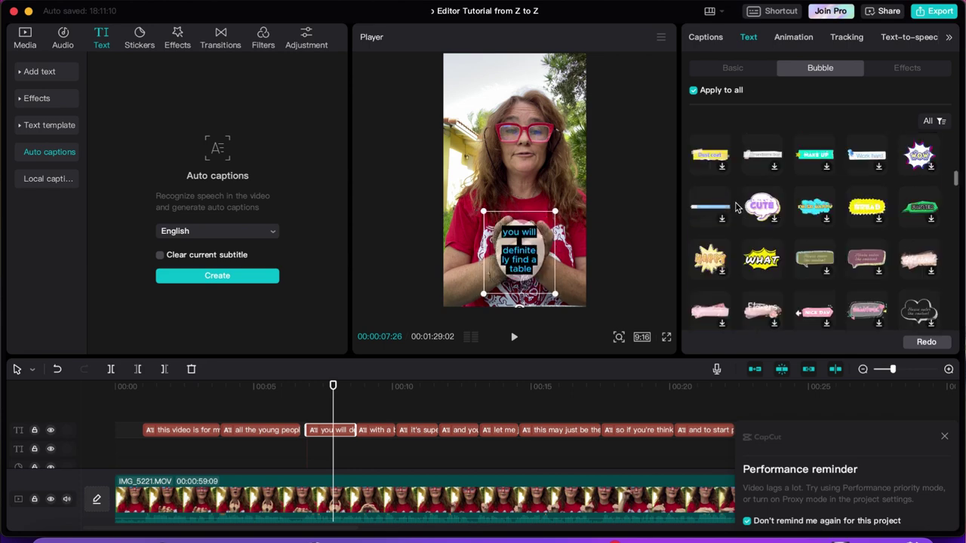
left_click(922, 202)
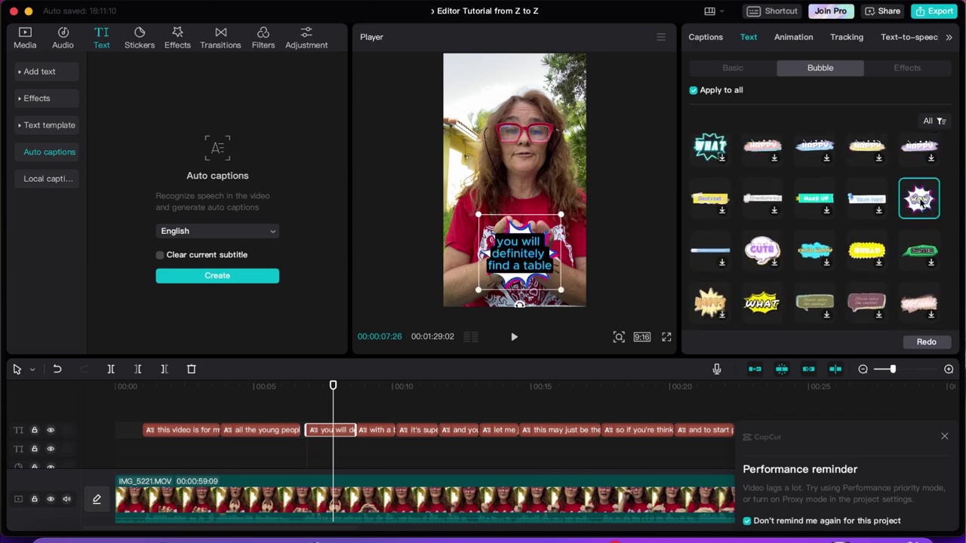
left_click(827, 153)
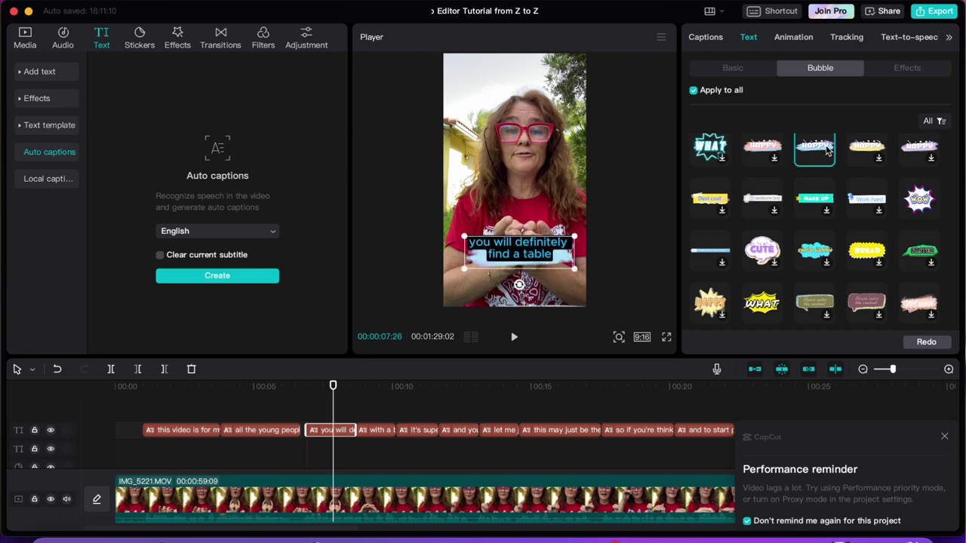
- Apply the white rectangular "What a nice day" bubble to all captions and check it on the caption "it's super easy to apply"
scroll(809, 159, "up", 5)
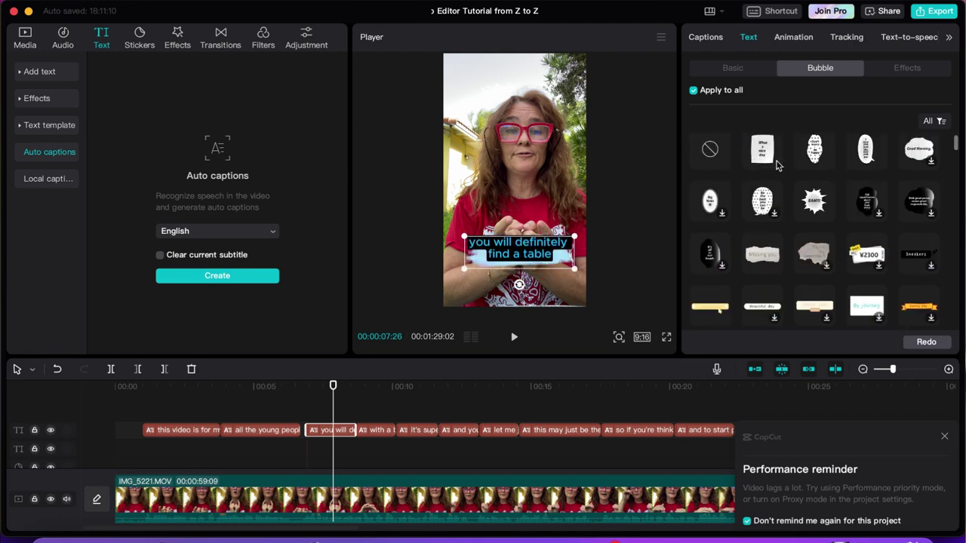
left_click(762, 148)
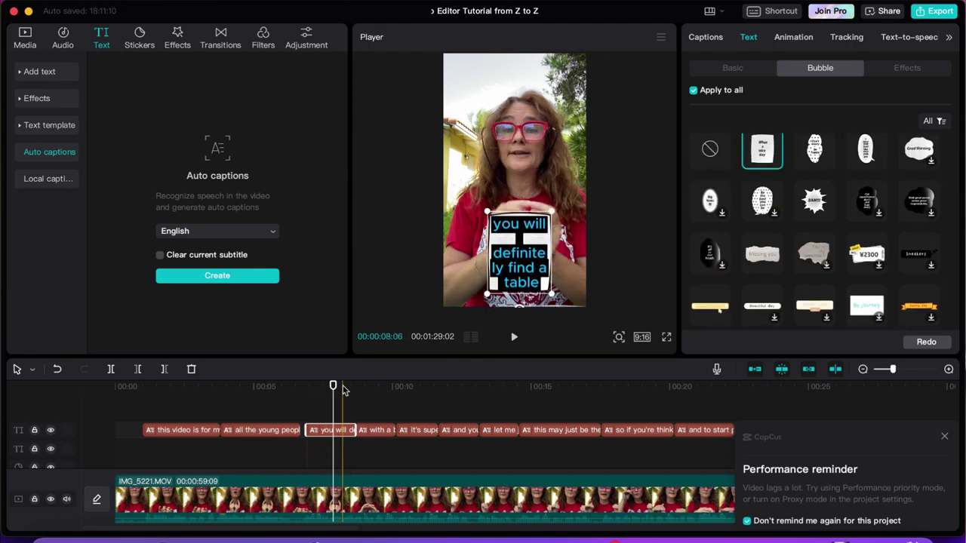
left_click_drag(339, 389, 377, 396)
left_click(414, 414)
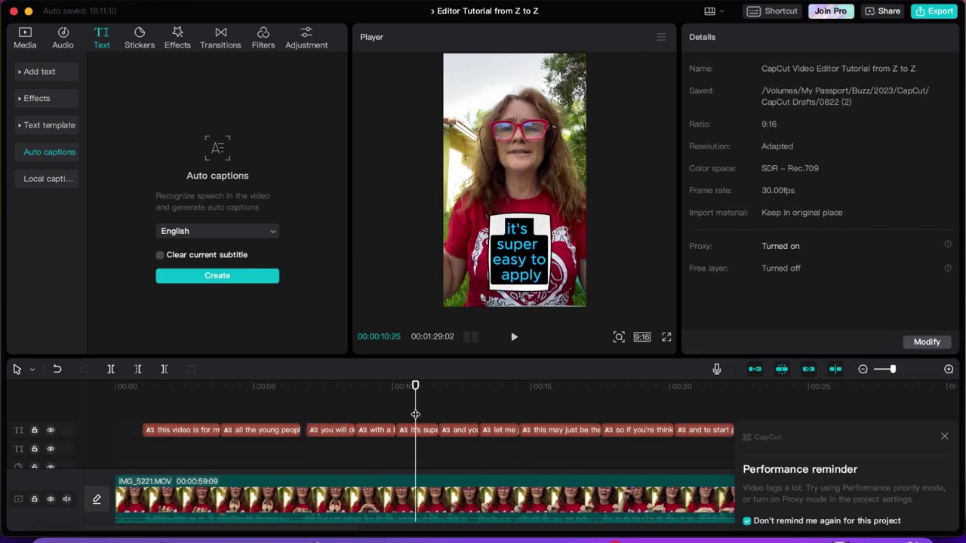
- Look through the text templates, text effects, default text and local captions import option
left_click(45, 126)
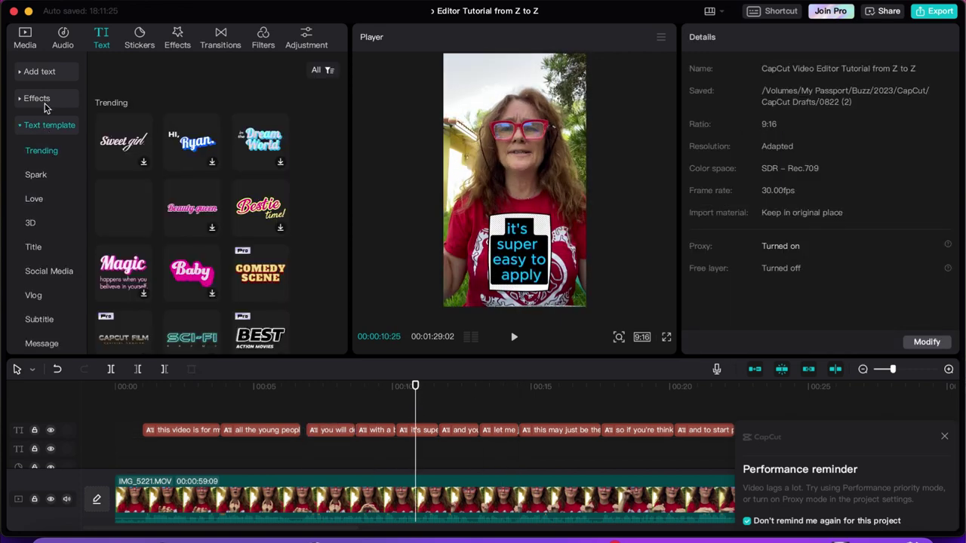
left_click(42, 99)
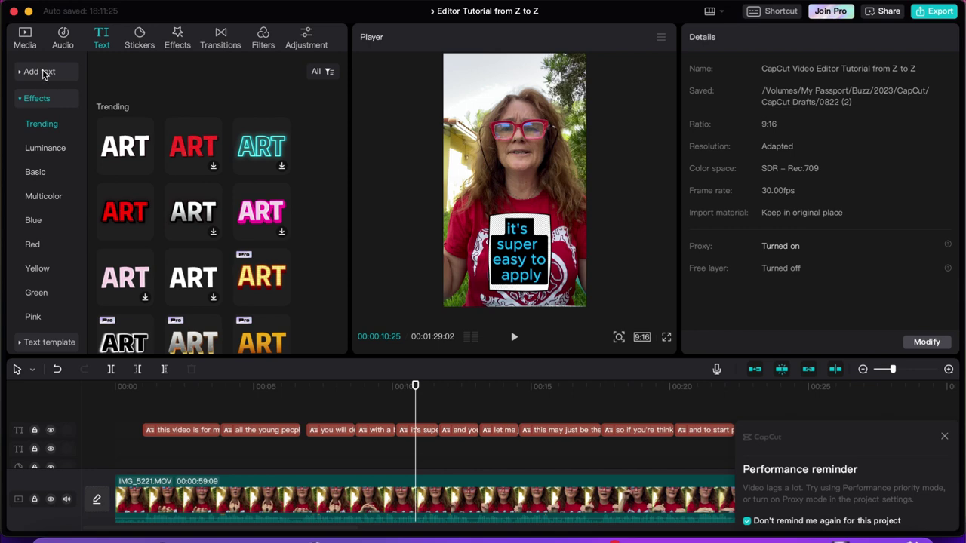
left_click(42, 71)
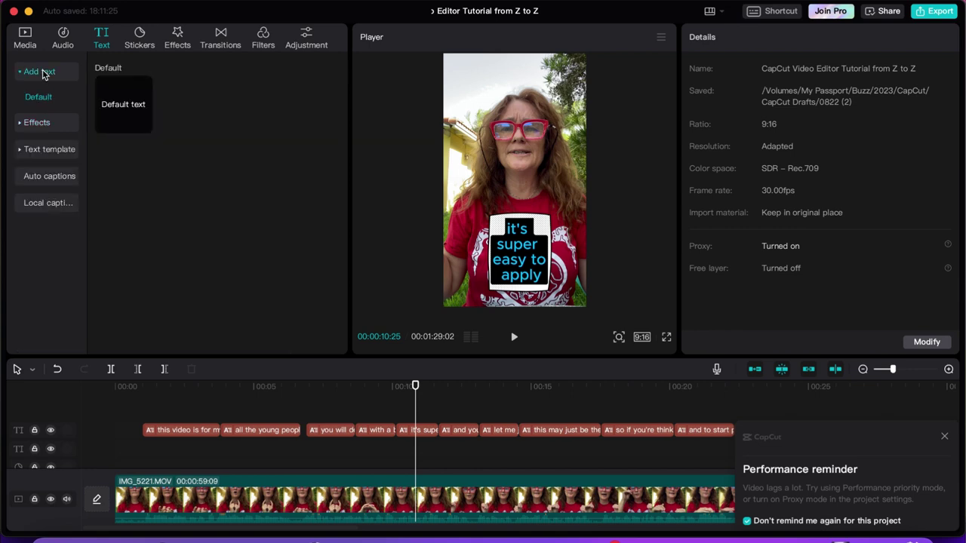
left_click(48, 203)
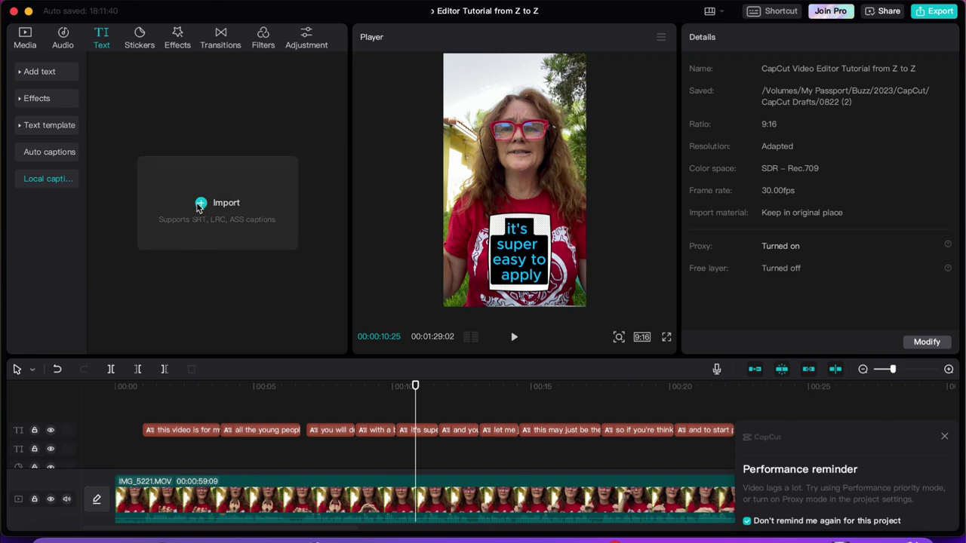
- Preview the trending songs in the music library, from the electro track down to Future Pop Summer Refreshing
left_click(65, 41)
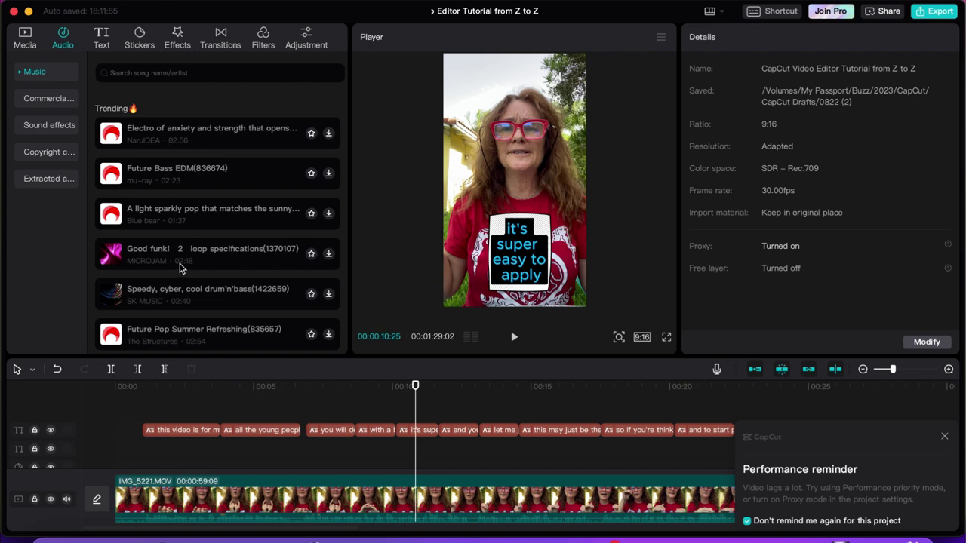
scroll(181, 267, "down", 20)
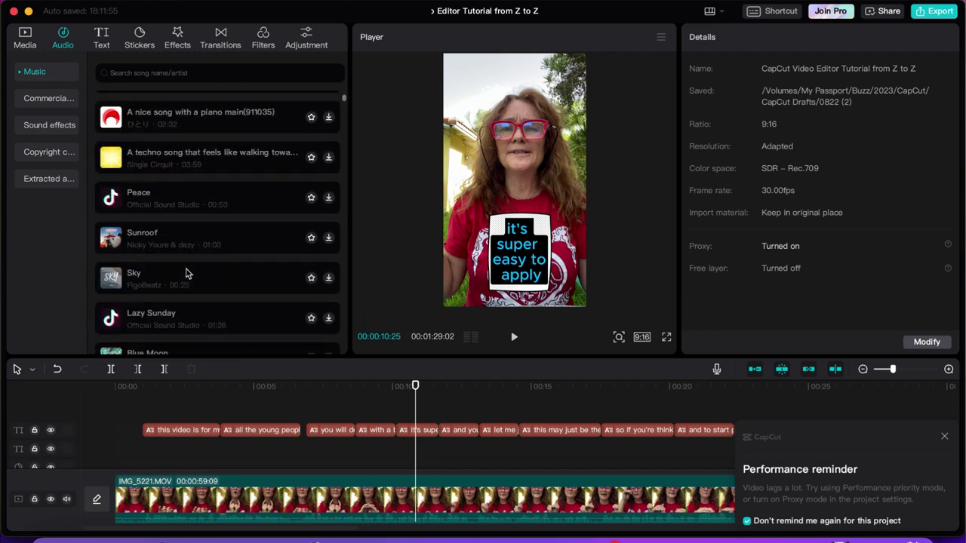
scroll(189, 273, "up", 20)
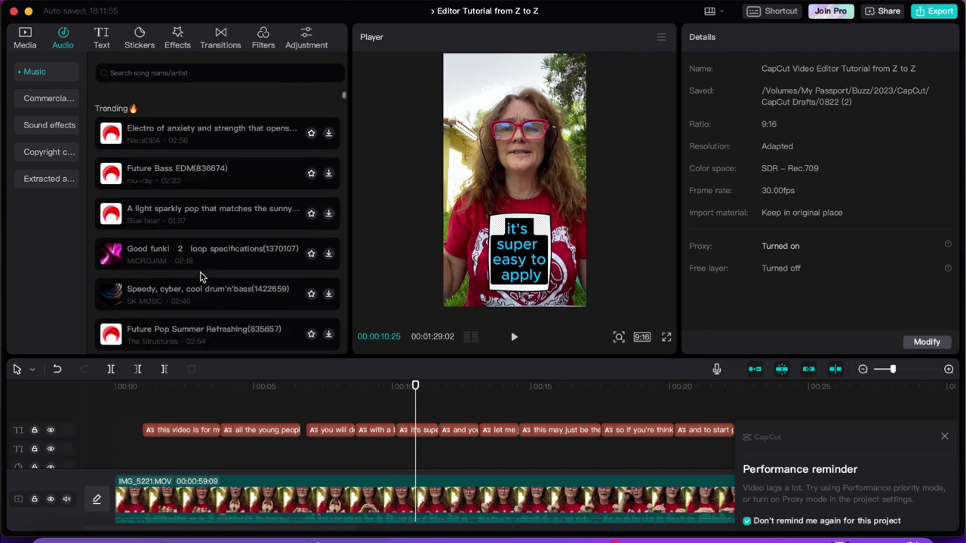
left_click(180, 139)
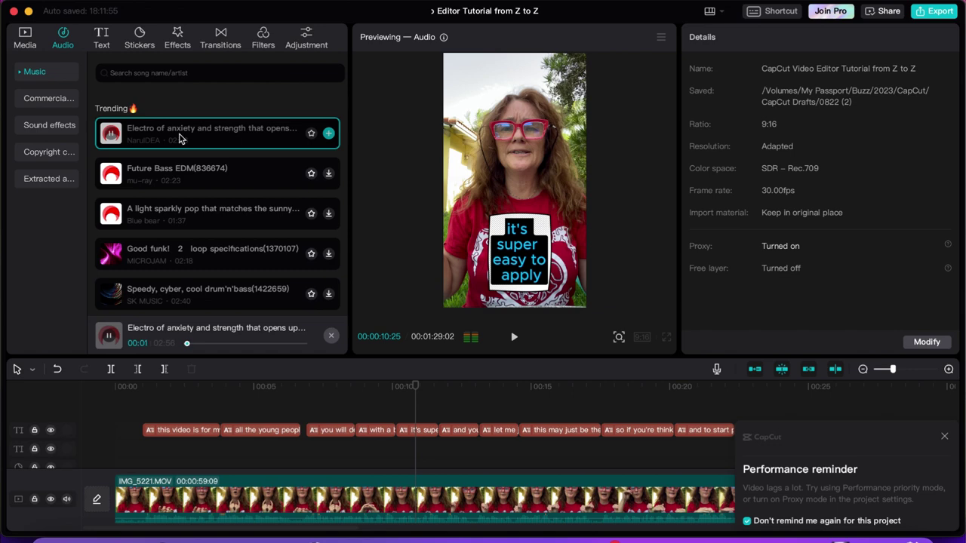
left_click(181, 178)
left_click(181, 220)
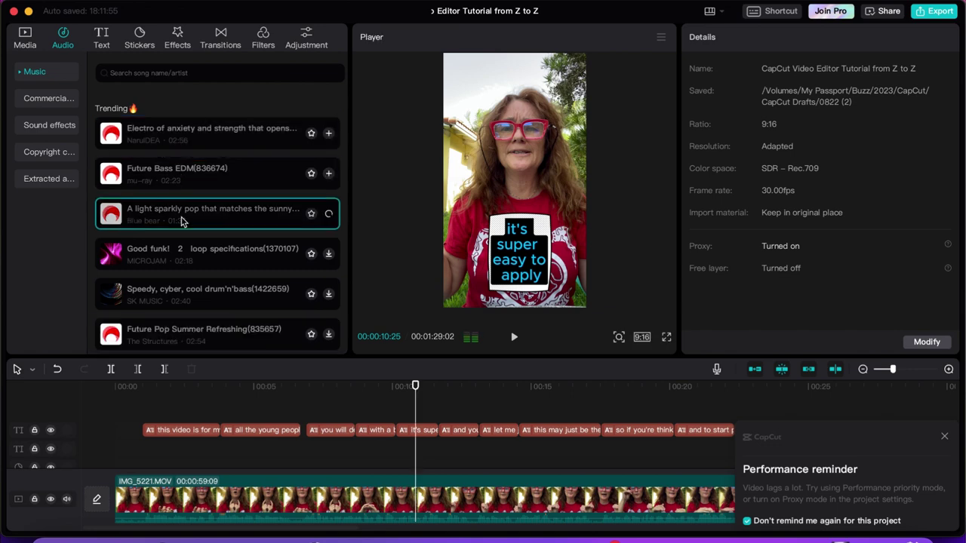
scroll(182, 222, "down", 1)
left_click(187, 224)
scroll(187, 221, "down", 1)
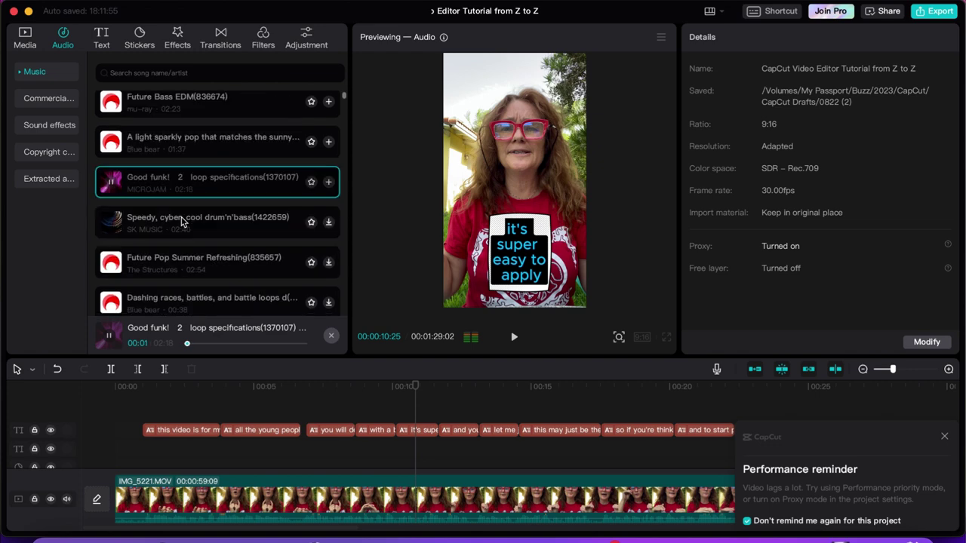
left_click(181, 220)
scroll(181, 221, "down", 1)
left_click(181, 218)
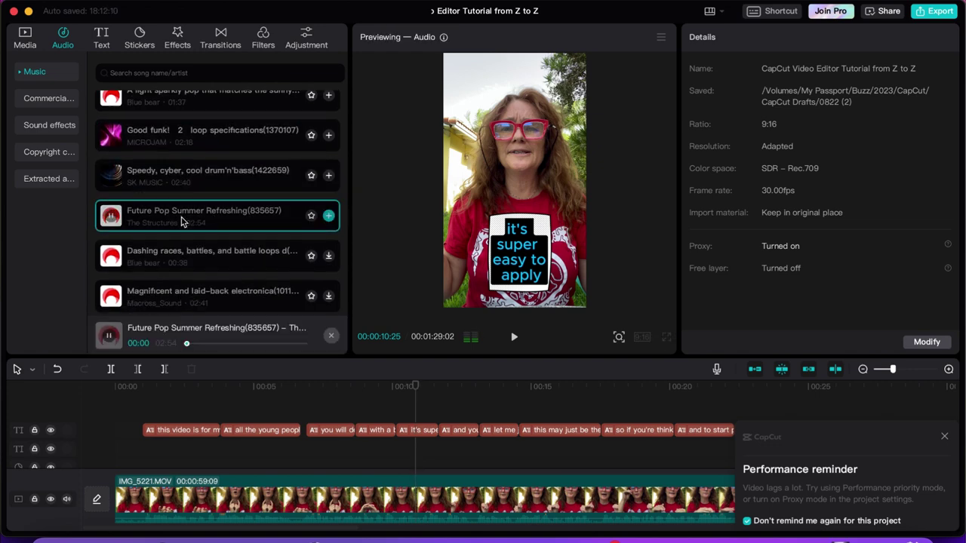
scroll(181, 221, "down", 1)
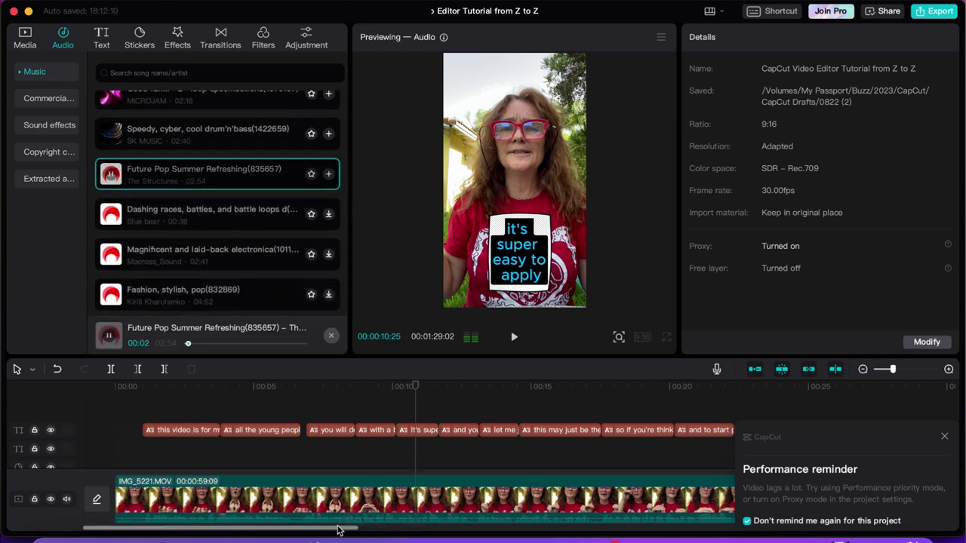
- Delete the talking-woman clip IMG_5221.MOV from the main video track
scroll(367, 528, "right", 10)
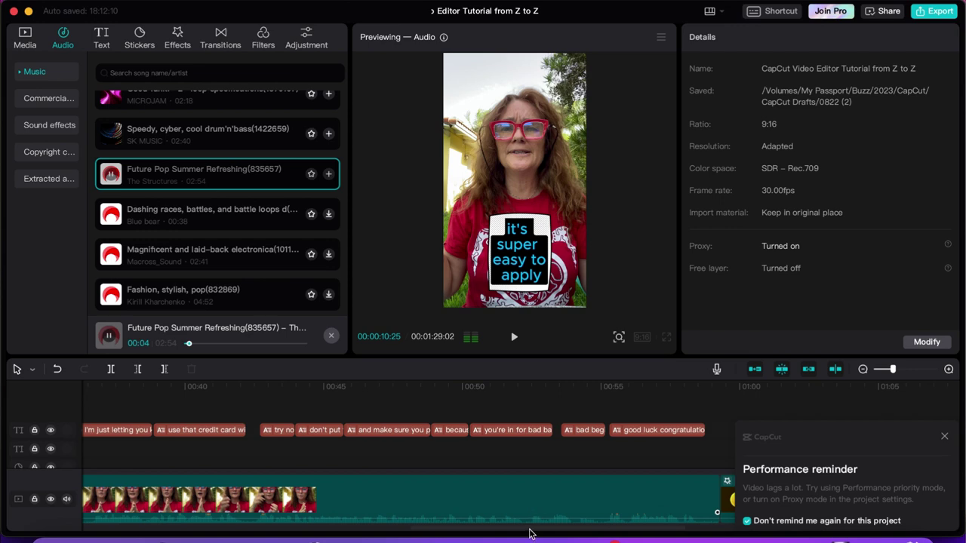
scroll(530, 520, "right", 2)
left_click(509, 513)
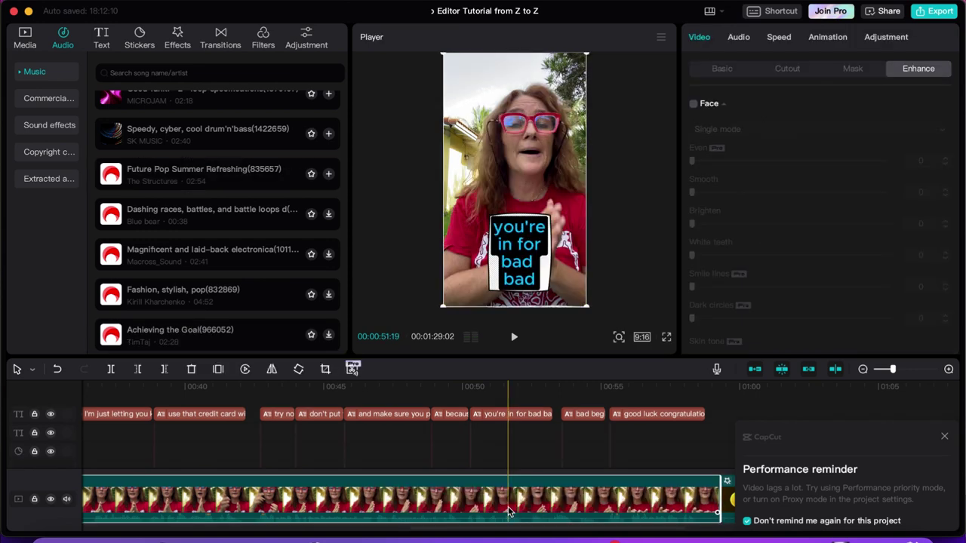
key("Delete")
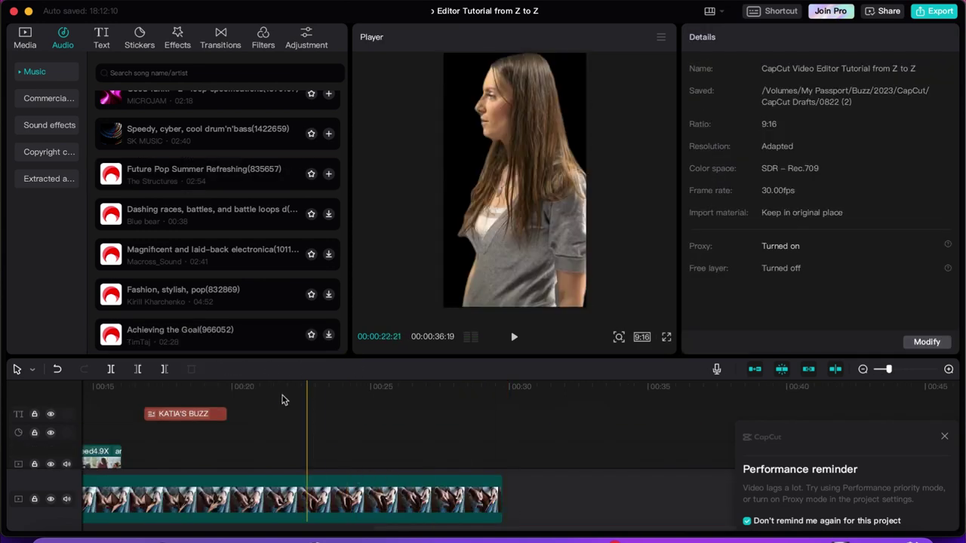
key("super+z")
key("super+z")
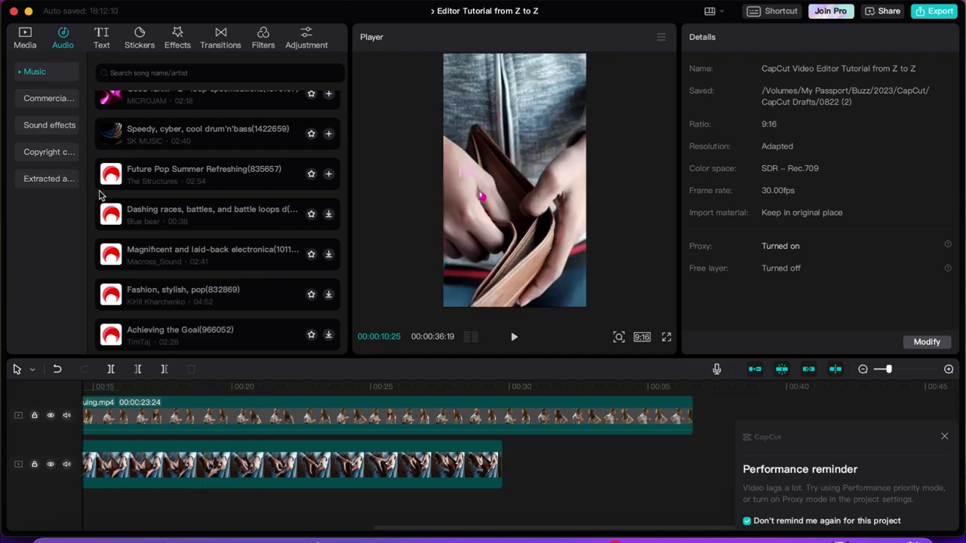
- Place Future Pop Summer Refreshing on an audio track beneath the arguing and empty wallet clips at about 14 seconds and play it
left_click_drag(325, 172, 81, 514)
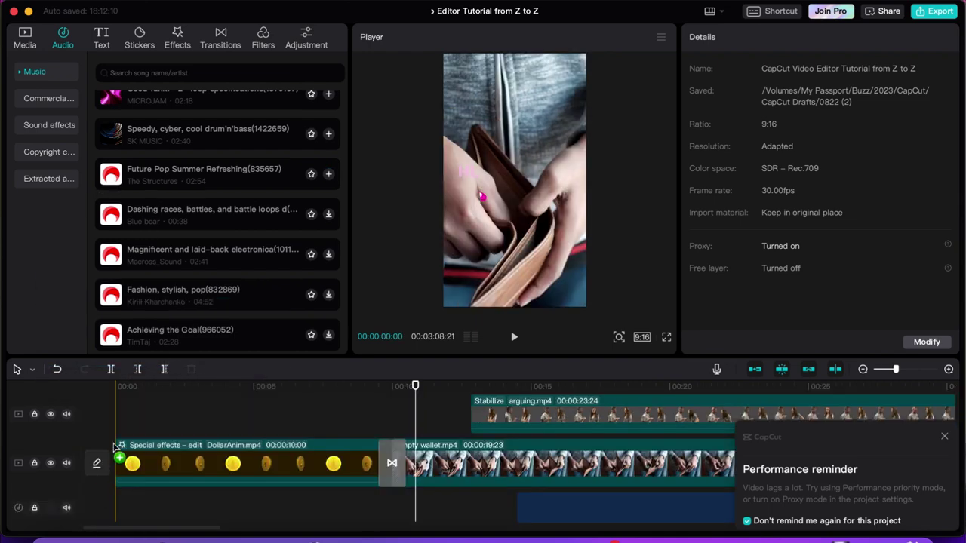
left_click(516, 388)
key("space")
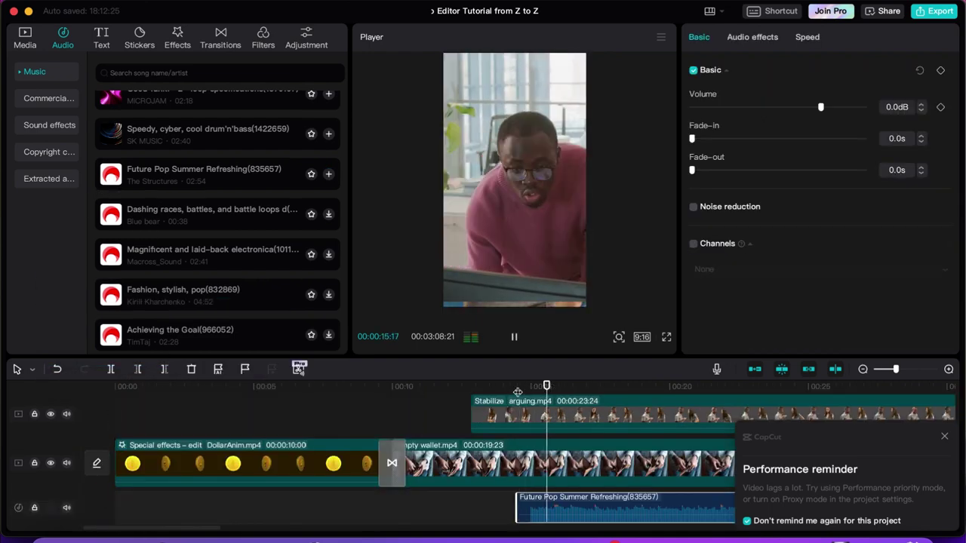
key("space")
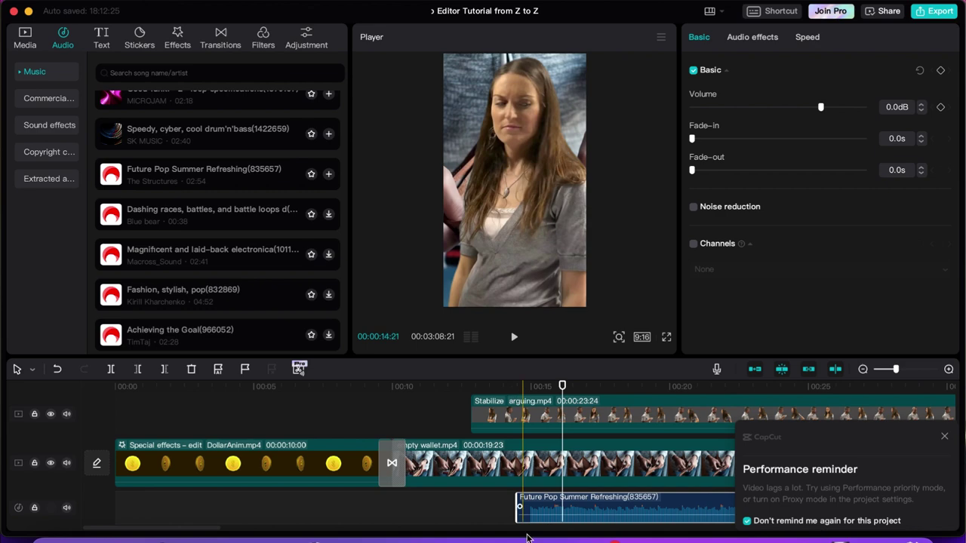
- Trim the start of the music clip slightly, give it a 0.6 s fade-in and play it from its beginning
left_click_drag(519, 504, 552, 512)
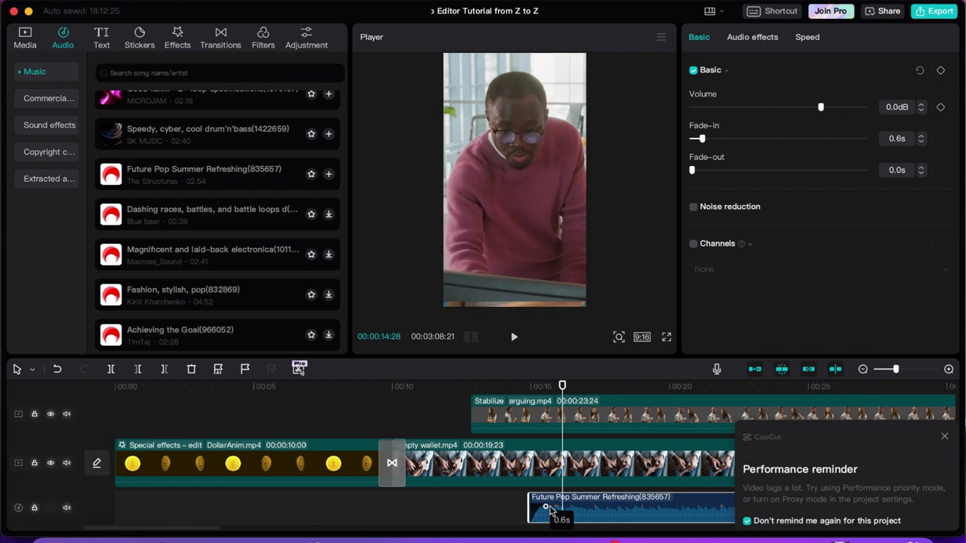
left_click(526, 386)
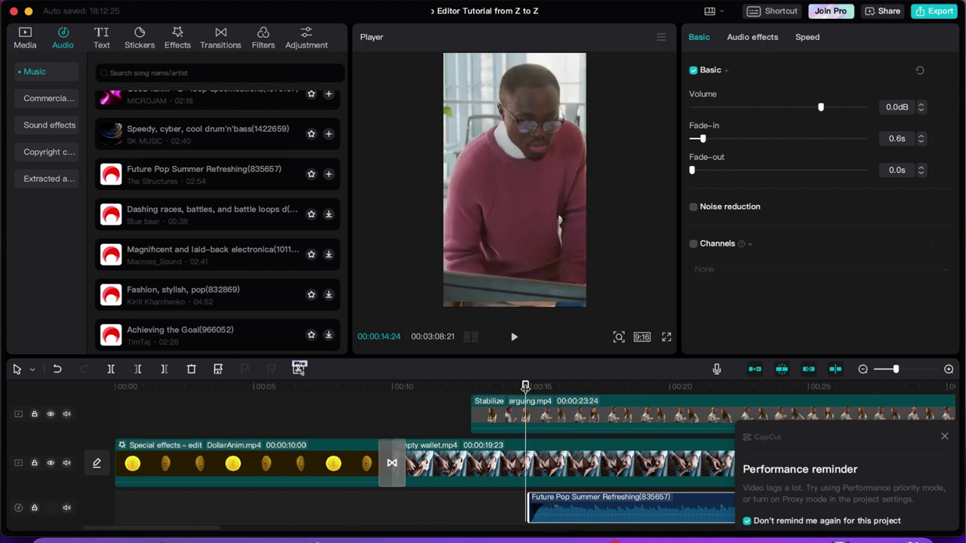
key("space")
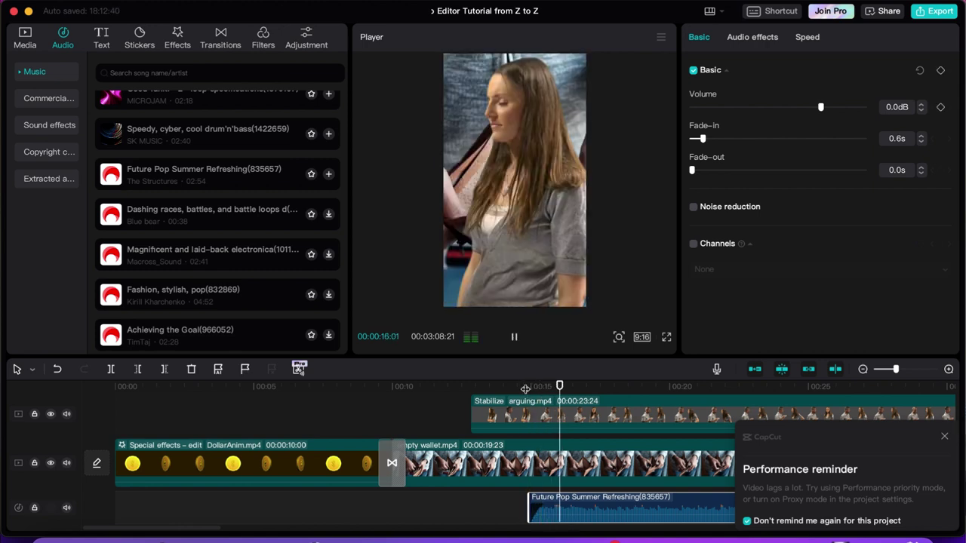
key("space")
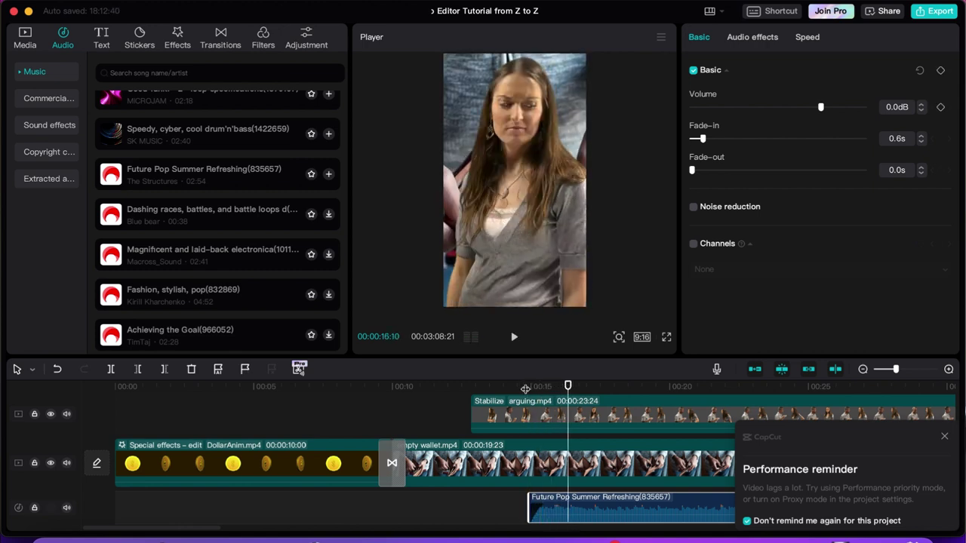
- Dismiss the performance reminder and lengthen the music's fade-in to 3.1 s
left_click(943, 437)
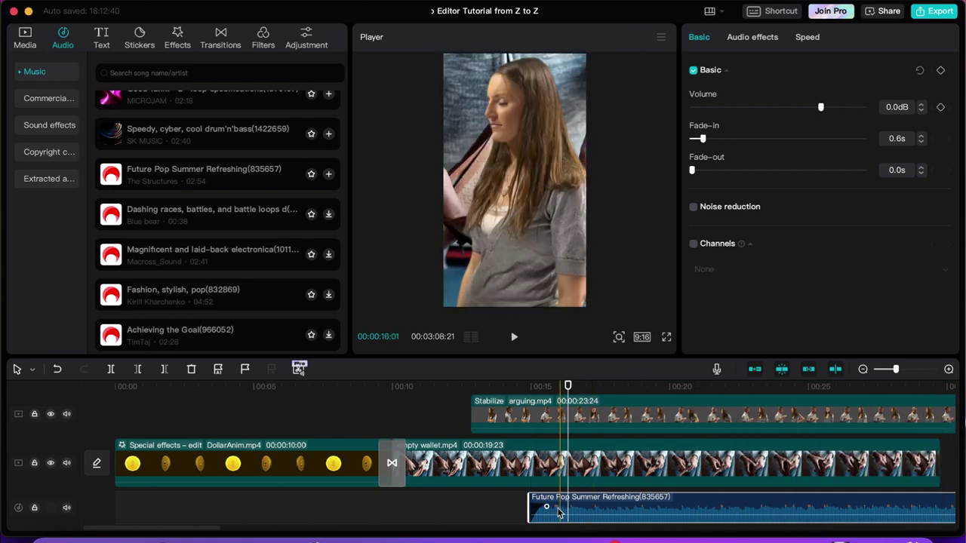
left_click_drag(545, 507, 617, 508)
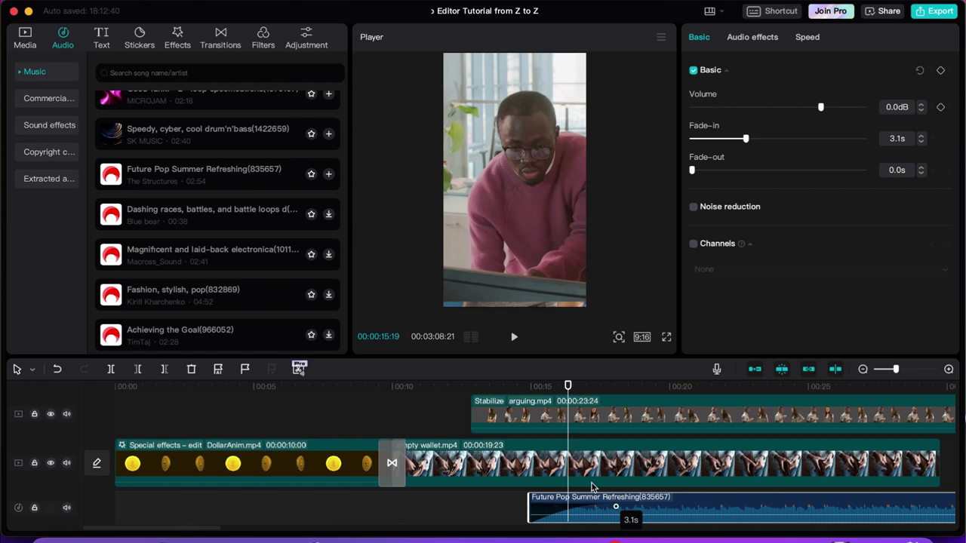
left_click(528, 386)
left_click(577, 386)
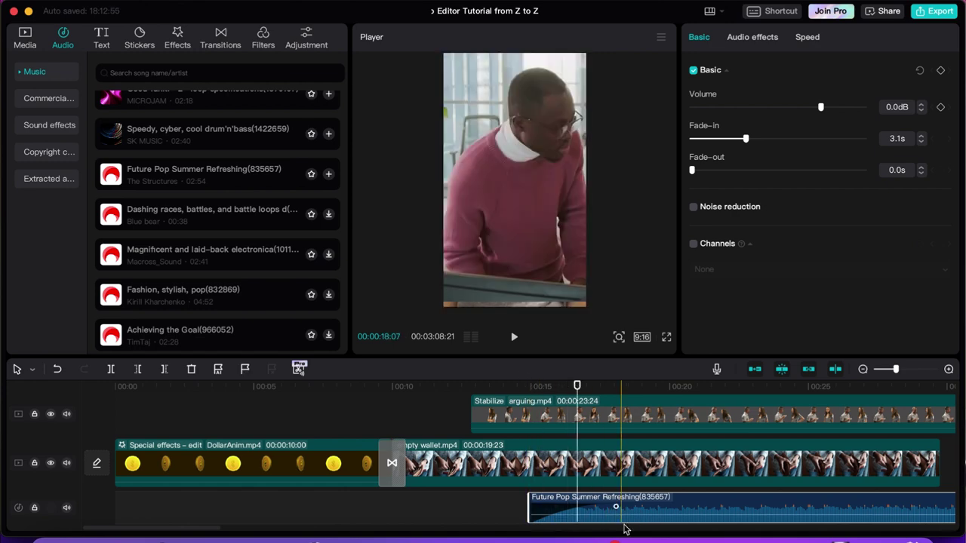
mouse_move(624, 513)
left_mouse_down()
mouse_move(623, 499)
mouse_move(626, 516)
left_mouse_up()
- Try the Deep, Elf, High, Chipmunk and Trickster voice characters on the music clip
left_click(736, 38)
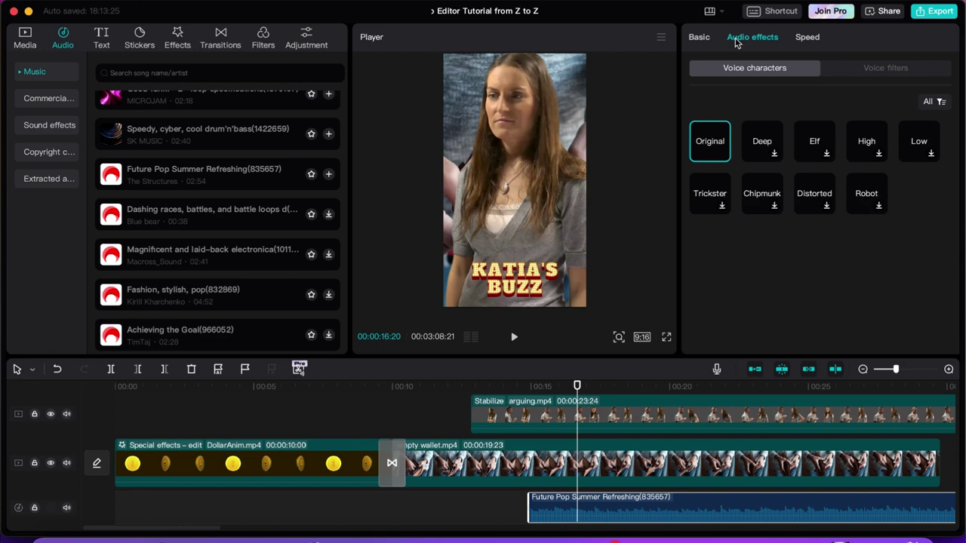
left_click(769, 151)
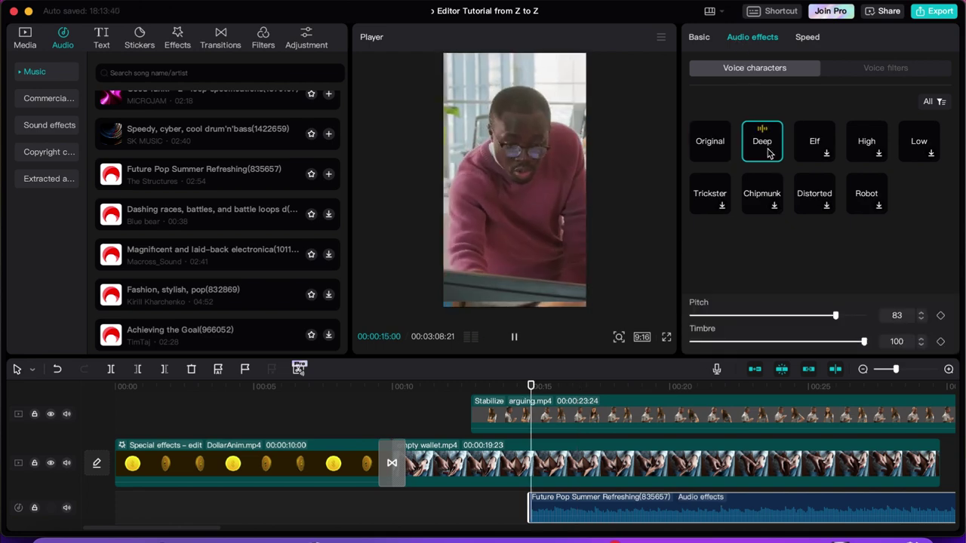
left_click(816, 148)
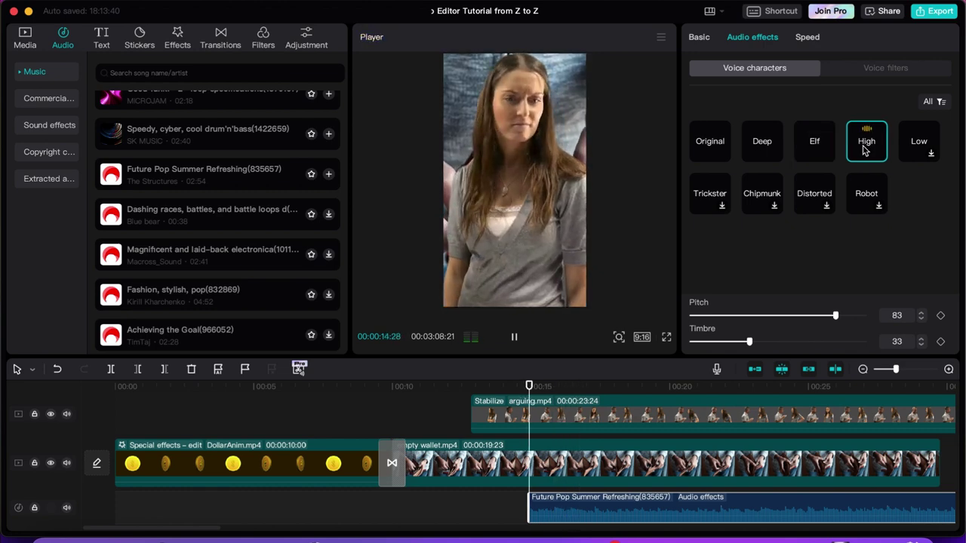
left_click(771, 208)
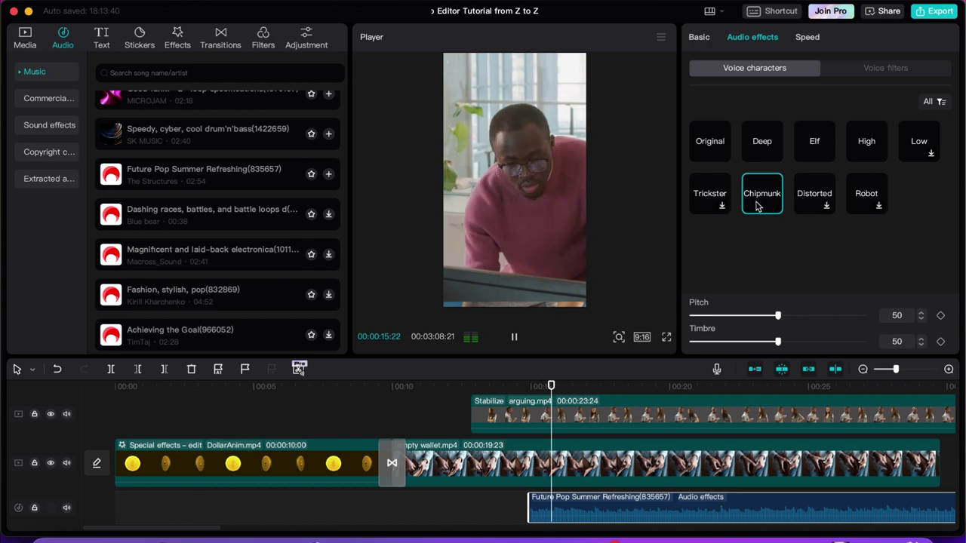
left_click(717, 205)
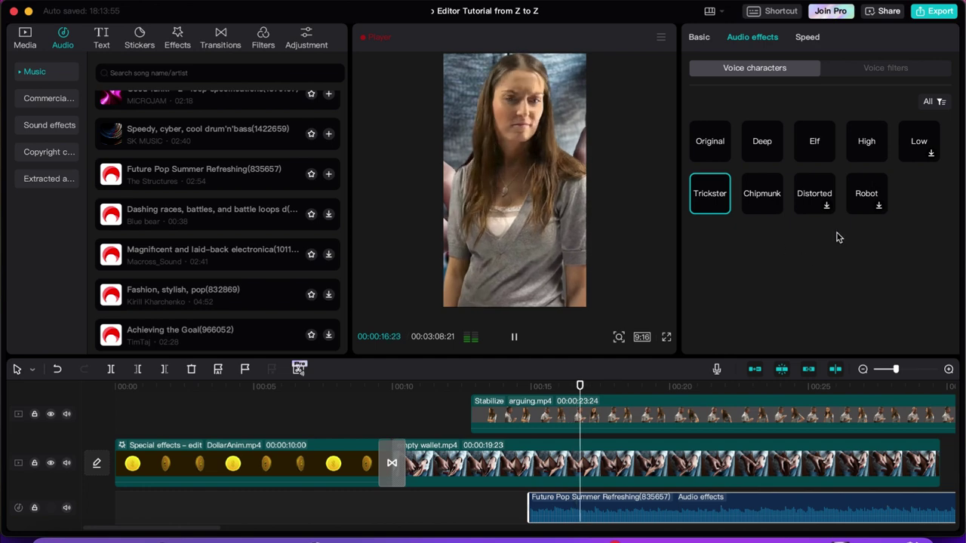
- Set the music clip's speed to 2.0x and play it
left_click(804, 35)
left_click_drag(729, 88, 769, 88)
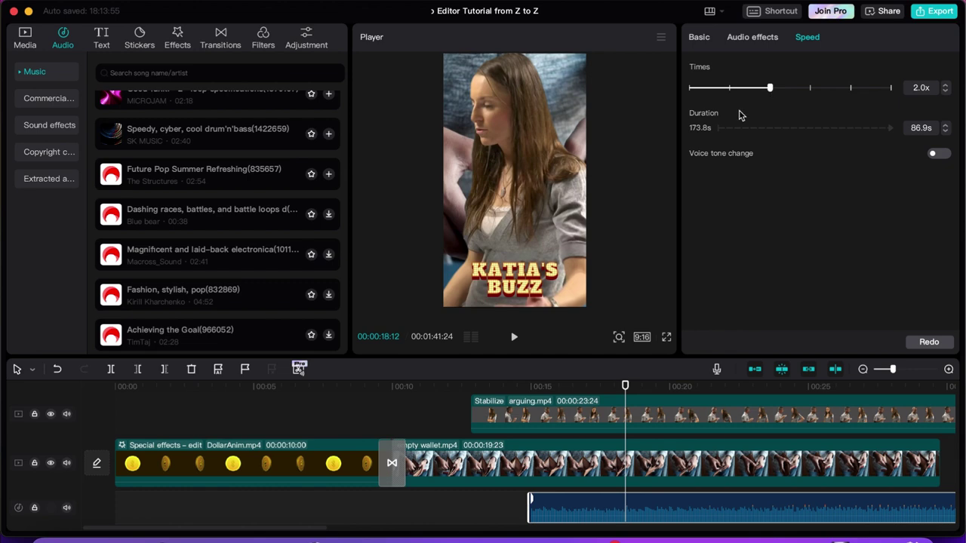
key("space")
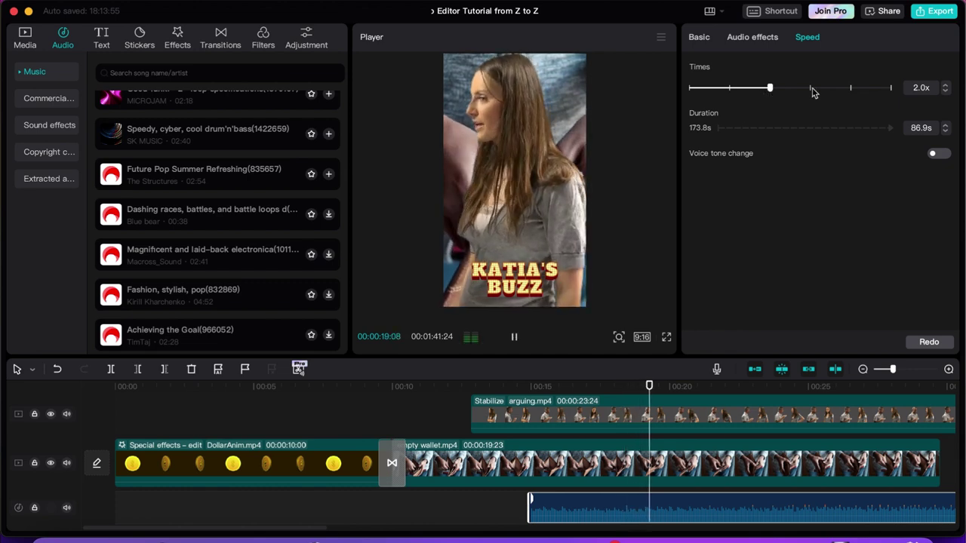
- Lower the music's volume to -3.0 dB, turn on noise reduction and play the result
left_click(699, 37)
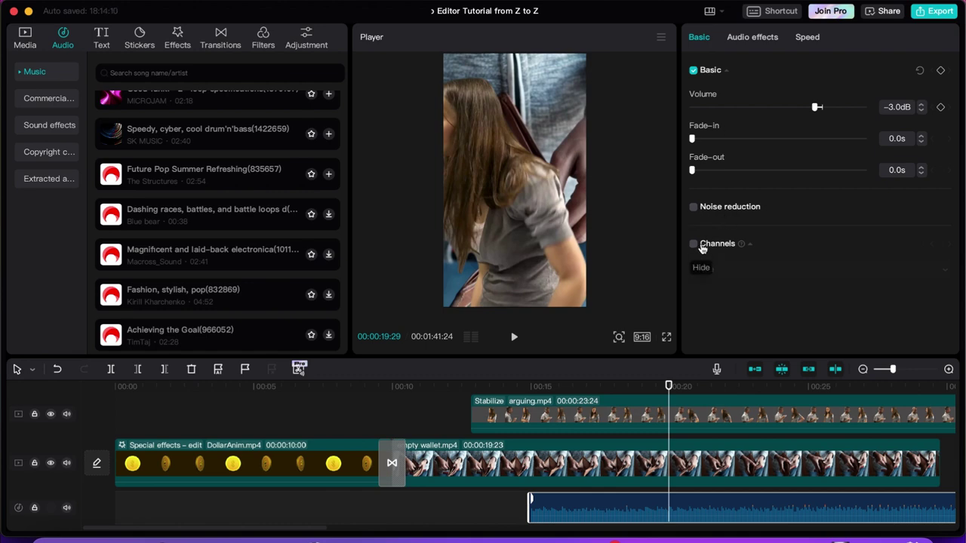
left_click(693, 207)
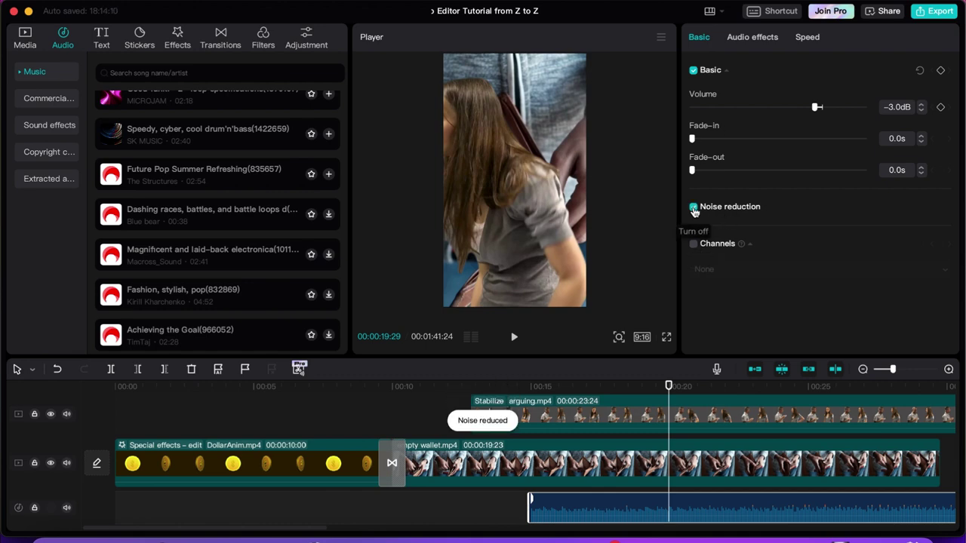
key("space")
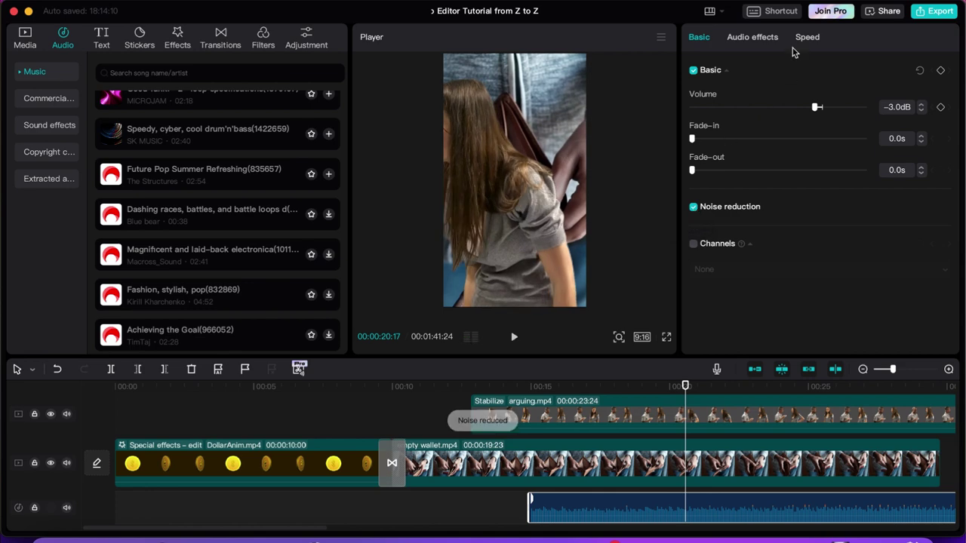
- Reset the music clip's speed to 1.0x and its voice character to Original
left_click(807, 37)
left_click_drag(768, 89, 728, 89)
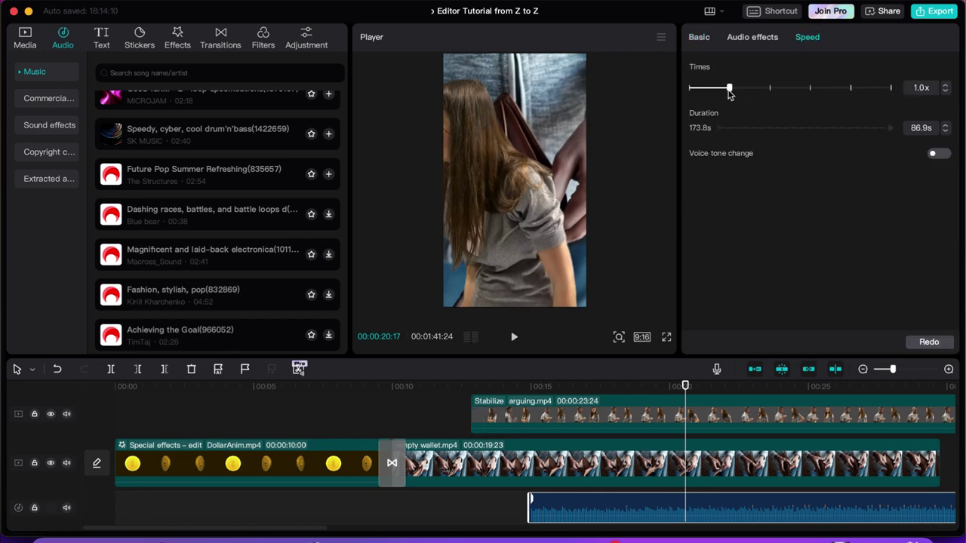
left_click(738, 38)
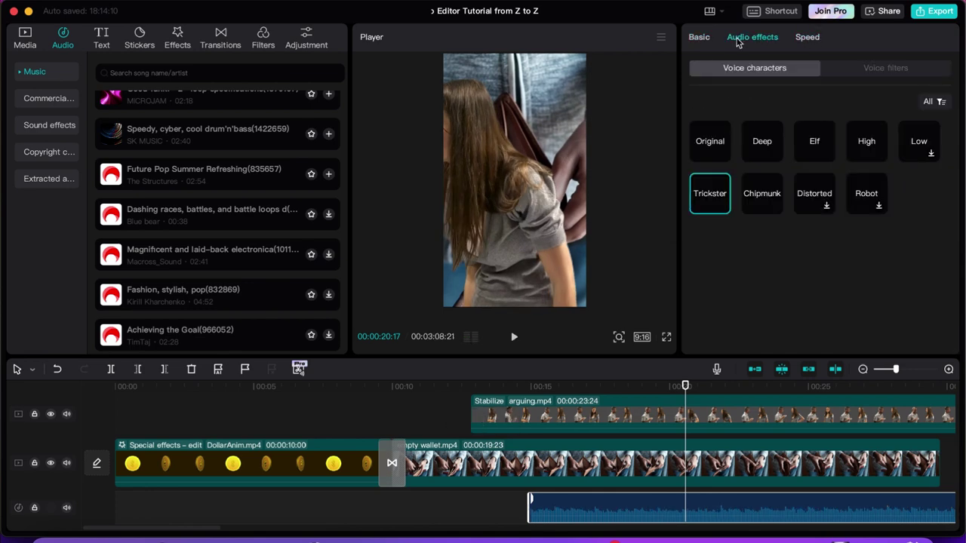
left_click(710, 147)
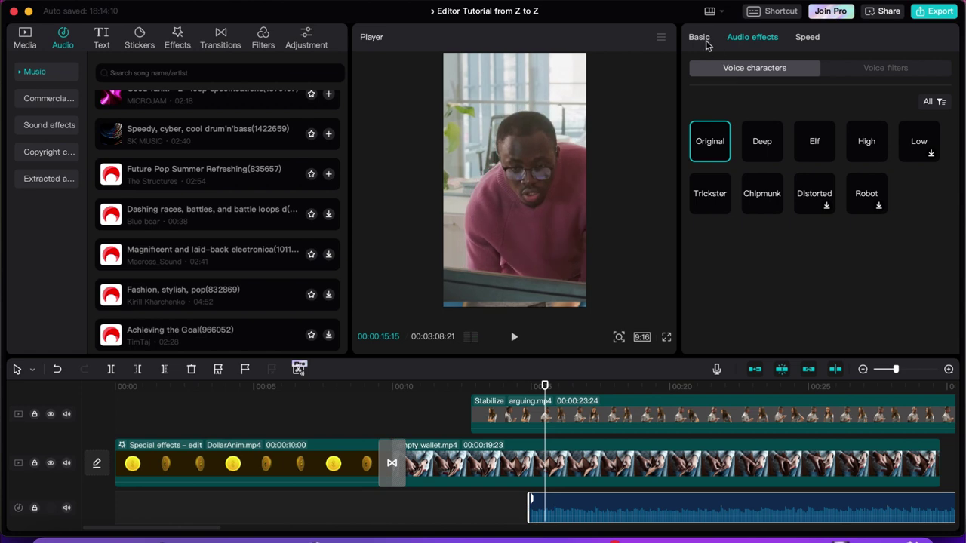
- Preview the Cheering and applause, Victory and Taking a photo sound effects from the Performance category
left_click(703, 39)
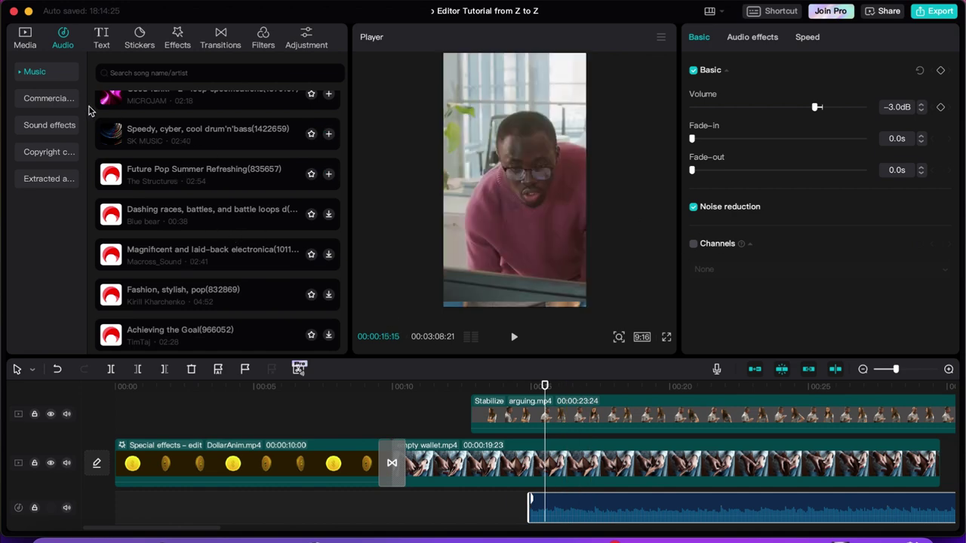
left_click(50, 127)
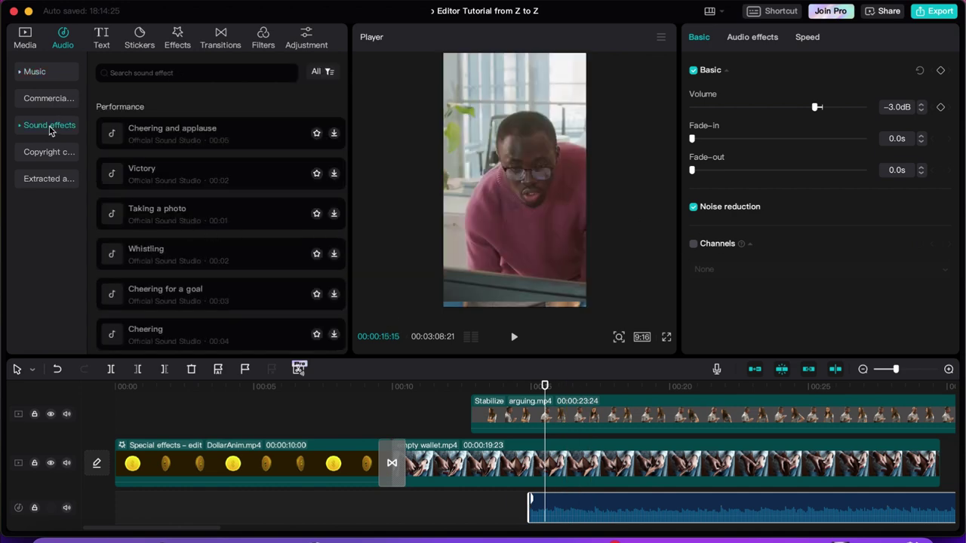
left_click(133, 133)
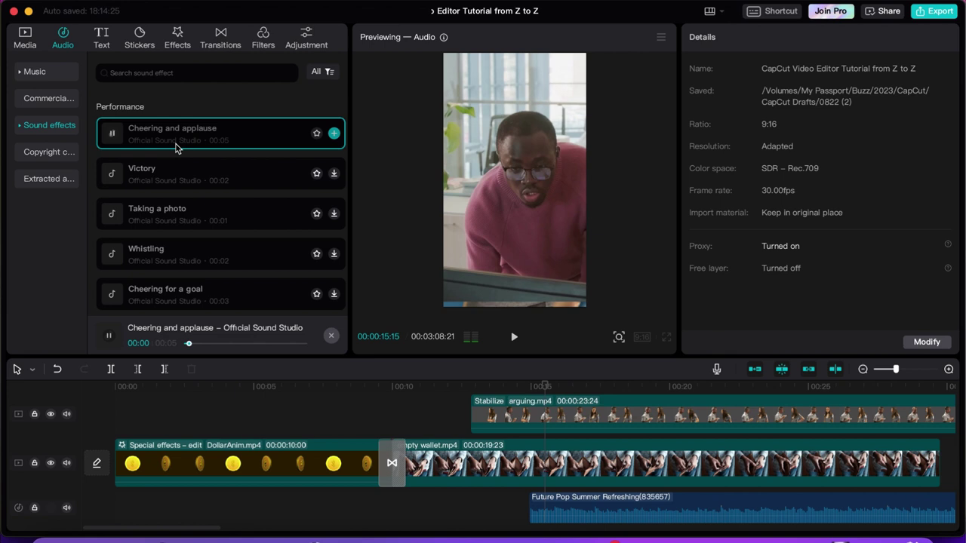
left_click(154, 182)
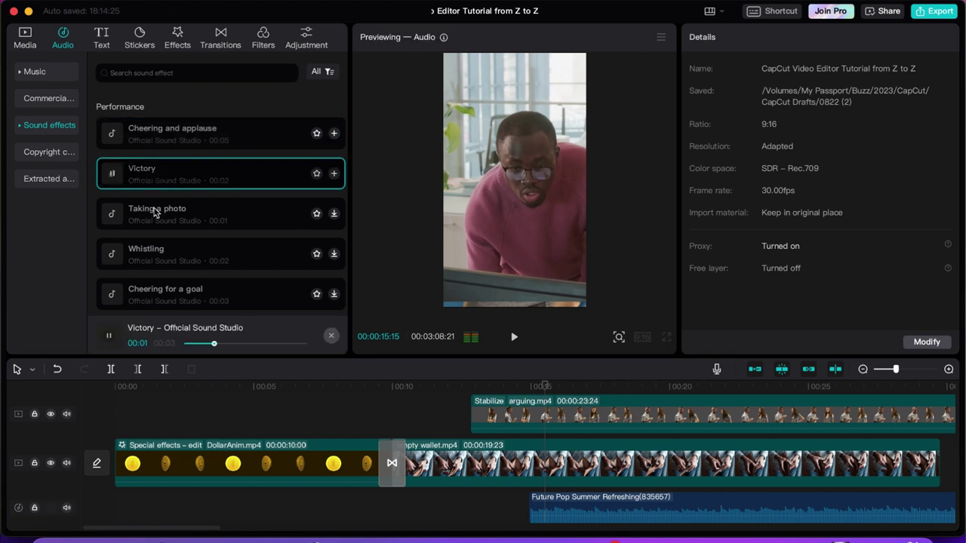
left_click(155, 210)
- Search the sound effects for bells and preview Bells 2, Church bells 2, Emotional background music and both Relaxing background music tracks
left_click(154, 74)
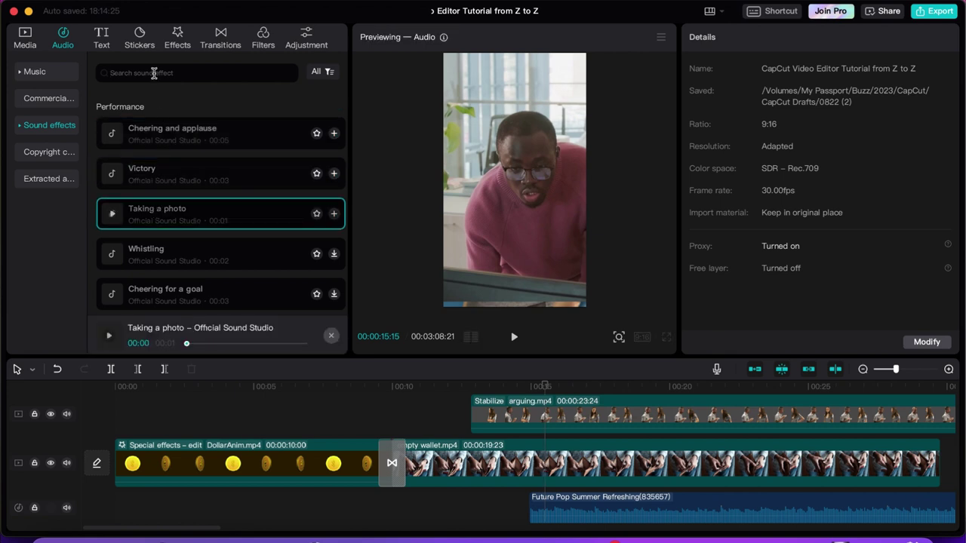
type("bells")
key("Return")
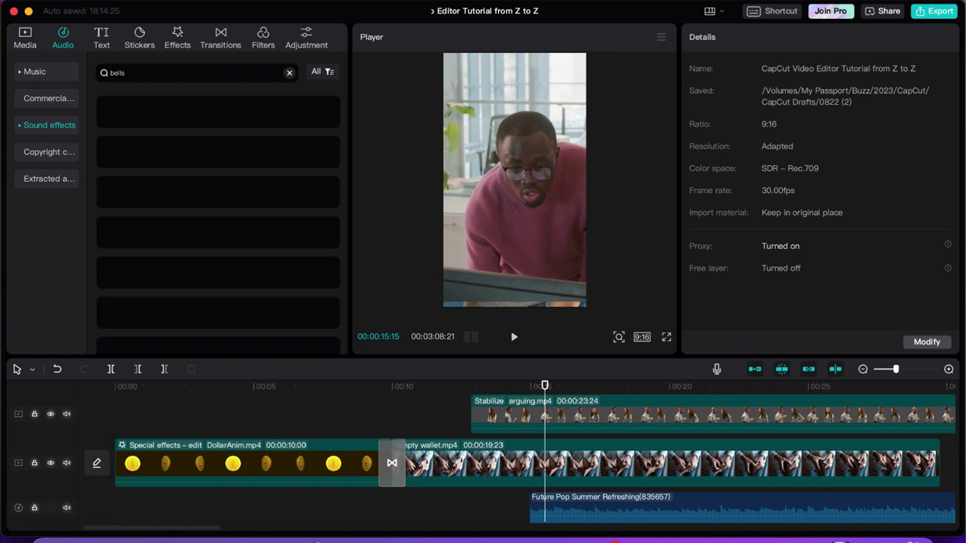
left_click(142, 115)
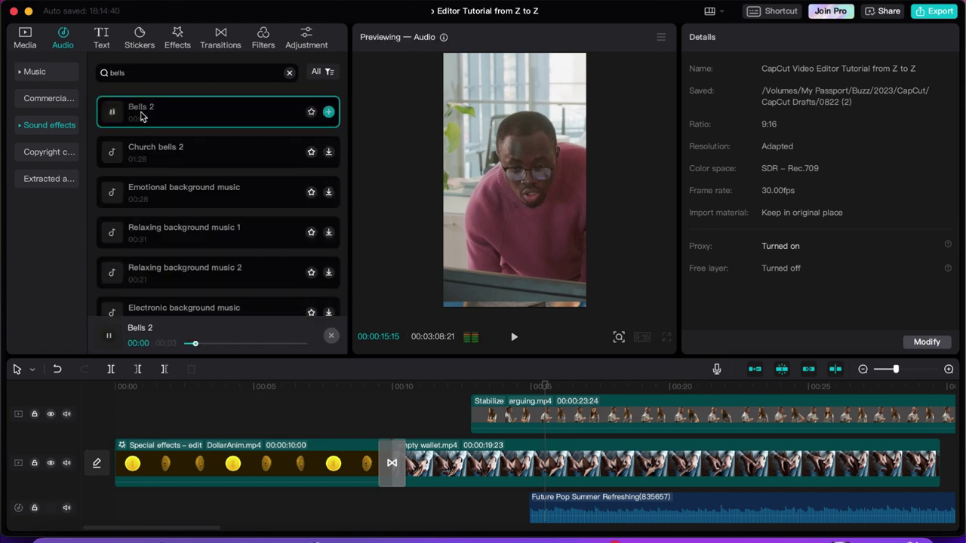
left_click(145, 156)
left_click(158, 195)
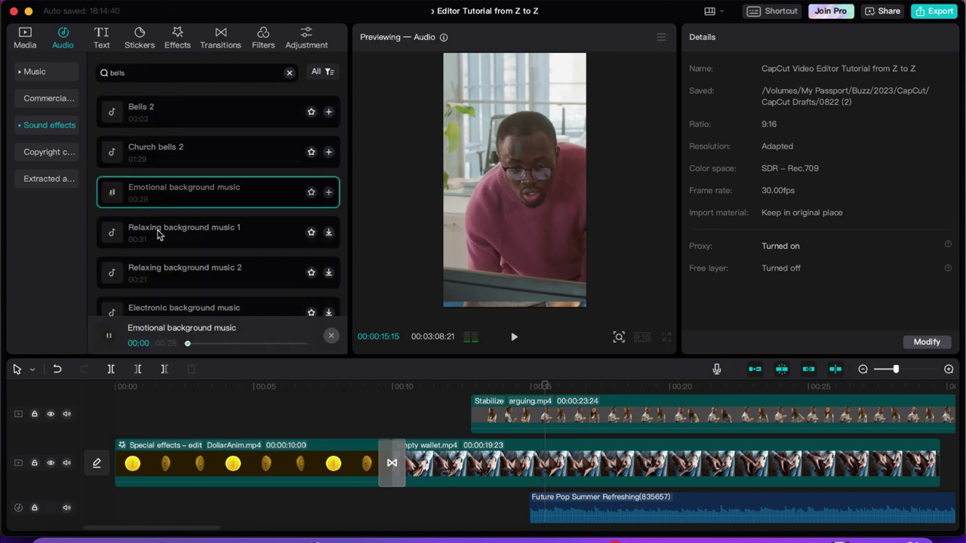
left_click(158, 235)
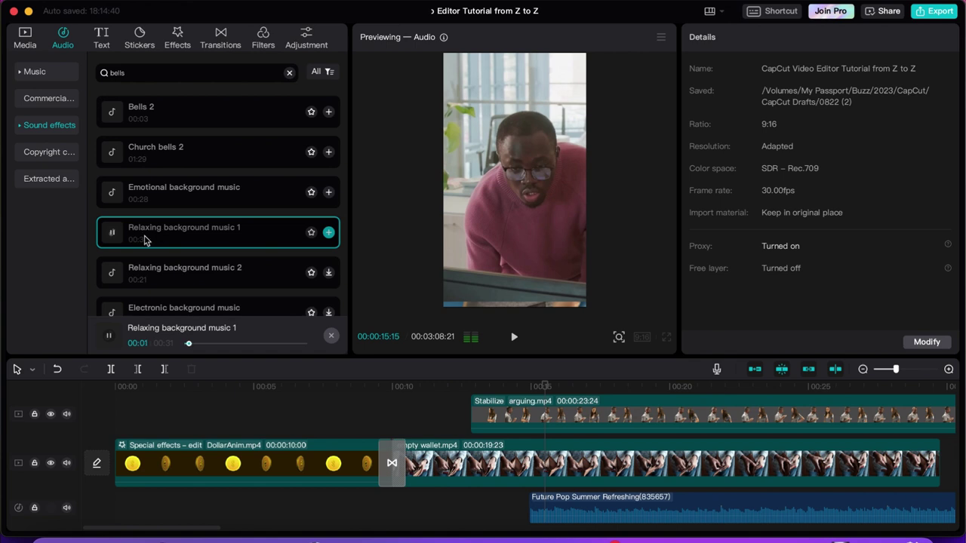
left_click(147, 282)
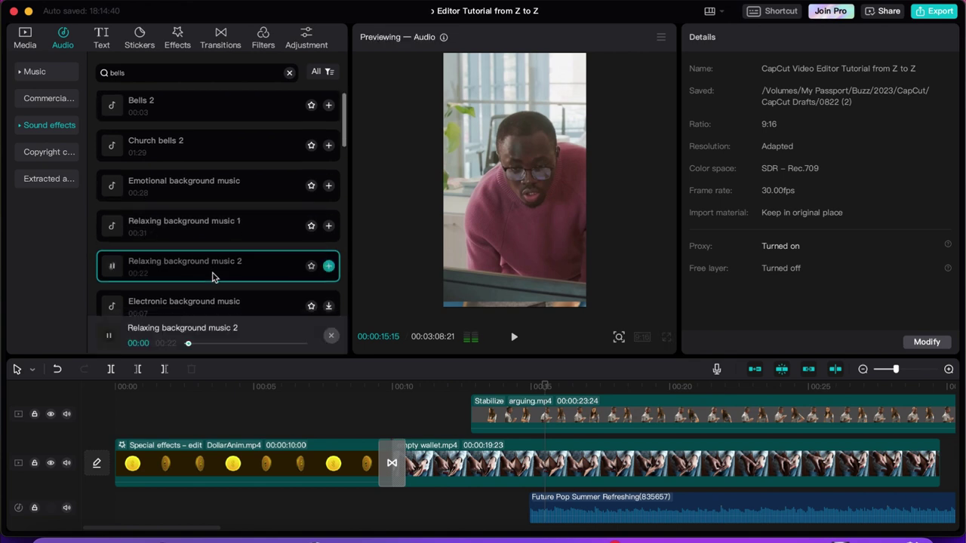
- Preview the Leisurely background music and Big bomb explosion sounds further down the results, and stop the playback
scroll(190, 274, "down", 1)
scroll(189, 278, "down", 2)
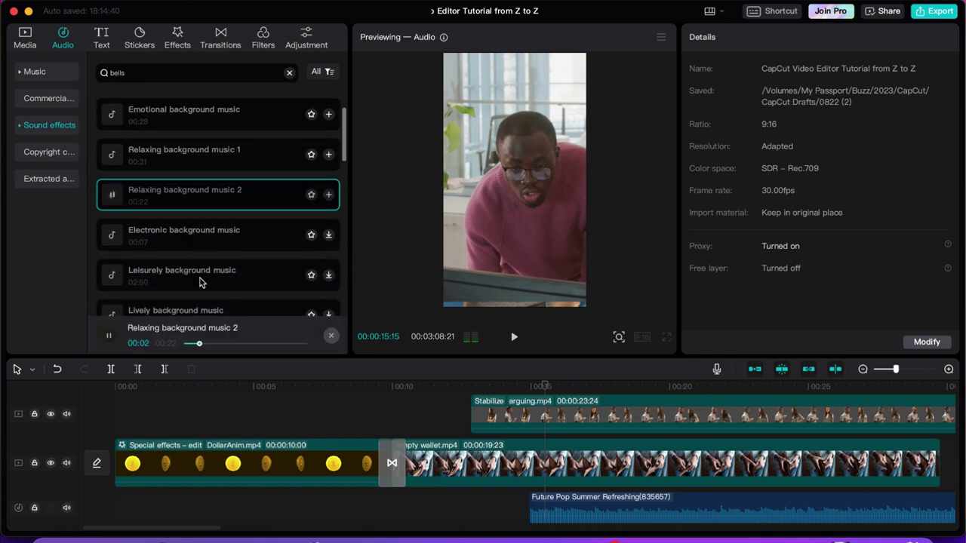
left_click(161, 253)
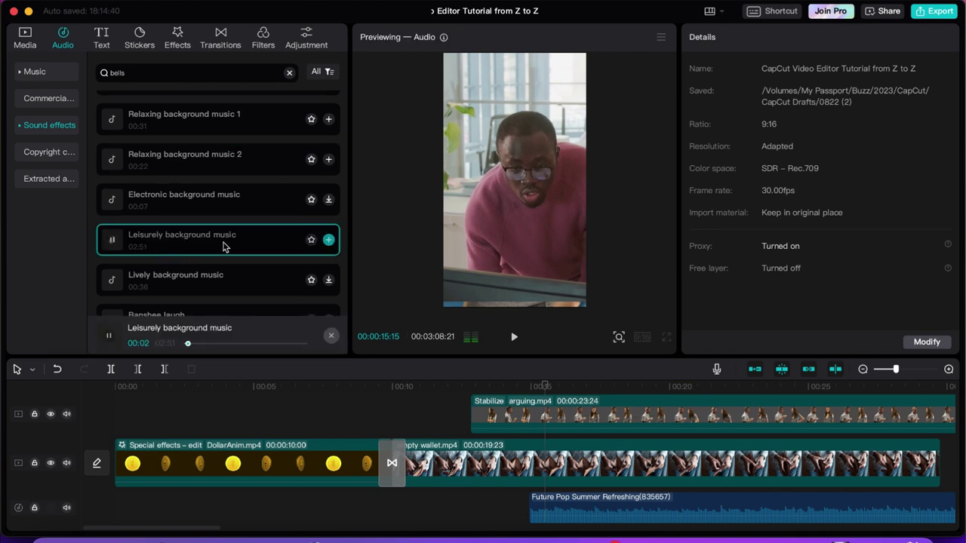
scroll(223, 246, "down", 2)
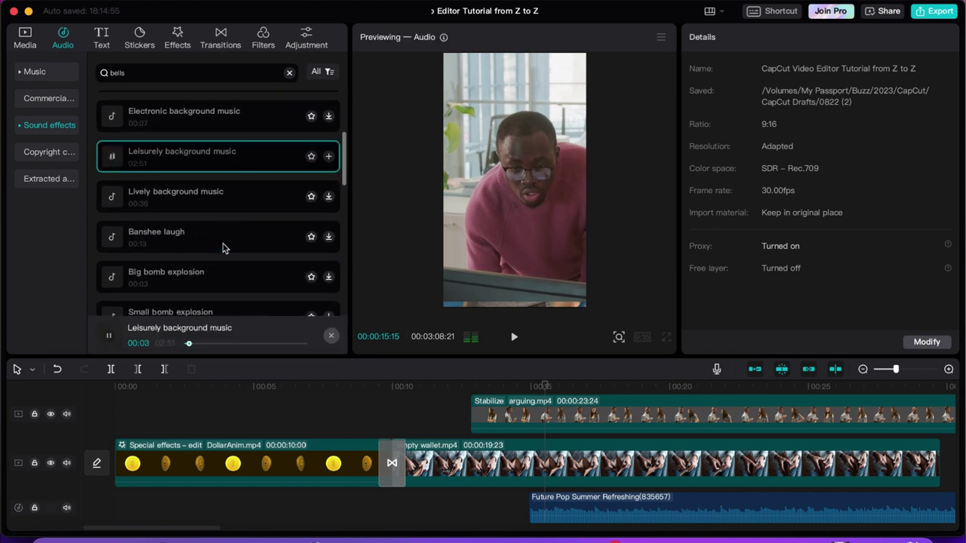
left_click(197, 283)
left_click(109, 336)
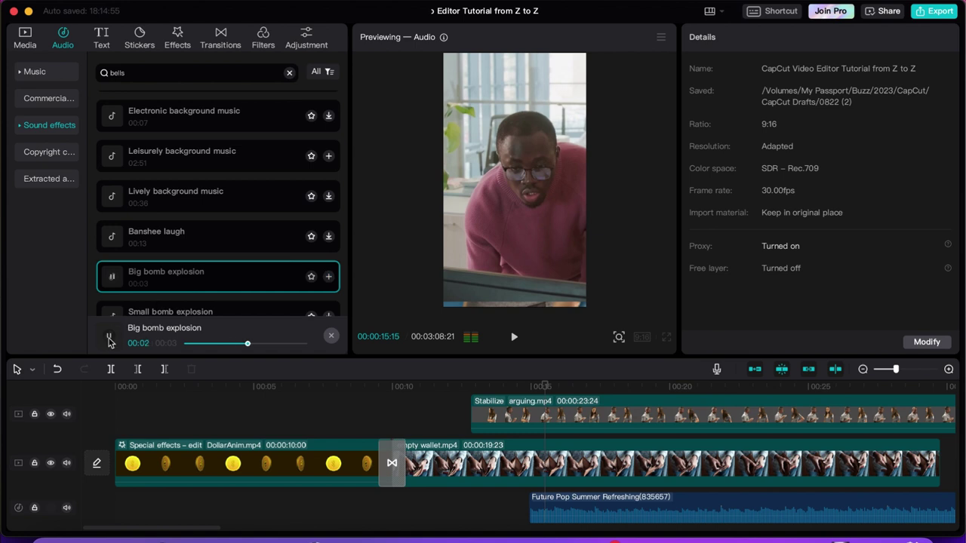
- View the copyright check and the extracted audio sections of the audio library
left_click(49, 153)
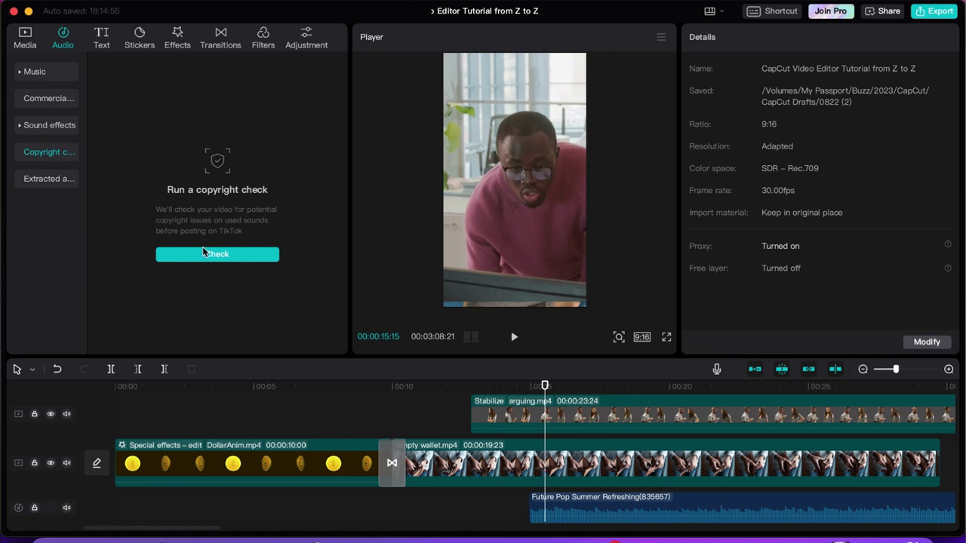
left_click(45, 181)
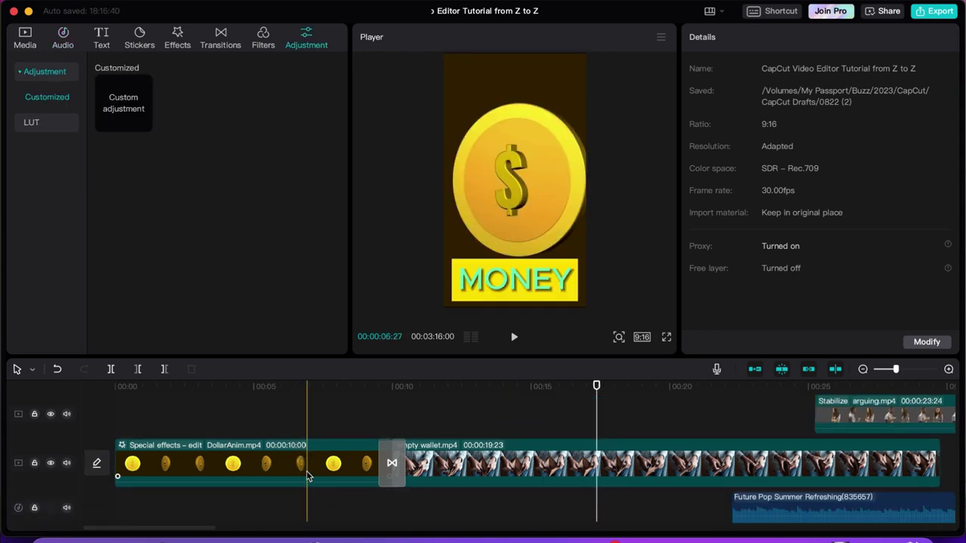
- Move the 4.9x speed overlay clip earlier to start at about 11.6 seconds and check the frames around it
scroll(312, 470, "down", 2)
scroll(313, 473, "up", 3)
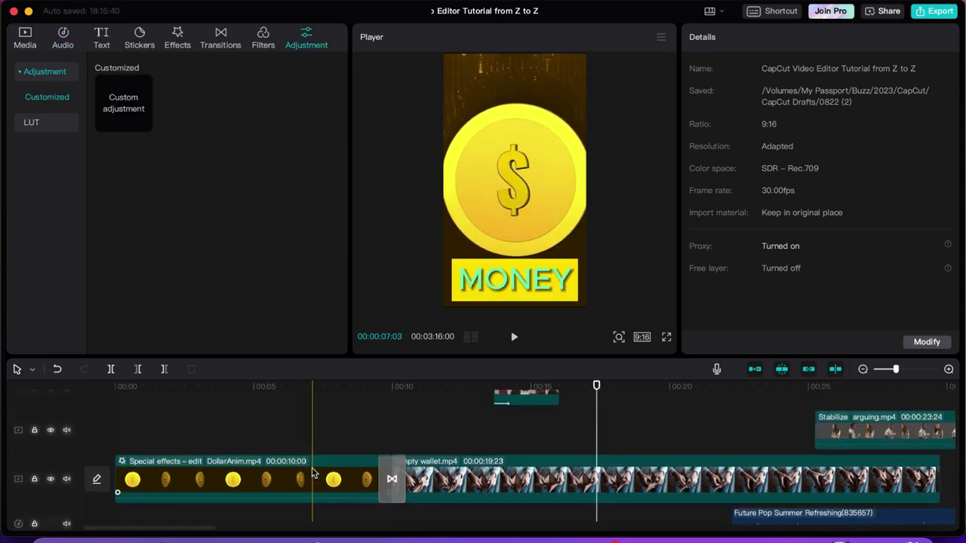
left_click(306, 475)
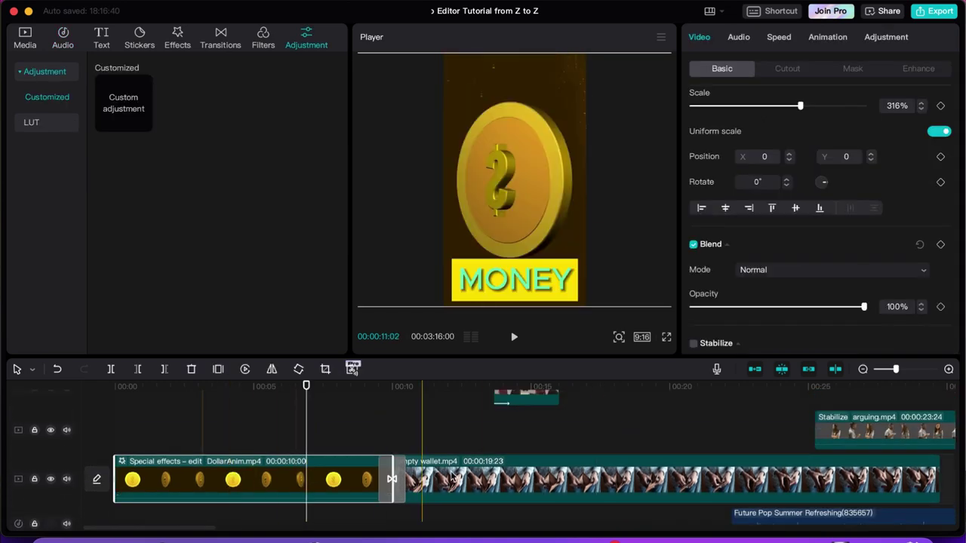
left_click_drag(525, 398, 469, 420)
left_click_drag(430, 388, 516, 393)
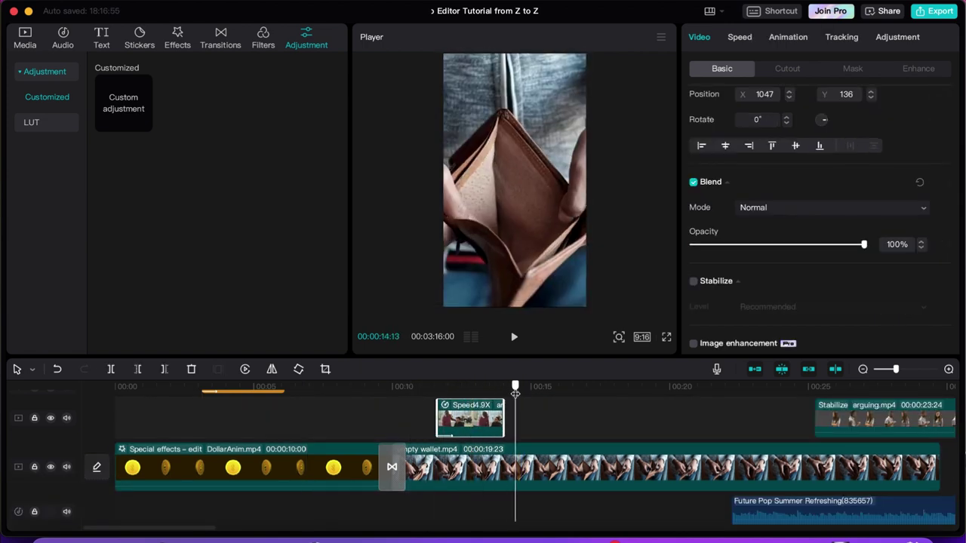
left_click(407, 387)
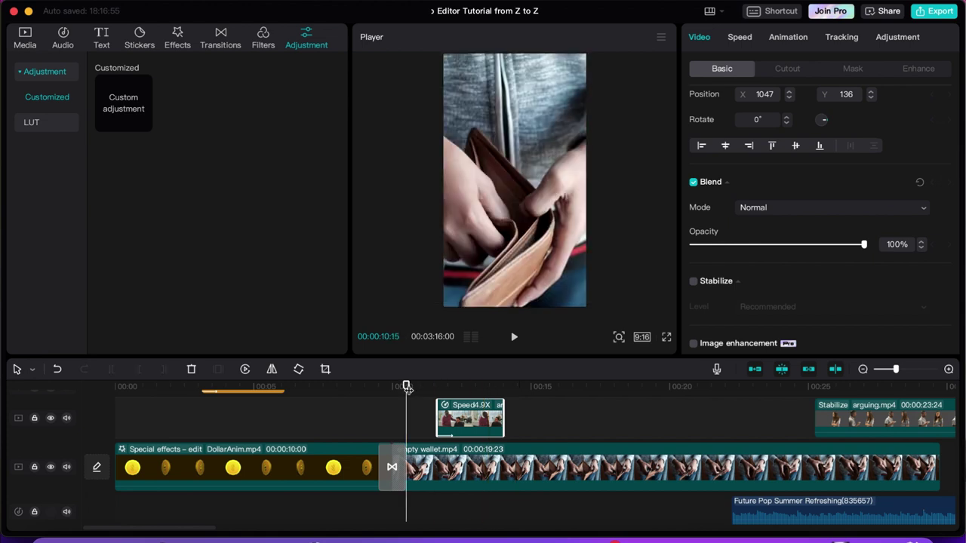
- Try to export the video, locate the Pro text template from the list of Pro materials and delete it from the timeline
left_click(932, 11)
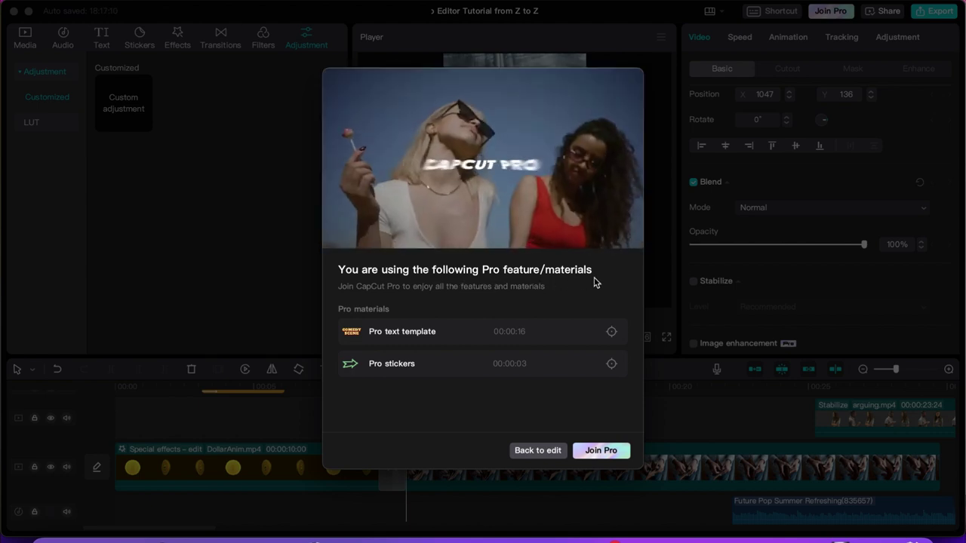
left_click(400, 335)
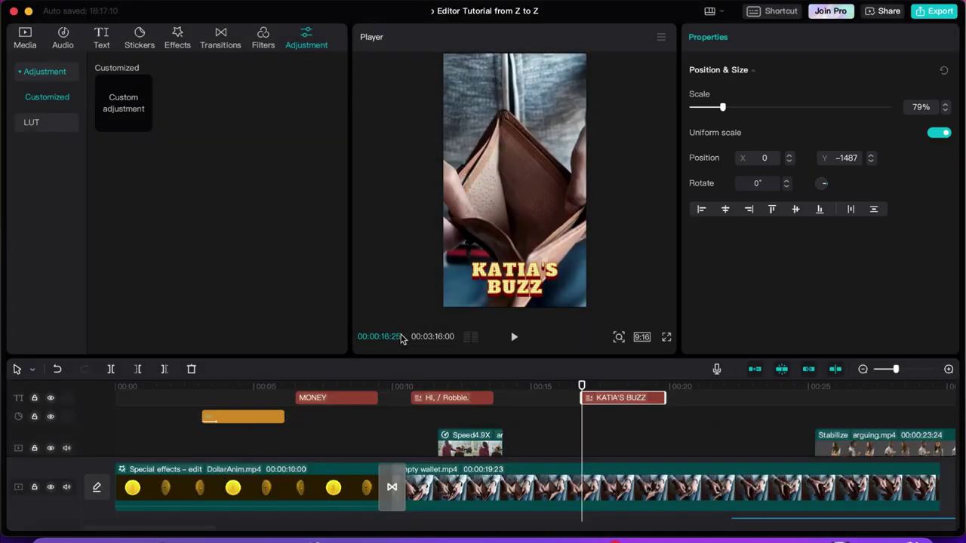
left_click(615, 400)
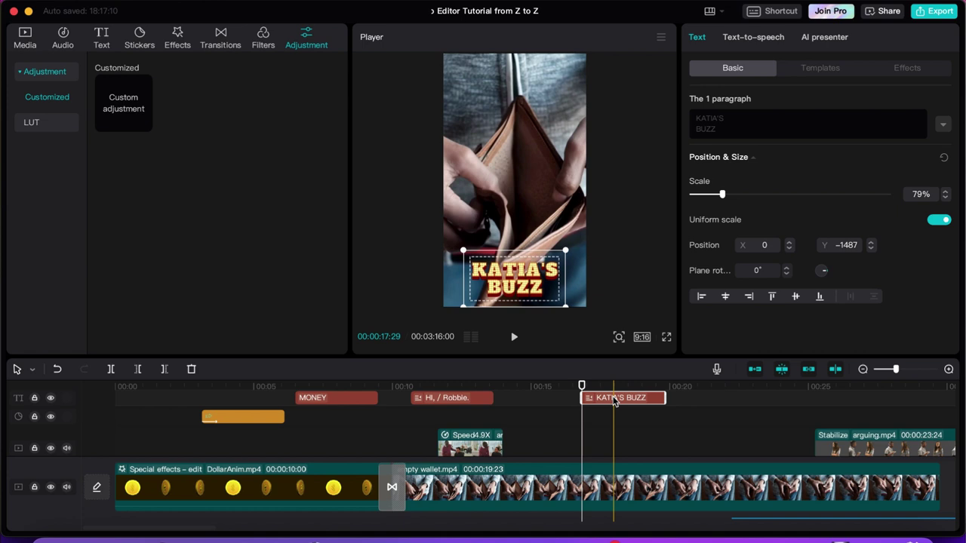
key("Delete")
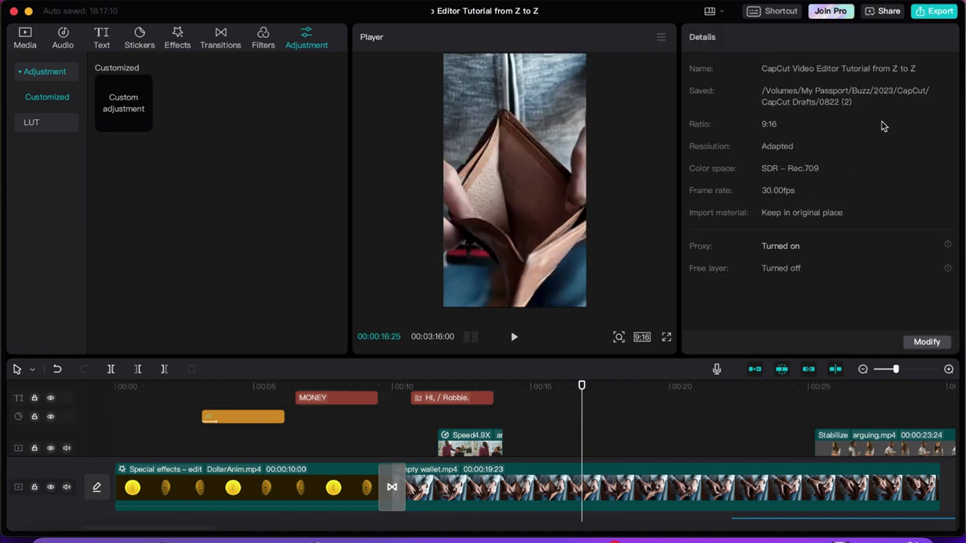
- Replace the Pro green arrow sticker with the free blue Emphasis arrow, placed below the coin and rotated to point up at it
left_click(936, 10)
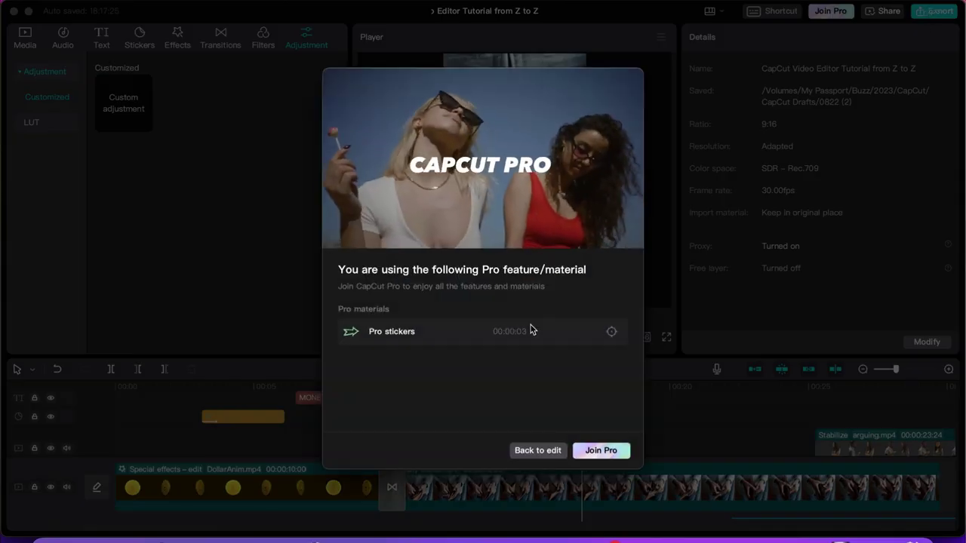
left_click(421, 338)
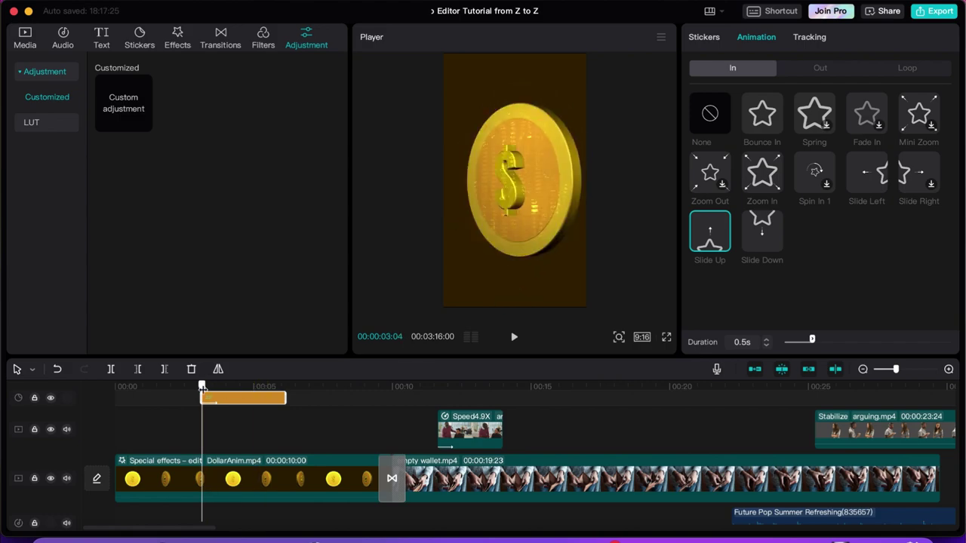
left_click(242, 386)
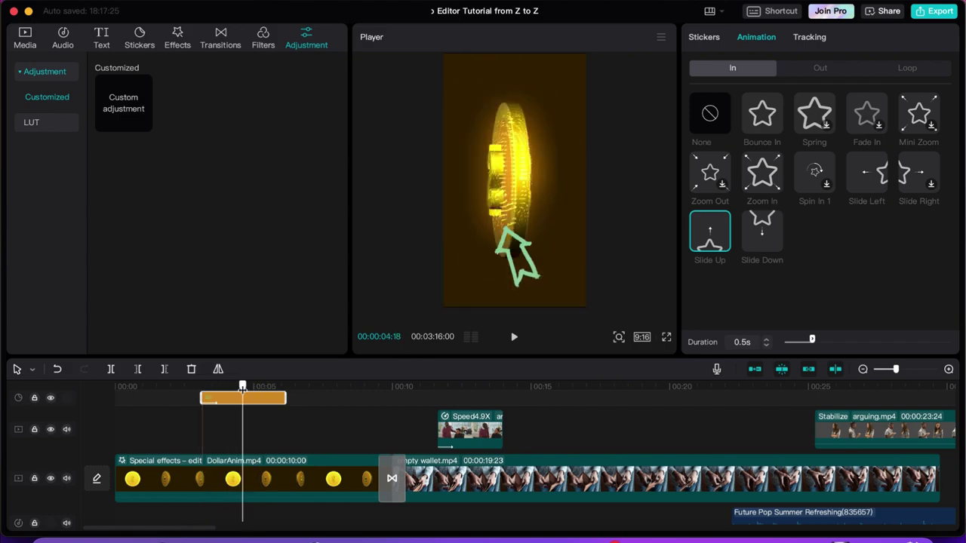
left_click(528, 264)
left_click(135, 42)
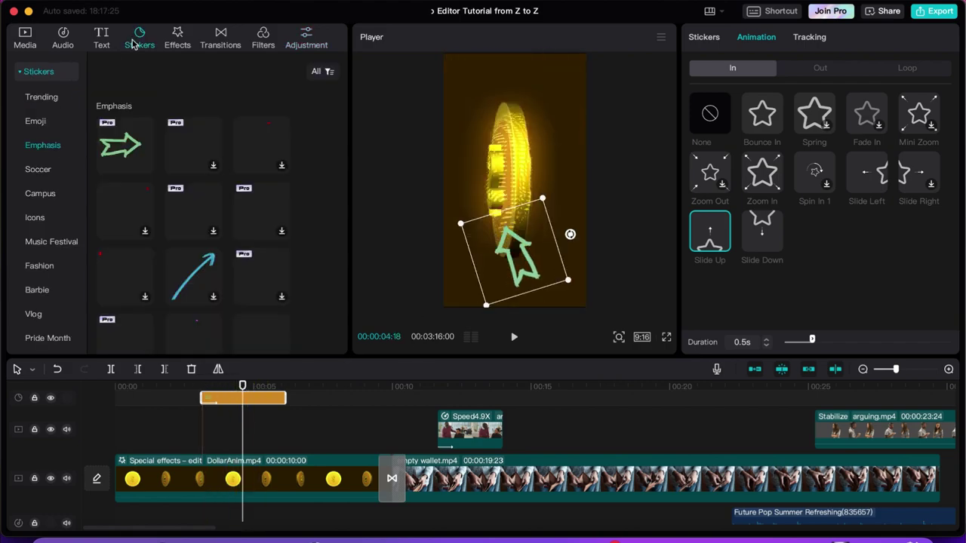
left_click_drag(188, 274, 230, 400)
left_click(506, 185)
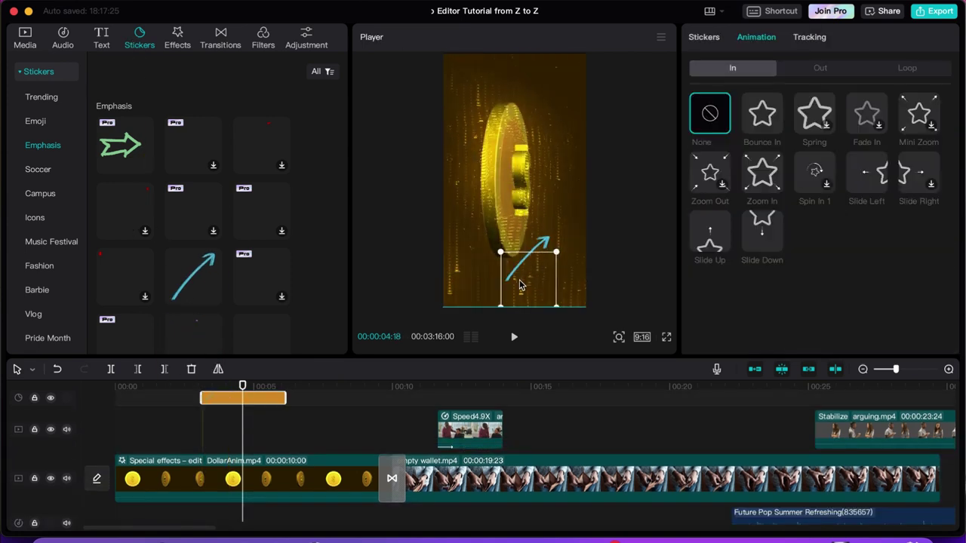
left_click_drag(520, 284, 540, 285)
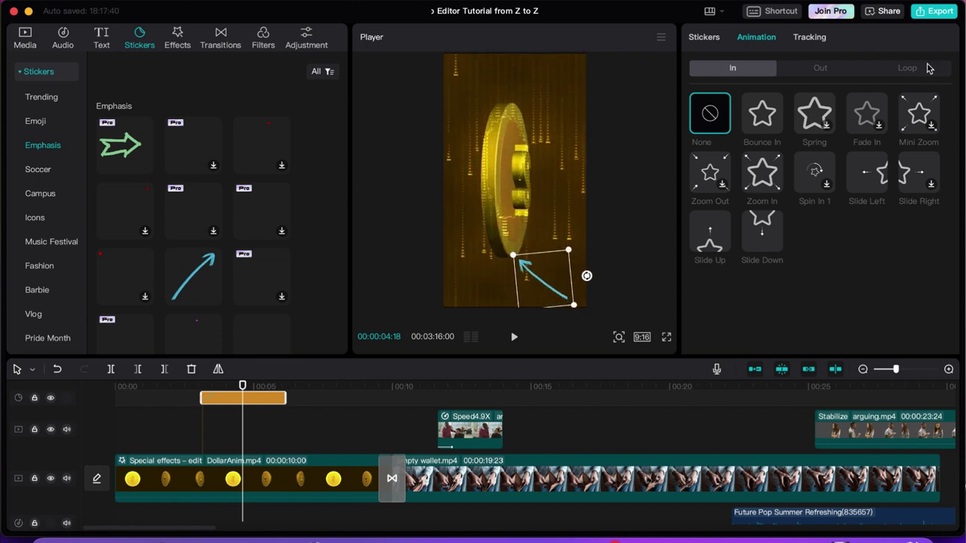
- Open the export settings and choose the 08 Miami Financial folder as the export destination
left_click(935, 14)
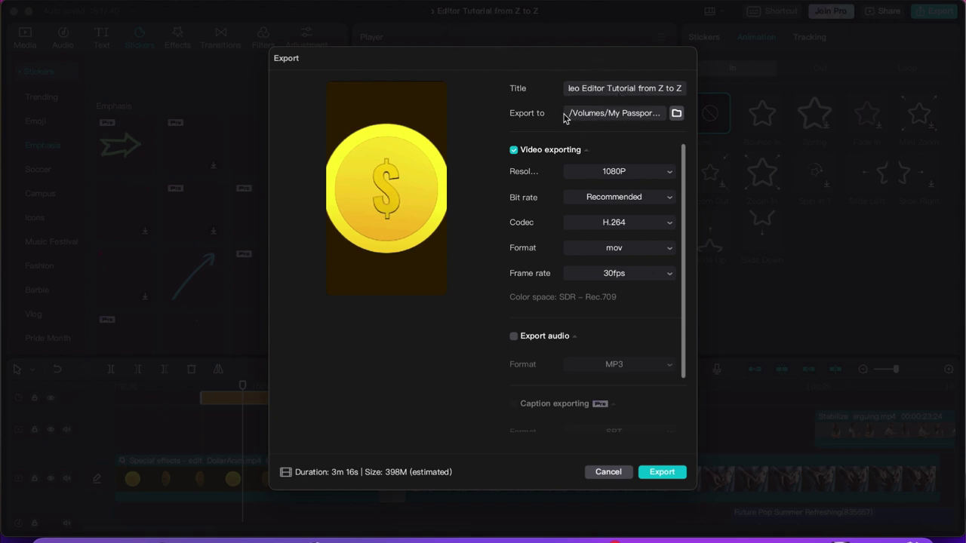
left_click(676, 114)
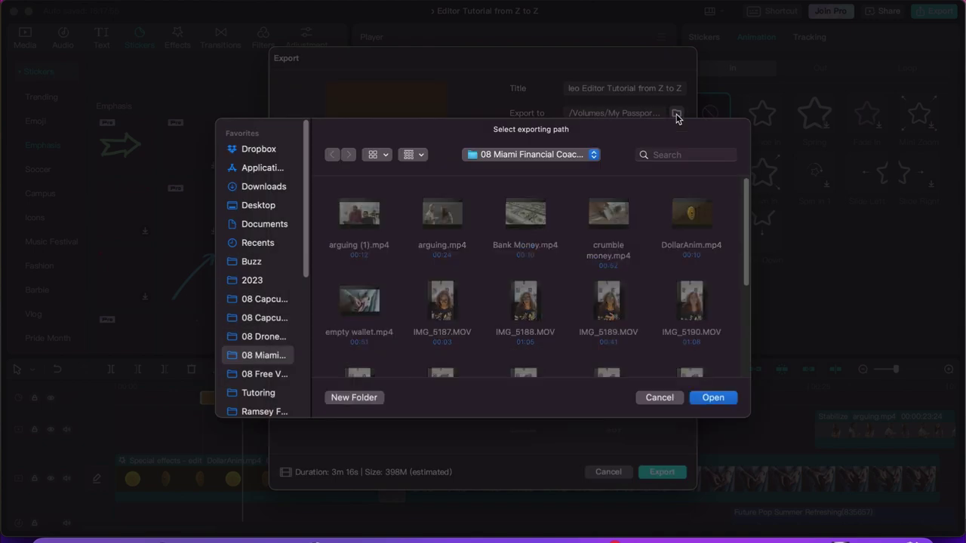
left_click(259, 300)
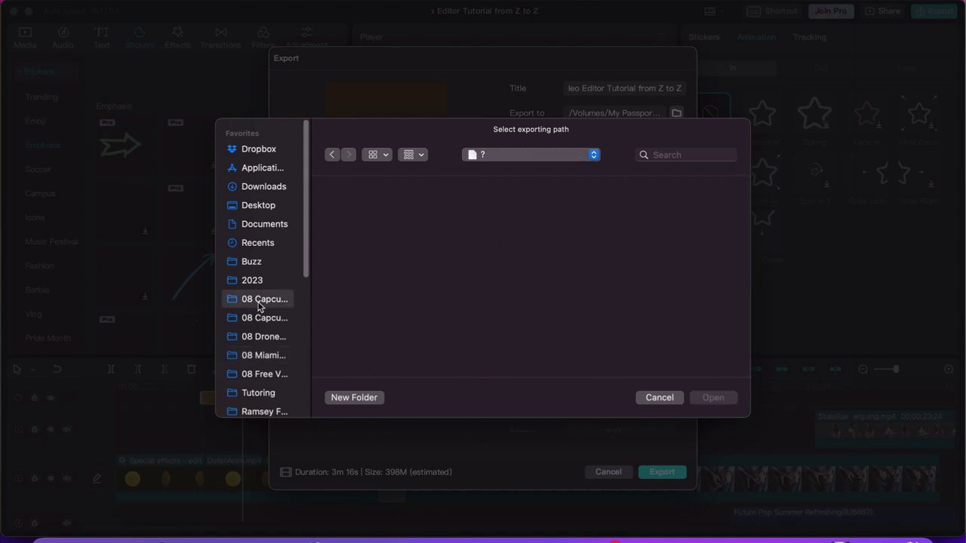
left_click(264, 354)
left_click(712, 397)
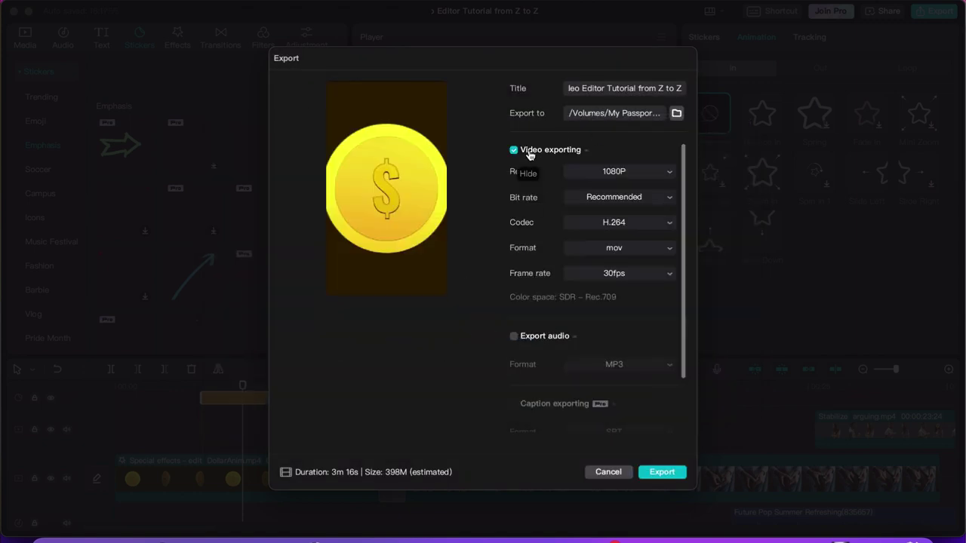
- Look through the resolution choices, try the Customized bit rate and return the bit rate to Recommended
left_click(614, 172)
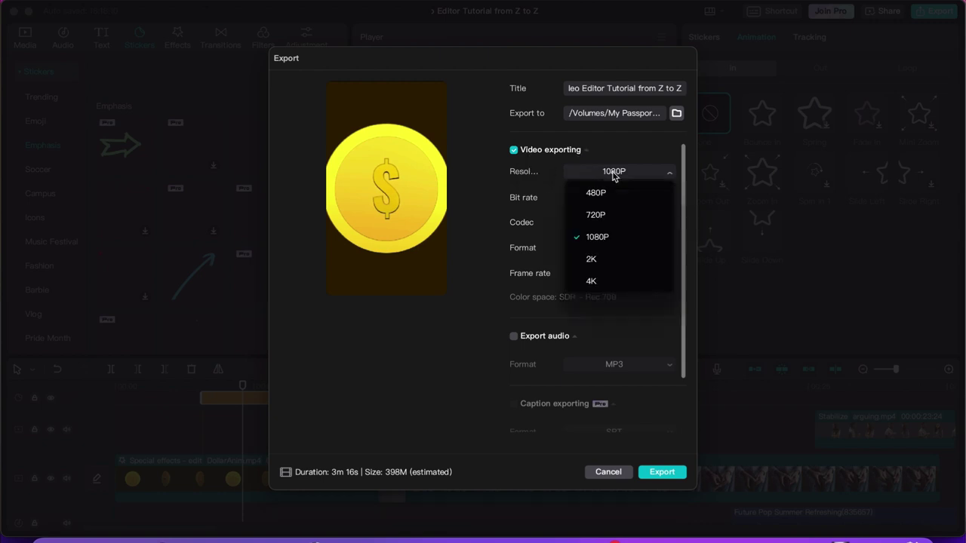
left_click(614, 173)
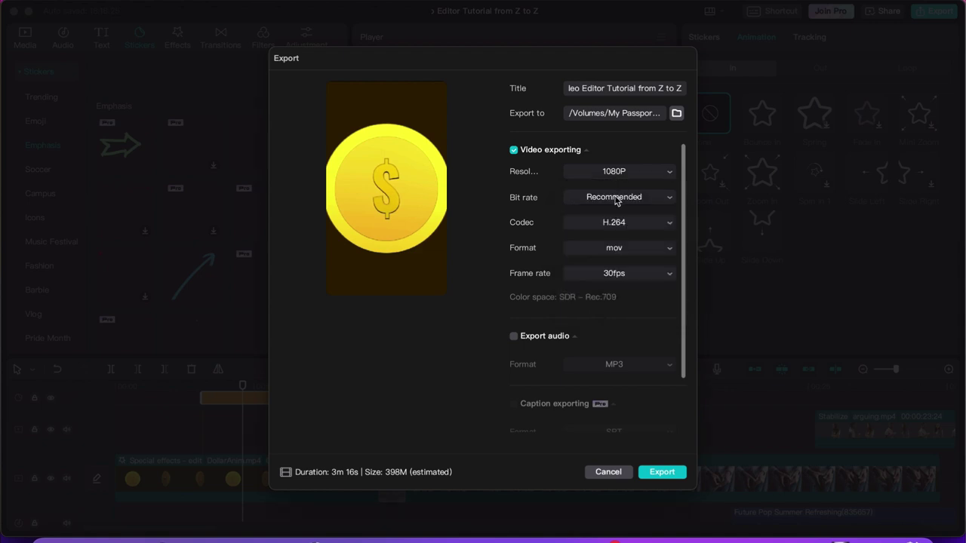
left_click(616, 200)
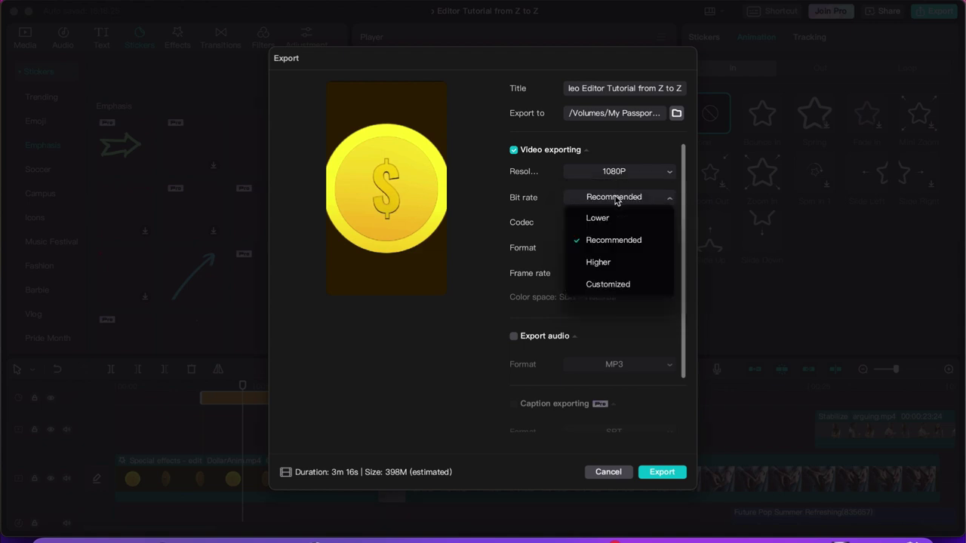
left_click(619, 284)
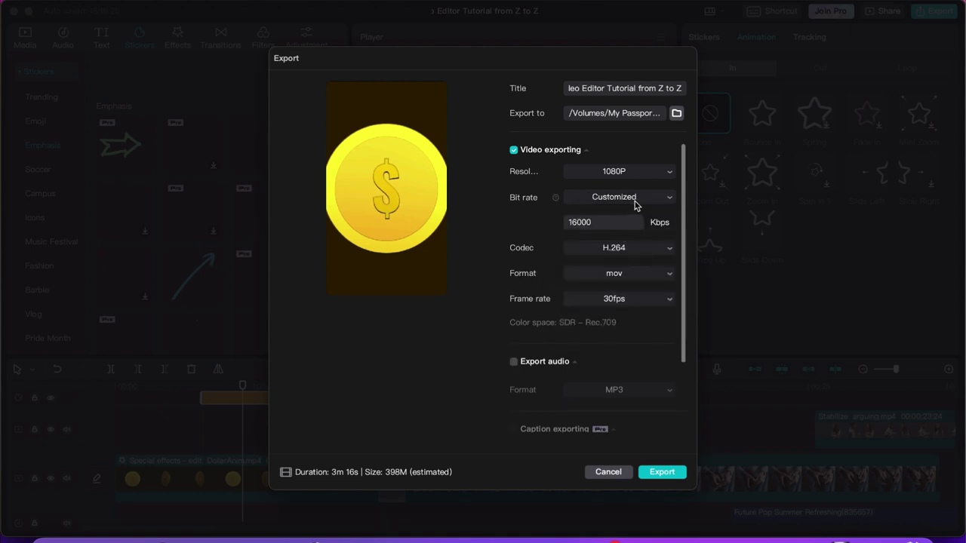
left_click(635, 200)
left_click(626, 240)
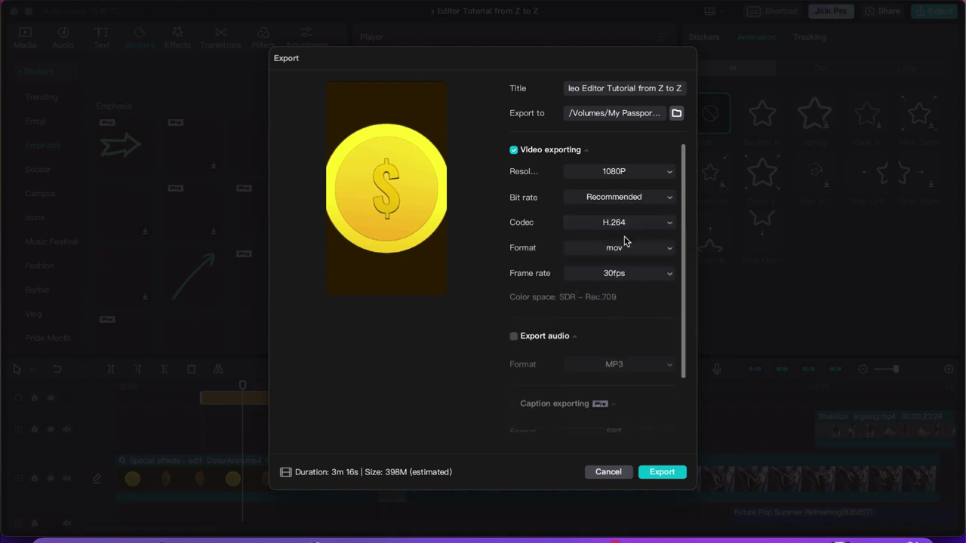
- Look through the codec, video format and frame rate choices for the export
left_click(608, 226)
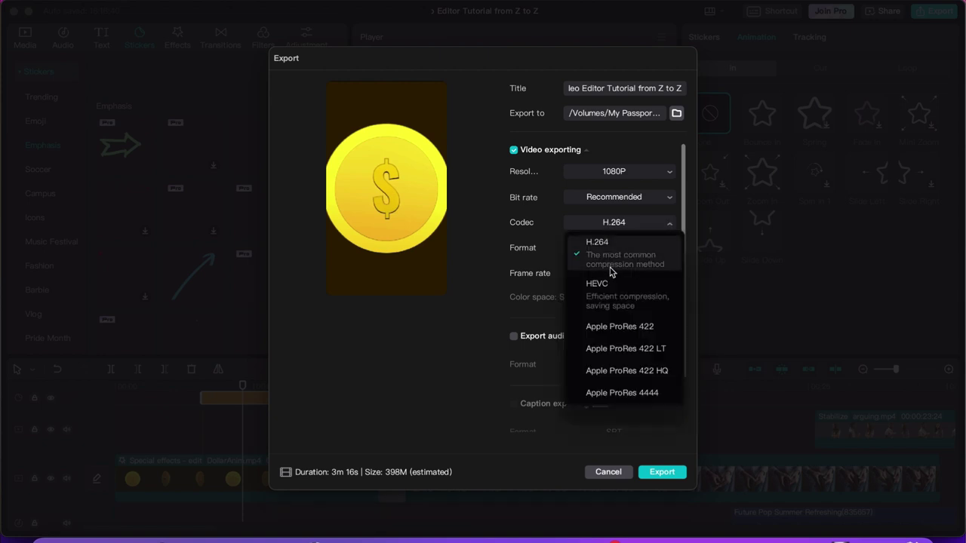
scroll(612, 283, "down", 1)
scroll(613, 284, "up", 1)
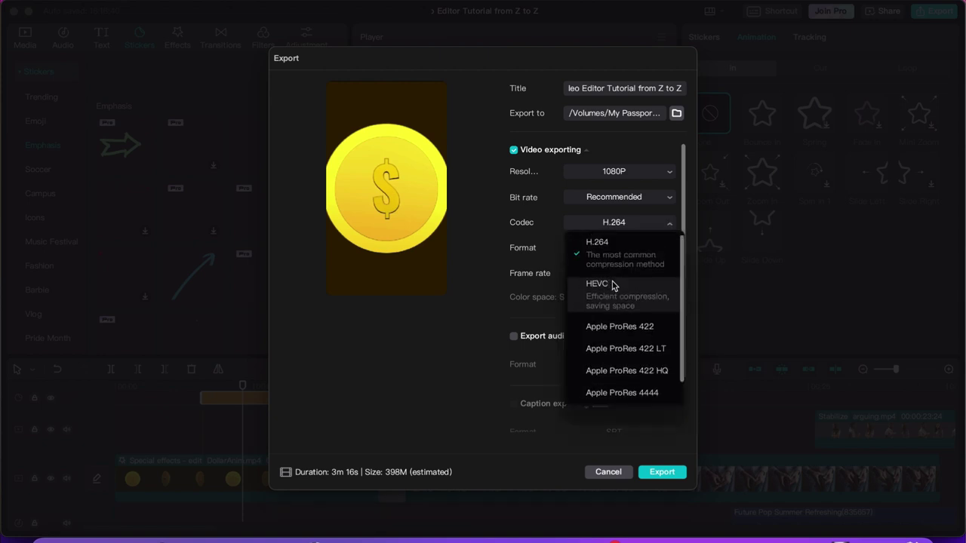
left_click(611, 261)
left_click(619, 251)
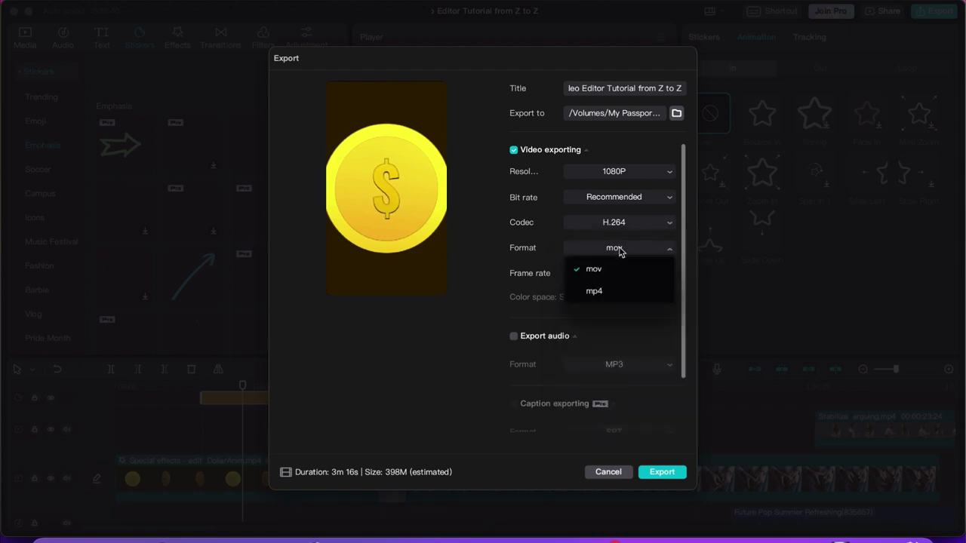
left_click(619, 252)
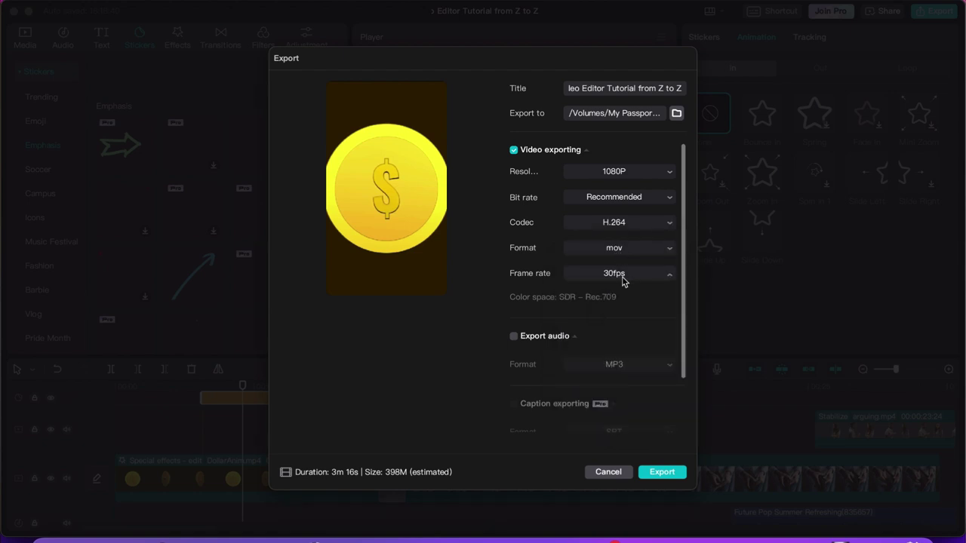
left_click(622, 274)
left_click(622, 278)
- Try the separate audio export with the AAC format and switch audio export back off
left_click(537, 340)
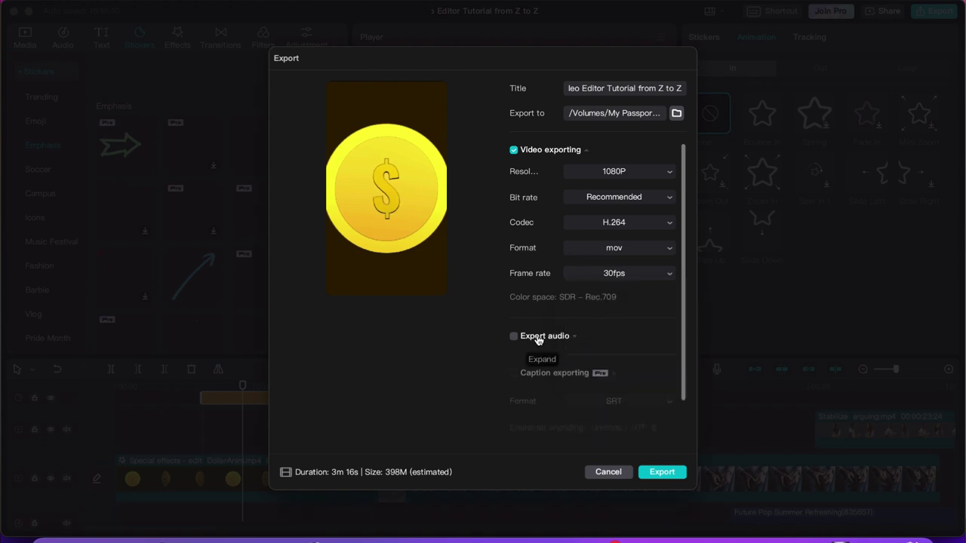
left_click(538, 339)
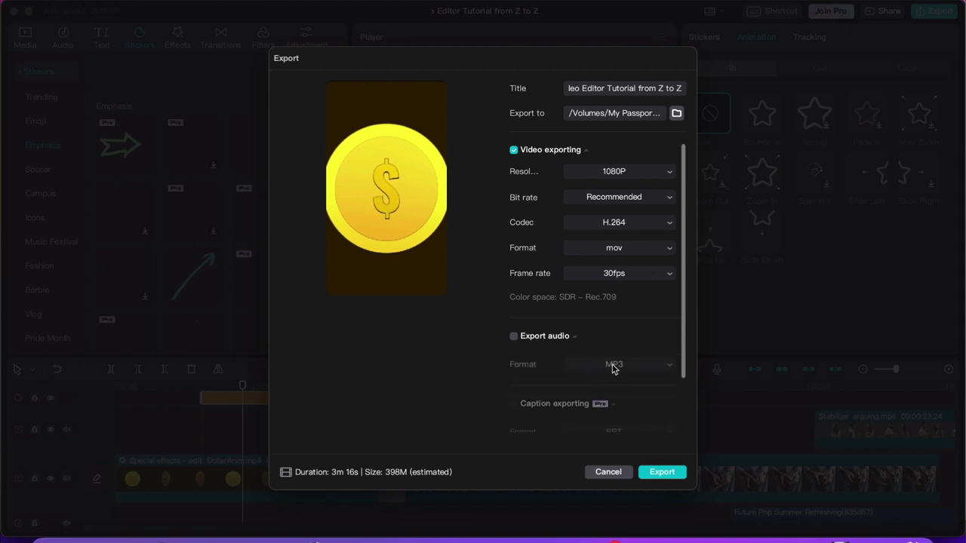
left_click(514, 336)
scroll(626, 345, "down", 1)
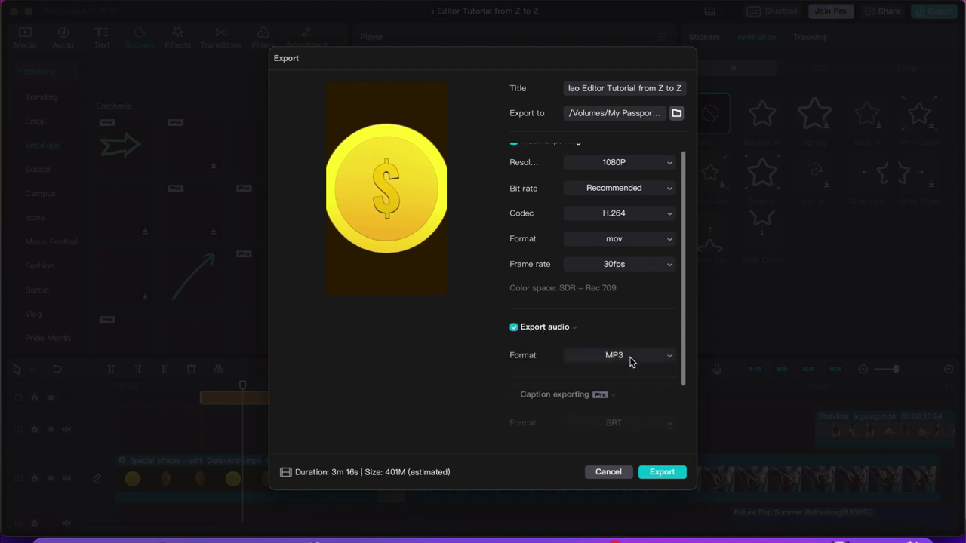
left_click(631, 359)
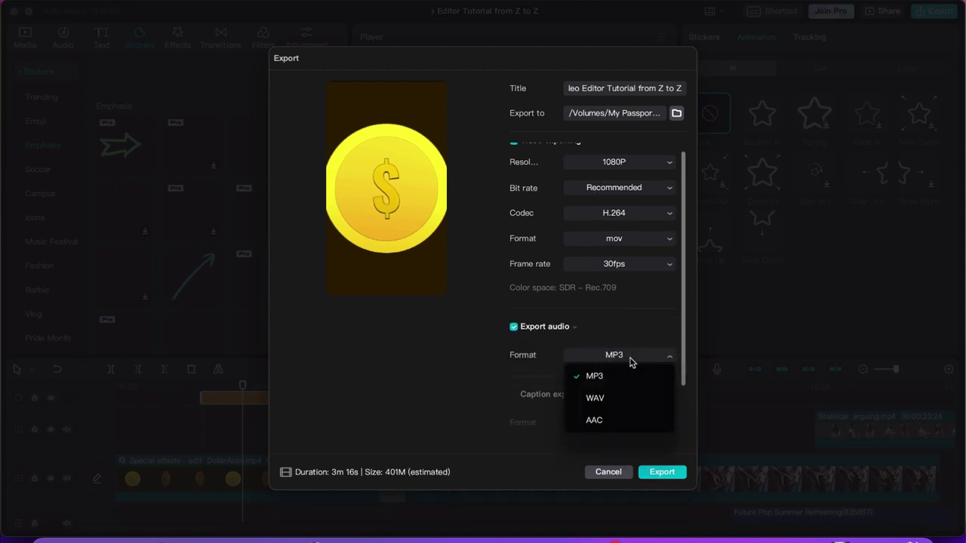
left_click(617, 422)
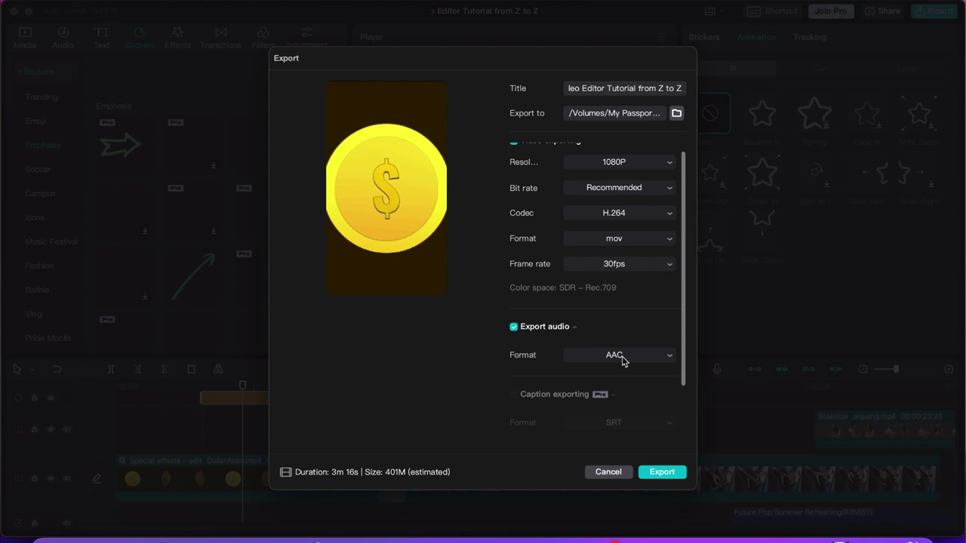
left_click(513, 327)
- Export the video at 1080P and 30fps as mov with the H.264 codec and Recommended bit rate
scroll(549, 360, "down", 2)
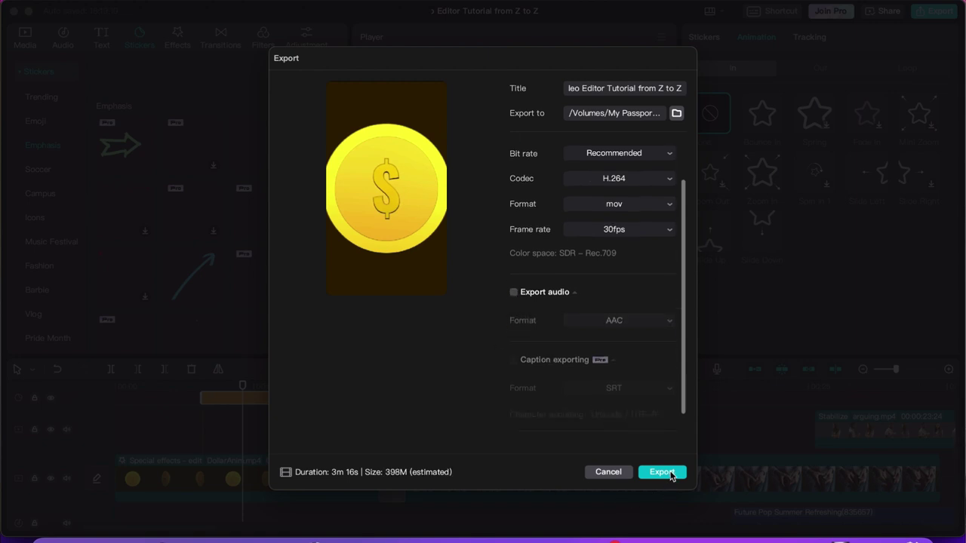
left_click(671, 474)
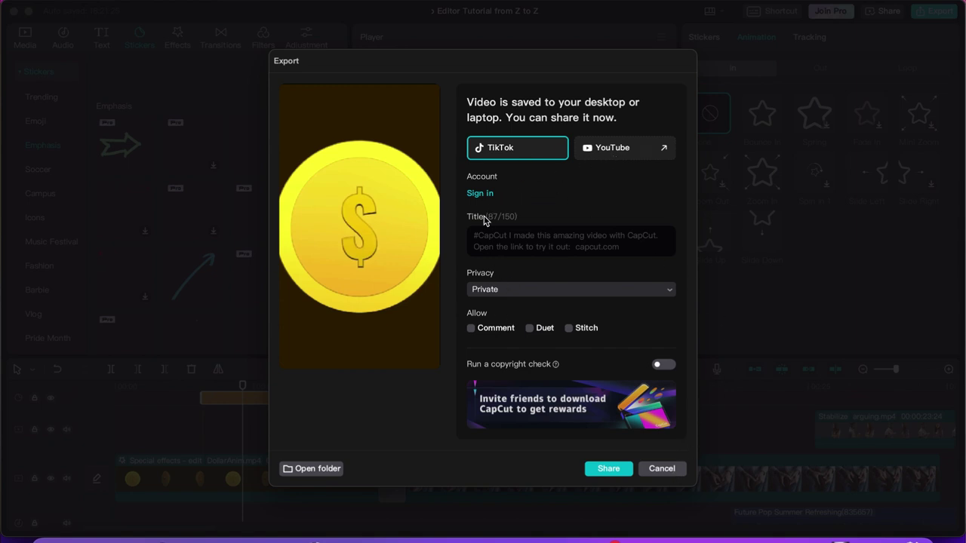
- Check the title field and the privacy choices among the TikTok sharing options
left_click(513, 241)
left_click(498, 293)
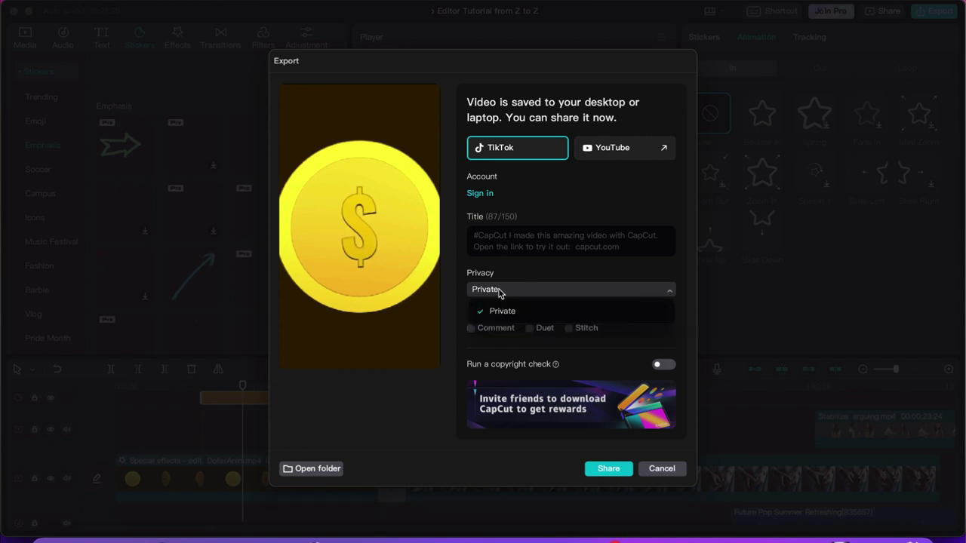
left_click(517, 270)
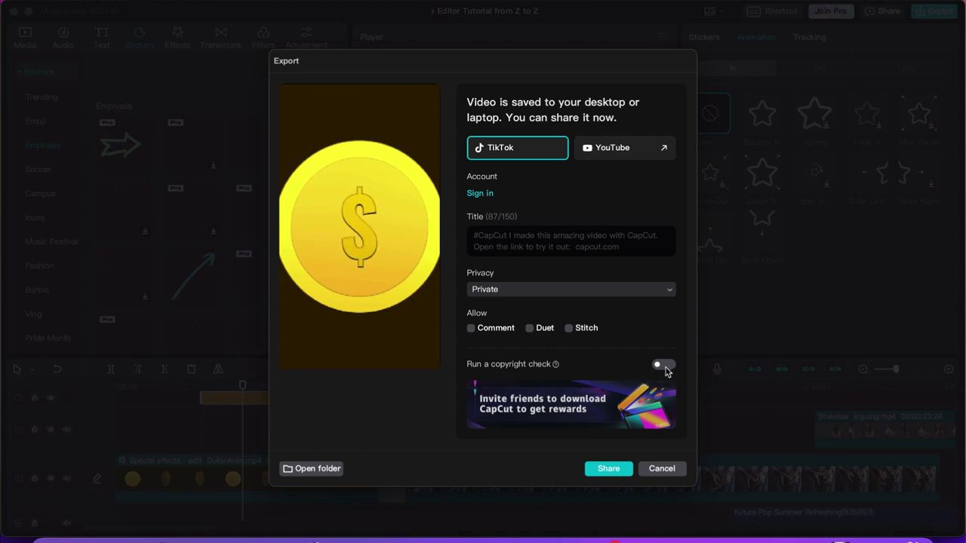
- Open the folder containing the export and preview the exported CapCut Video Editor Tutorial mov file by skimming through it
left_click(311, 468)
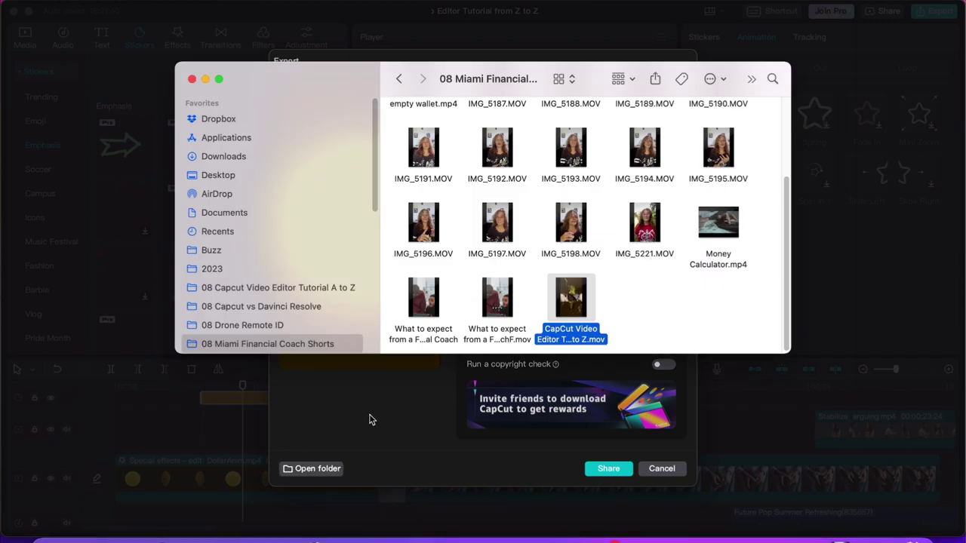
double_click(573, 301)
left_click_drag(174, 452, 312, 452)
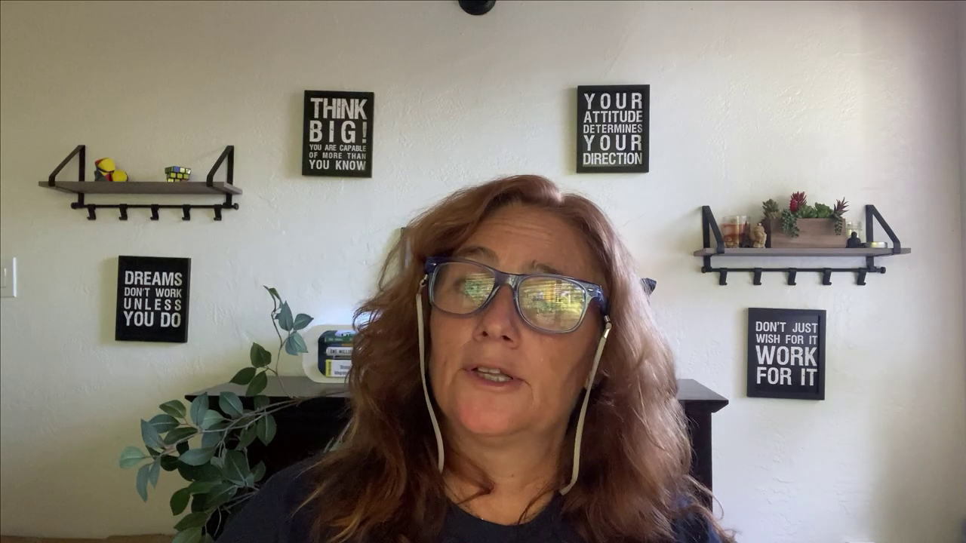